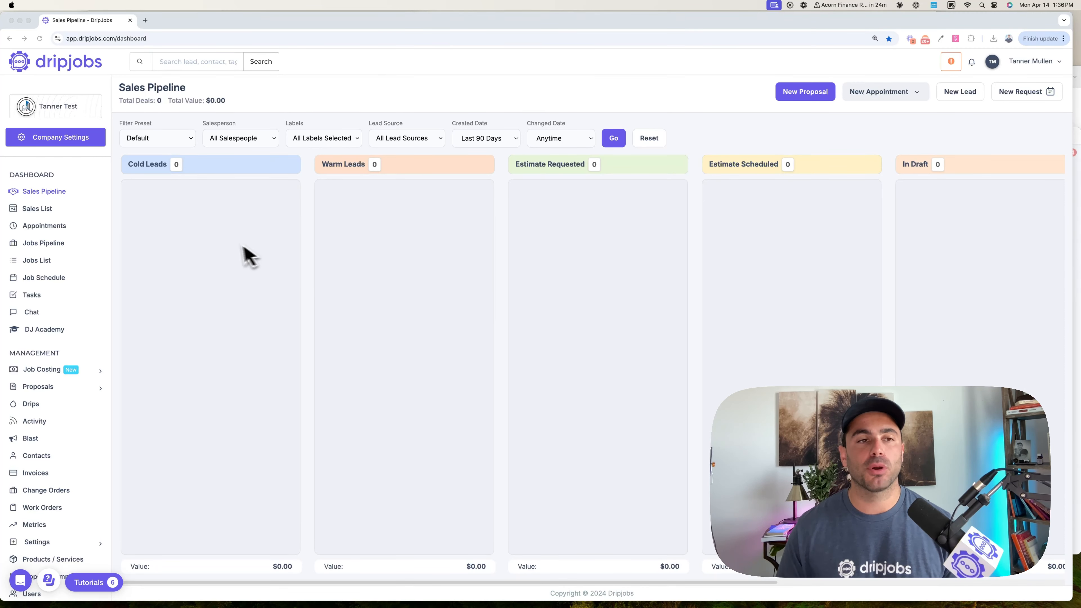
{"action": "scroll", "coordinate": [241, 256], "scroll_direction": "right", "scroll_amount": 5}
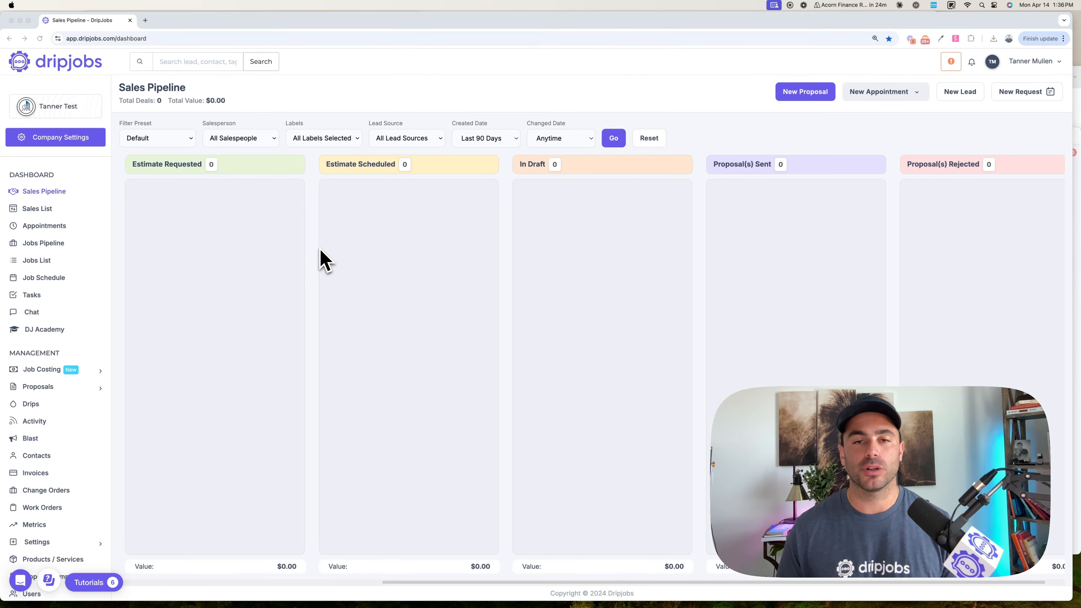
{"action": "scroll", "coordinate": [315, 256], "scroll_direction": "left", "scroll_amount": 8}
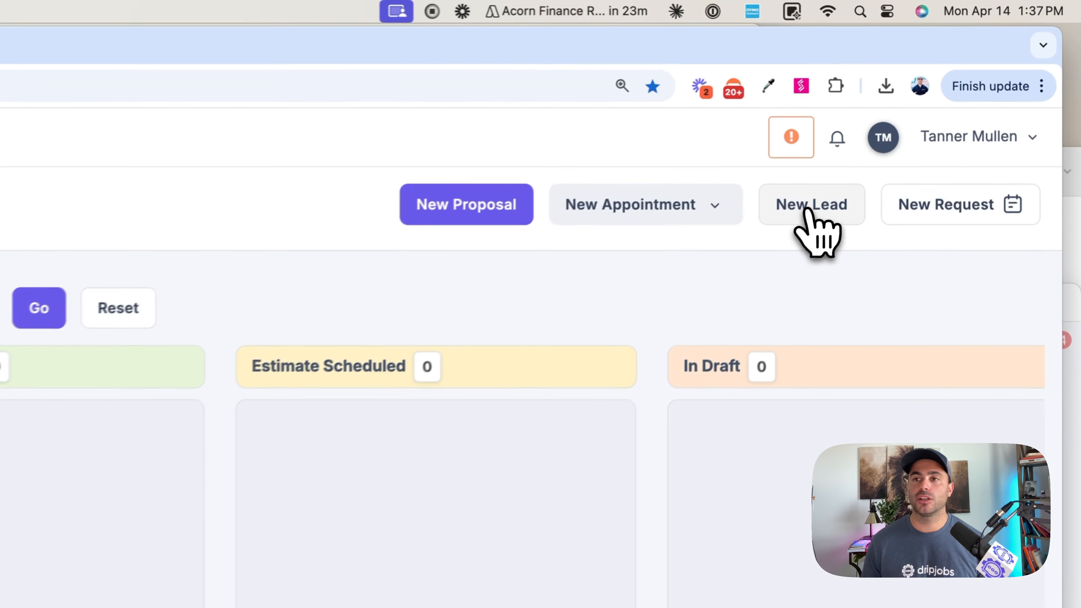
- Start a new lead for a new contact and enter the contact's first and last name
{"action": "left_click", "coordinate": [957, 93]}
{"action": "left_click", "coordinate": [797, 215]}
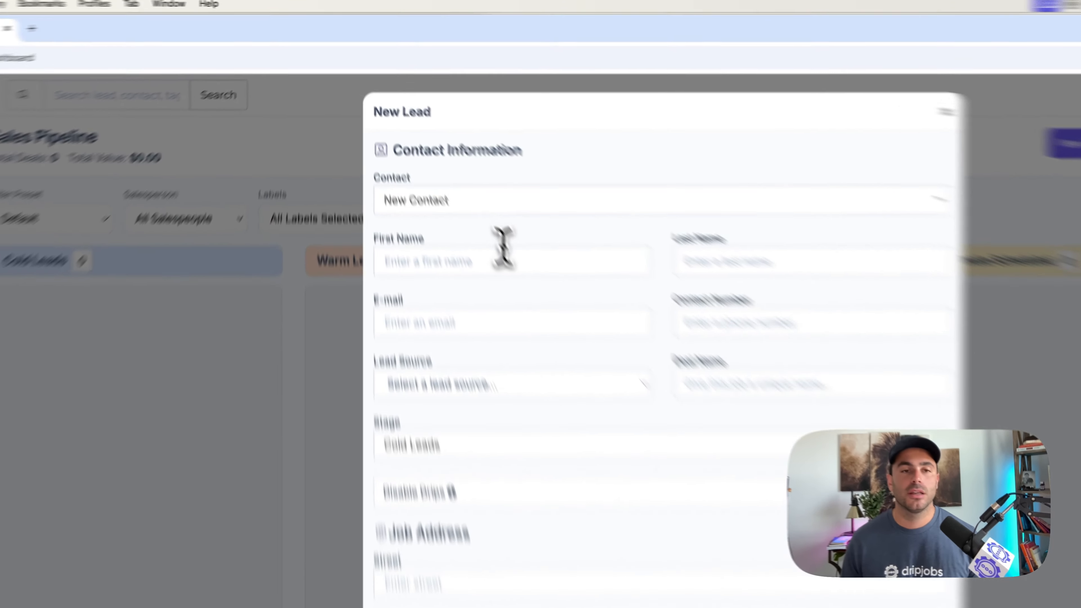
{"action": "left_click", "coordinate": [429, 161]}
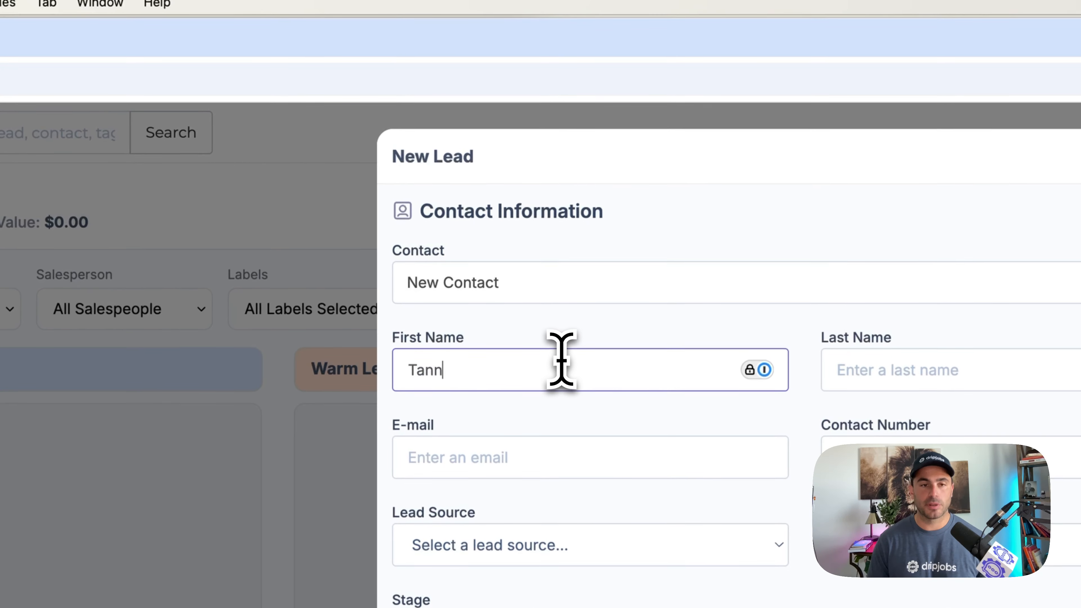
{"action": "key", "text": "Tab"}
- Fill in the new lead's e-mail address and contact phone number
{"action": "key", "text": "Tab"}
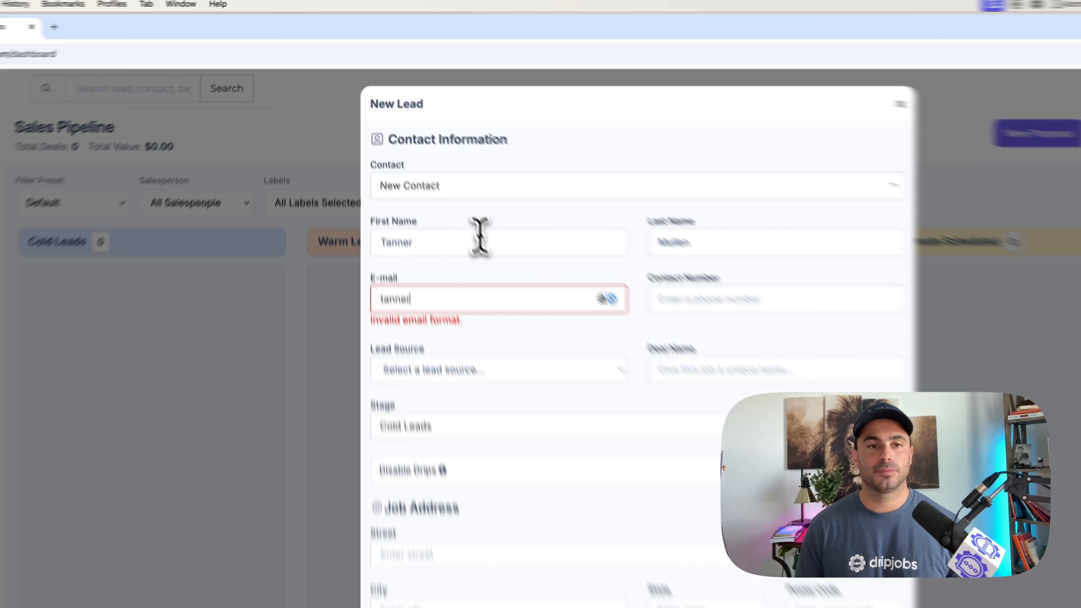
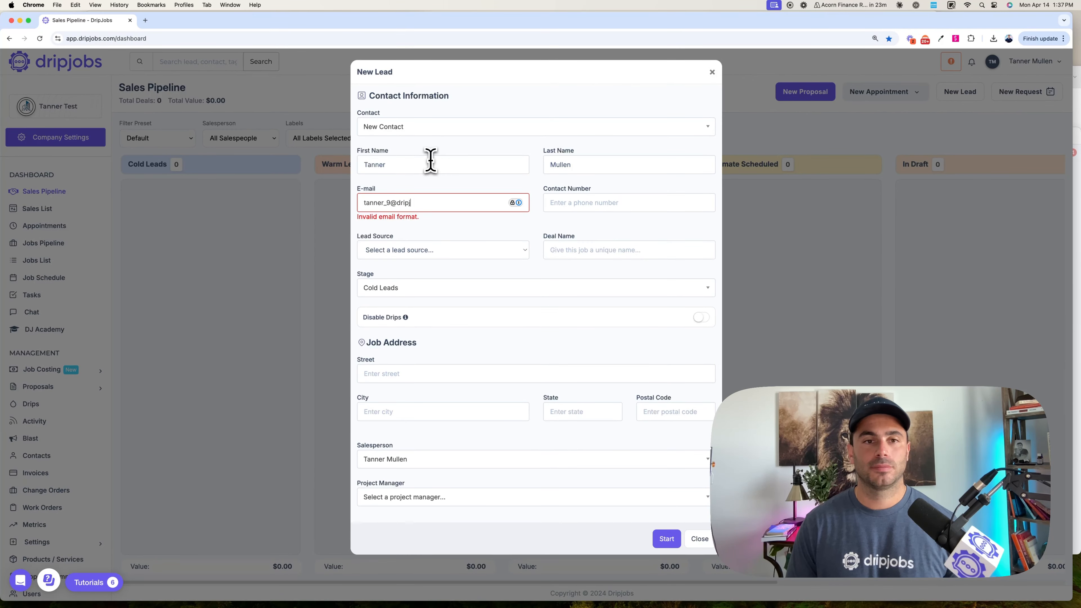
{"action": "key", "text": "Tab"}
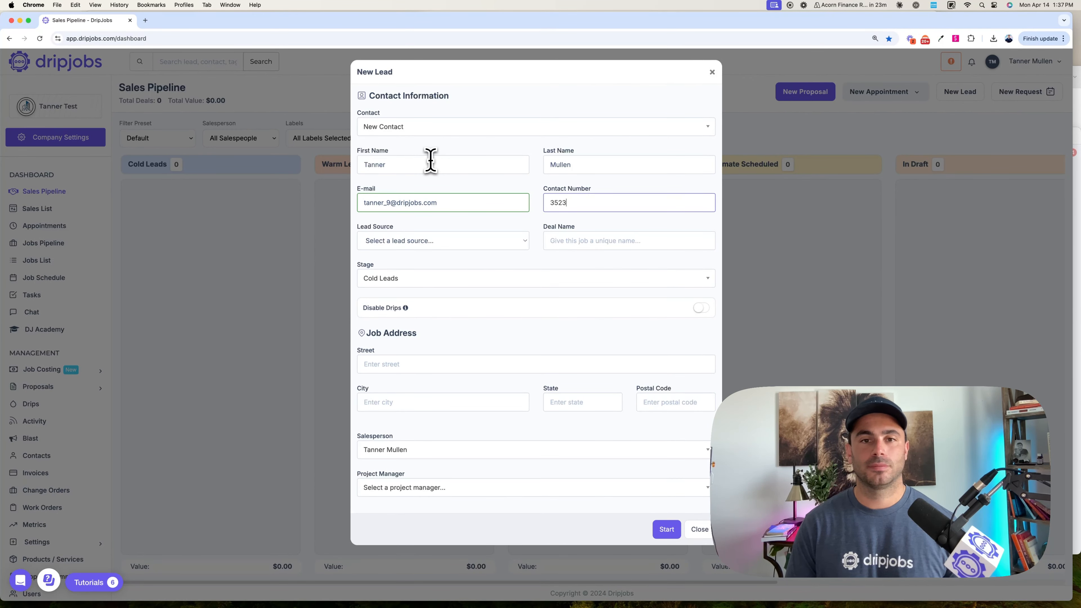
{"action": "key", "text": "Tab"}
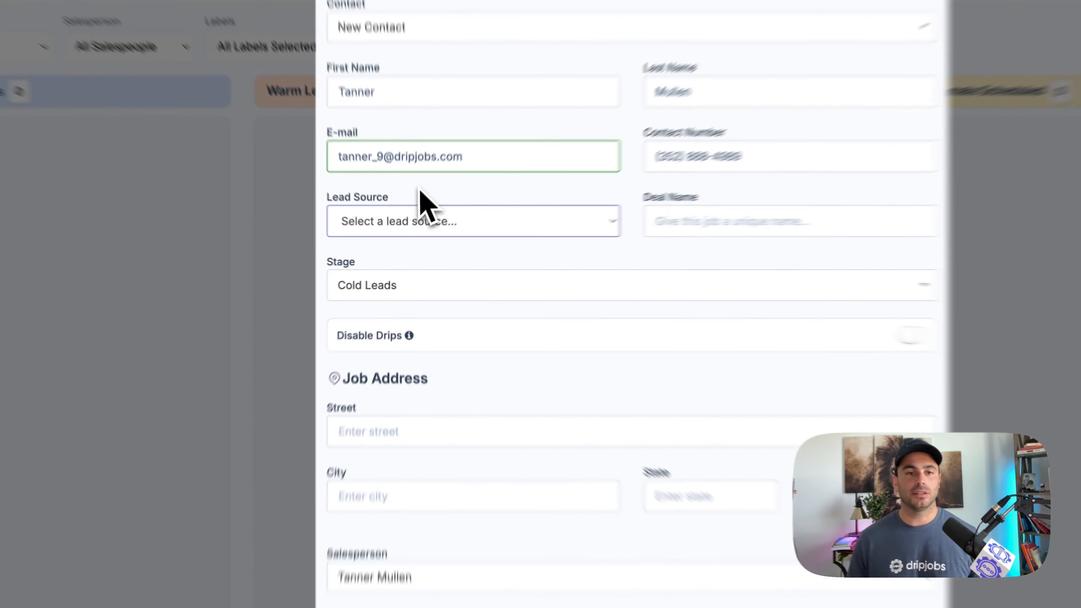
- Set the lead source to Facebook and create the lead
{"action": "left_click", "coordinate": [407, 241]}
{"action": "left_click", "coordinate": [406, 262]}
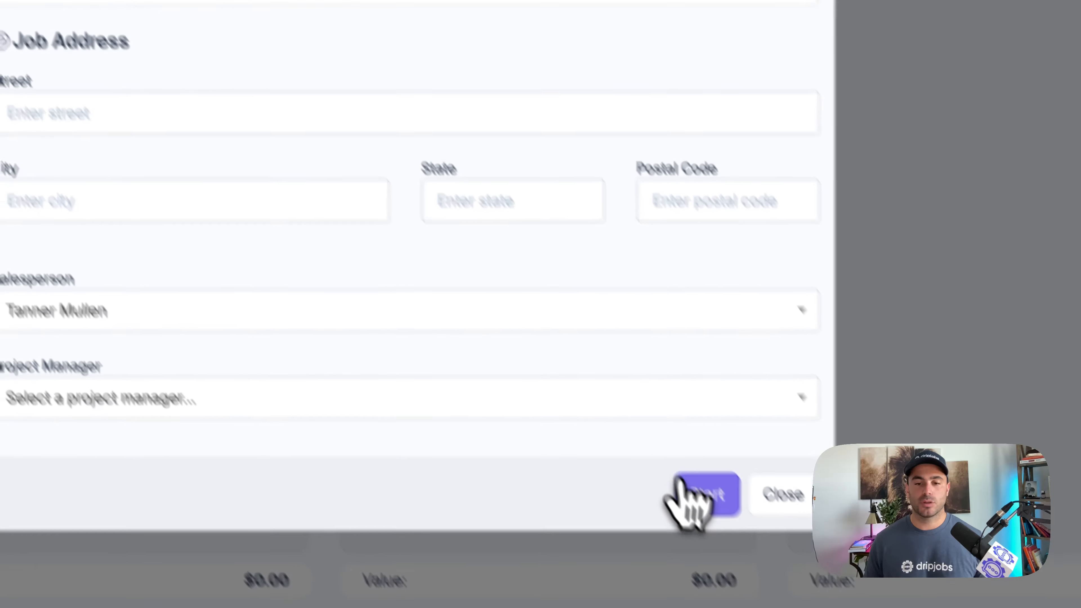
{"action": "left_click", "coordinate": [689, 489]}
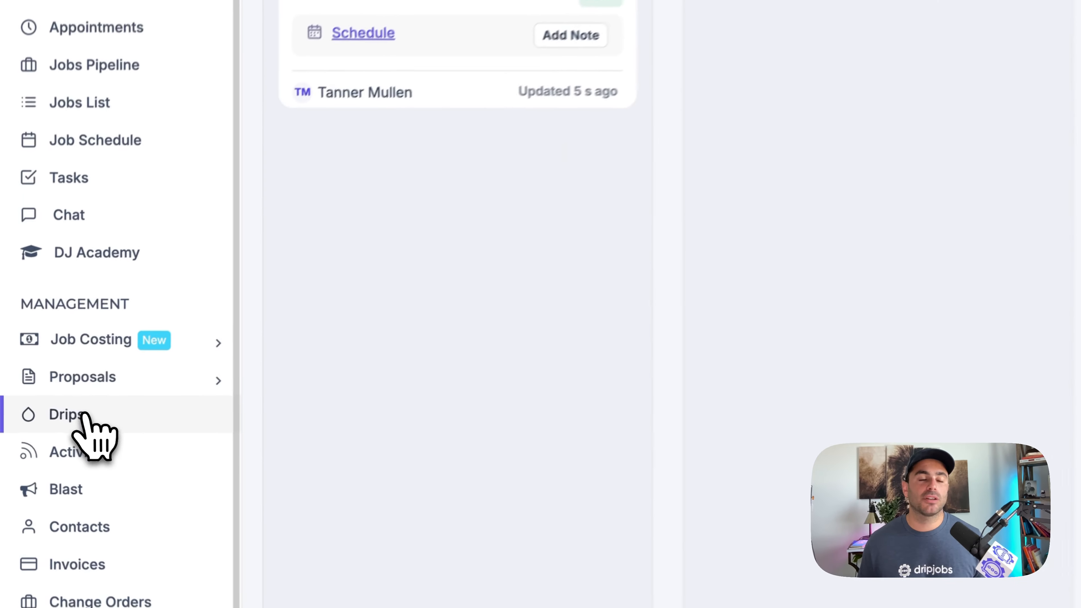
- Open the Immediate New Lead Email & Text drip of the Cold Leads stage and examine its timing, email and text message
{"action": "left_click", "coordinate": [39, 404]}
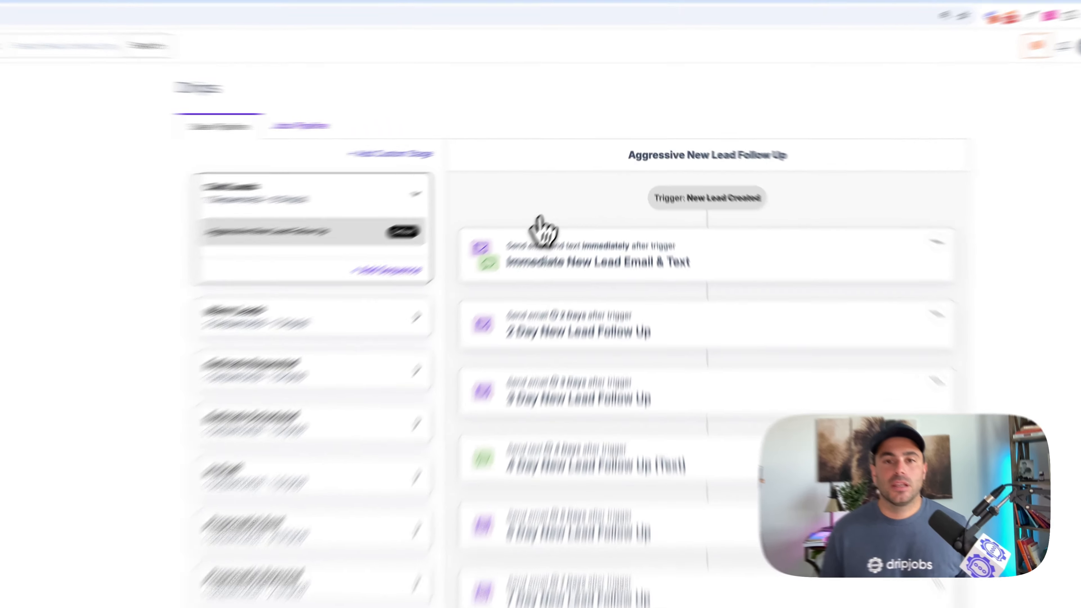
{"action": "left_click", "coordinate": [592, 225]}
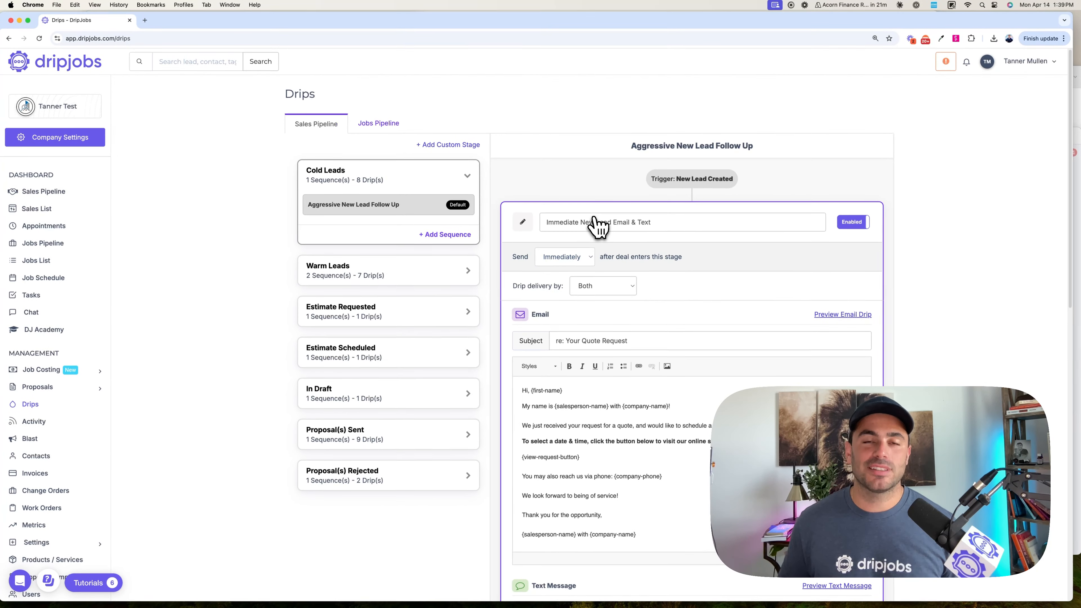
{"action": "scroll", "coordinate": [613, 251], "scroll_direction": "down", "scroll_amount": 1}
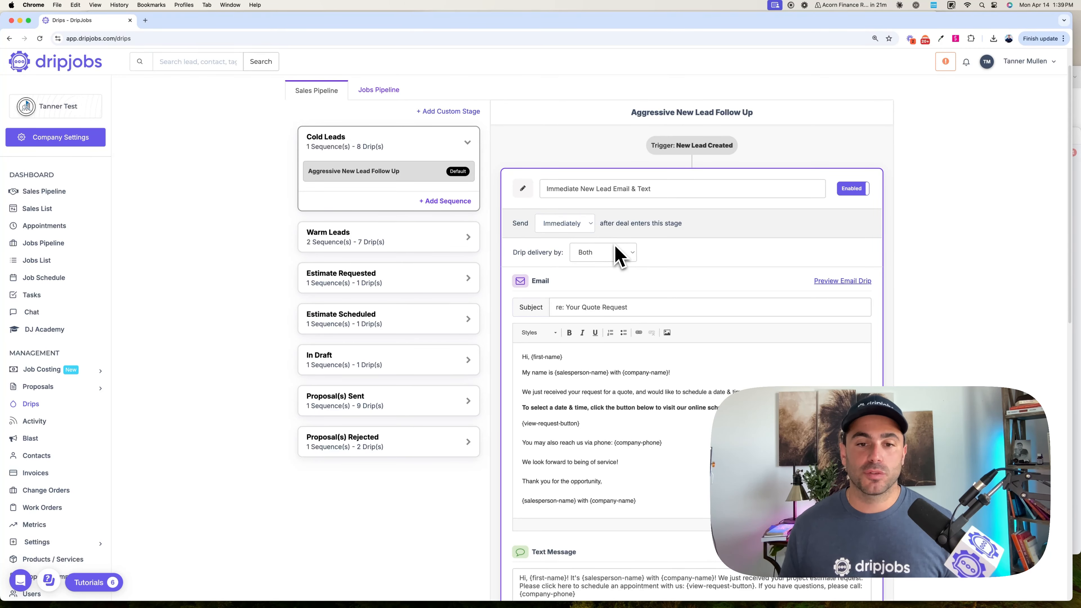
{"action": "scroll", "coordinate": [616, 252], "scroll_direction": "down", "scroll_amount": 1}
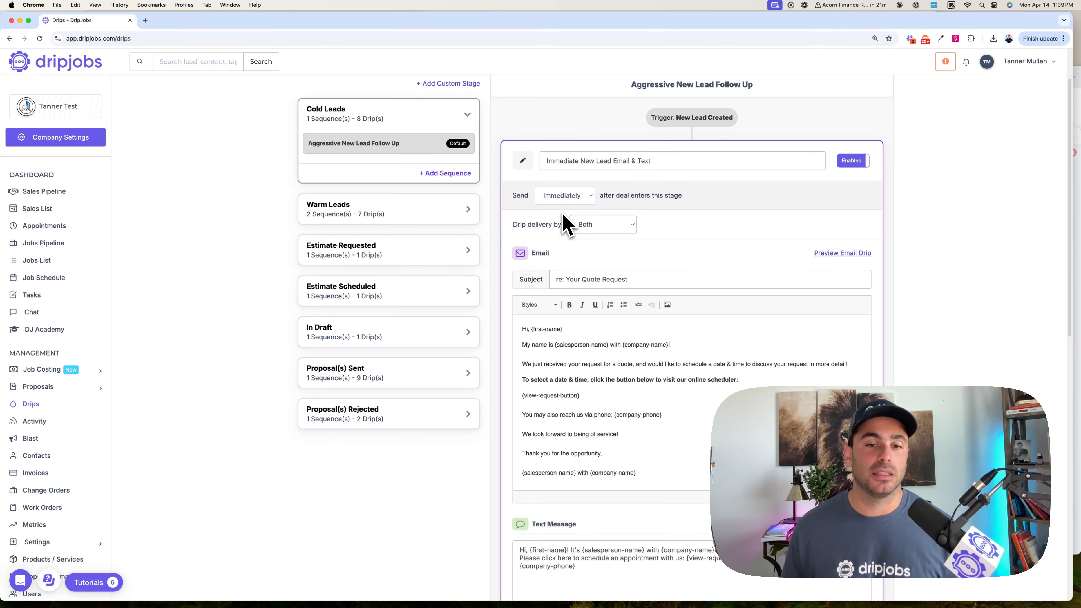
{"action": "scroll", "coordinate": [604, 247], "scroll_direction": "down", "scroll_amount": 1}
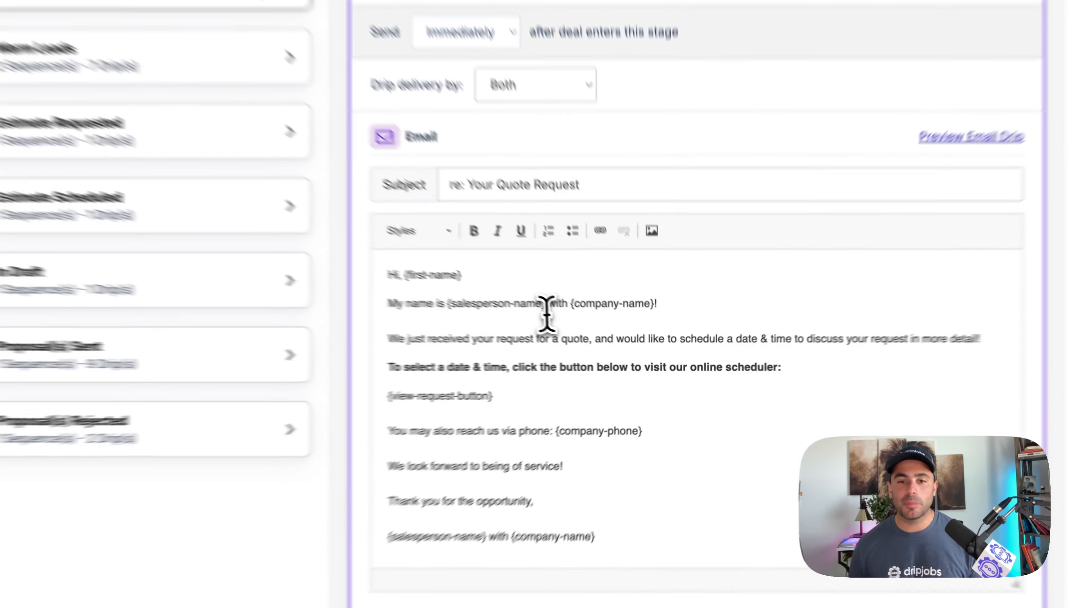
{"action": "left_click", "coordinate": [603, 345]}
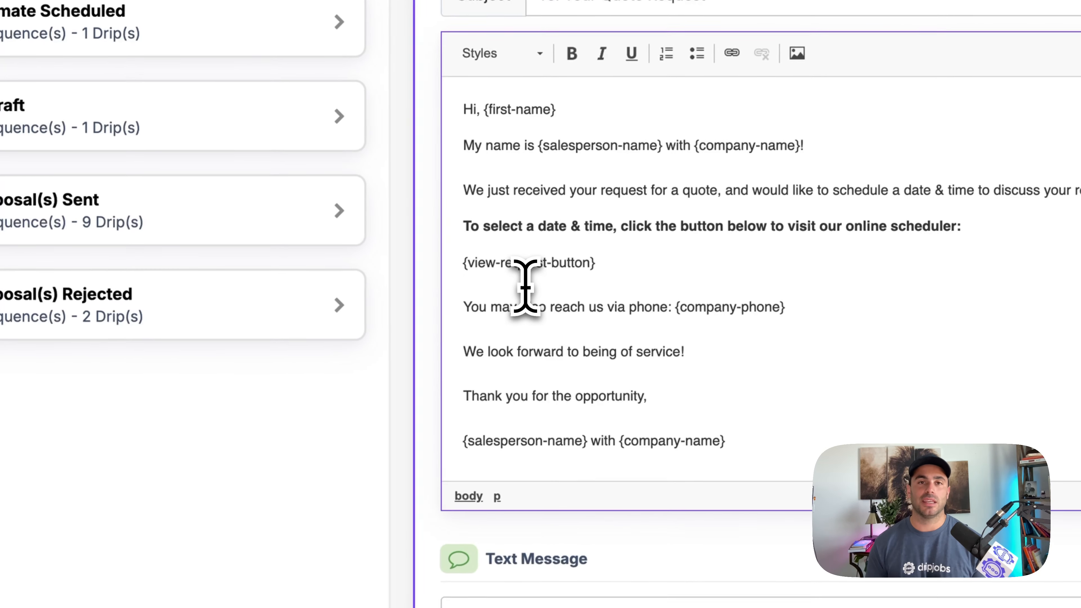
{"action": "left_click", "coordinate": [525, 286]}
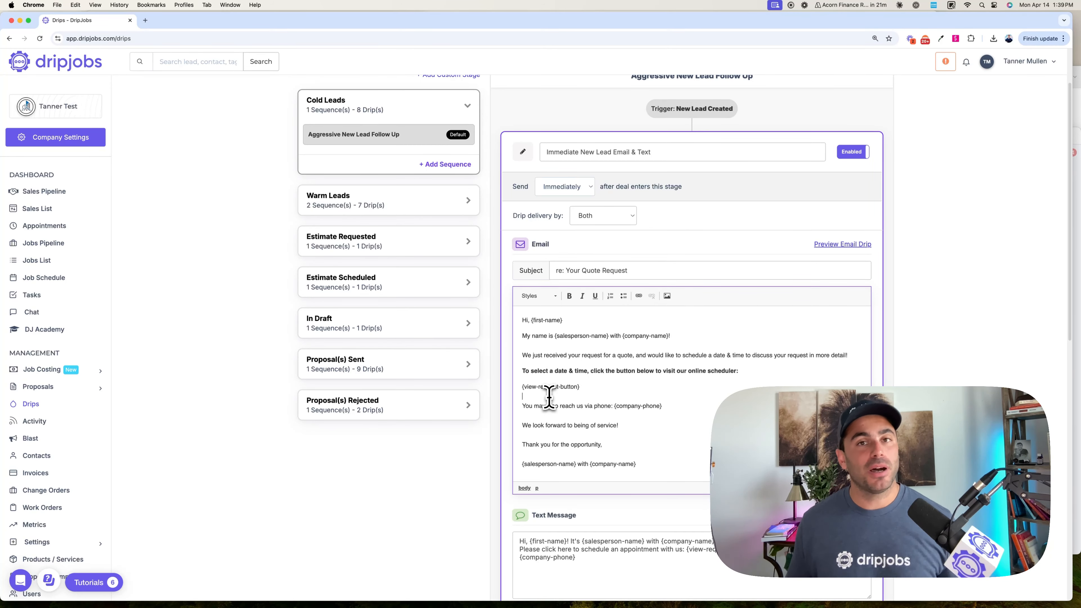
{"action": "scroll", "coordinate": [549, 398], "scroll_direction": "down", "scroll_amount": 5}
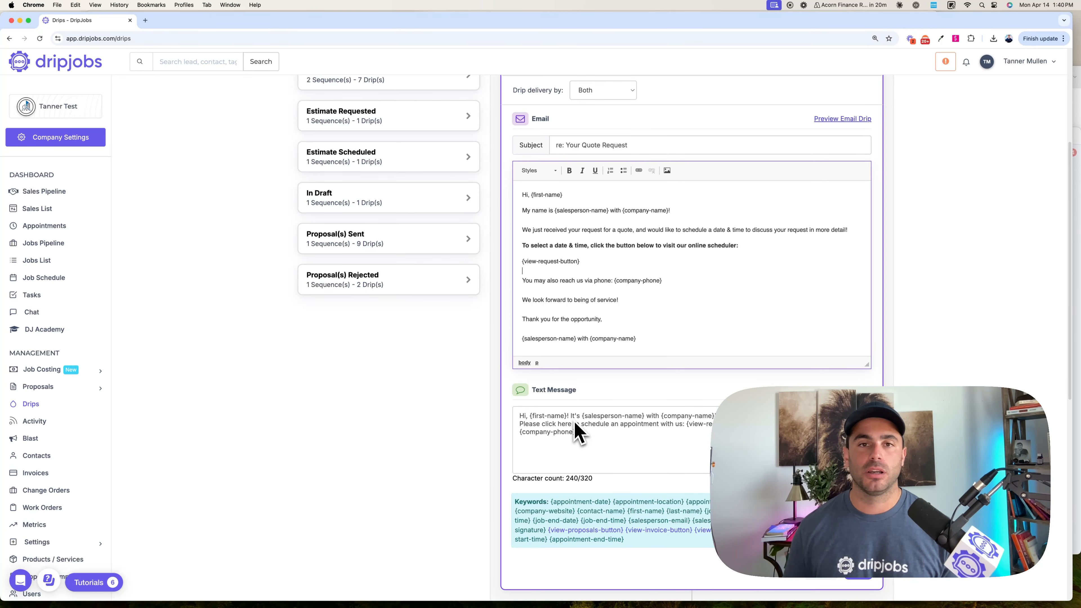
{"action": "scroll", "coordinate": [576, 425], "scroll_direction": "down", "scroll_amount": 10}
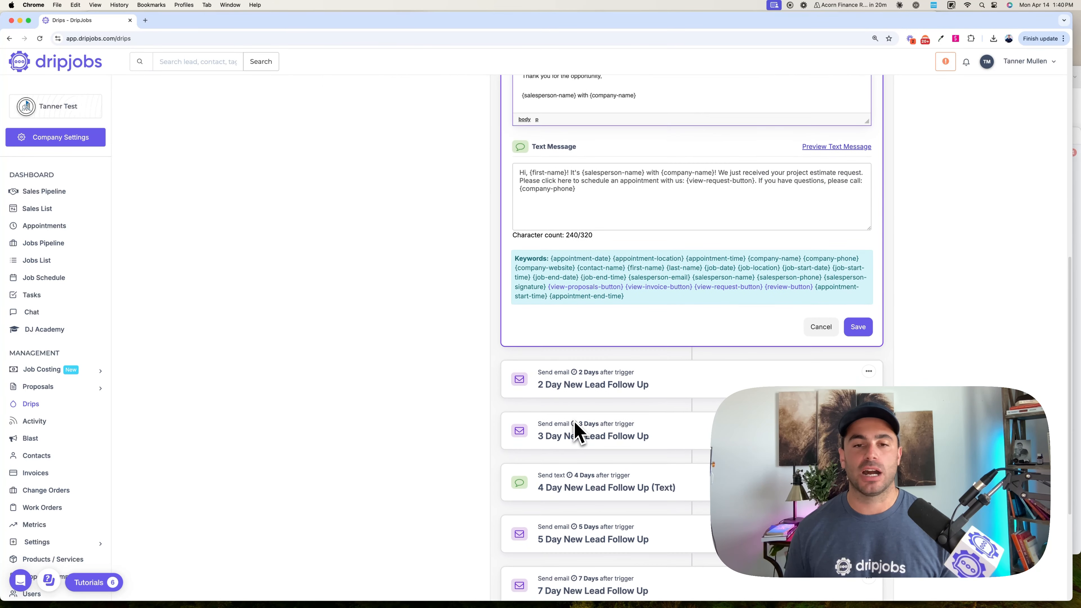
{"action": "scroll", "coordinate": [578, 431], "scroll_direction": "down", "scroll_amount": 1}
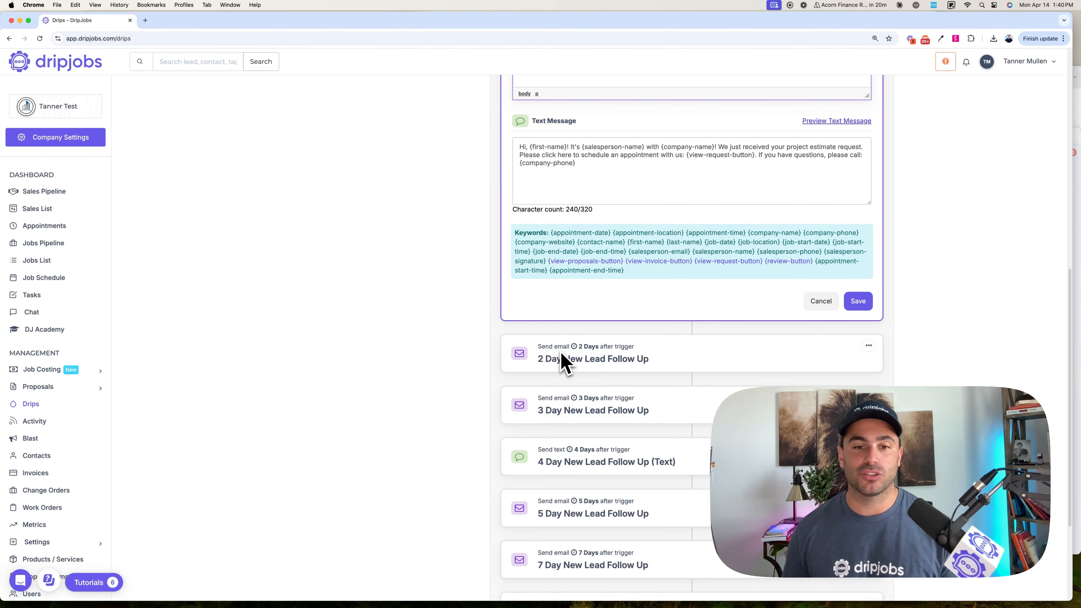
- Add a drip at the end of the Aggressive New Lead Follow Up sequence, sent 180 days after the deal enters the stage
{"action": "scroll", "coordinate": [564, 362], "scroll_direction": "down", "scroll_amount": 6}
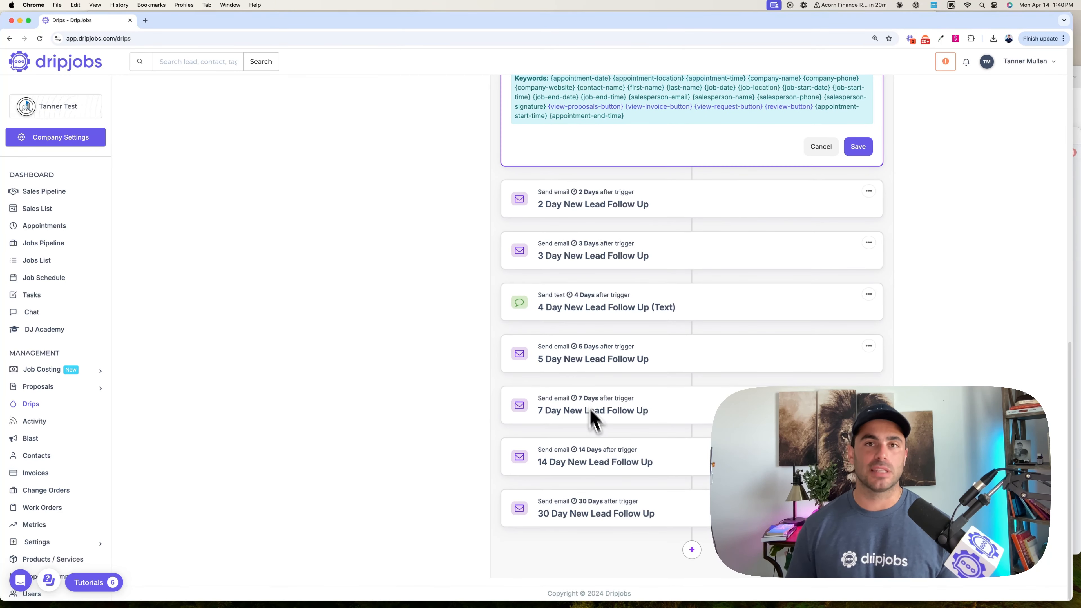
{"action": "left_click", "coordinate": [692, 551]}
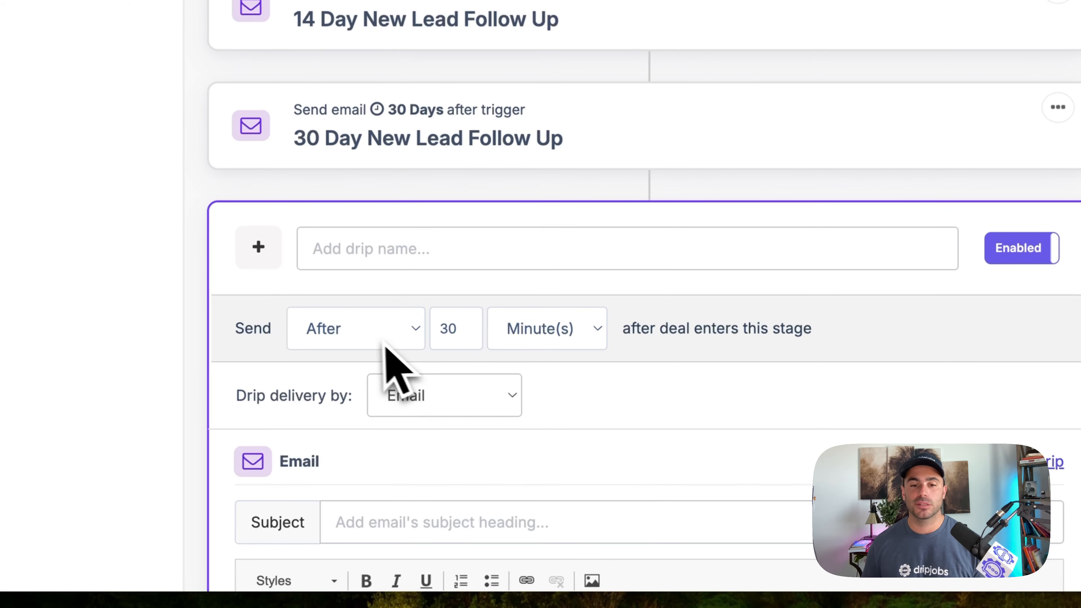
{"action": "left_click", "coordinate": [383, 341]}
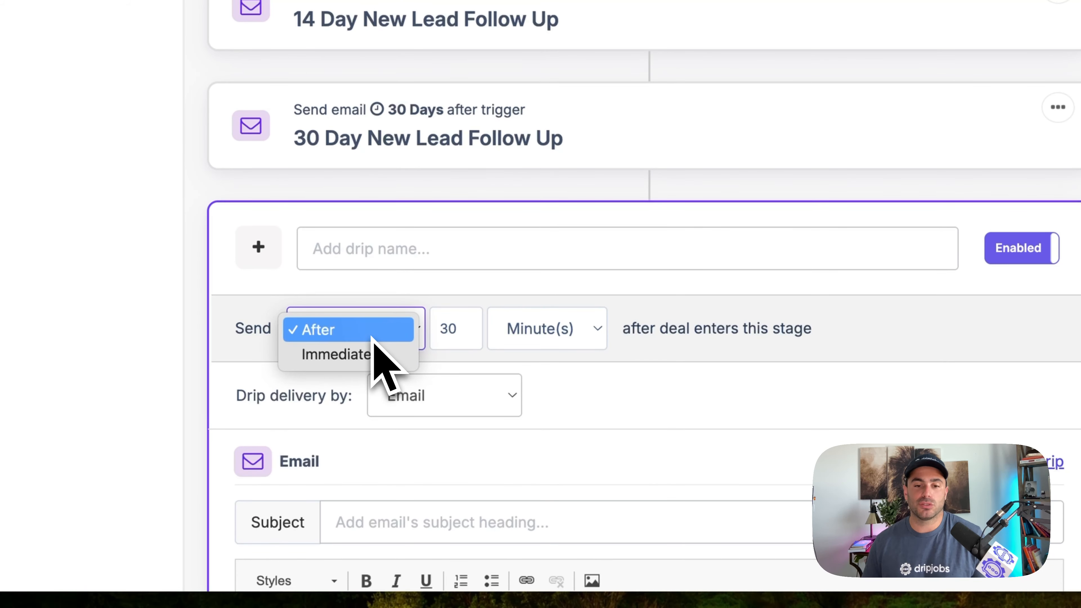
{"action": "key", "text": "Escape"}
{"action": "double_click", "coordinate": [449, 330]}
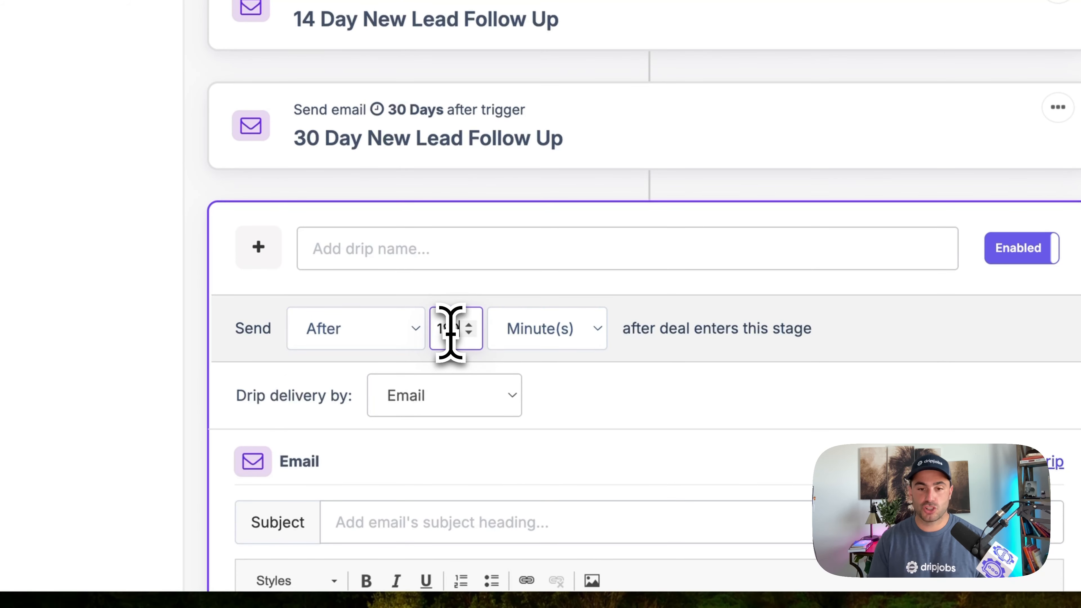
{"action": "left_click", "coordinate": [553, 334]}
{"action": "left_click", "coordinate": [536, 377]}
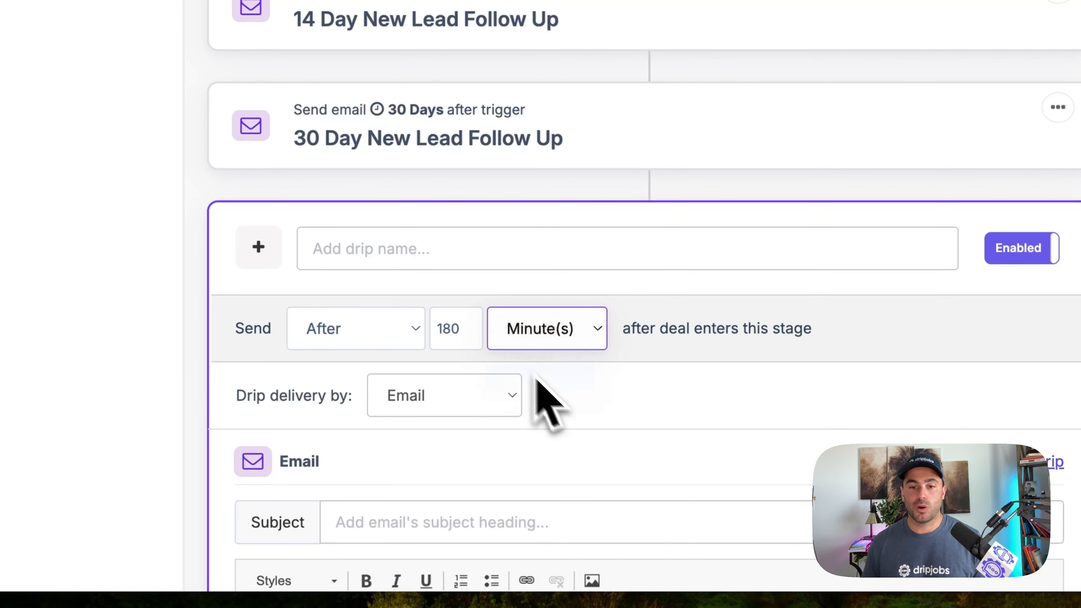
- Name the new drip "6 months"
{"action": "left_click", "coordinate": [389, 244]}
{"action": "type", "text": "3"}
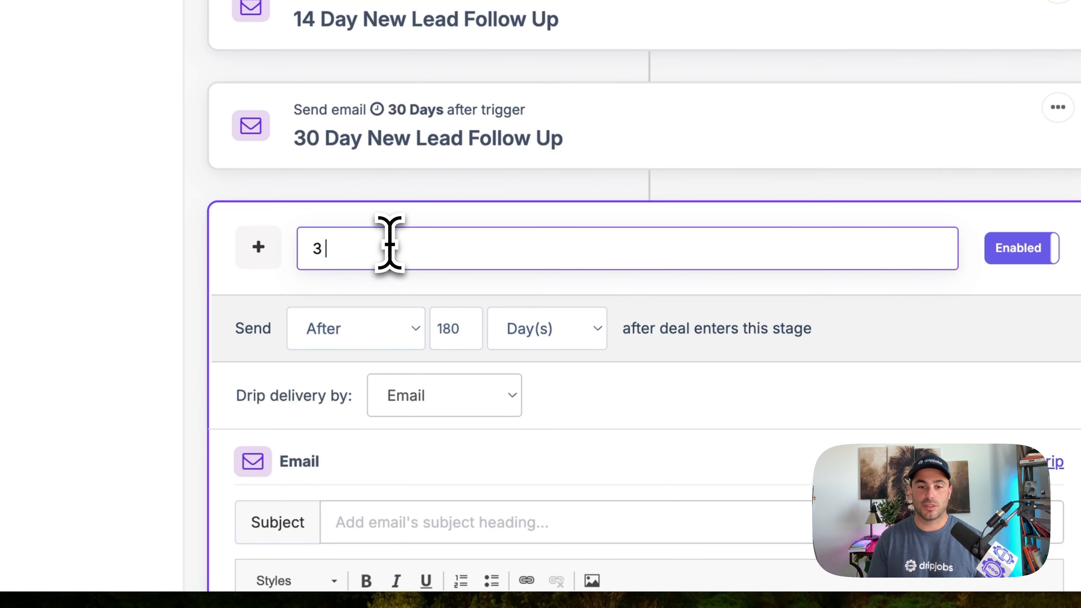
{"action": "type", "text": " month"}
{"action": "key", "text": "BackSpace"}
{"action": "key", "text": "BackSpace"}
{"action": "key", "text": "BackSpace"}
{"action": "key", "text": "BackSpace"}
{"action": "key", "text": "BackSpace"}
{"action": "key", "text": "BackSpace"}
{"action": "key", "text": "BackSpace"}
{"action": "type", "text": "6 mon"}
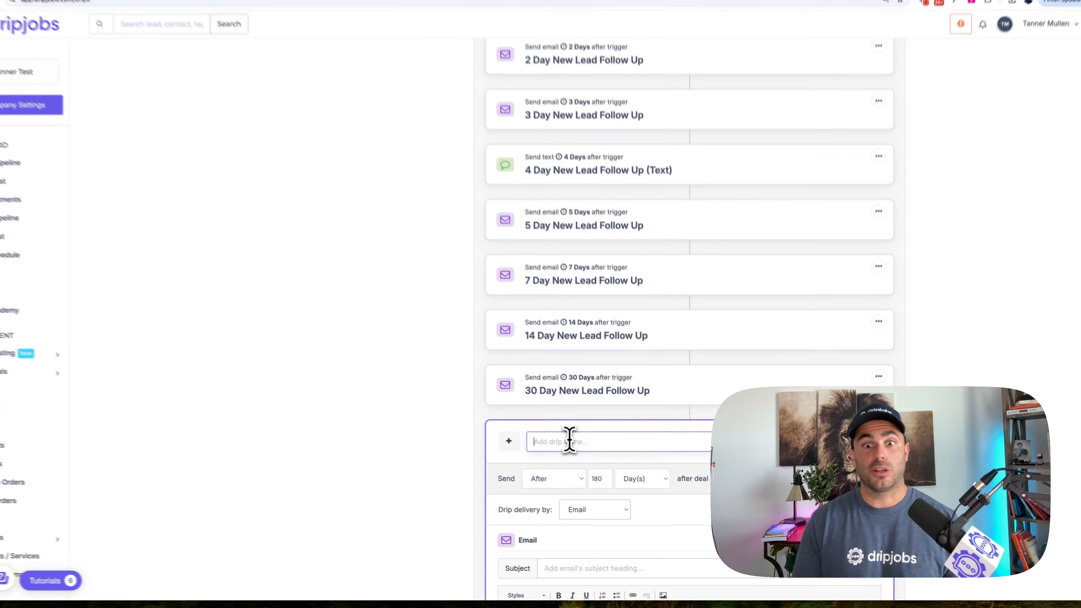
{"action": "type", "text": "ths"}
- Give the 6 months drip's email the subject "Hey, it's been a while!" and place the cursor in its message body
{"action": "scroll", "coordinate": [583, 451], "scroll_direction": "down", "scroll_amount": 3}
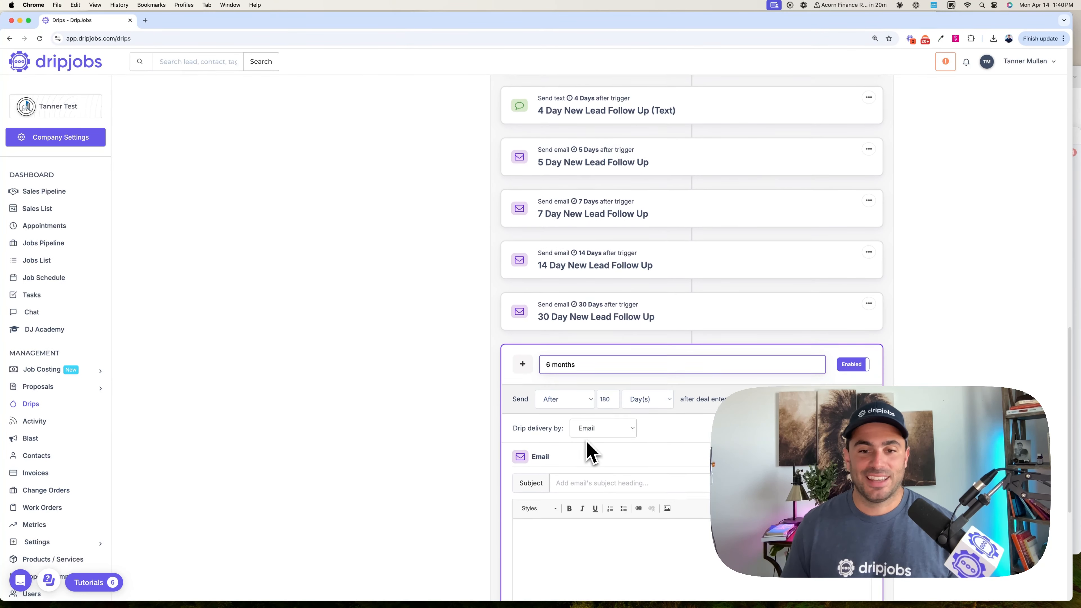
{"action": "left_click", "coordinate": [566, 427]}
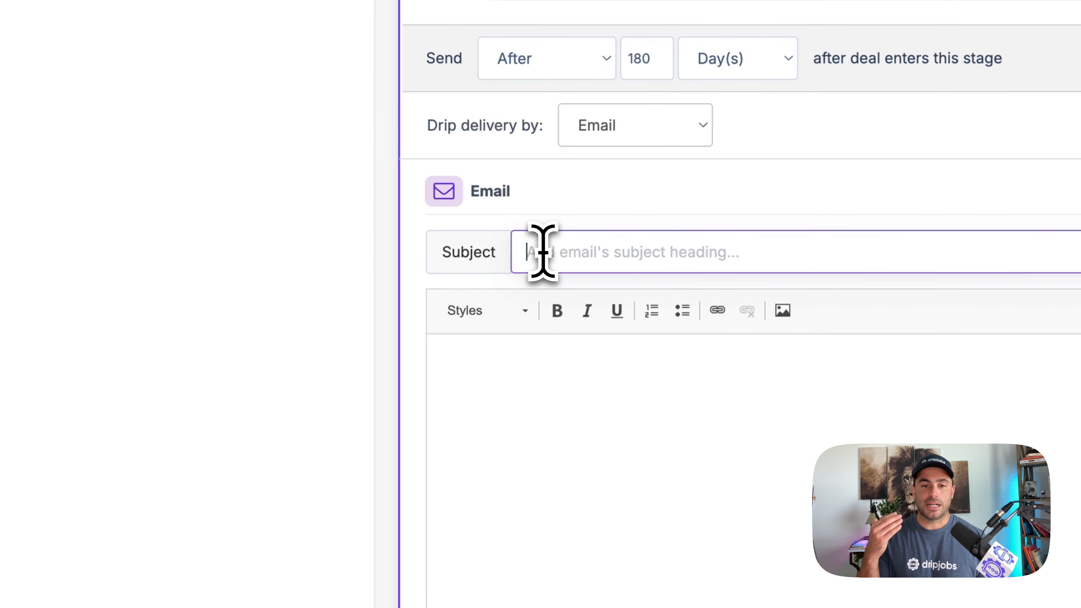
{"action": "type", "text": "Hey, it's been a"}
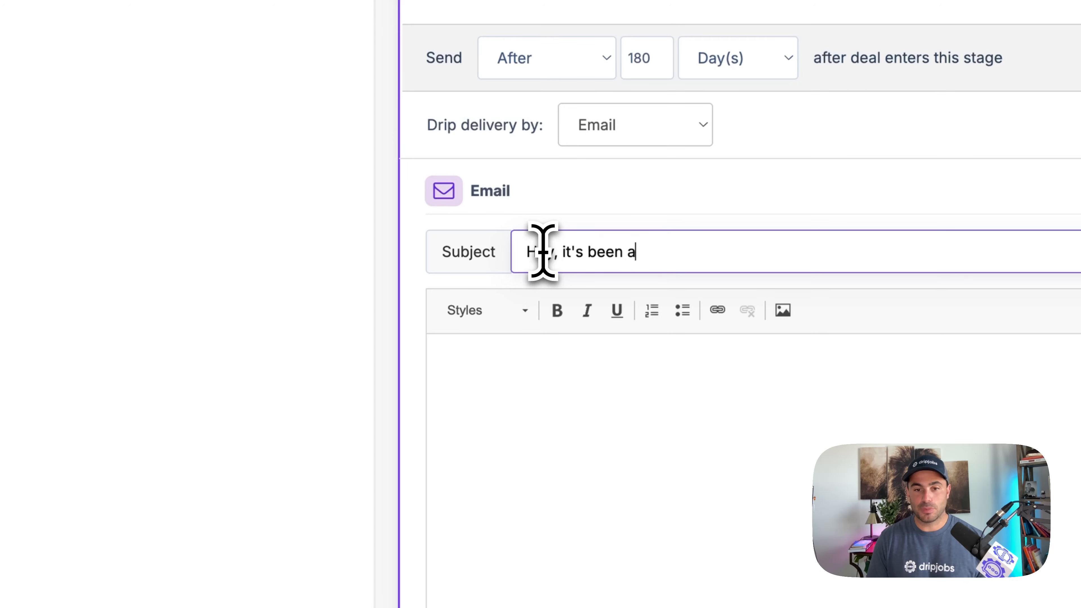
{"action": "type", "text": " while!"}
{"action": "scroll", "coordinate": [543, 256], "scroll_direction": "down", "scroll_amount": 5}
{"action": "left_click", "coordinate": [523, 281]}
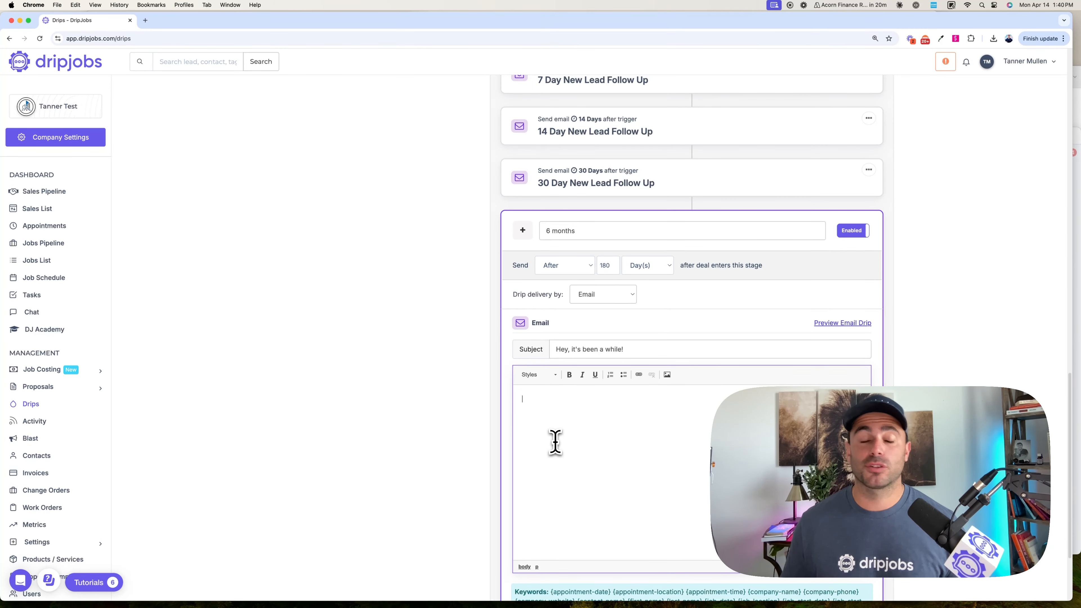
{"action": "scroll", "coordinate": [572, 374], "scroll_direction": "up", "scroll_amount": 5}
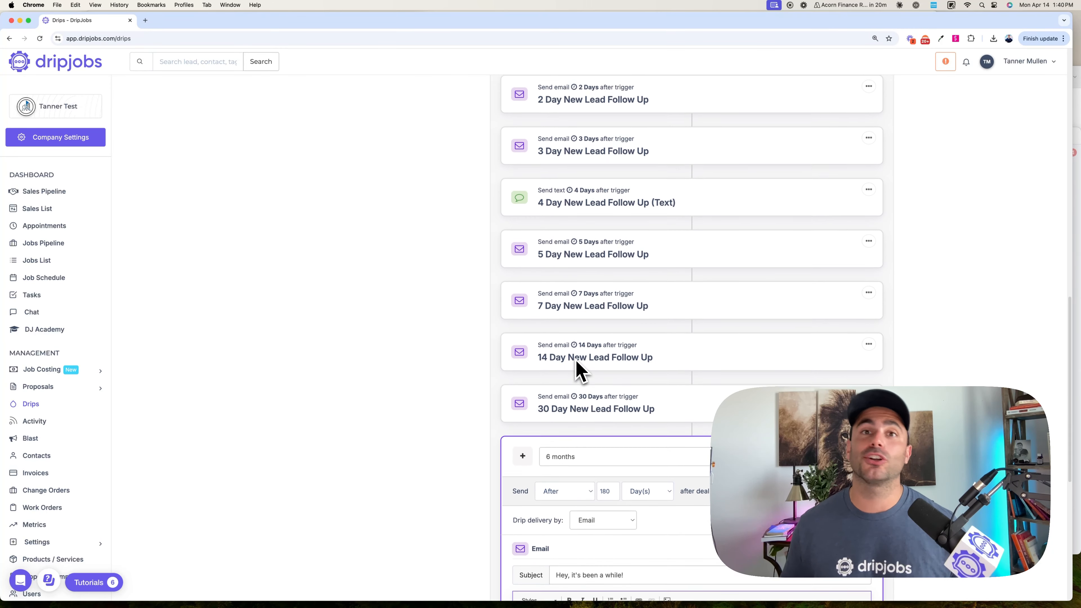
{"action": "scroll", "coordinate": [576, 371], "scroll_direction": "up", "scroll_amount": 1}
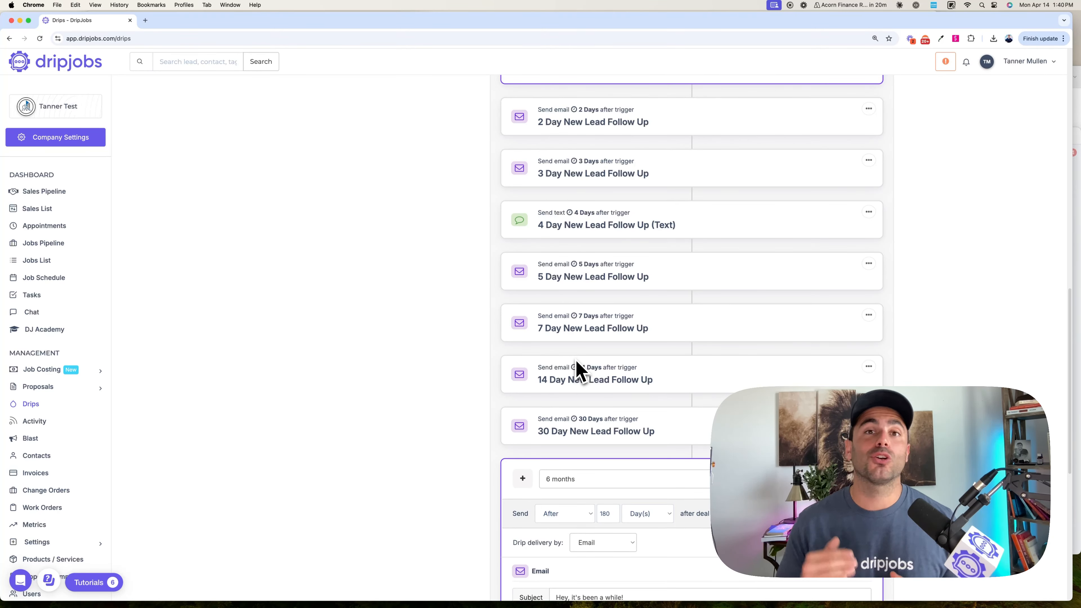
{"action": "scroll", "coordinate": [583, 362], "scroll_direction": "up", "scroll_amount": 5}
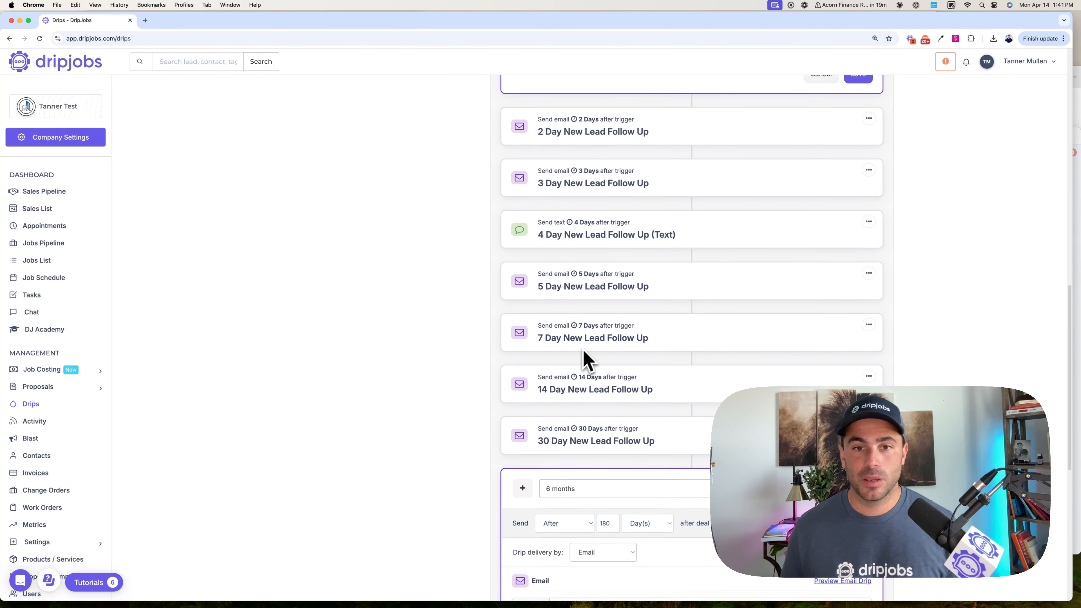
{"action": "scroll", "coordinate": [586, 354], "scroll_direction": "up", "scroll_amount": 4}
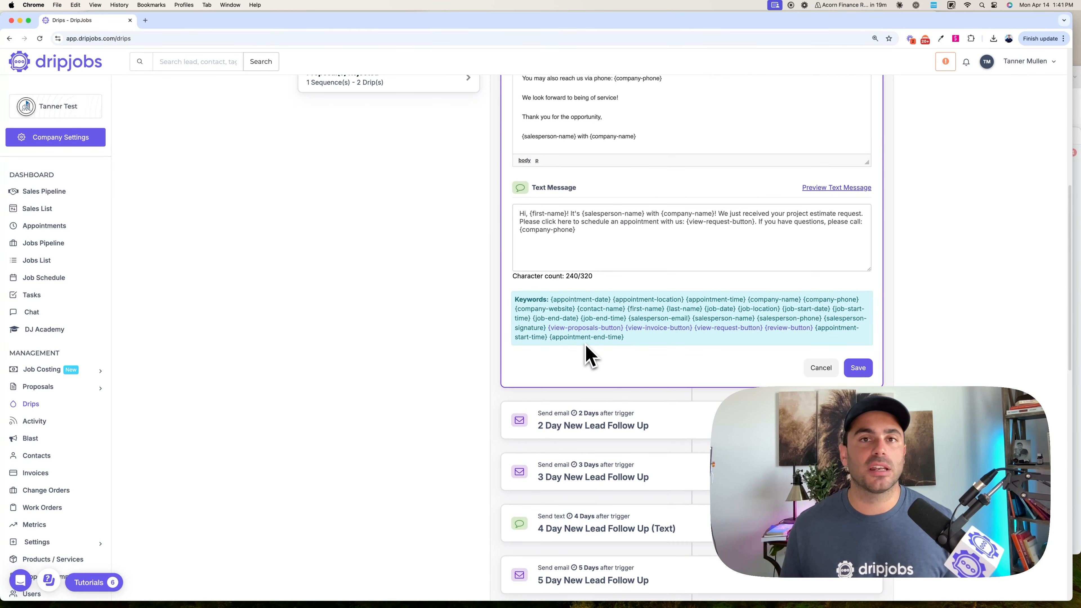
- Open the new lead's deal from the Cold Leads stage of the sales pipeline and view its chat
{"action": "scroll", "coordinate": [586, 354], "scroll_direction": "up", "scroll_amount": 5}
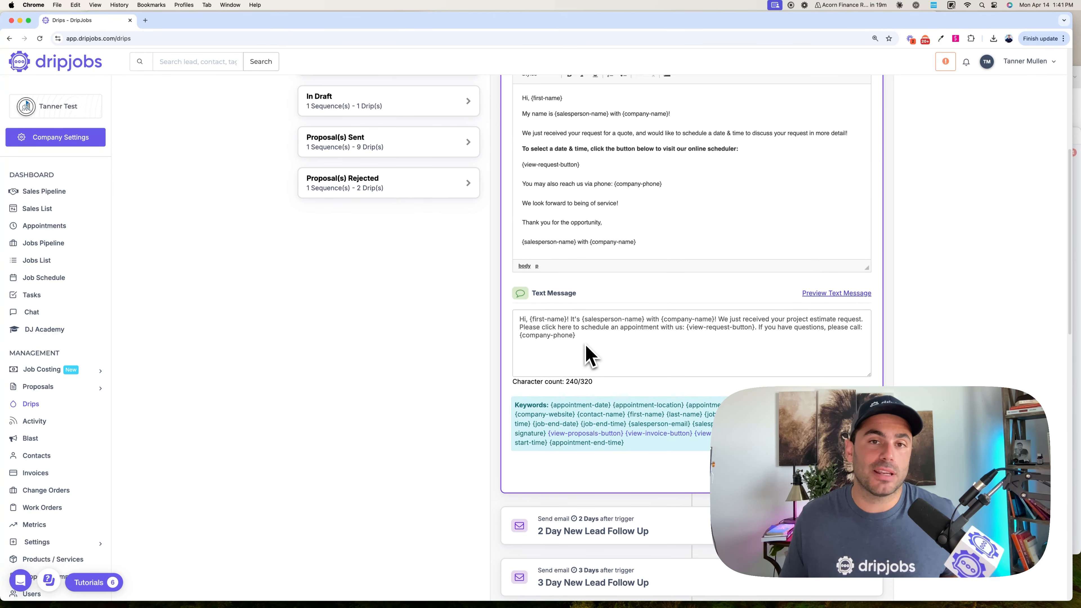
{"action": "scroll", "coordinate": [586, 347], "scroll_direction": "up", "scroll_amount": 3}
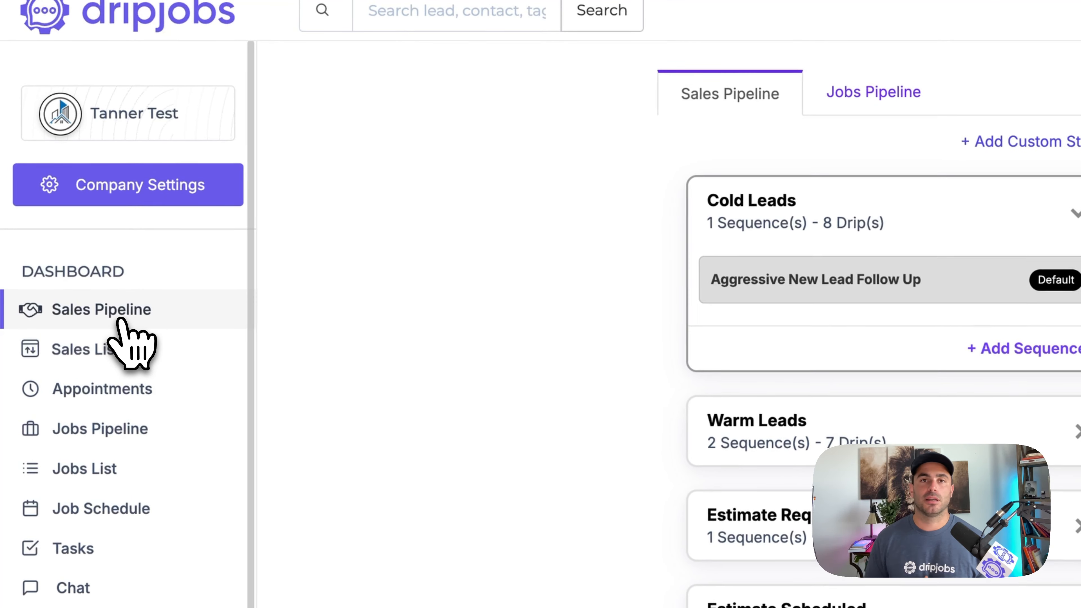
{"action": "left_click", "coordinate": [121, 320]}
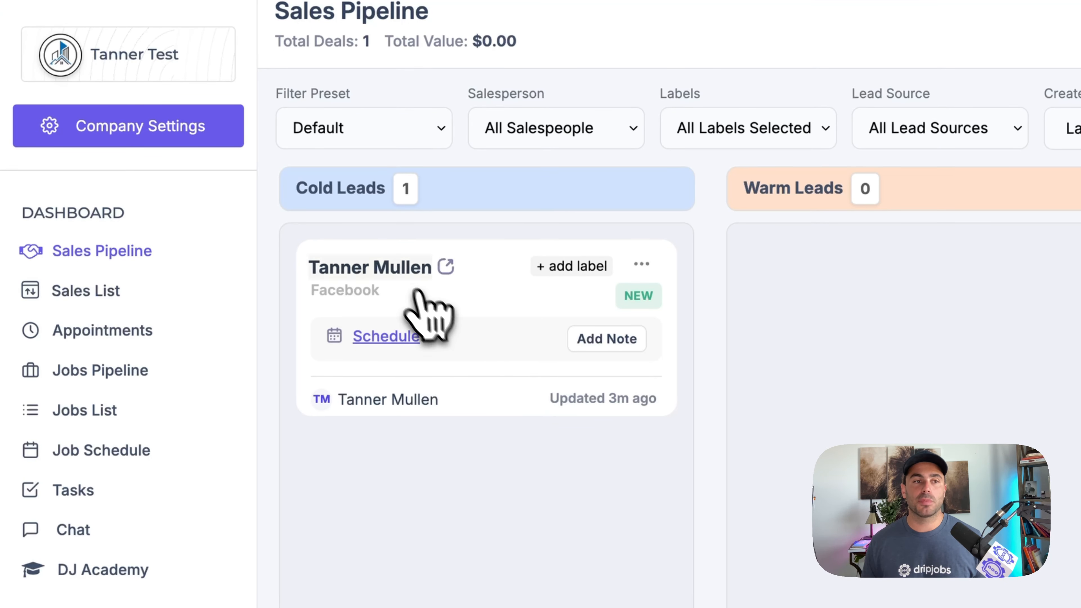
{"action": "left_click", "coordinate": [403, 271]}
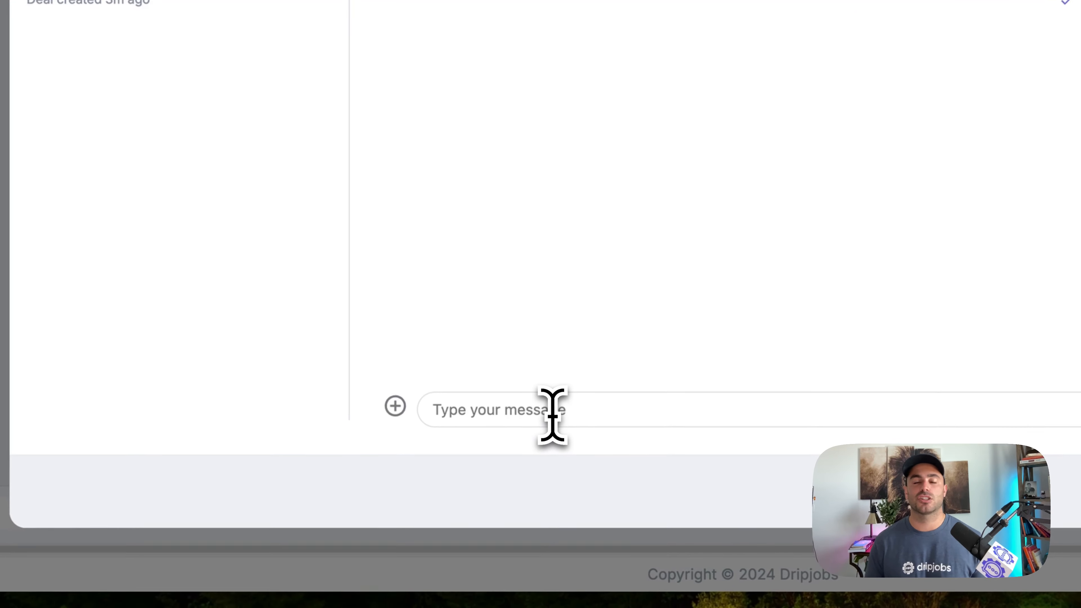
{"action": "left_click", "coordinate": [552, 415]}
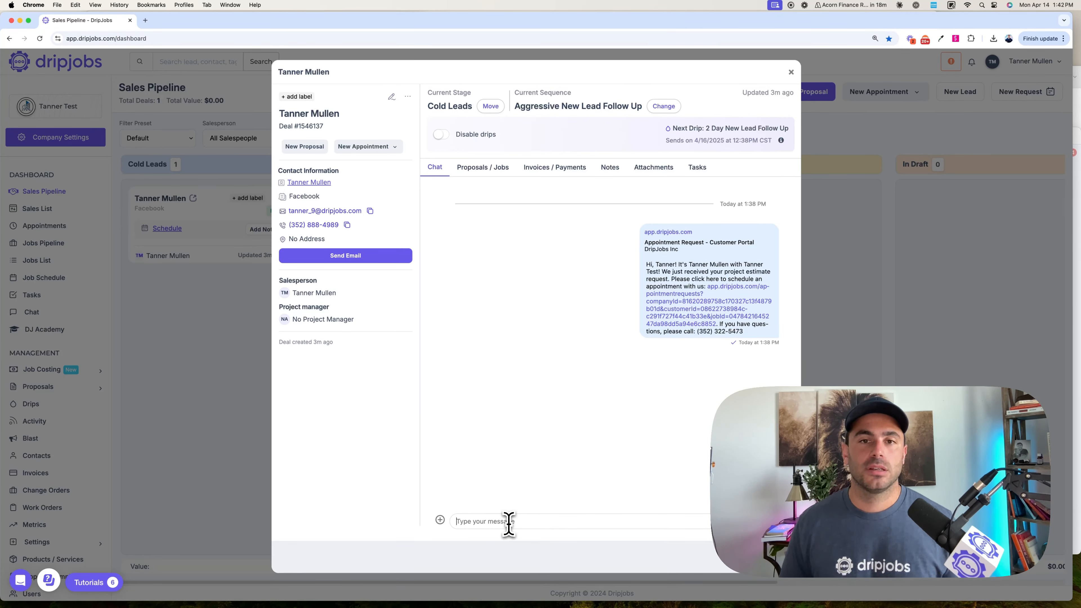
- Save a note on the deal reading "Customer didn't respond to my voicemail & text, calling again tomorrow!"
{"action": "left_click", "coordinate": [609, 167]}
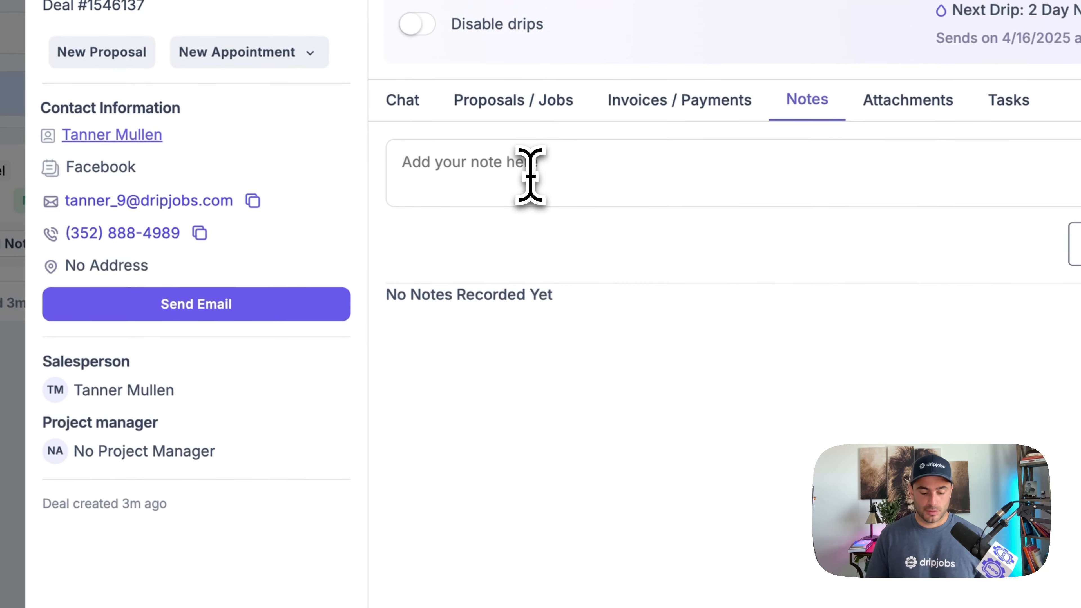
{"action": "left_click", "coordinate": [530, 176]}
{"action": "type", "text": "cusotmer didn"}
{"action": "key", "text": "super+a"}
{"action": "type", "text": "Custo"}
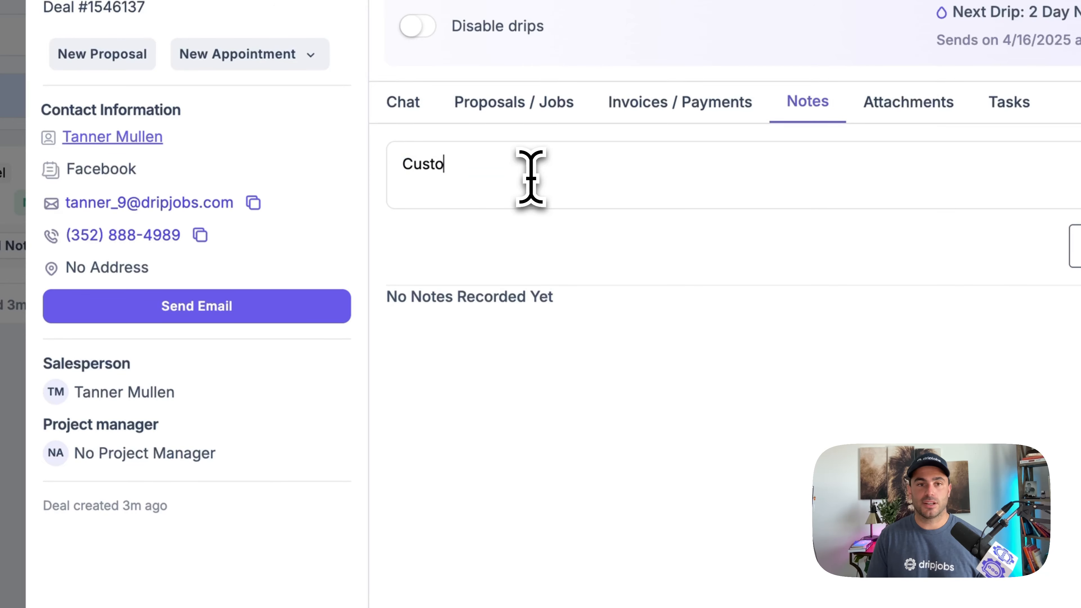
{"action": "type", "text": "mer didn't respond to my voicemail & text, calling again tomorrow!"}
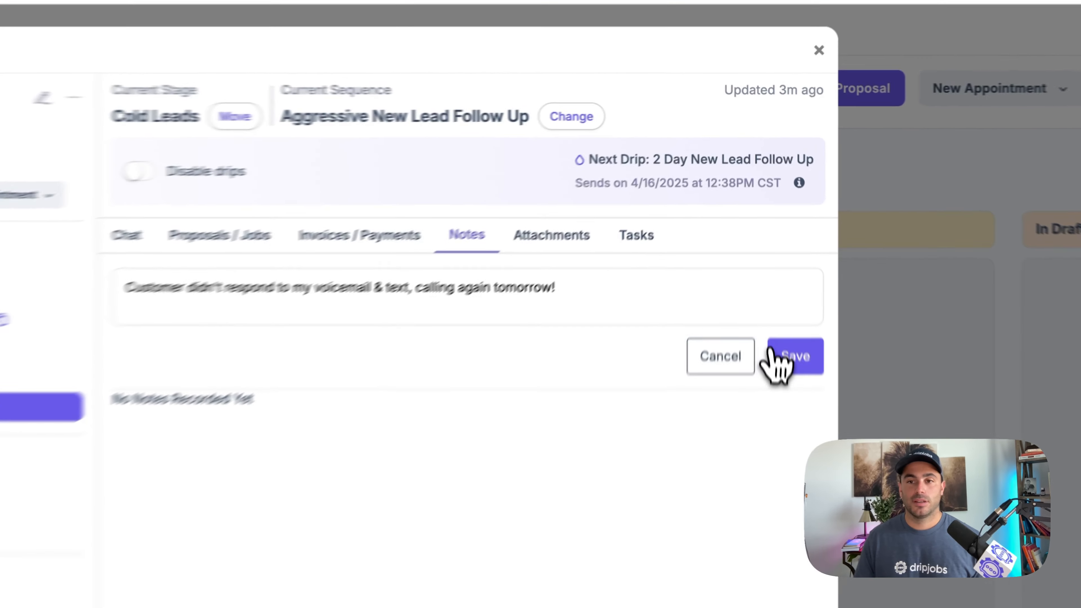
{"action": "left_click", "coordinate": [779, 229]}
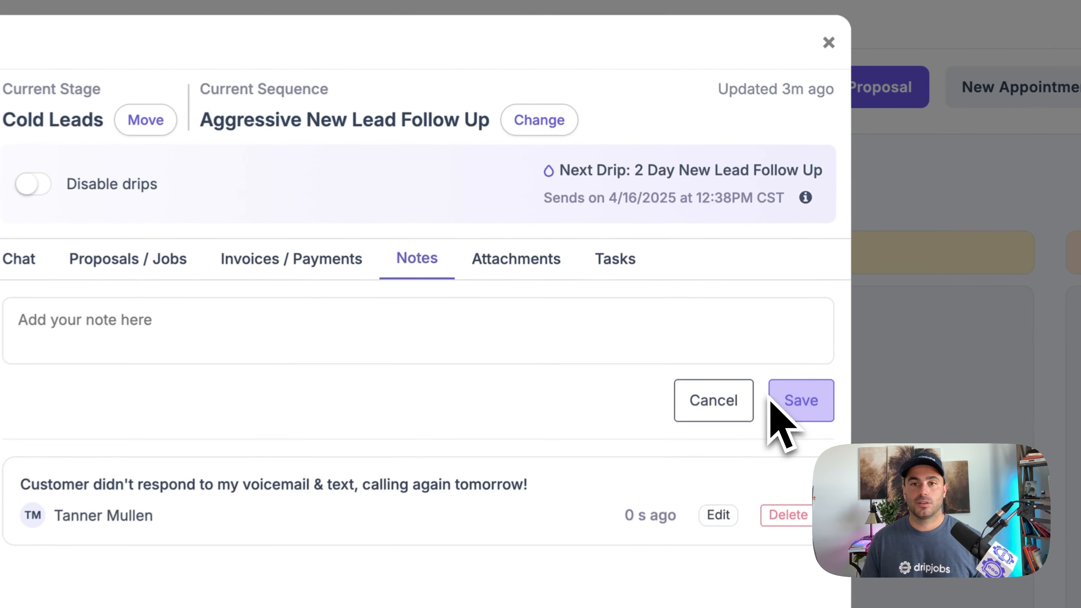
- Create a task on the deal titled "Call tomorrow!", assigned to the salesperson and due April 15, 2025
{"action": "left_click", "coordinate": [612, 268]}
{"action": "left_click", "coordinate": [353, 424]}
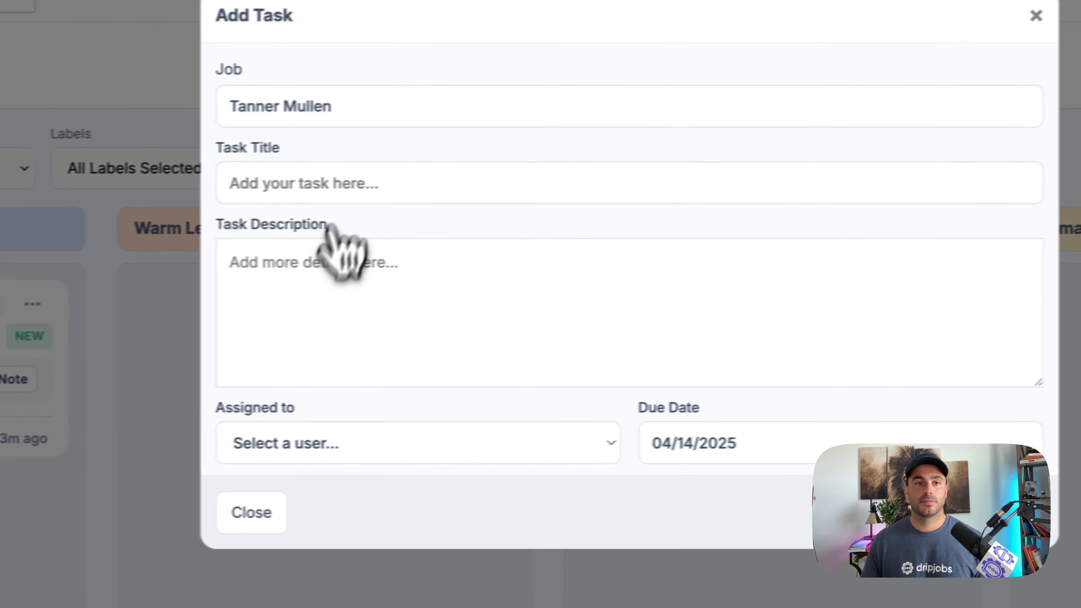
{"action": "left_click", "coordinate": [26, 203]}
{"action": "type", "text": "C"}
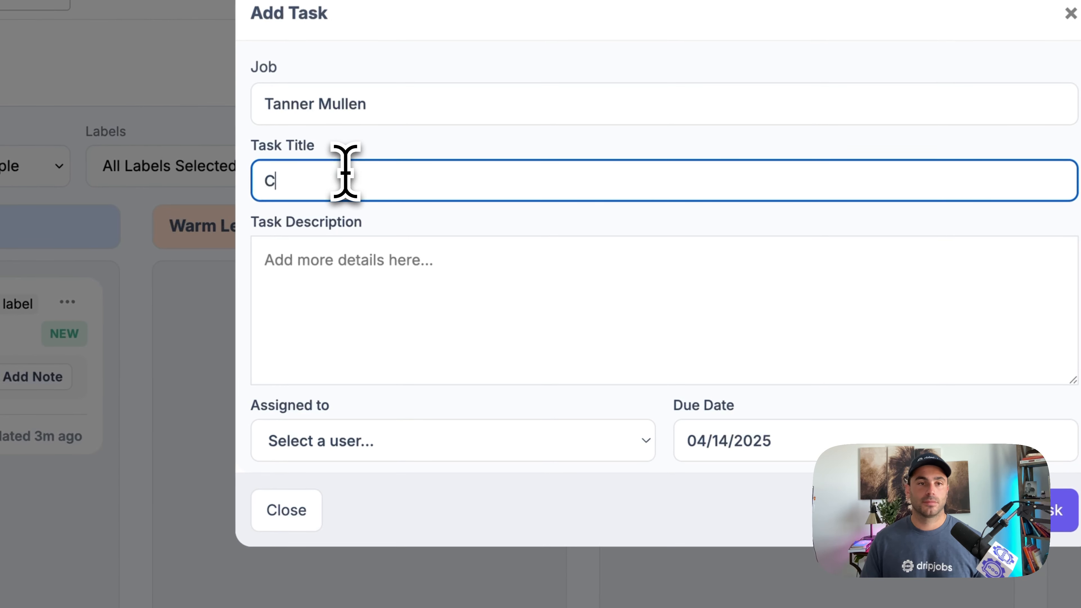
{"action": "type", "text": "all tomorrow!"}
{"action": "left_click", "coordinate": [350, 272]}
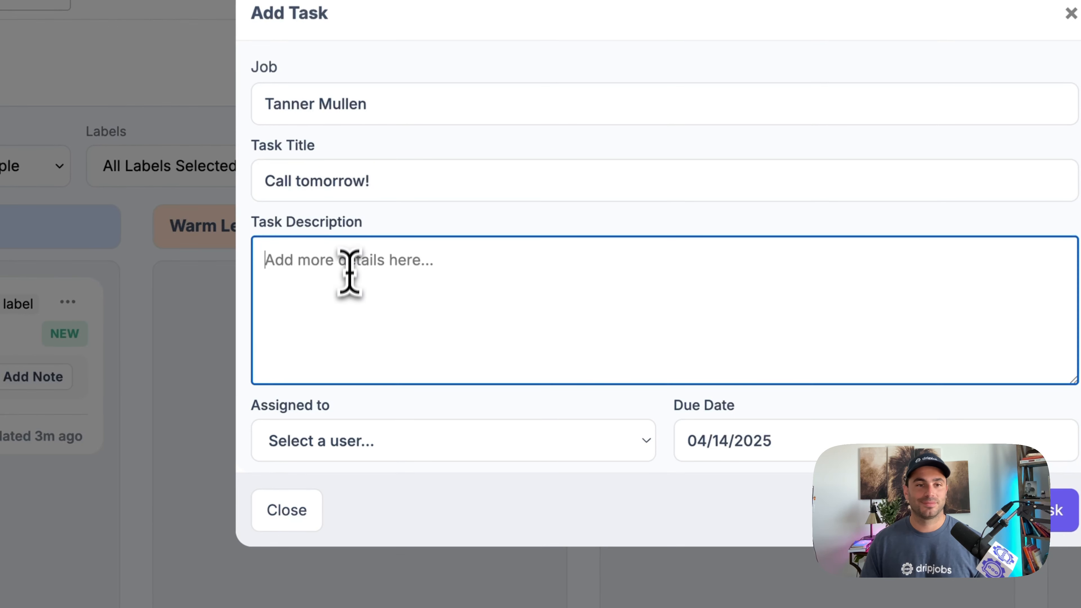
{"action": "left_click", "coordinate": [393, 453]}
{"action": "left_click", "coordinate": [357, 468]}
{"action": "left_click", "coordinate": [735, 426]}
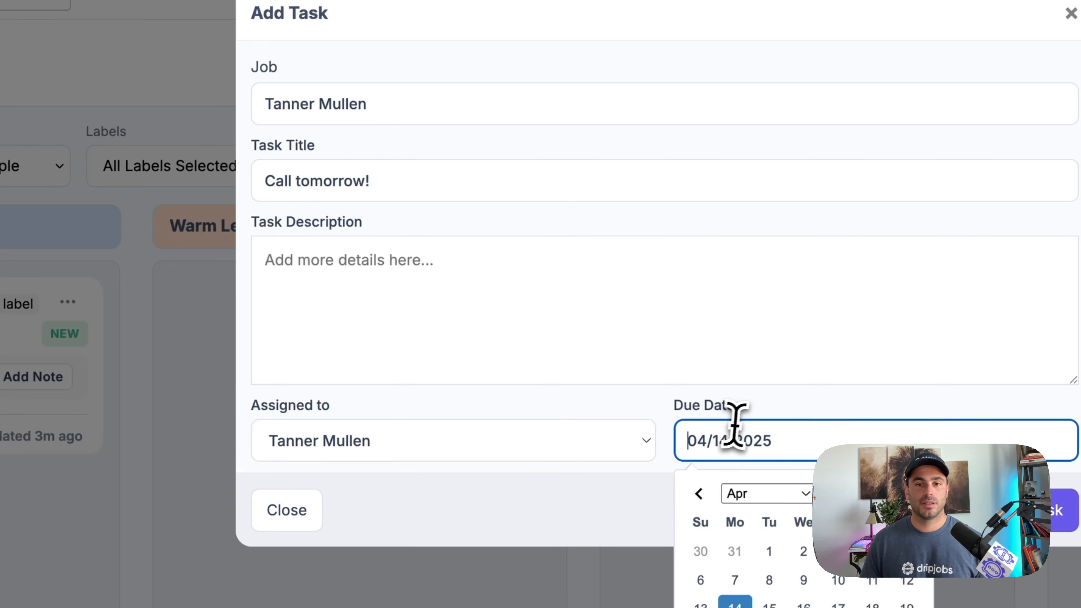
{"action": "left_click", "coordinate": [767, 603]}
{"action": "left_click", "coordinate": [1013, 513]}
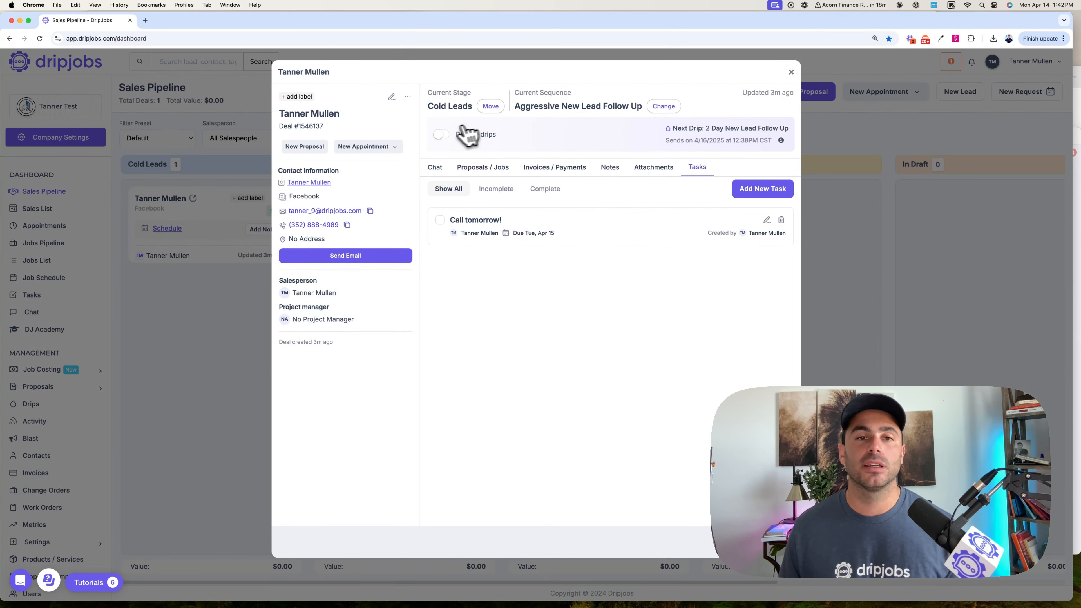
- Disable the drips for the deal, turn them back on, and close the deal
{"action": "left_click", "coordinate": [442, 135]}
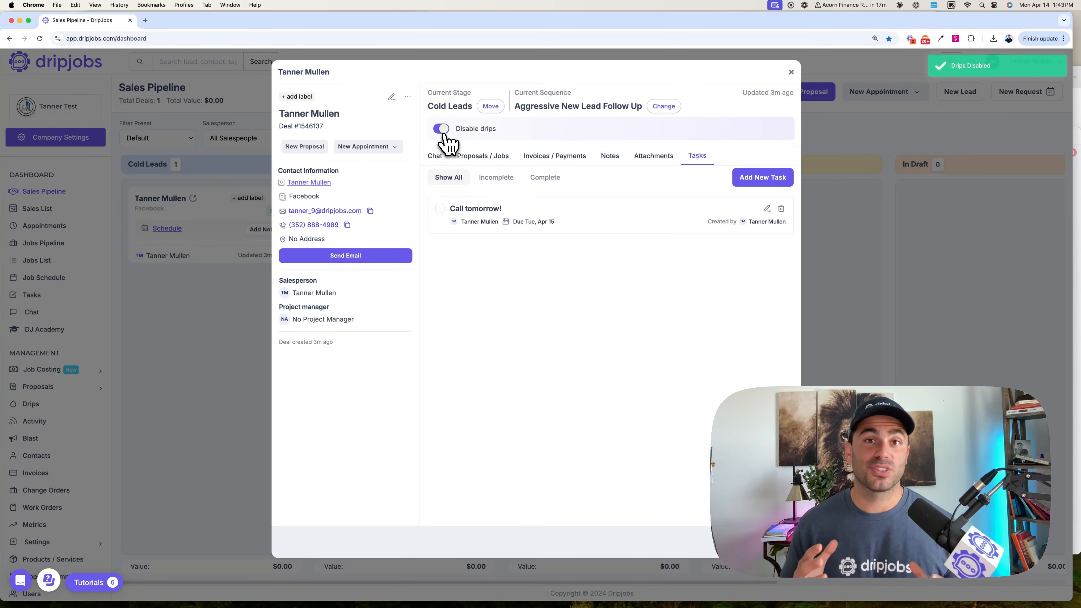
{"action": "left_click", "coordinate": [441, 132]}
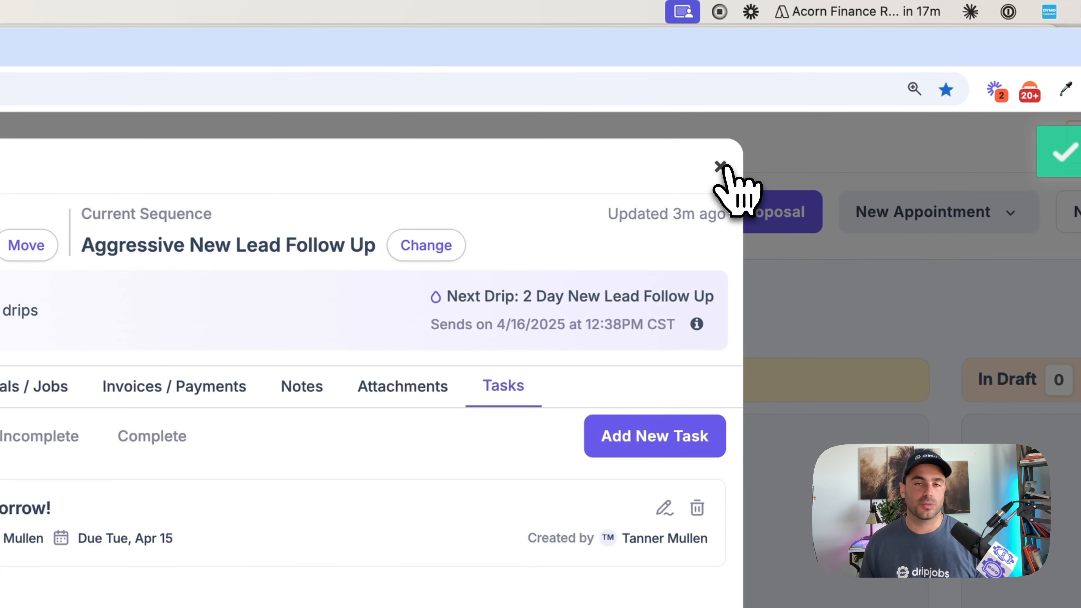
{"action": "left_click", "coordinate": [723, 167]}
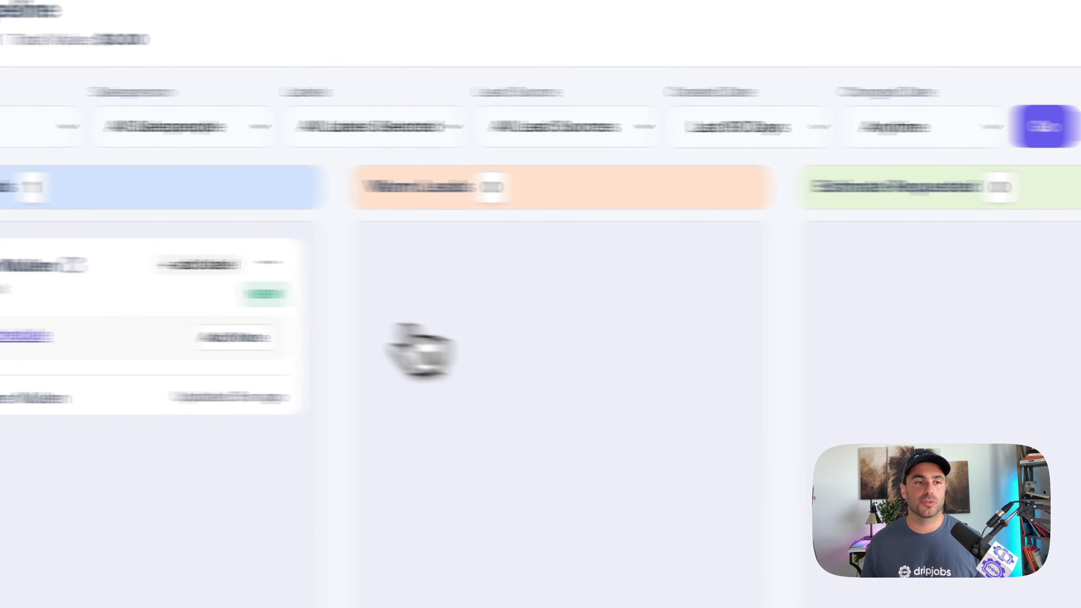
- Examine the deal's on-site estimate scheduling form and open the appointment request link in its automated text message
{"action": "left_click", "coordinate": [28, 335]}
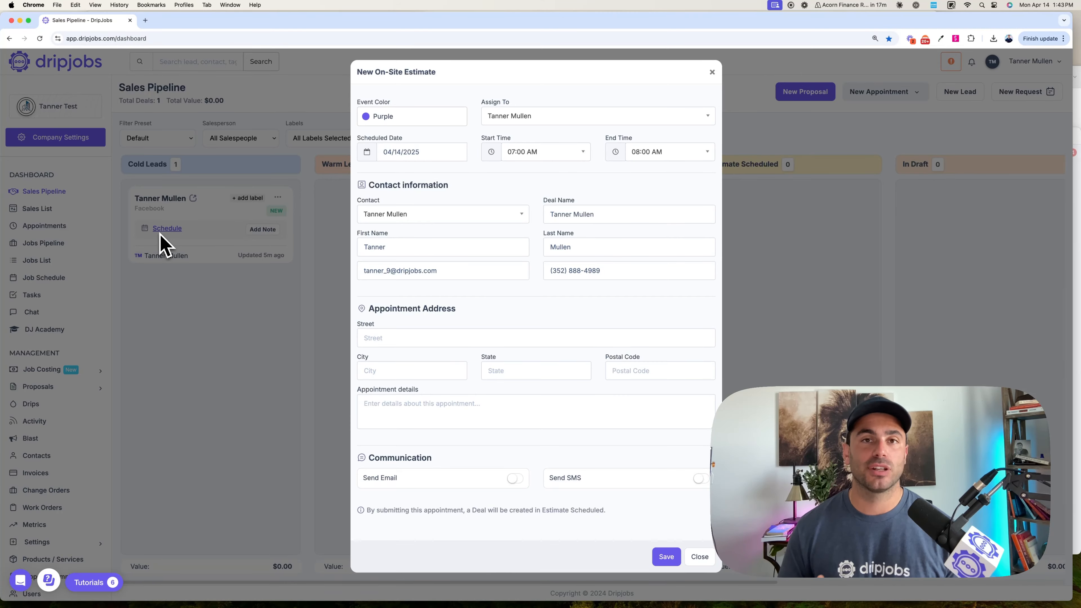
{"action": "left_click", "coordinate": [160, 235]}
{"action": "left_click", "coordinate": [168, 200]}
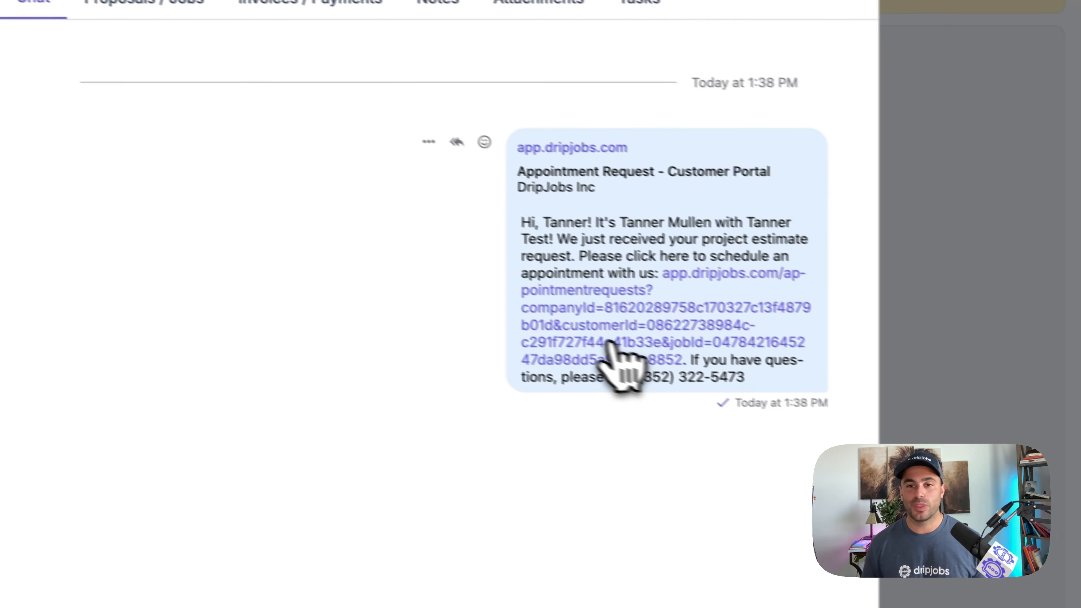
{"action": "left_click", "coordinate": [562, 328]}
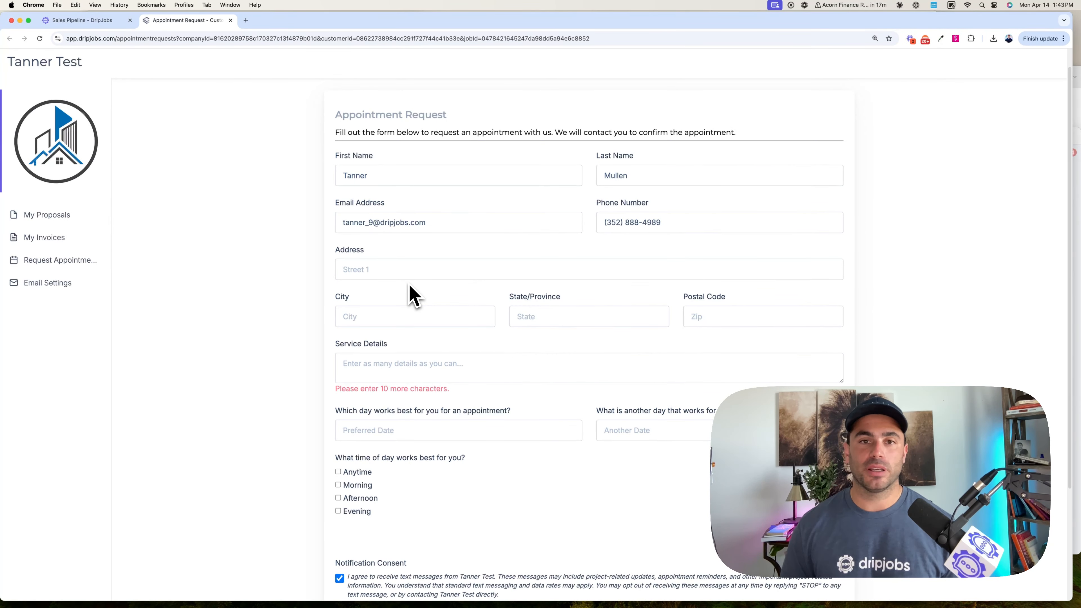
- Fill in the customer's street address, city, state and postal code on the appointment request form
{"action": "left_click", "coordinate": [406, 273]}
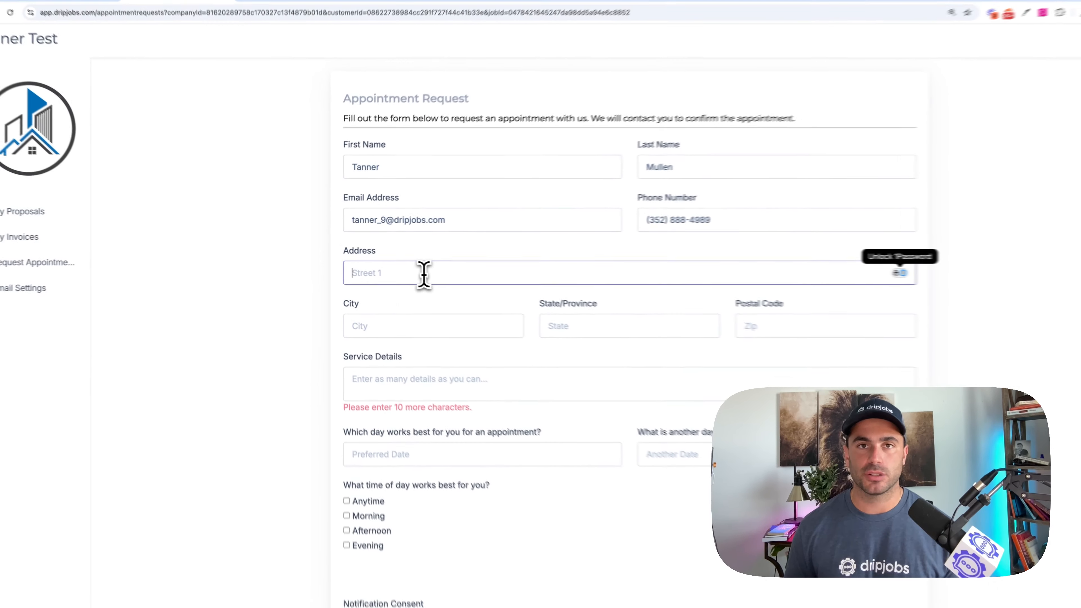
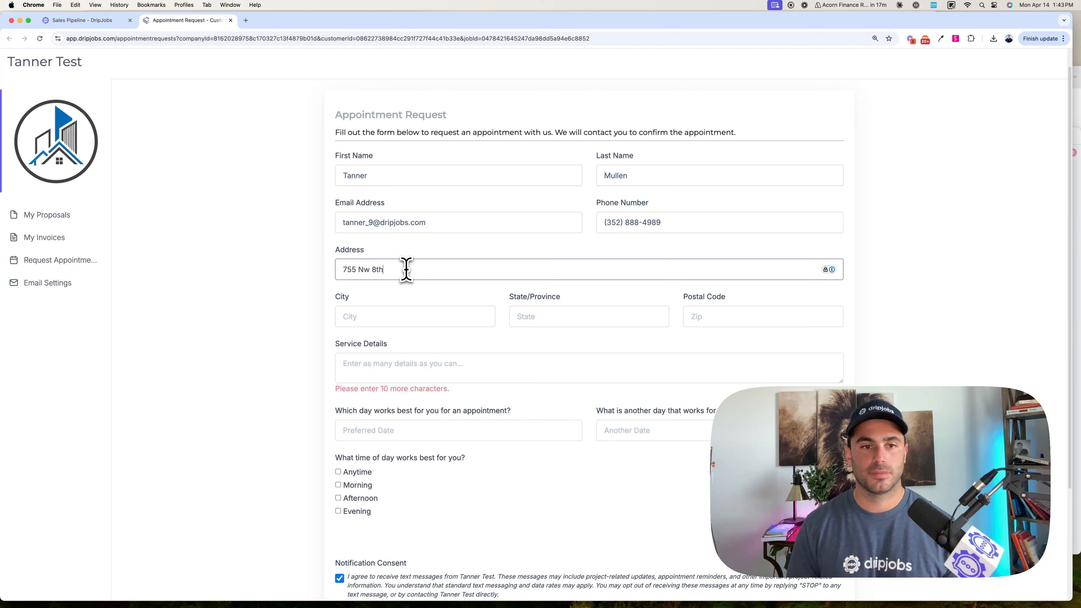
{"action": "key", "text": "Tab"}
{"action": "type", "text": "Orlando"}
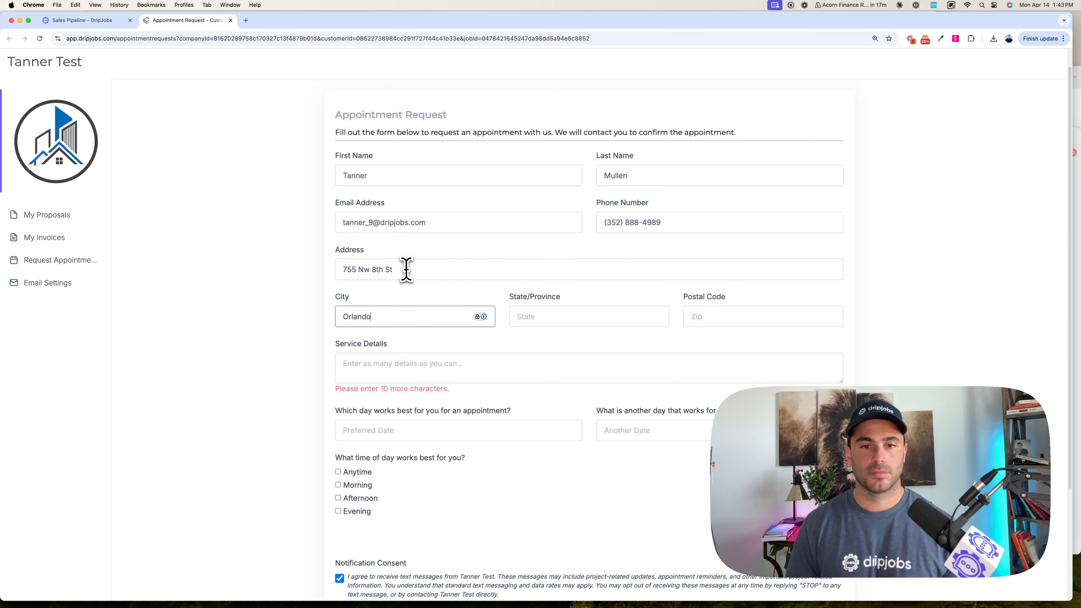
{"action": "key", "text": "Tab"}
{"action": "type", "text": "FL"}
{"action": "key", "text": "Tab"}
{"action": "type", "text": "82822"}
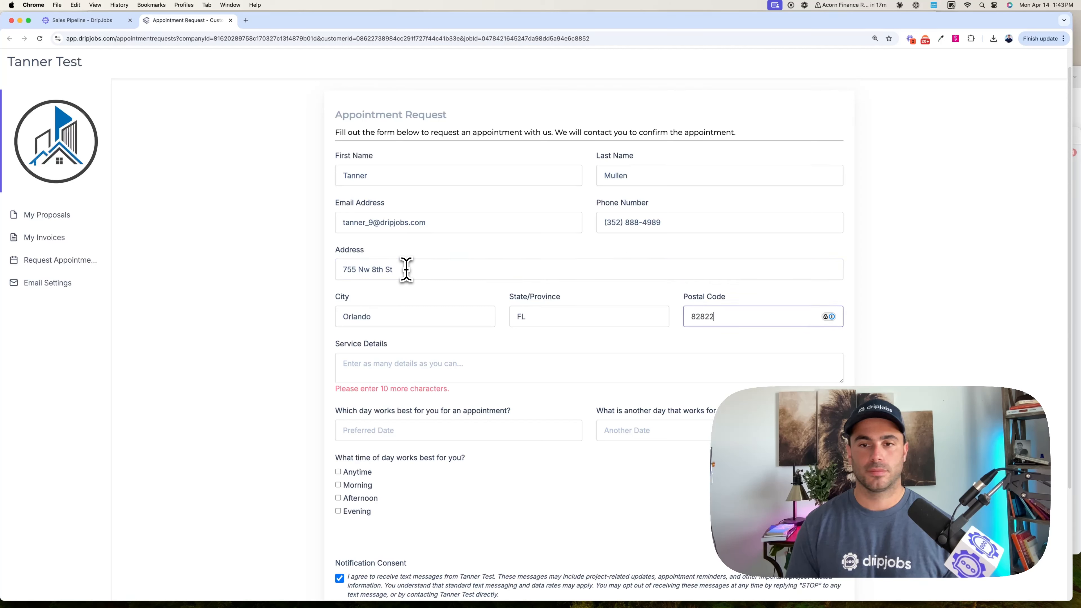
- Enter "please paint the outside of my home" as the service details of the request
{"action": "left_click", "coordinate": [409, 367]}
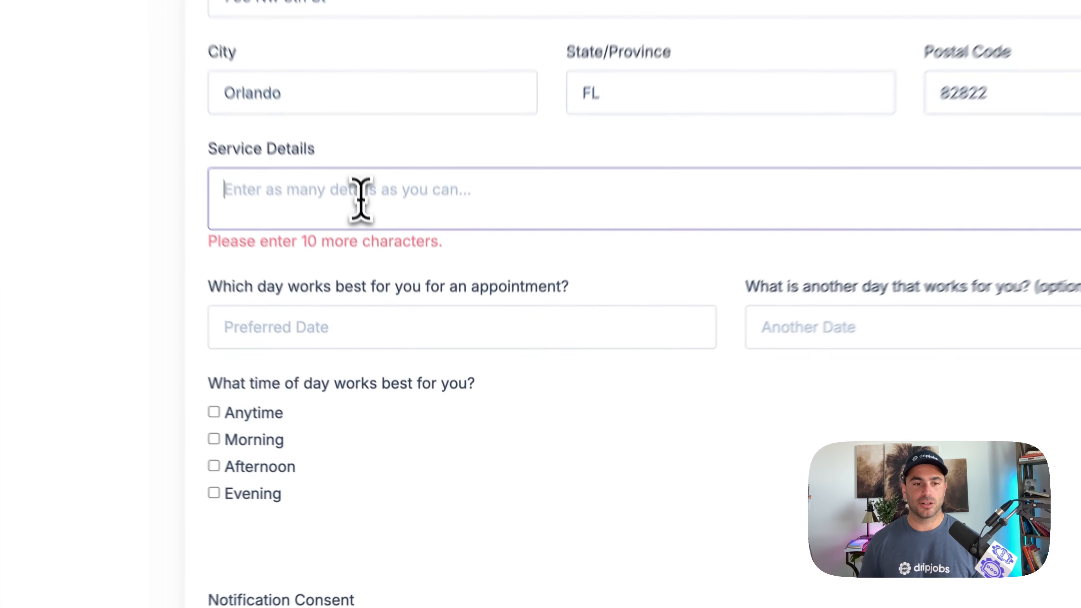
{"action": "type", "text": "please paint the "}
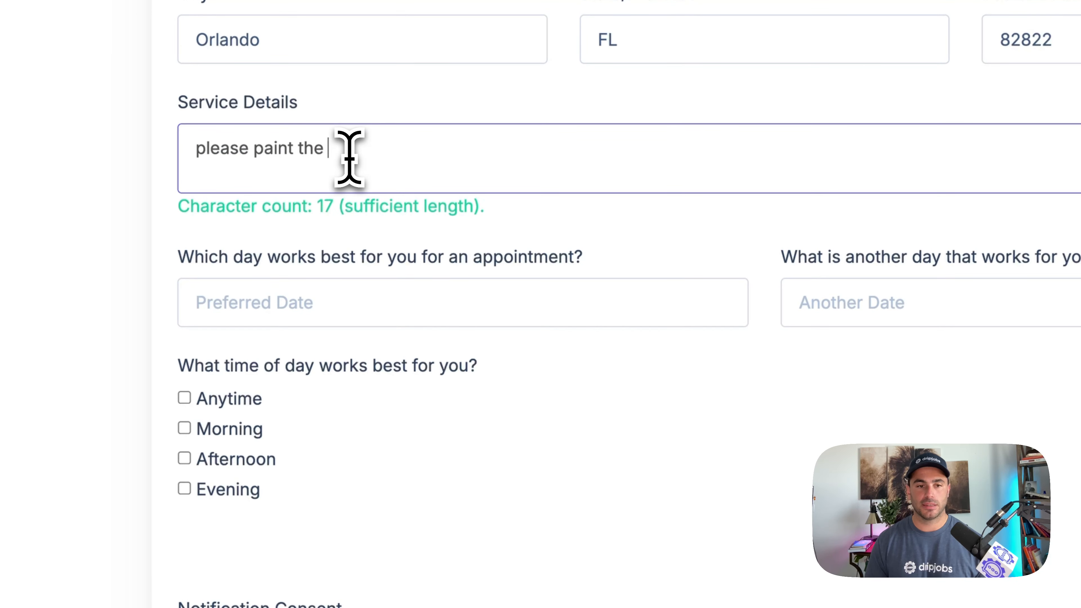
{"action": "type", "text": "outside of my home"}
- Choose 04/17/2025 as the preferred appointment date, 04/18/2025 as the alternative, and Morning as the time of day
{"action": "scroll", "coordinate": [355, 159], "scroll_direction": "down", "scroll_amount": 1}
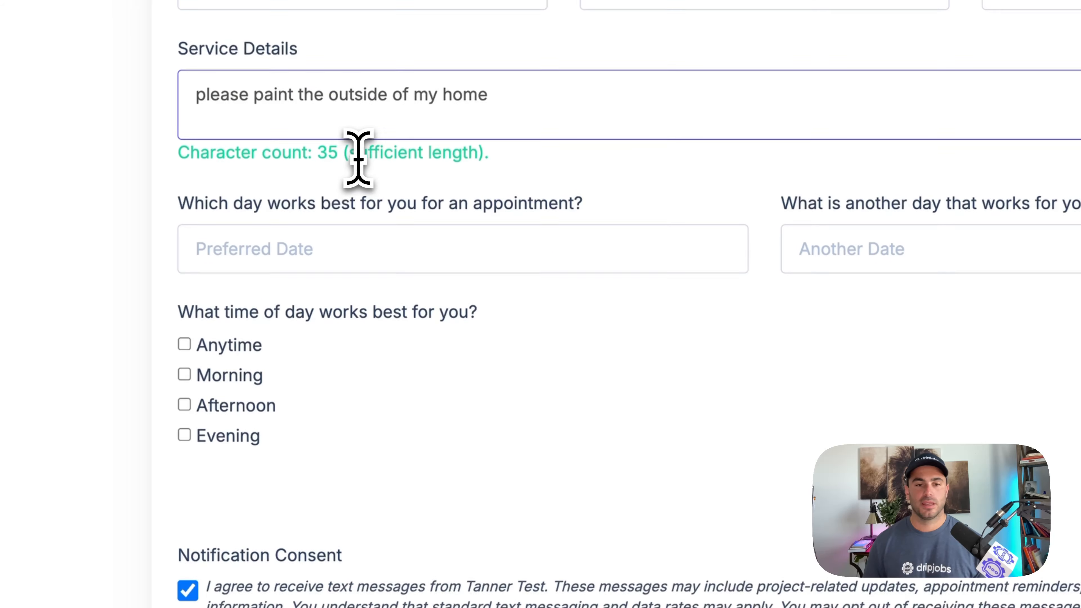
{"action": "scroll", "coordinate": [358, 159], "scroll_direction": "down", "scroll_amount": 2}
{"action": "left_click", "coordinate": [294, 164]}
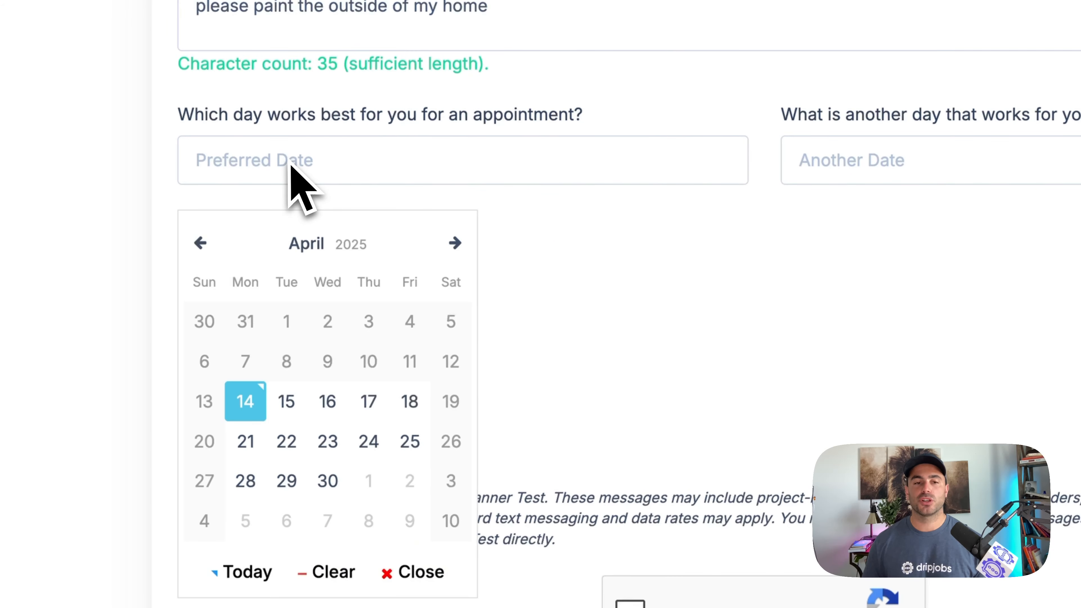
{"action": "left_click", "coordinate": [364, 401]}
{"action": "left_click", "coordinate": [893, 166]}
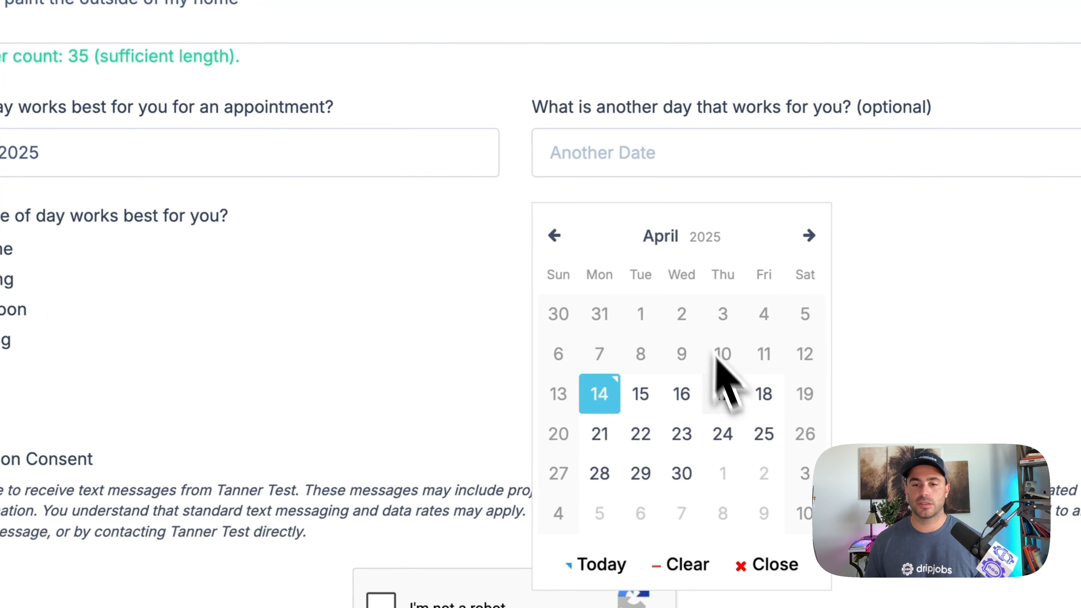
{"action": "left_click", "coordinate": [765, 394]}
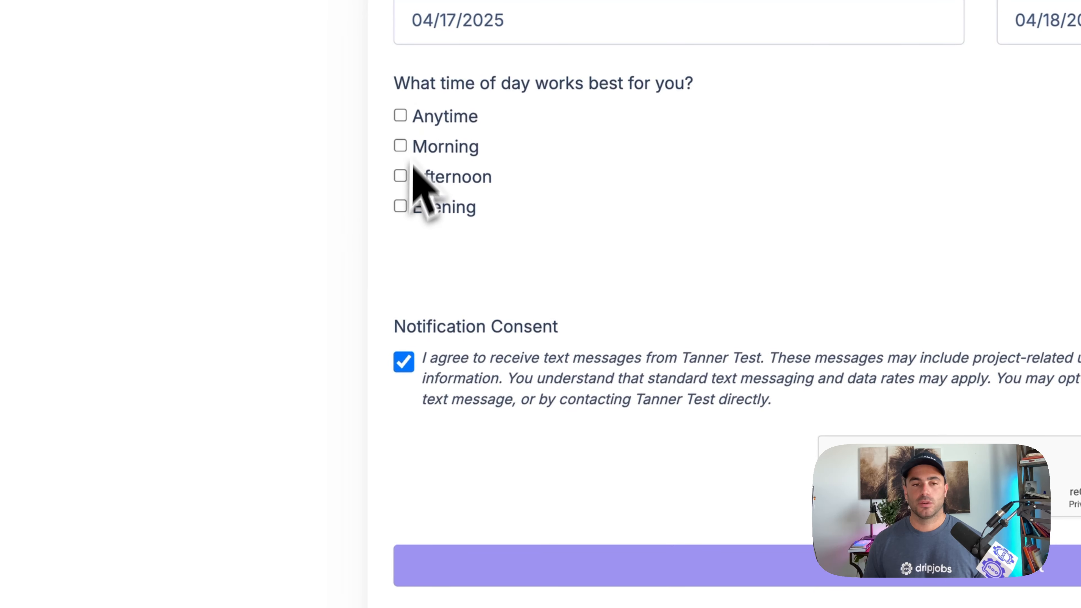
{"action": "left_click", "coordinate": [404, 148]}
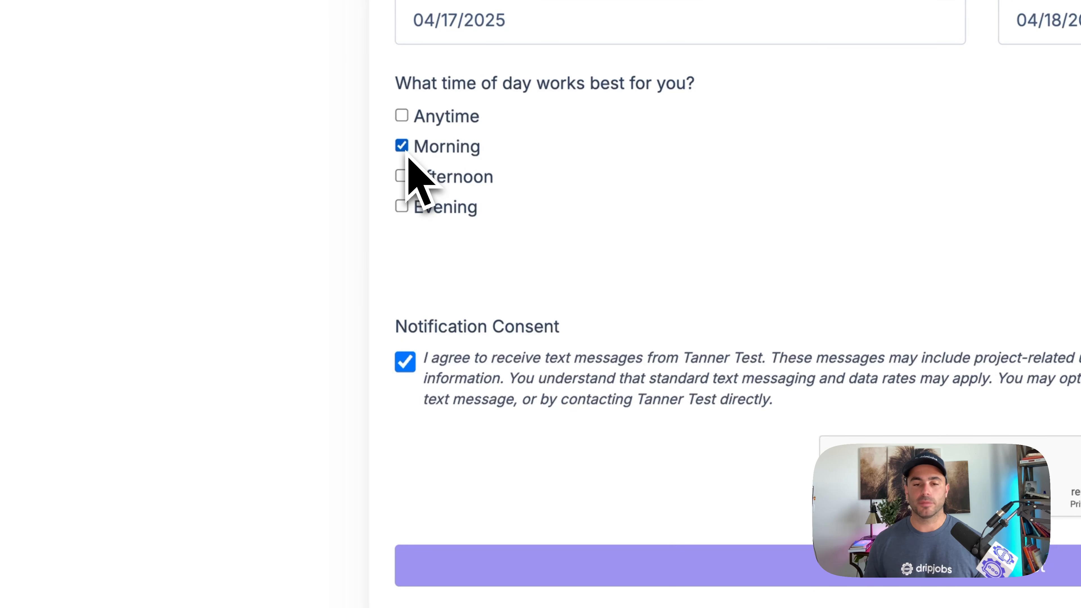
- Complete the reCAPTCHA check and submit the appointment request
{"action": "scroll", "coordinate": [681, 239], "scroll_direction": "down", "scroll_amount": 2}
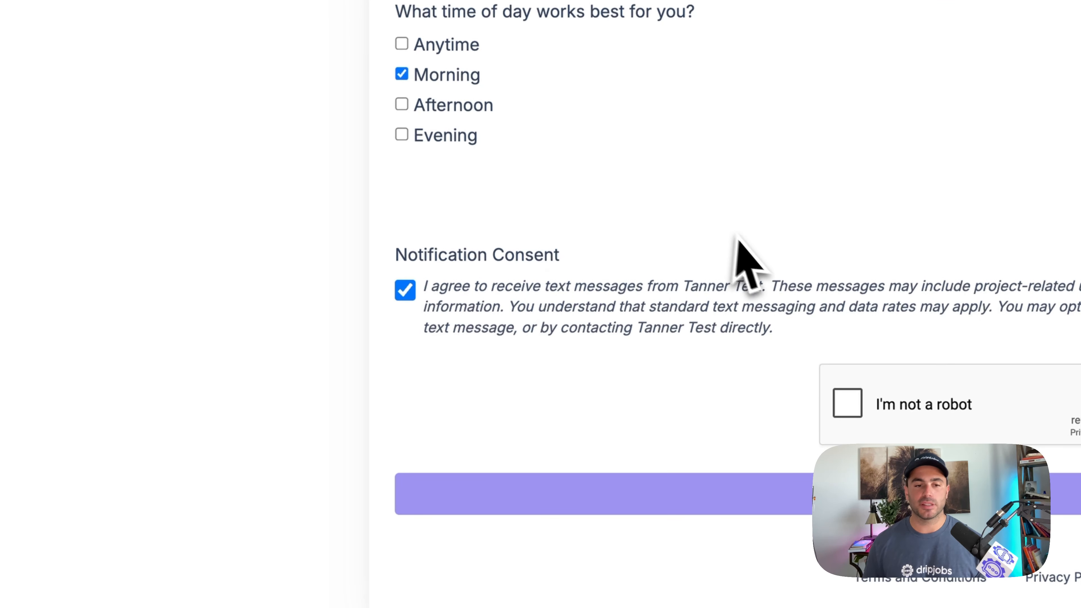
{"action": "left_click", "coordinate": [841, 411]}
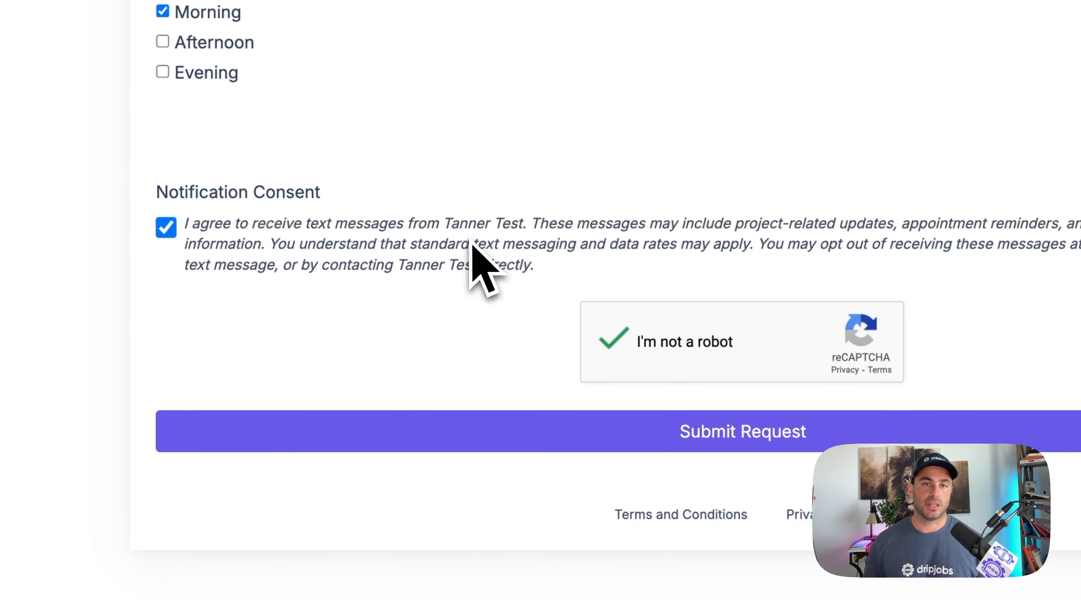
{"action": "left_click", "coordinate": [532, 431]}
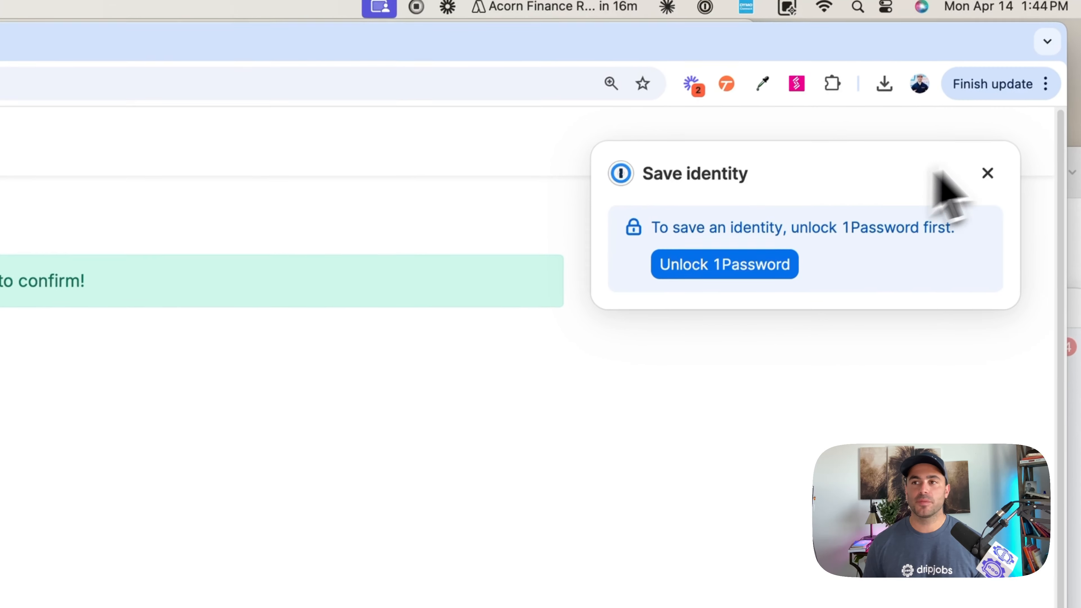
- Dismiss the save-identity prompt, return to the sales pipeline, close the open deal and refresh the board
{"action": "left_click", "coordinate": [987, 172]}
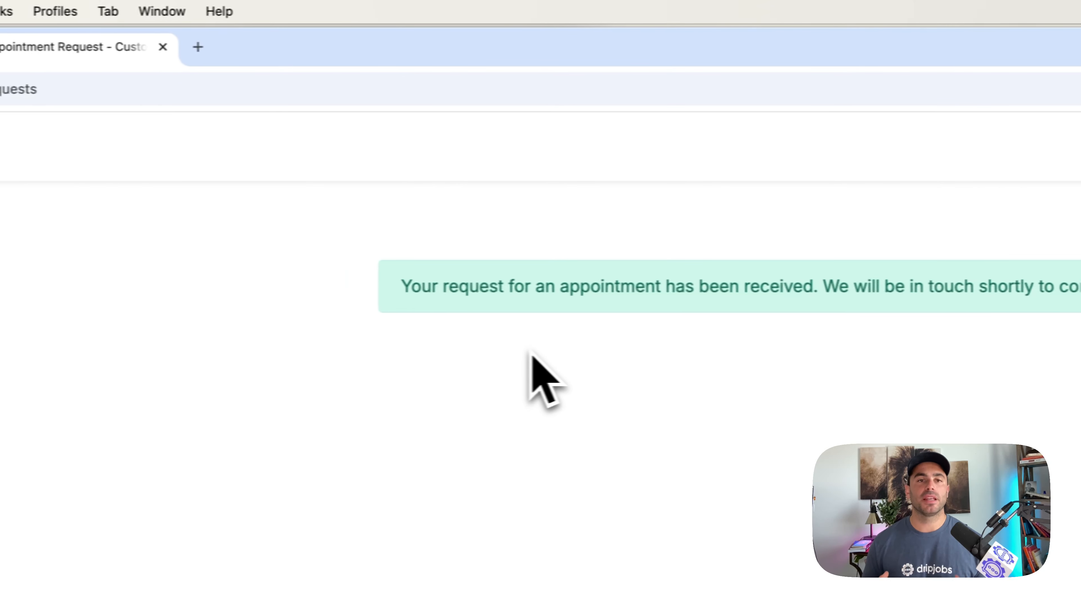
{"action": "left_click", "coordinate": [200, 56]}
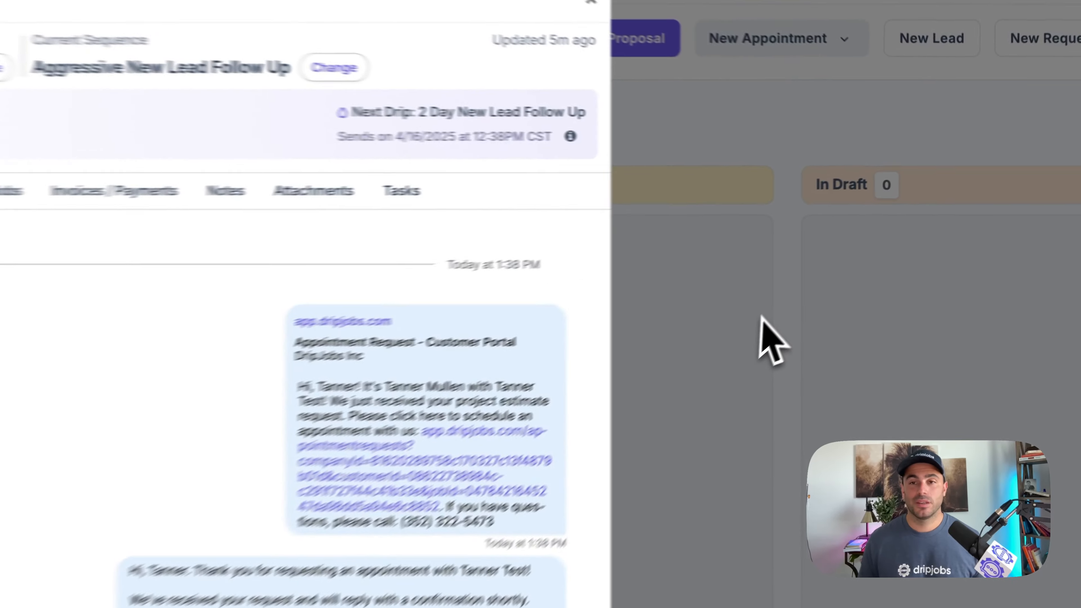
{"action": "left_click", "coordinate": [871, 230]}
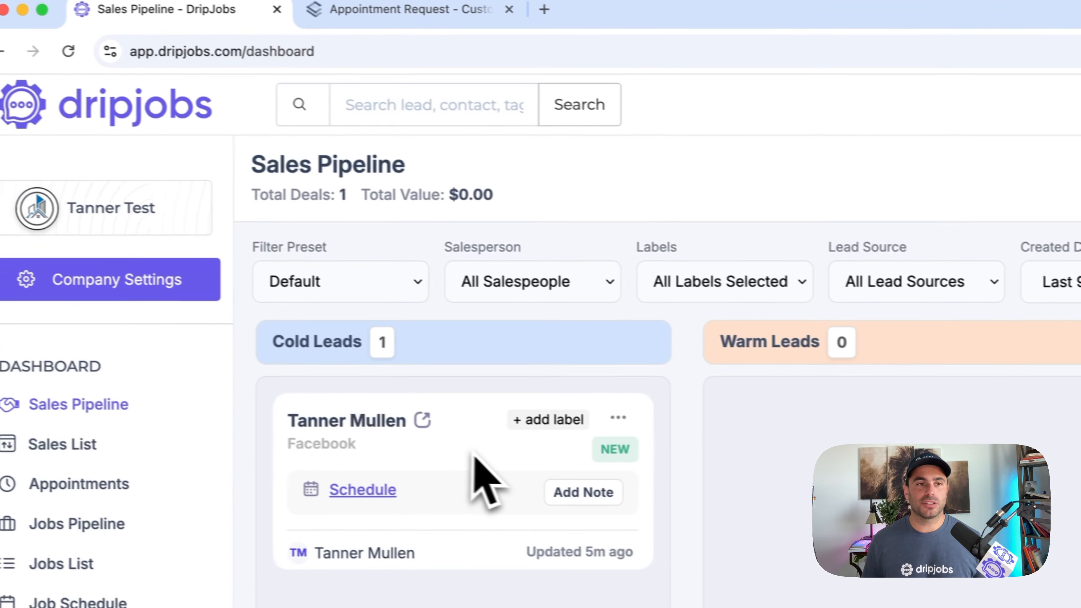
{"action": "left_click", "coordinate": [92, 87]}
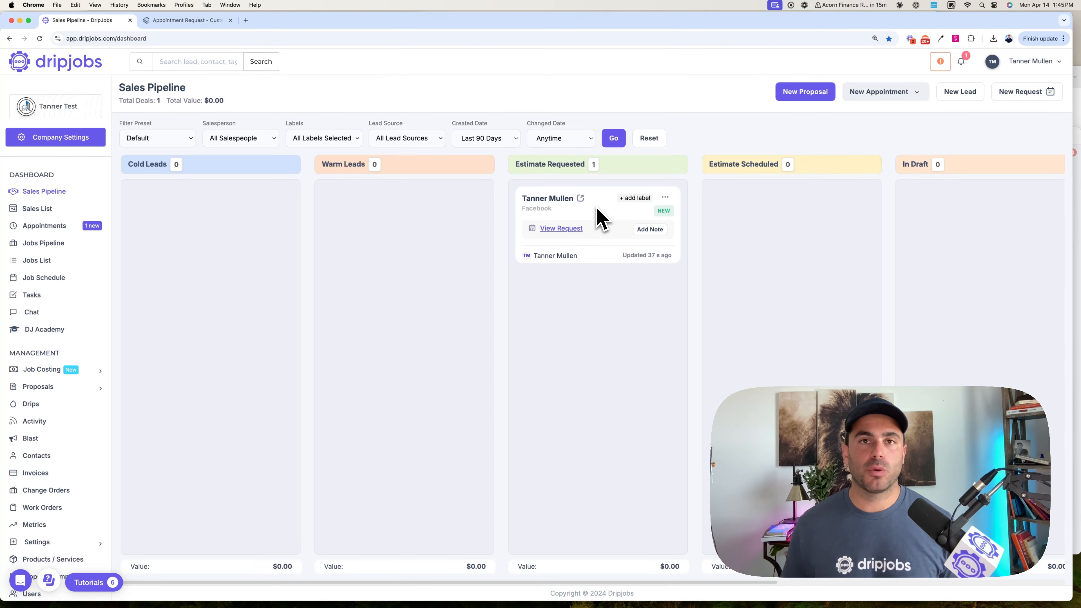
- Open the drips setup and view the 4 Day New Lead Follow Up (Text) drip in the Cold Leads sequence
{"action": "left_click", "coordinate": [62, 409]}
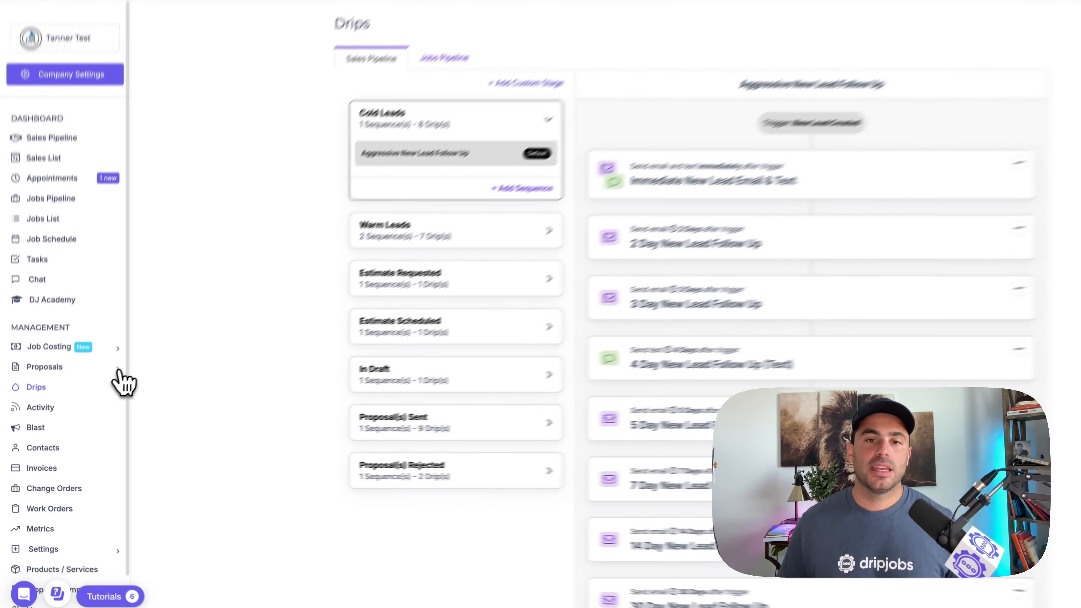
{"action": "scroll", "coordinate": [599, 329], "scroll_direction": "down", "scroll_amount": 3}
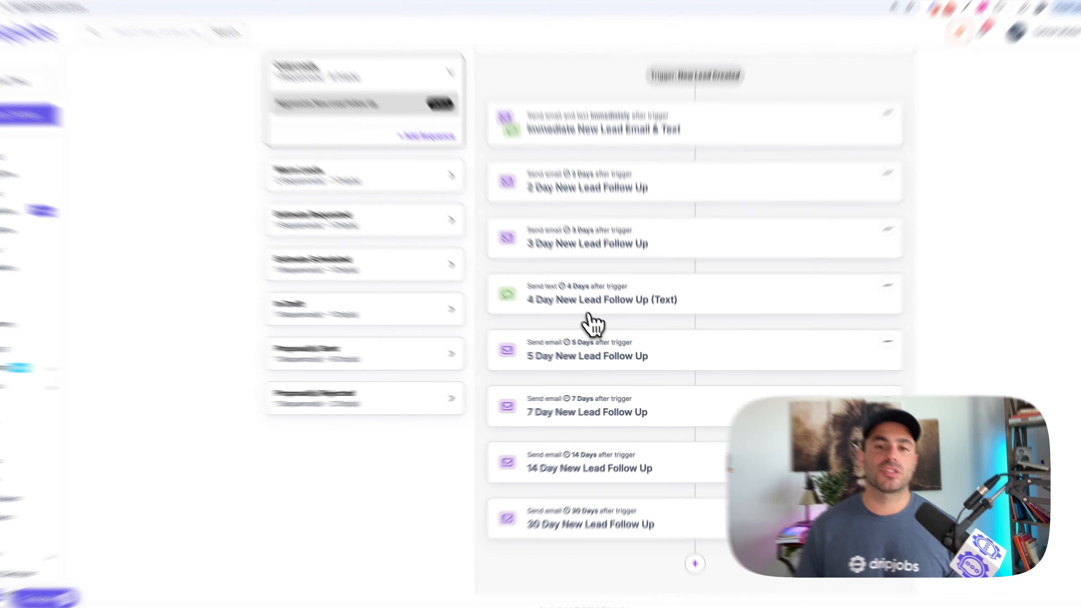
{"action": "left_click", "coordinate": [596, 317]}
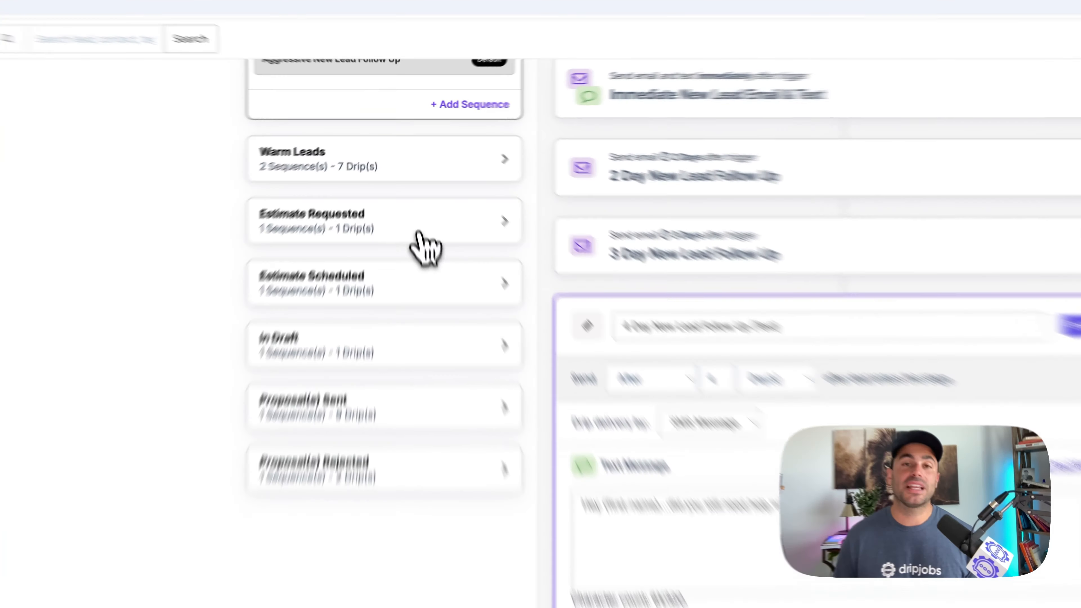
- Review the email and text templates of the Immediate Confirmation drip in the Estimate Requested stage
{"action": "left_click", "coordinate": [410, 189]}
{"action": "left_click", "coordinate": [305, 347]}
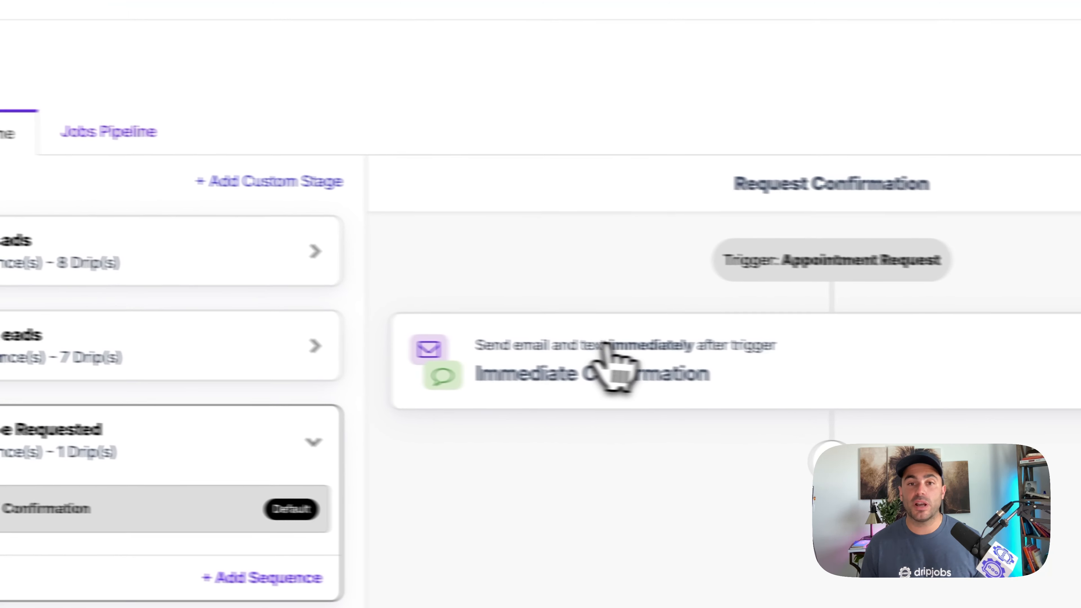
{"action": "left_click", "coordinate": [856, 362]}
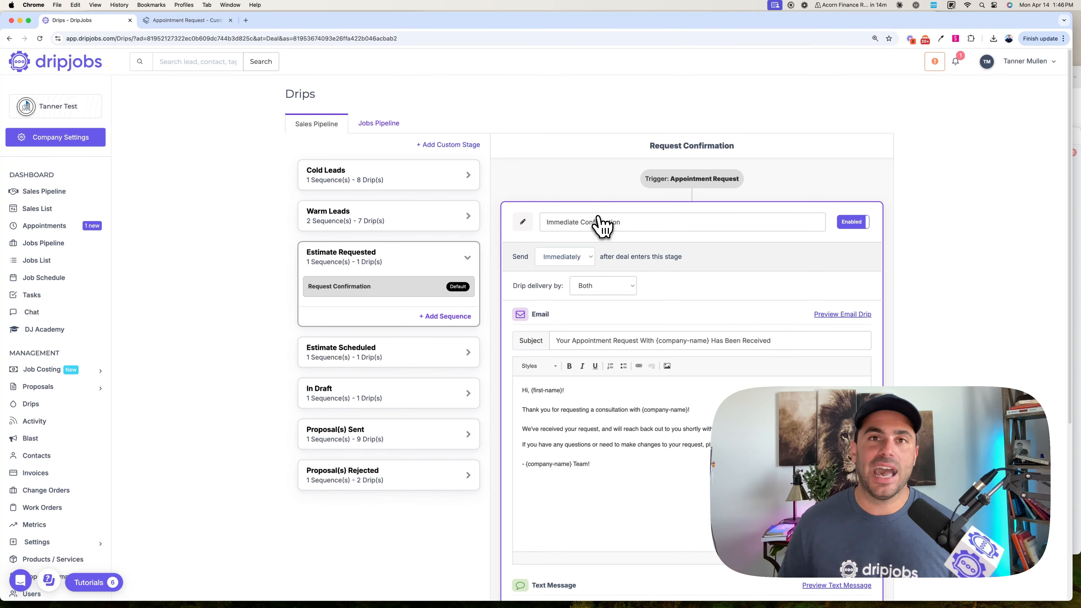
{"action": "scroll", "coordinate": [666, 297], "scroll_direction": "down", "scroll_amount": 6}
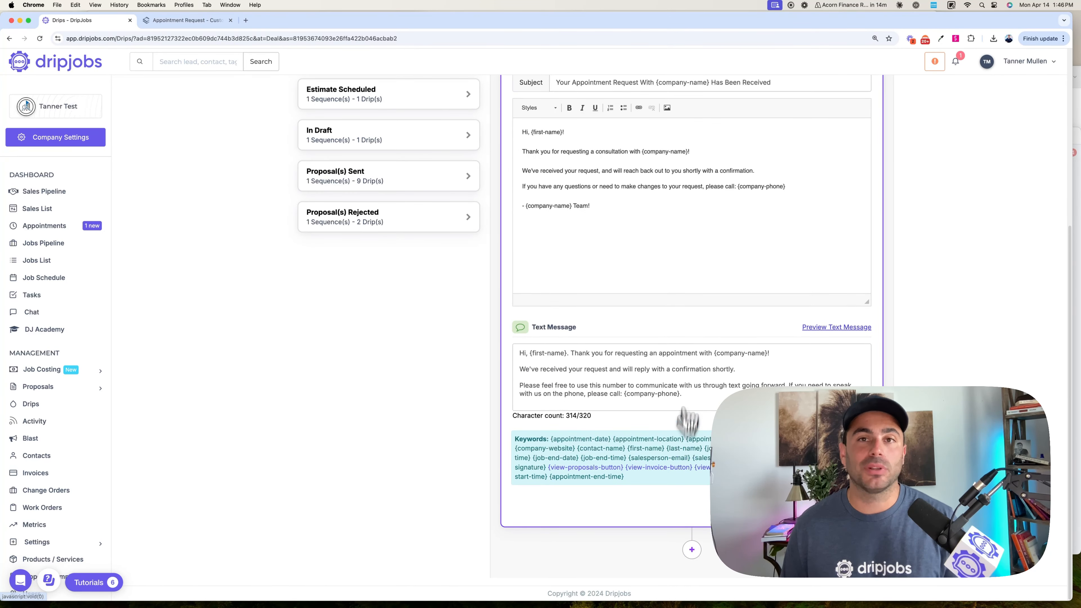
{"action": "scroll", "coordinate": [695, 355], "scroll_direction": "up", "scroll_amount": 5}
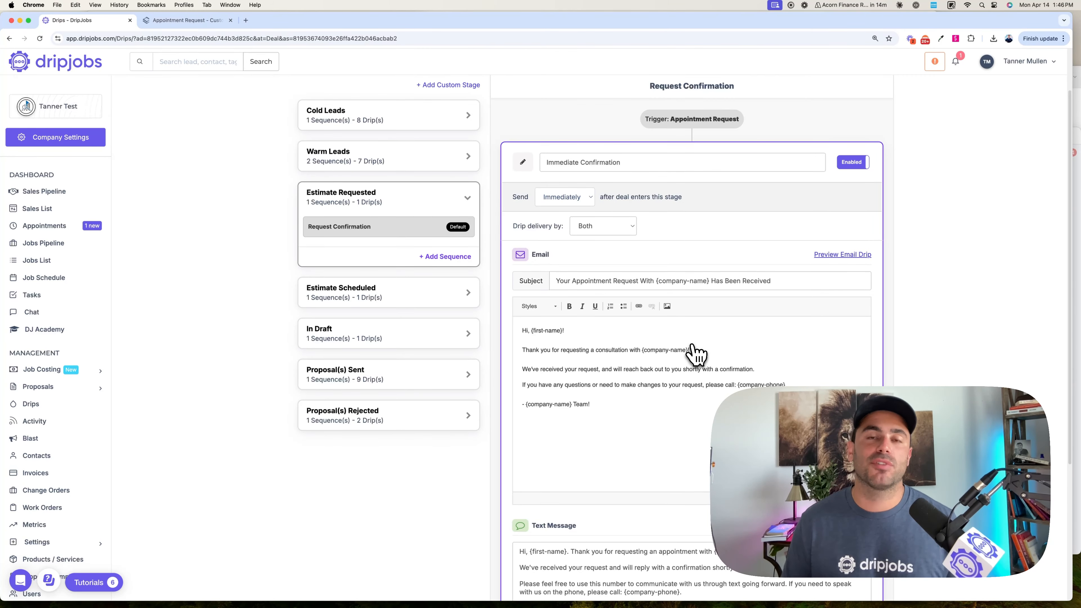
{"action": "scroll", "coordinate": [692, 346], "scroll_direction": "down", "scroll_amount": 5}
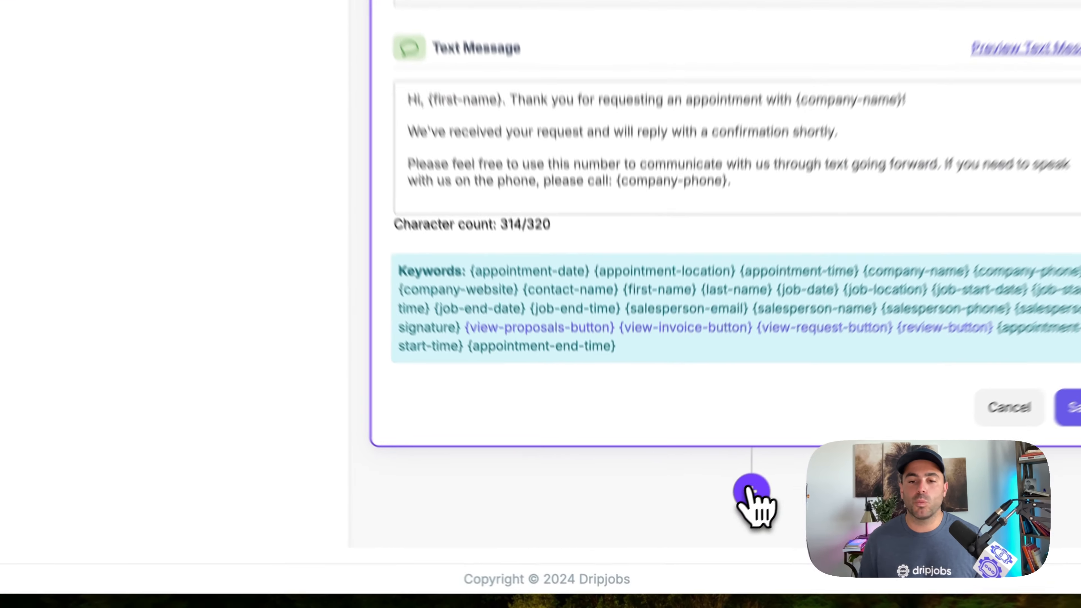
- Start a new email drip in the Request Confirmation sequence, sent 1 hour after the deal enters the stage
{"action": "left_click", "coordinate": [693, 548]}
{"action": "scroll", "coordinate": [724, 441], "scroll_direction": "down", "scroll_amount": 5}
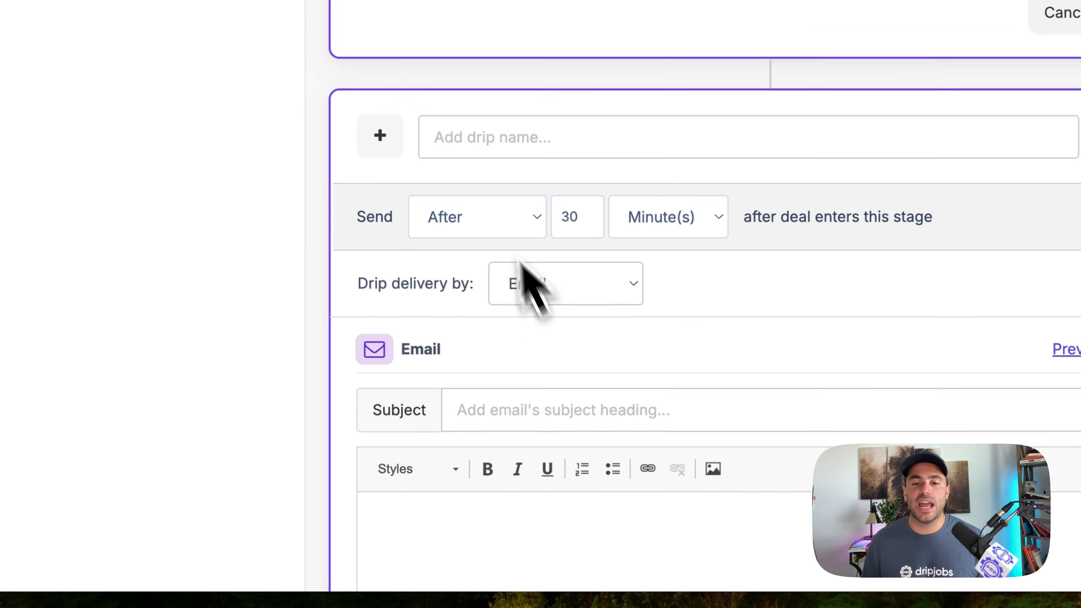
{"action": "left_click", "coordinate": [483, 214]}
{"action": "left_click", "coordinate": [506, 228]}
{"action": "double_click", "coordinate": [567, 218]}
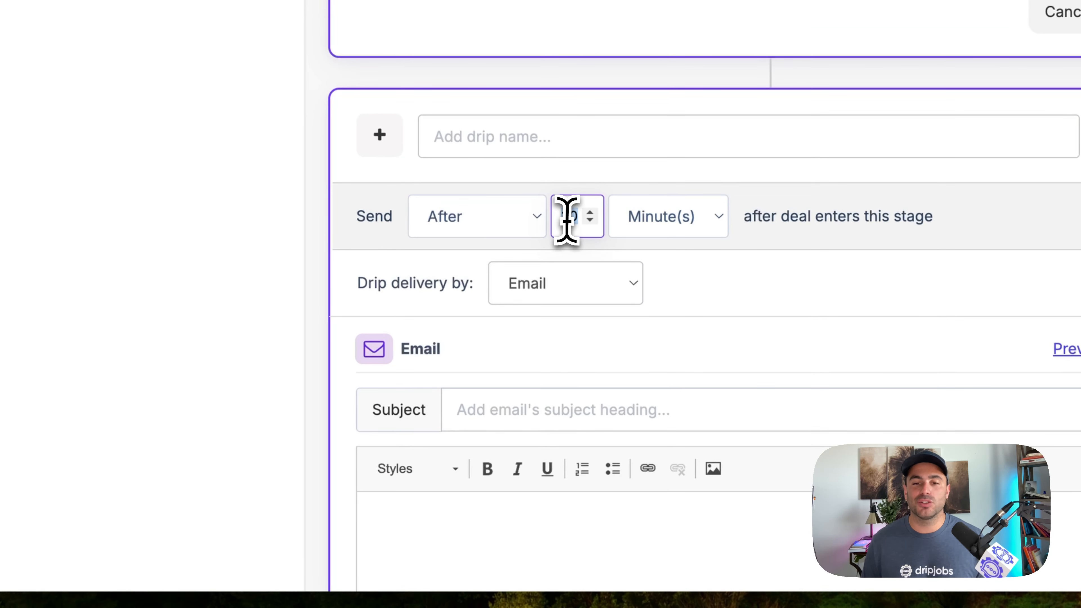
{"action": "type", "text": "1"}
{"action": "left_click", "coordinate": [655, 222]}
{"action": "left_click", "coordinate": [668, 249]}
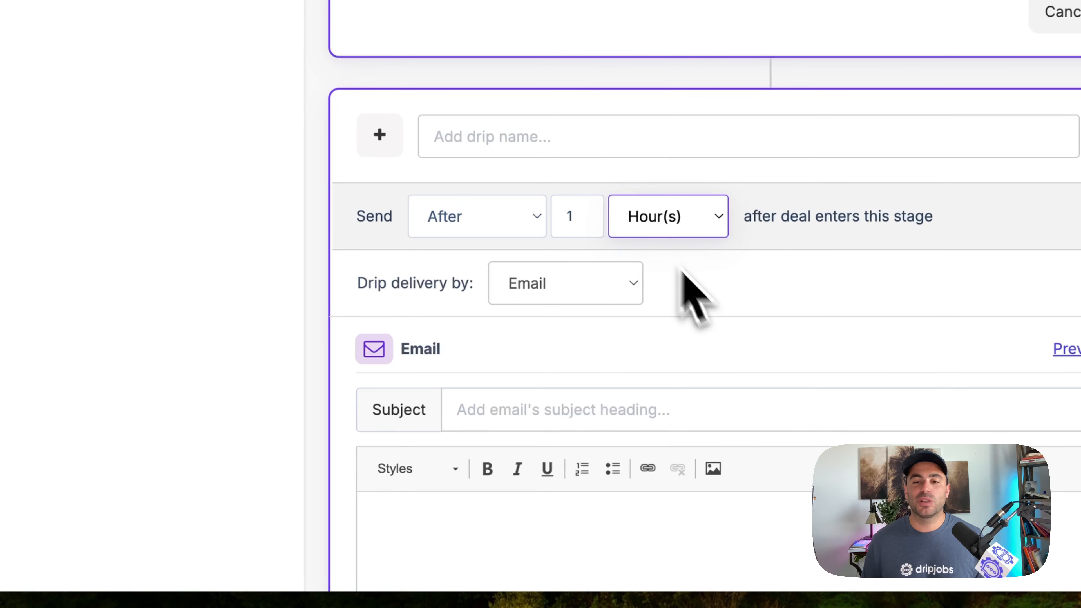
{"action": "scroll", "coordinate": [752, 458], "scroll_direction": "down", "scroll_amount": 8}
{"action": "scroll", "coordinate": [715, 426], "scroll_direction": "down", "scroll_amount": 10}
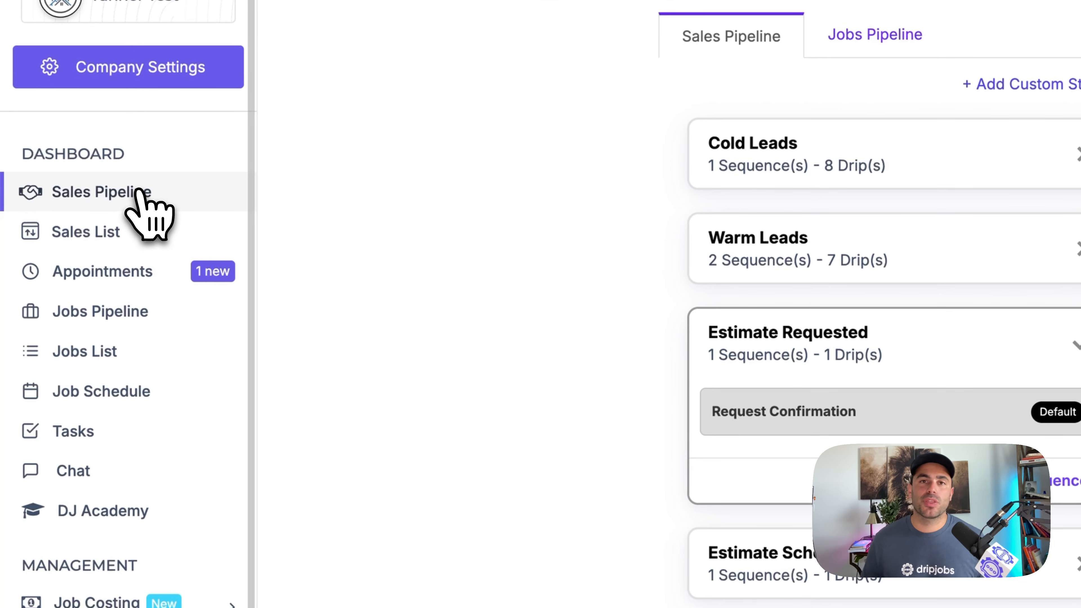
- Open the customer's pending appointment request from the Appointments calendar
{"action": "left_click", "coordinate": [137, 190]}
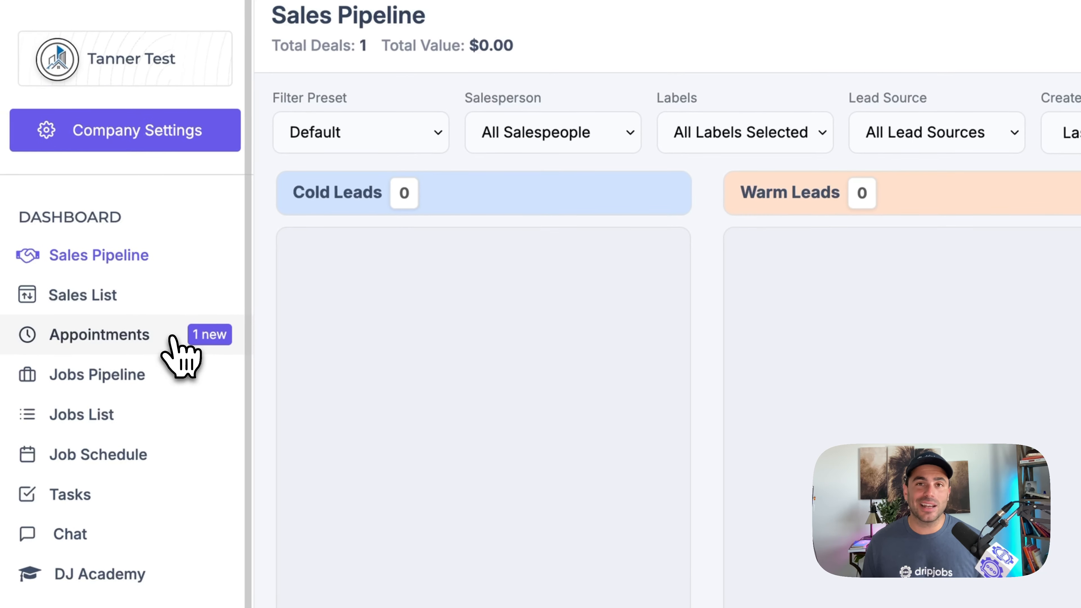
{"action": "left_click", "coordinate": [175, 339]}
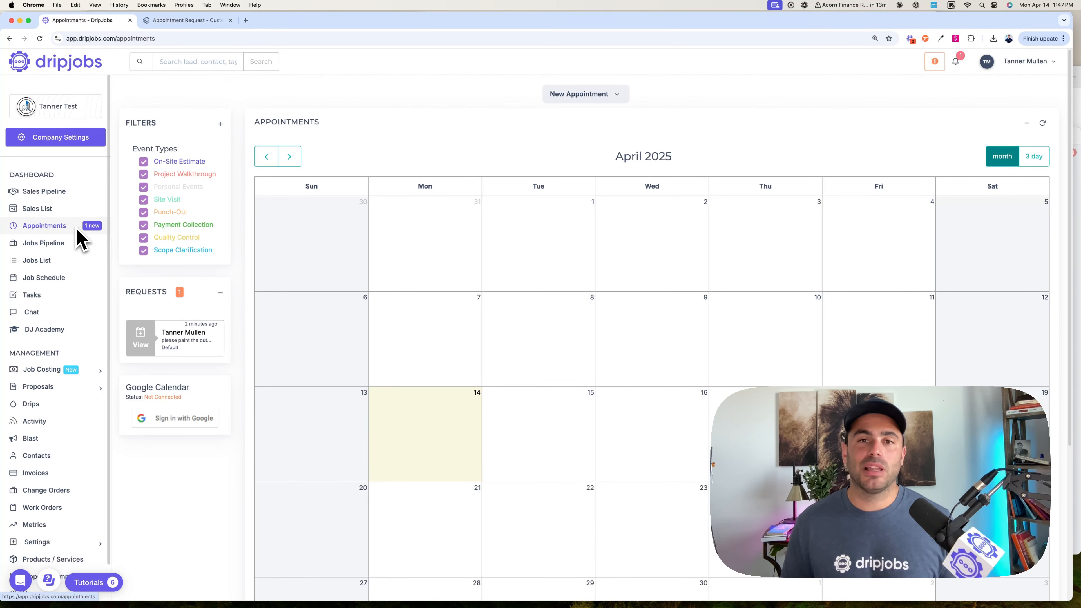
{"action": "scroll", "coordinate": [442, 337], "scroll_direction": "down", "scroll_amount": 2}
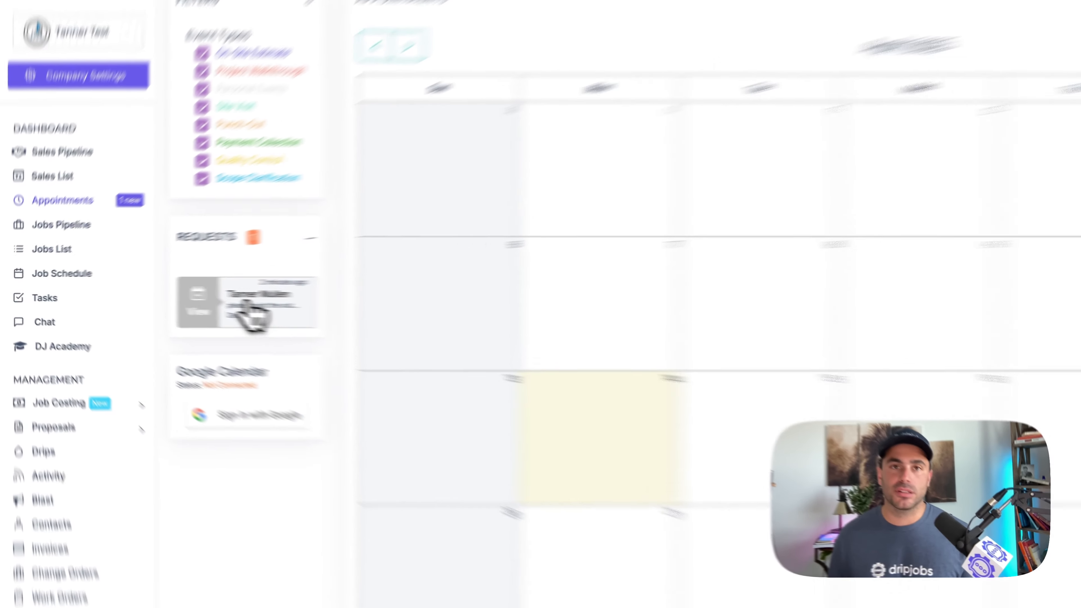
{"action": "left_click", "coordinate": [175, 298]}
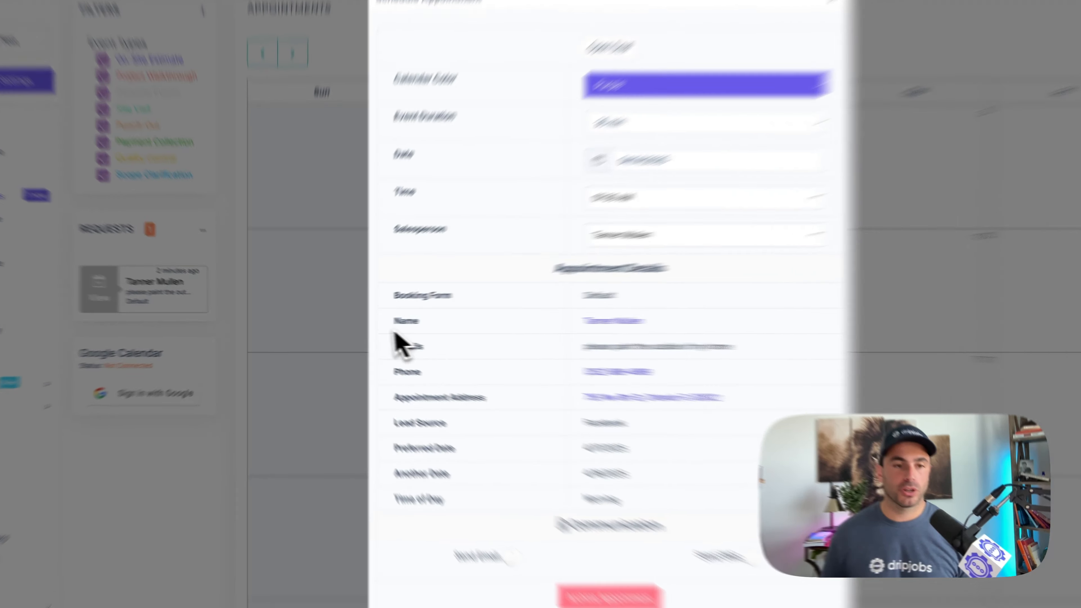
{"action": "left_click", "coordinate": [295, 301]}
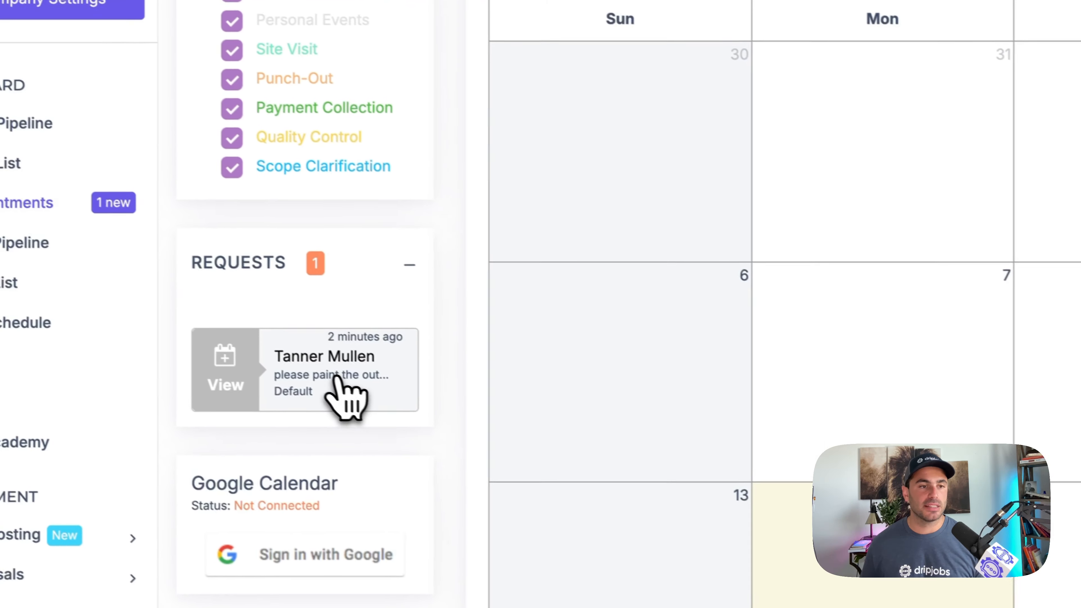
{"action": "left_click", "coordinate": [352, 386]}
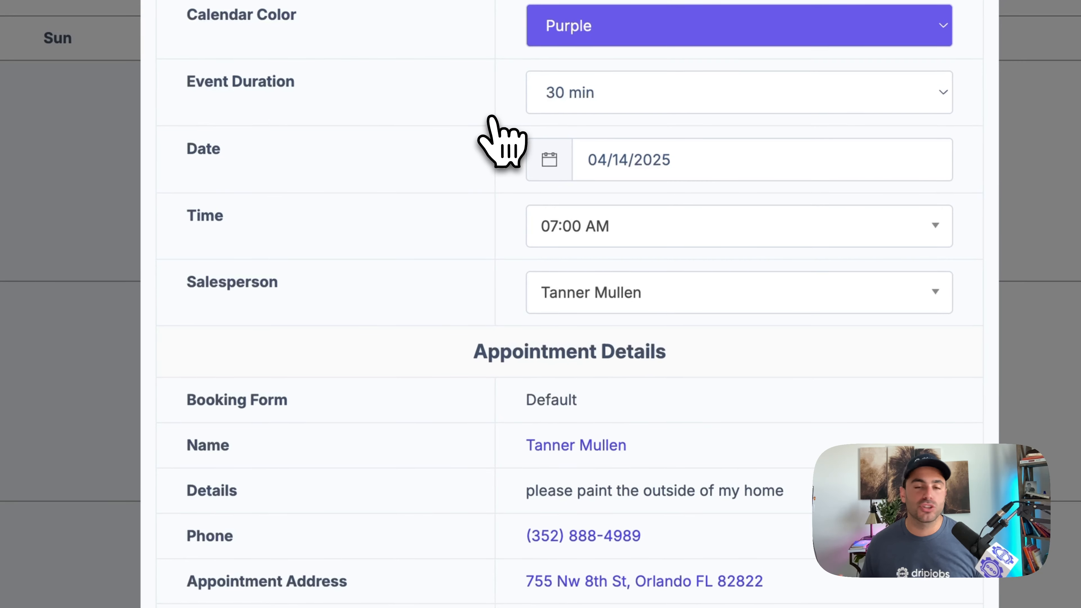
- Schedule the requested on-site estimate for 04/17/2025 at 09:00 AM
{"action": "left_click", "coordinate": [591, 158]}
{"action": "left_click", "coordinate": [701, 328]}
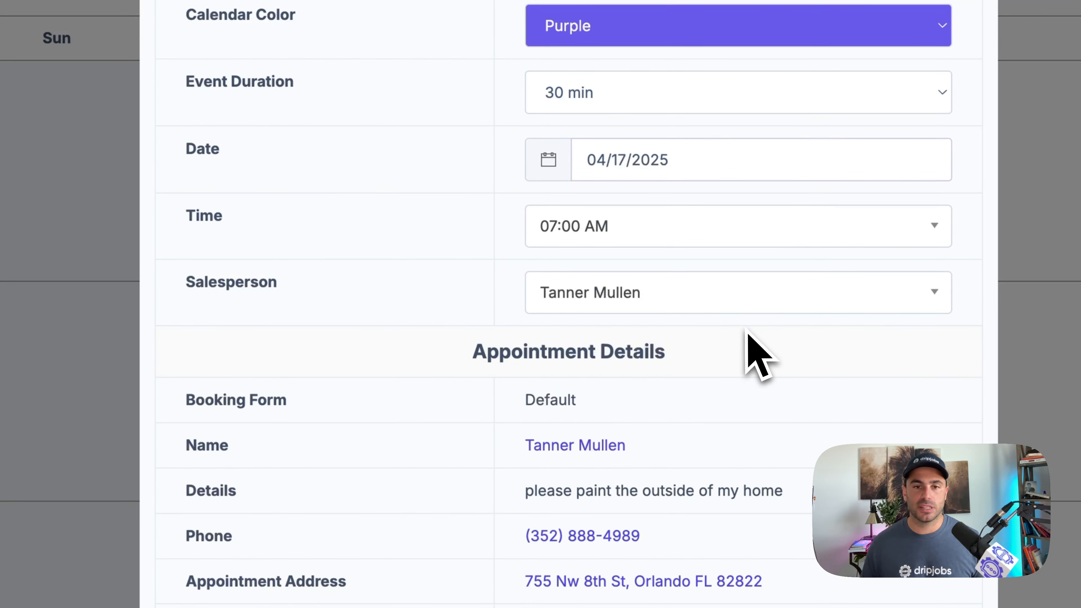
{"action": "left_click", "coordinate": [576, 236]}
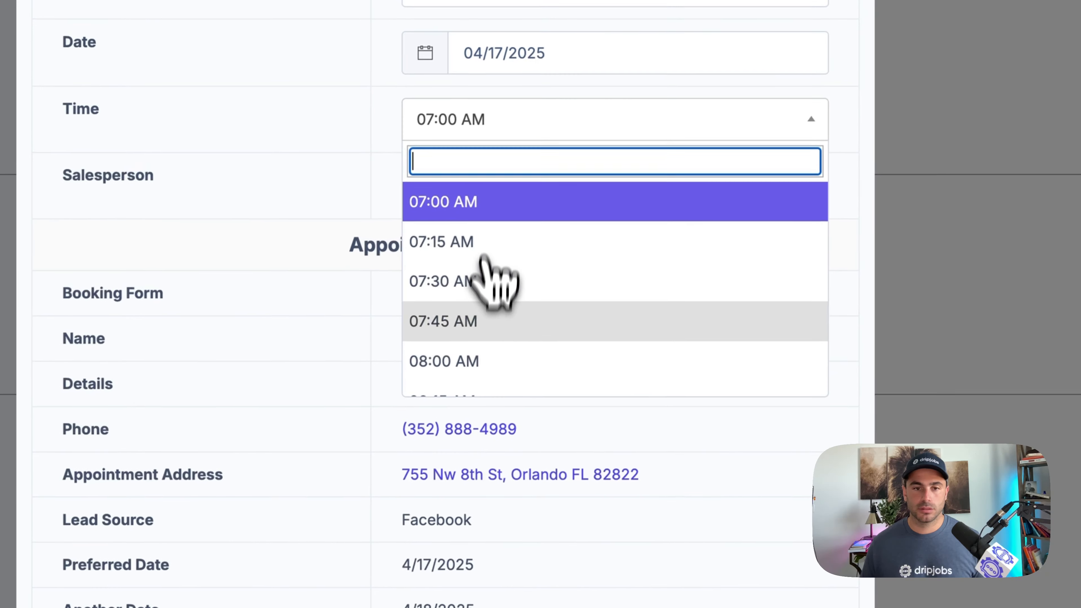
{"action": "scroll", "coordinate": [494, 281], "scroll_direction": "down", "scroll_amount": 4}
{"action": "left_click", "coordinate": [466, 351]}
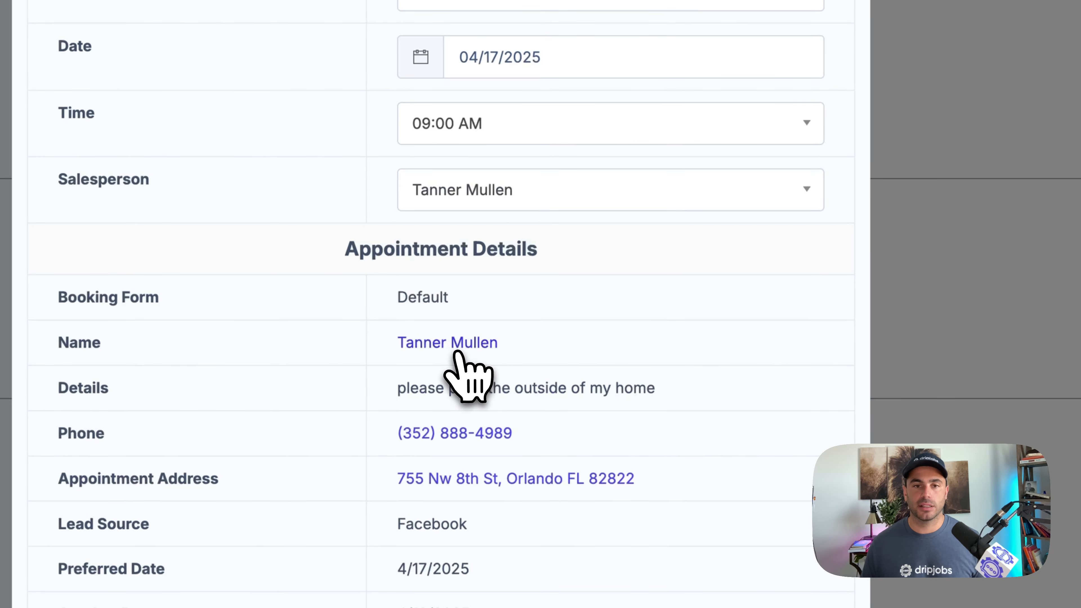
{"action": "scroll", "coordinate": [613, 413], "scroll_direction": "down", "scroll_amount": 2}
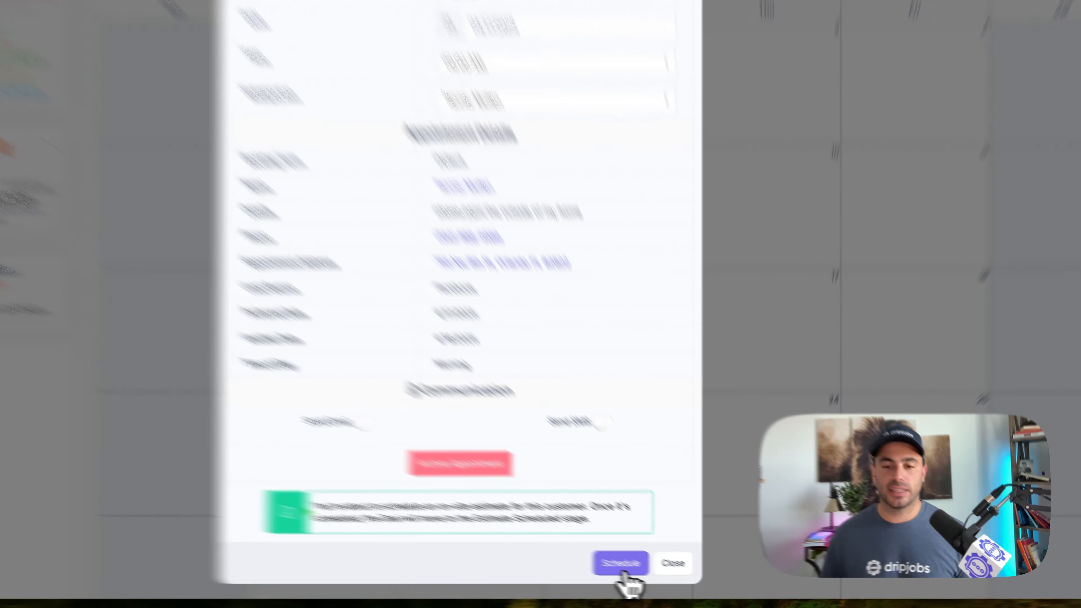
{"action": "left_click", "coordinate": [656, 573]}
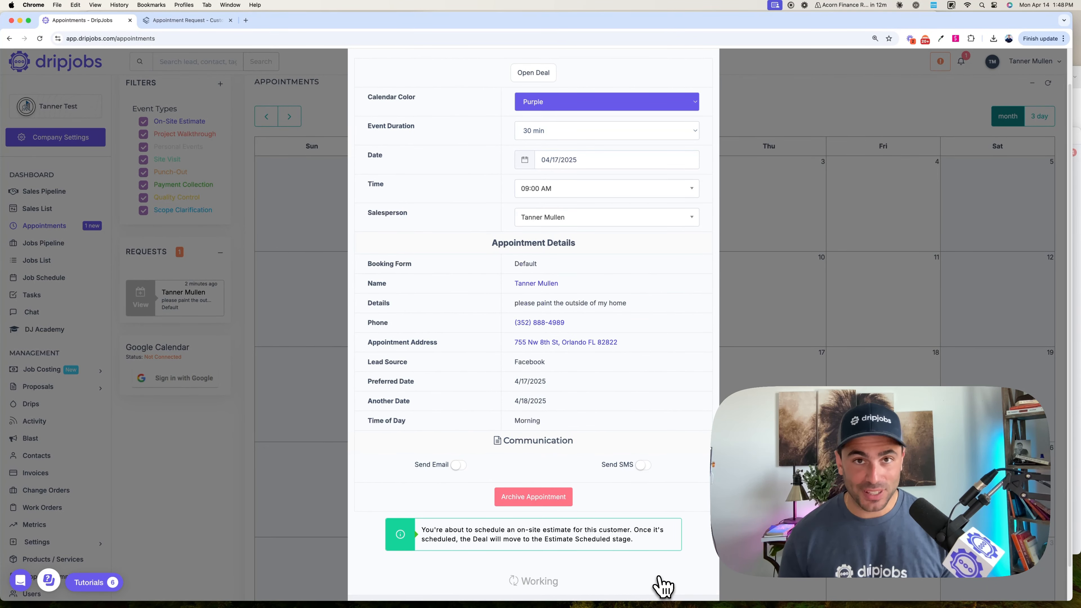
{"action": "left_click", "coordinate": [660, 580]}
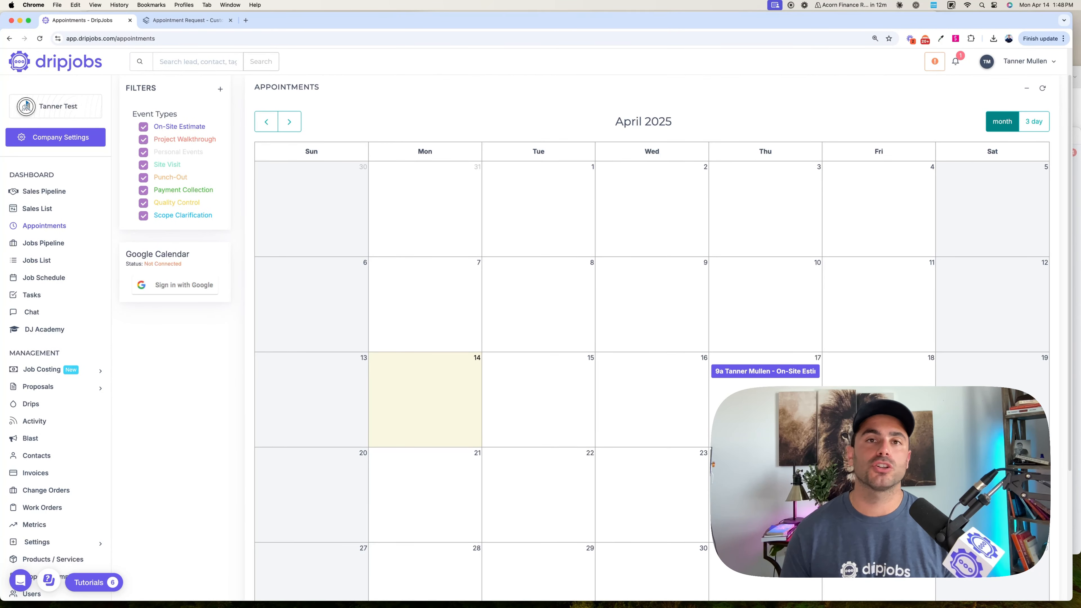
- Review the scheduled on-site estimate's details on the calendar and the chat messages of its deal in the Estimate Scheduled stage
{"action": "left_click", "coordinate": [748, 373]}
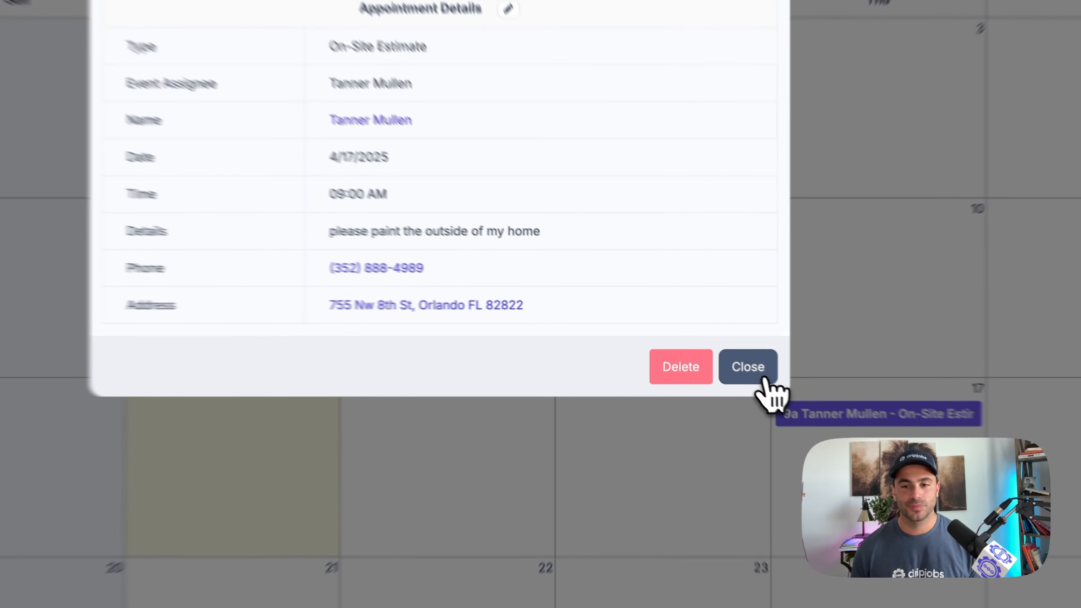
{"action": "left_click", "coordinate": [699, 345]}
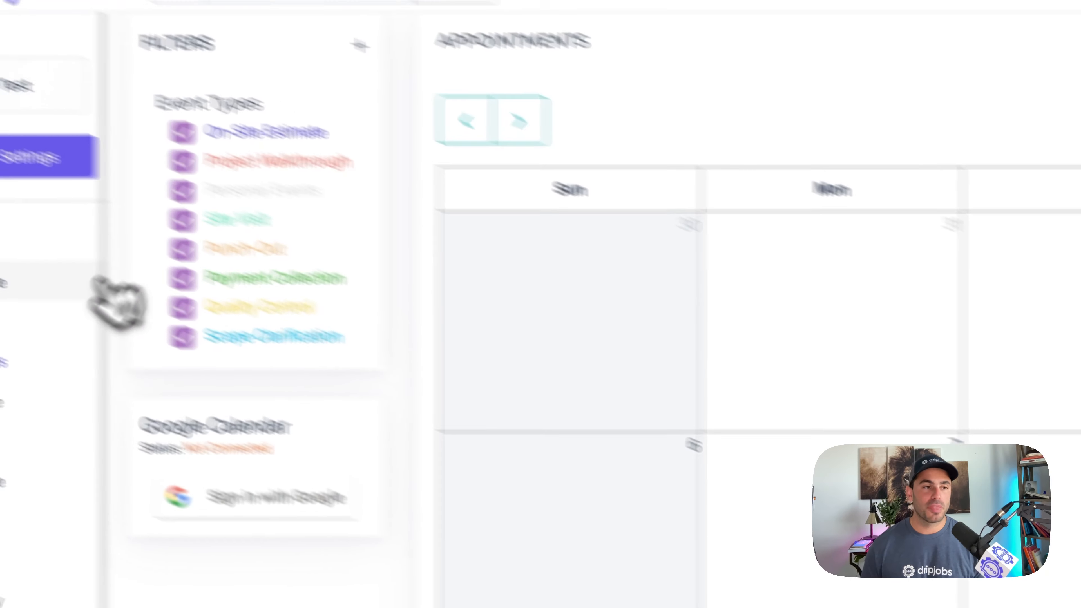
{"action": "left_click", "coordinate": [3, 283]}
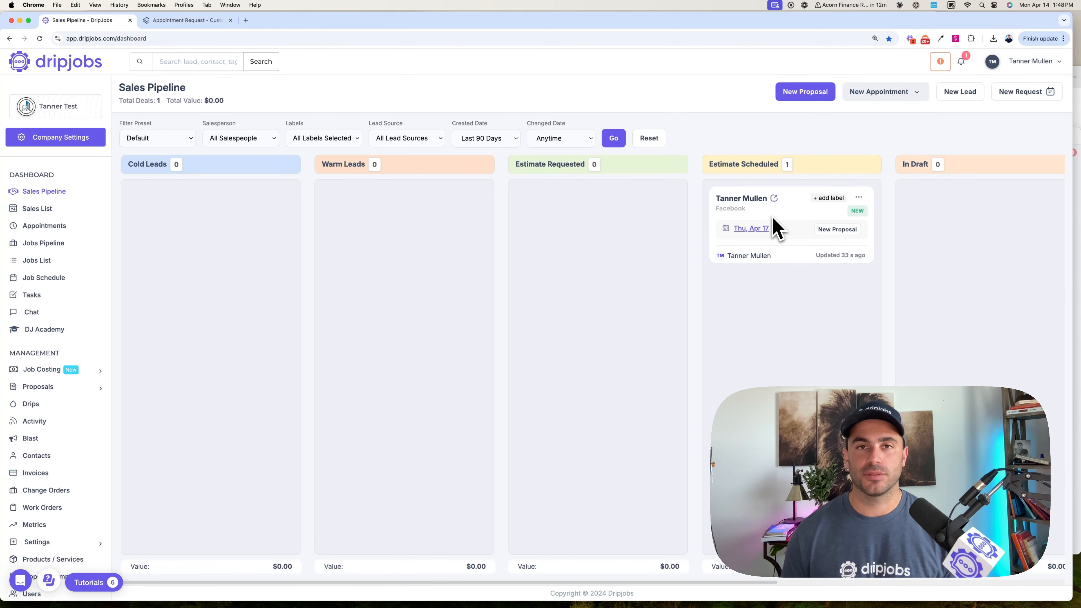
{"action": "scroll", "coordinate": [776, 227], "scroll_direction": "right", "scroll_amount": 2}
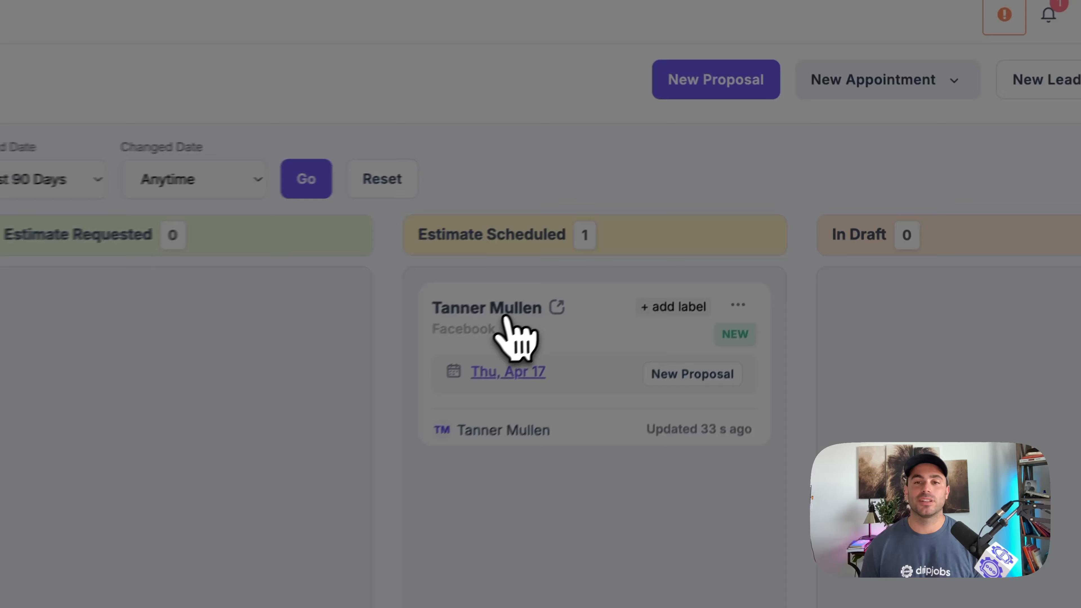
{"action": "left_click", "coordinate": [698, 199]}
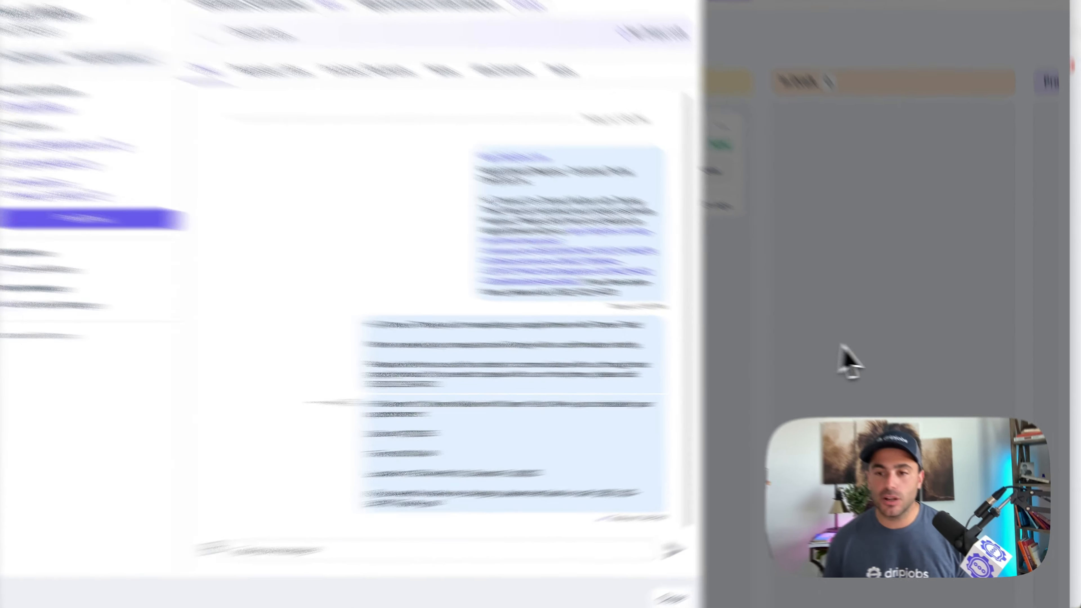
{"action": "left_click", "coordinate": [880, 345]}
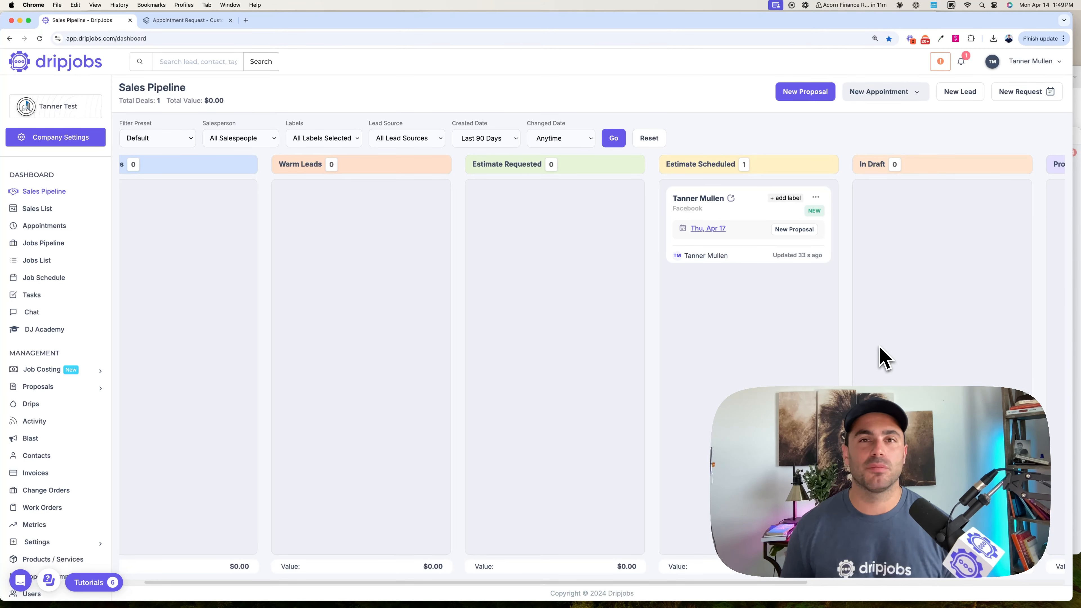
- Open the default booking form for editing from the company's booking form settings, dismissing the feature announcement
{"action": "scroll", "coordinate": [85, 455], "scroll_direction": "down", "scroll_amount": 2}
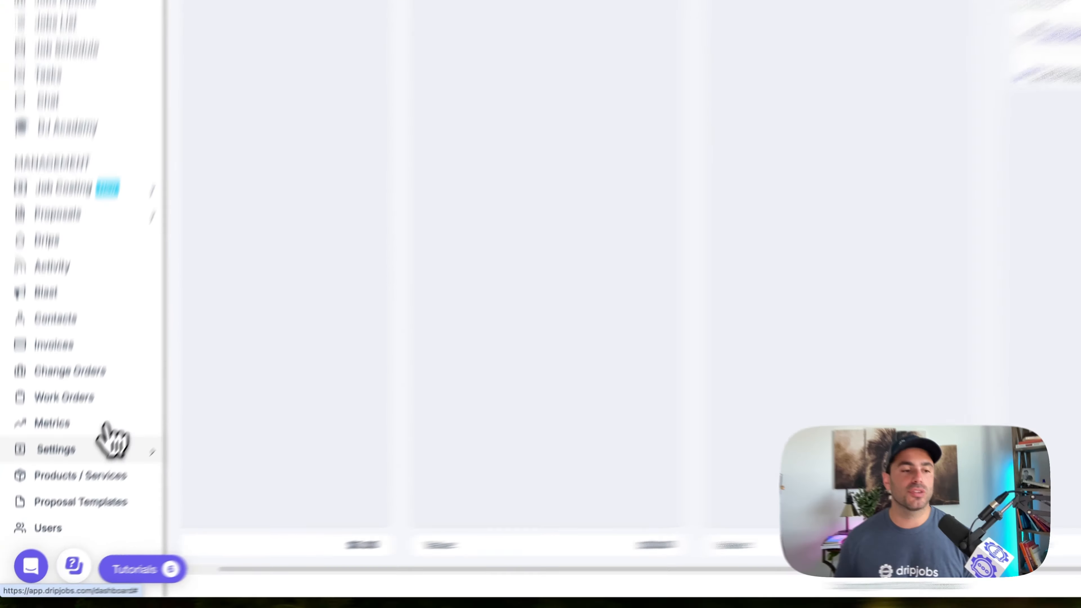
{"action": "left_click", "coordinate": [68, 503]}
{"action": "scroll", "coordinate": [69, 504], "scroll_direction": "down", "scroll_amount": 3}
{"action": "left_click", "coordinate": [158, 350]}
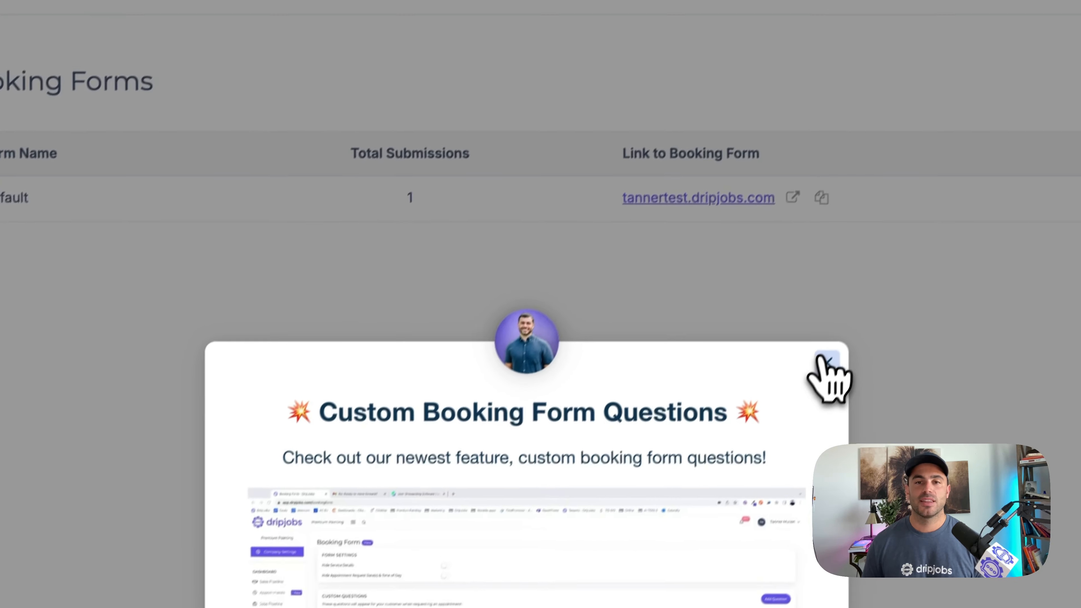
{"action": "left_click", "coordinate": [827, 370]}
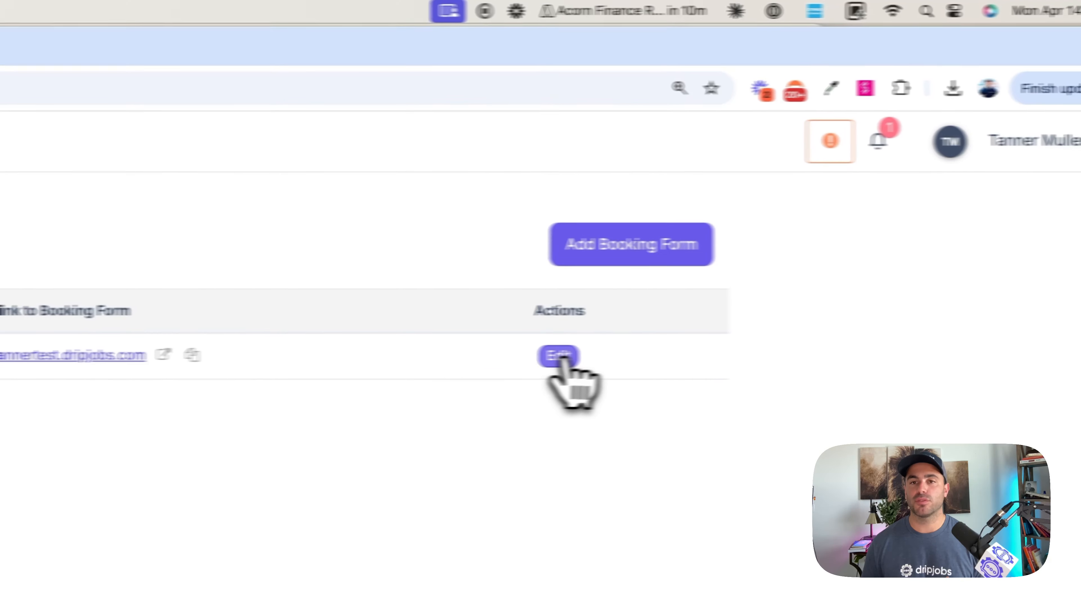
{"action": "left_click", "coordinate": [558, 356]}
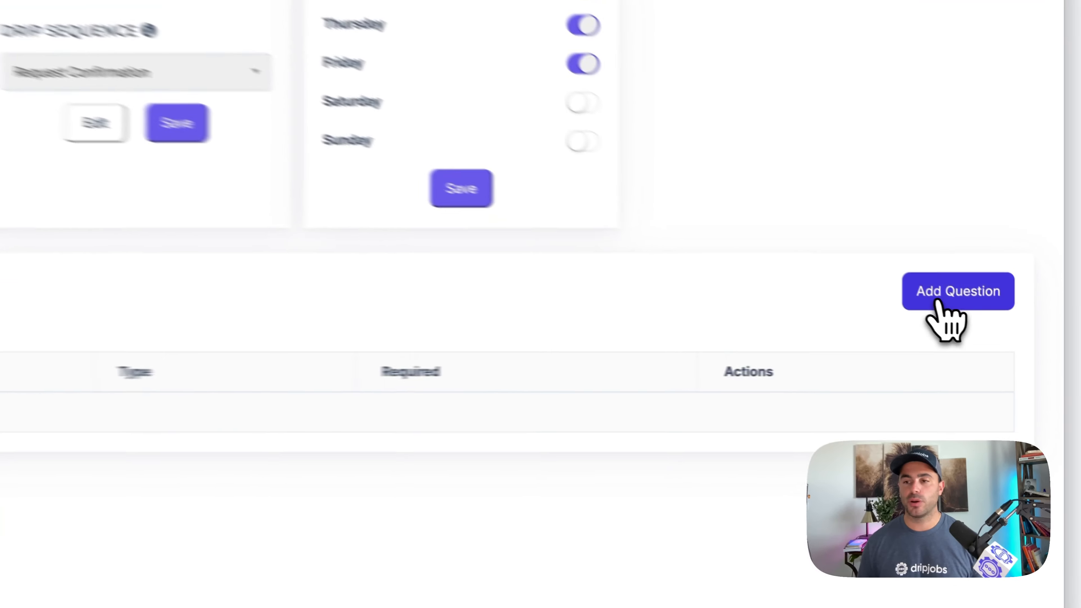
- Start a required custom question on the booking form that reads "What is your budget?"
{"action": "left_click", "coordinate": [940, 293]}
{"action": "left_click", "coordinate": [357, 114]}
{"action": "type", "text": "W"}
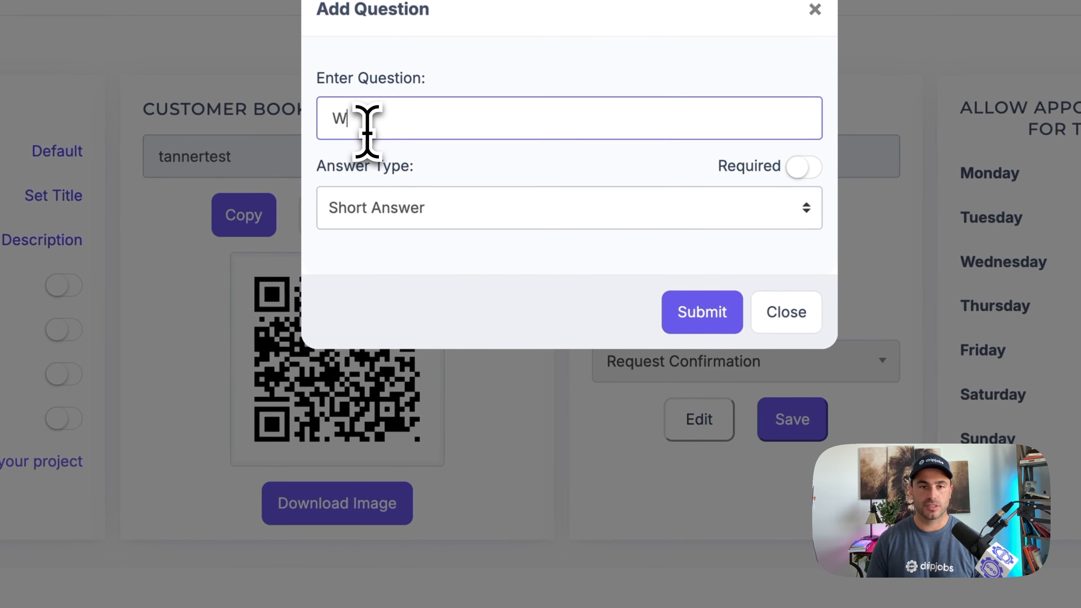
{"action": "type", "text": "hat is your budget?"}
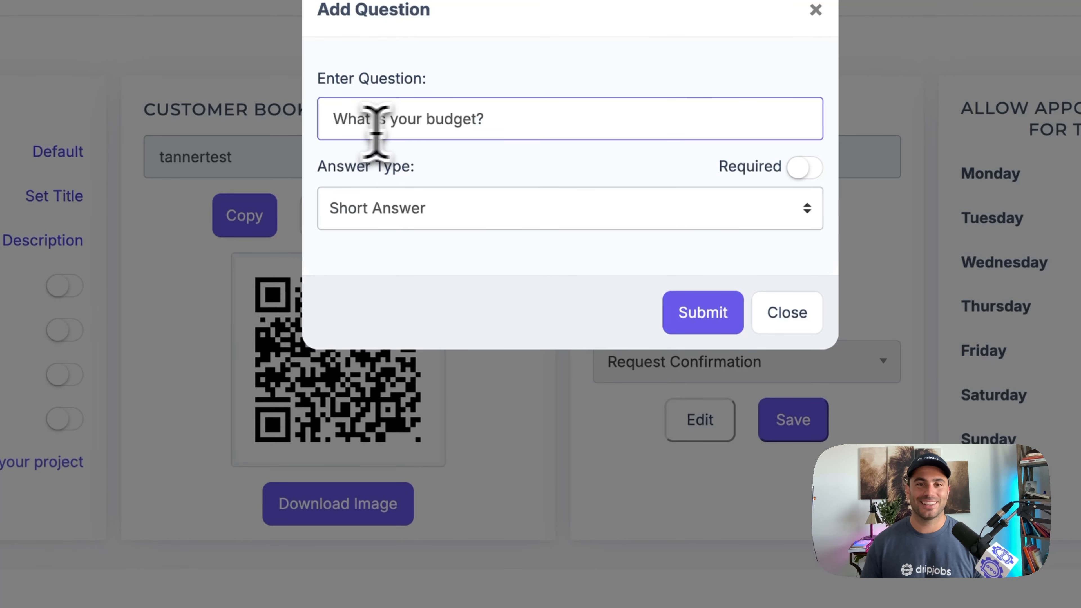
{"action": "left_click", "coordinate": [803, 167]}
- Set the budget question's answer type to Dropdown
{"action": "left_click", "coordinate": [543, 202]}
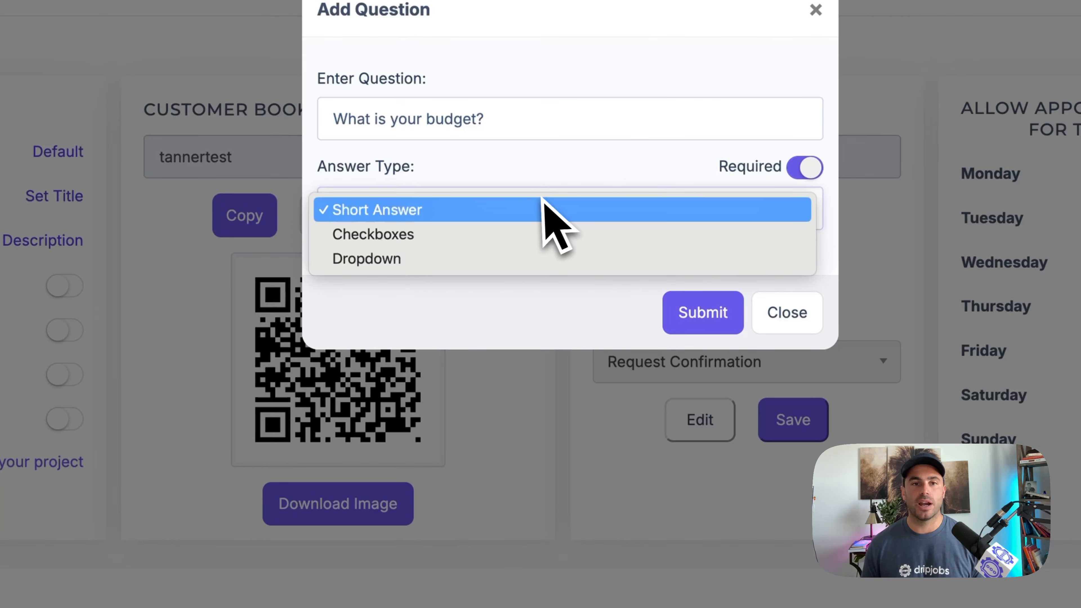
{"action": "left_click", "coordinate": [501, 234]}
{"action": "left_click", "coordinate": [472, 215]}
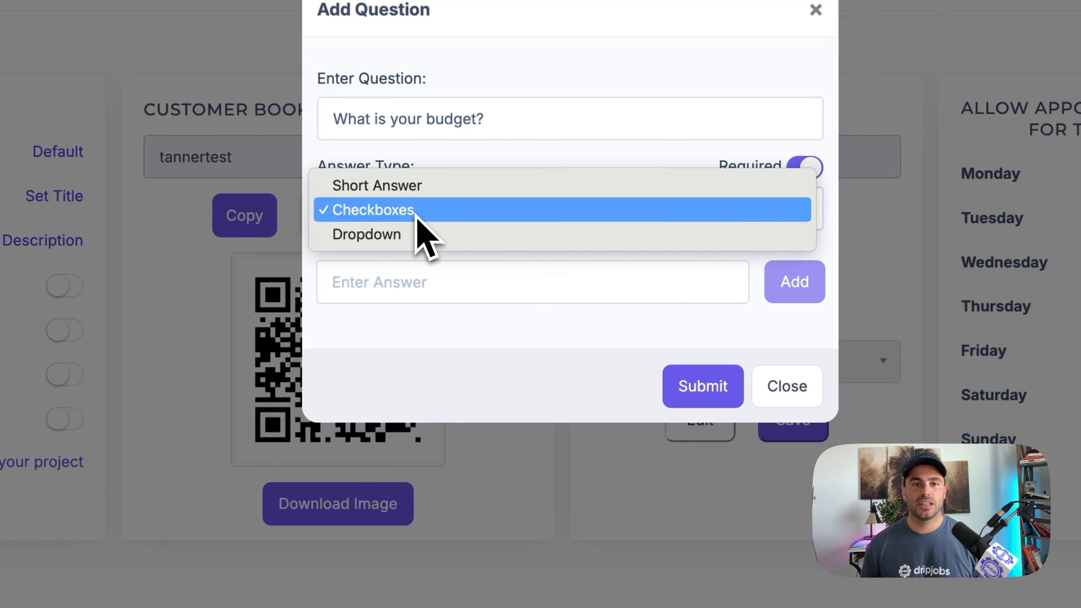
{"action": "left_click", "coordinate": [415, 220]}
{"action": "left_click", "coordinate": [415, 225]}
{"action": "left_click", "coordinate": [411, 237]}
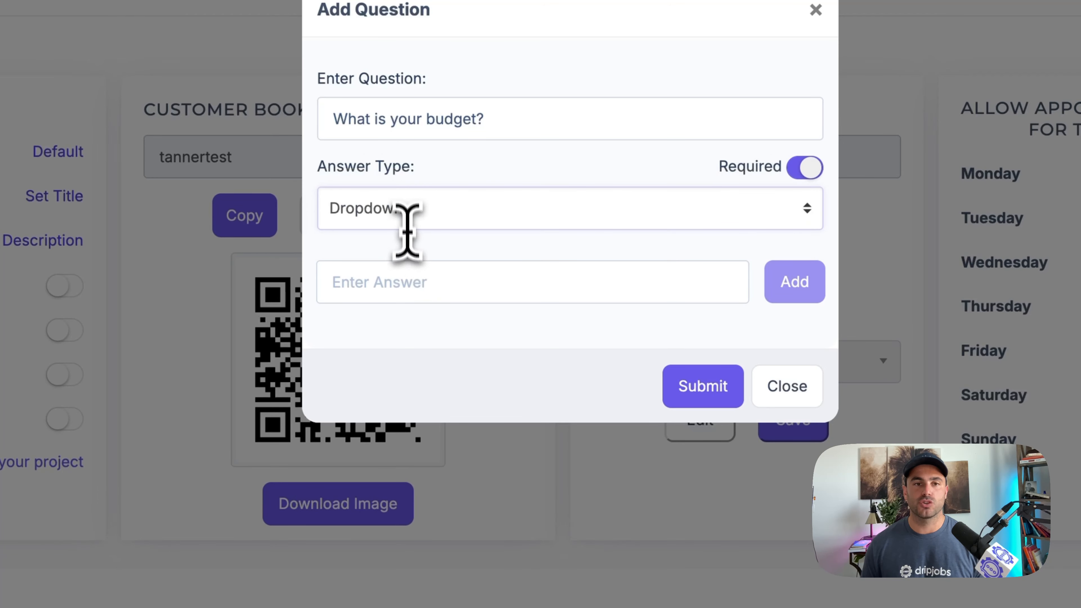
- Add the answer choices $1000-$2500, $2500-$5000 and $1000+ to the budget question and submit it
{"action": "left_click", "coordinate": [400, 281]}
{"action": "type", "text": "$1"}
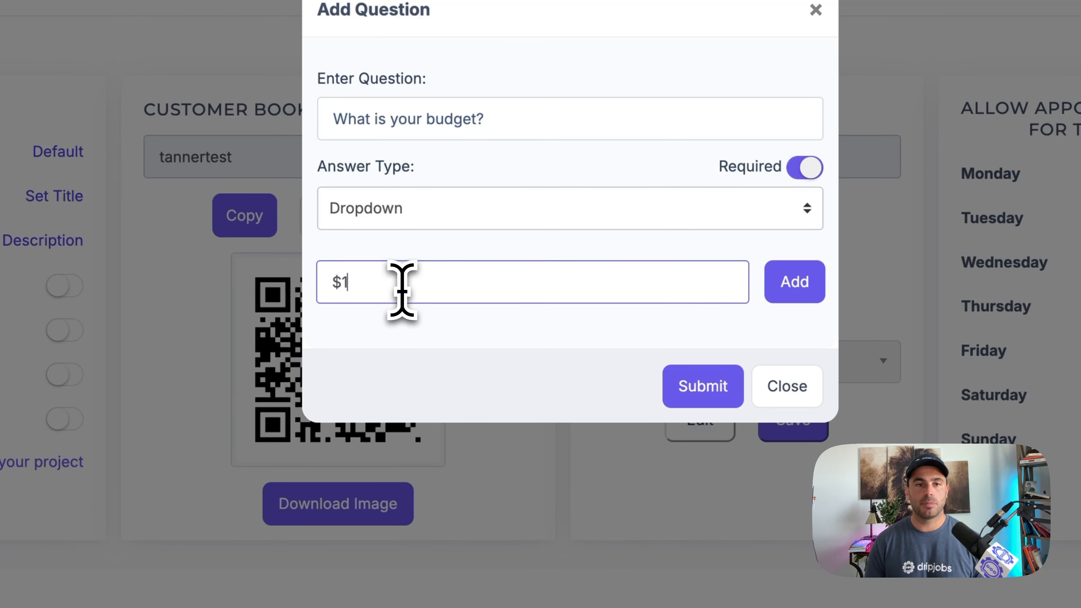
{"action": "type", "text": "000-$2500"}
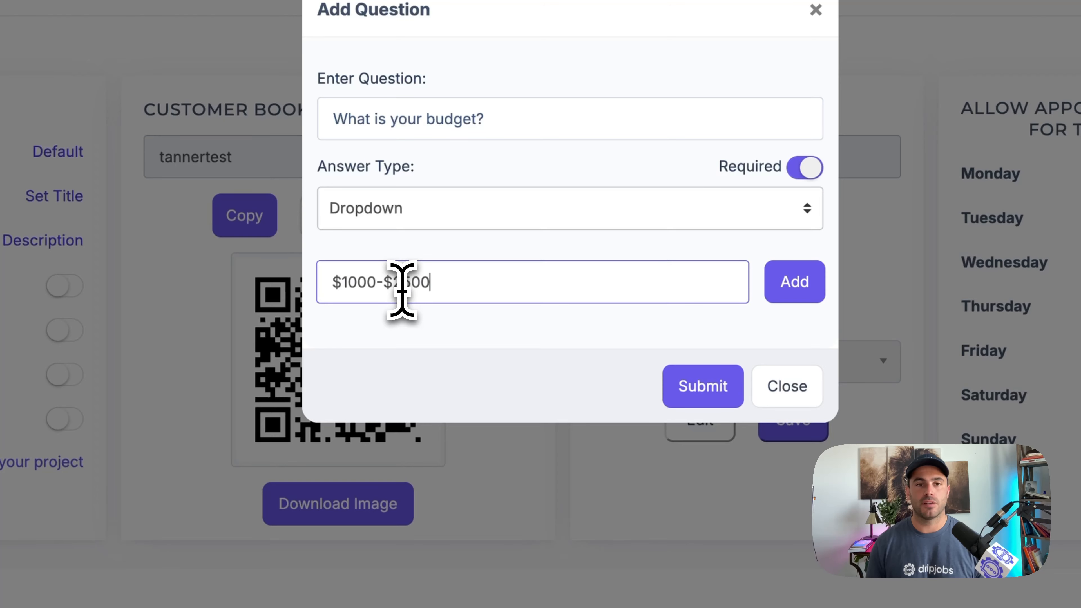
{"action": "left_click", "coordinate": [780, 282]}
{"action": "left_click", "coordinate": [403, 282]}
{"action": "type", "text": "$25"}
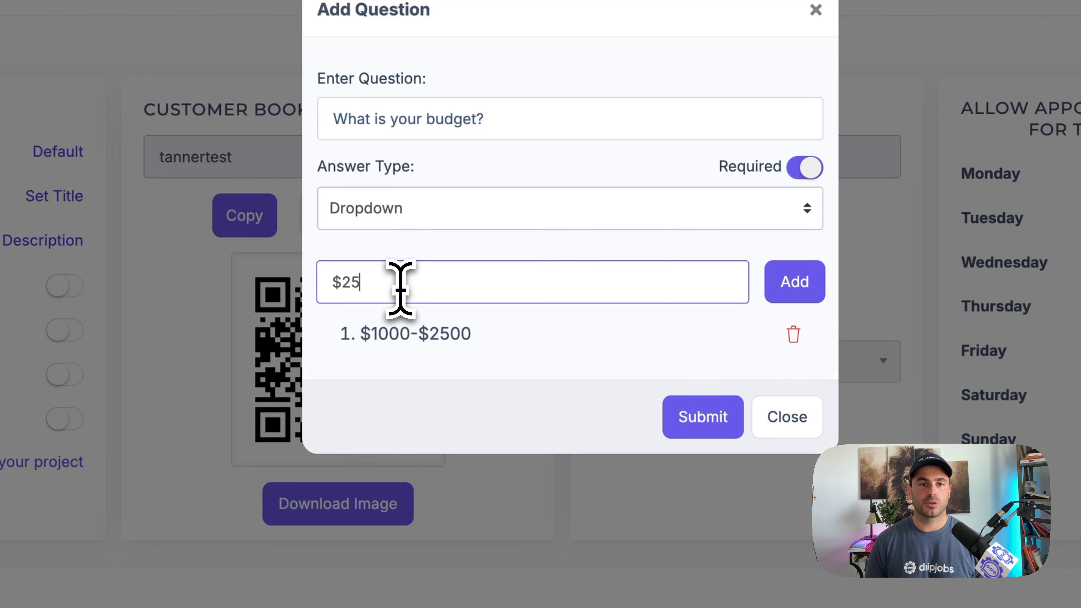
{"action": "type", "text": "00-$5000"}
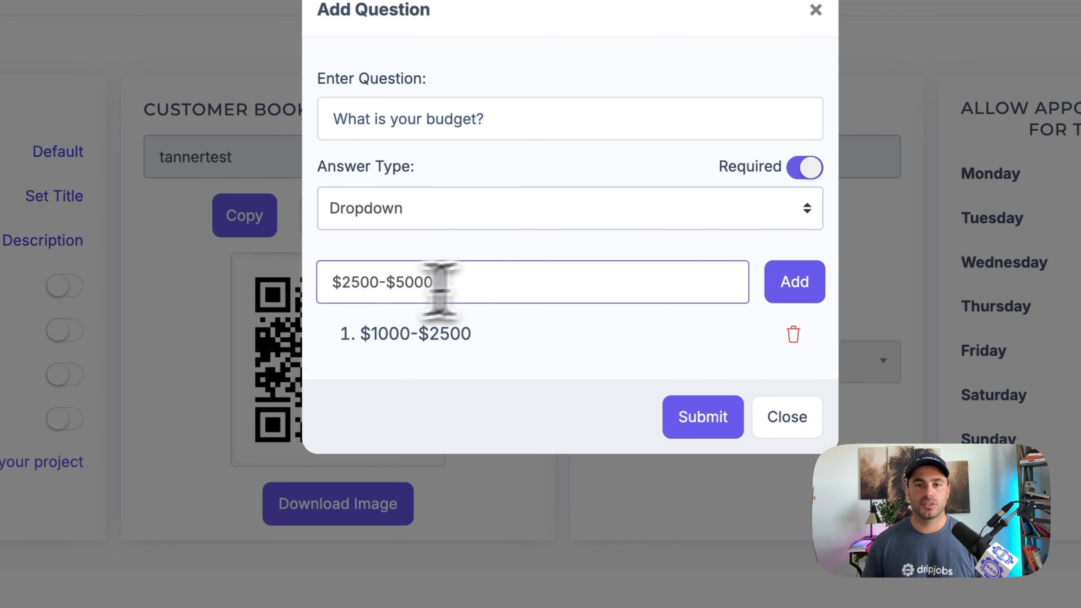
{"action": "left_click", "coordinate": [794, 283]}
{"action": "left_click", "coordinate": [403, 280]}
{"action": "type", "text": "$1000+"}
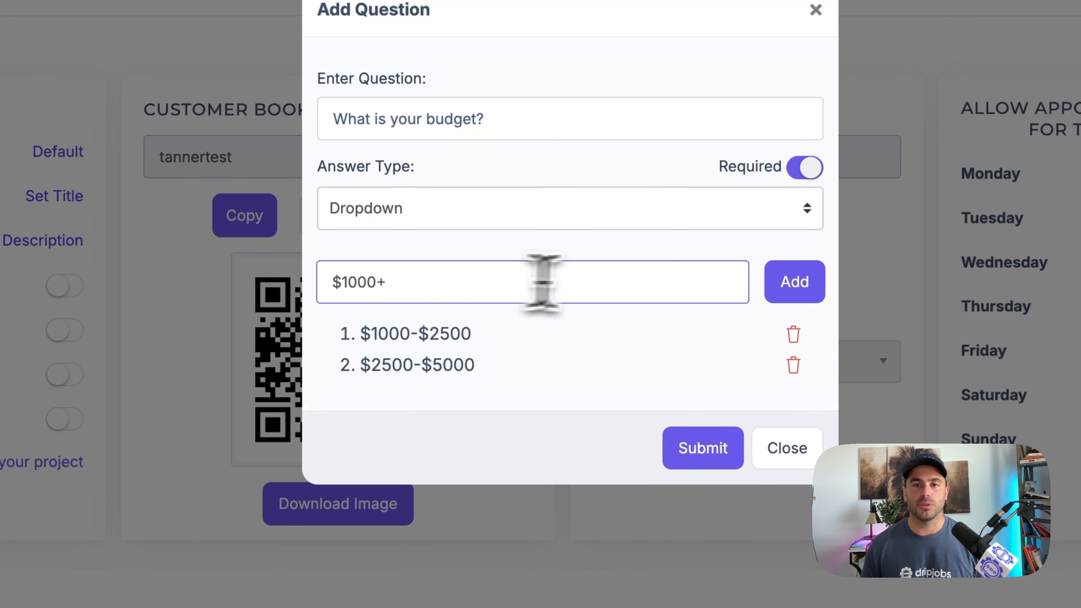
{"action": "left_click", "coordinate": [798, 283]}
{"action": "left_click", "coordinate": [709, 458]}
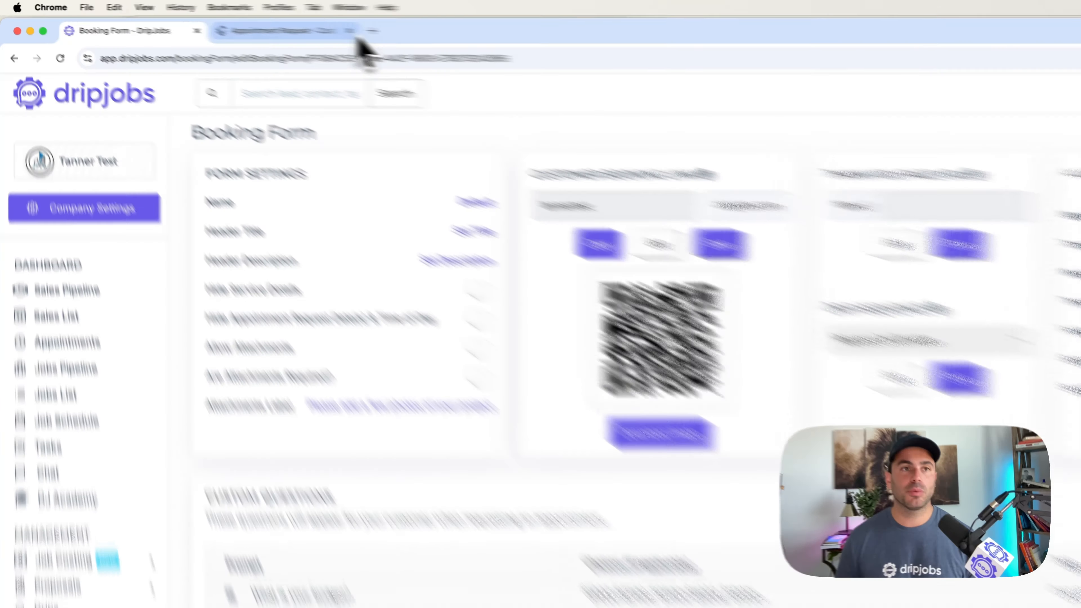
- Visit the Premium Painting website in a new browser tab and examine the appointment request form behind its free estimate link
{"action": "left_click", "coordinate": [246, 20]}
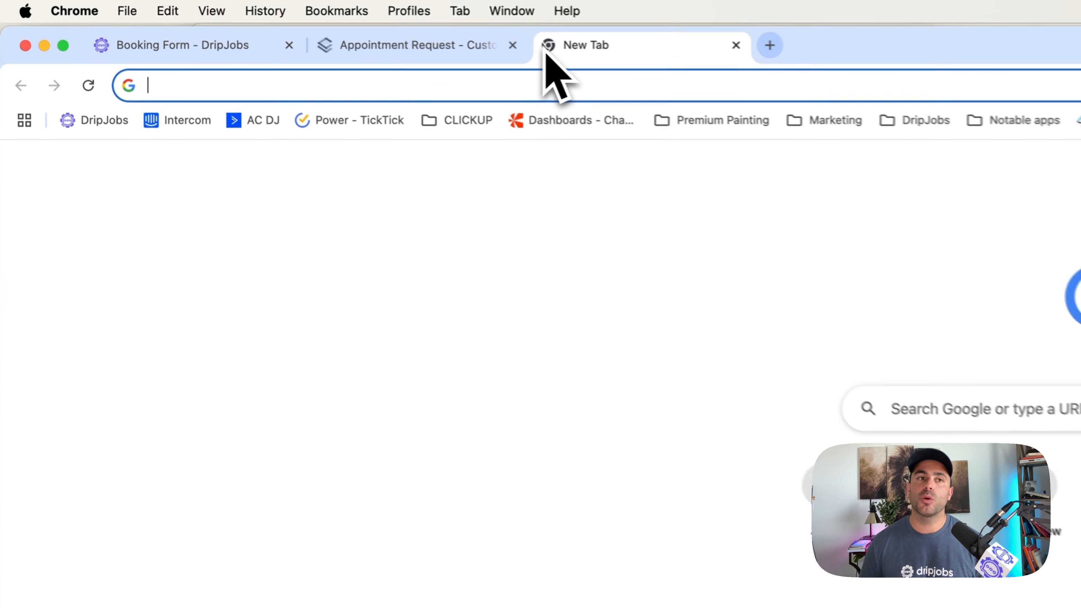
{"action": "type", "text": "paintpremium.com"}
{"action": "key", "text": "Return"}
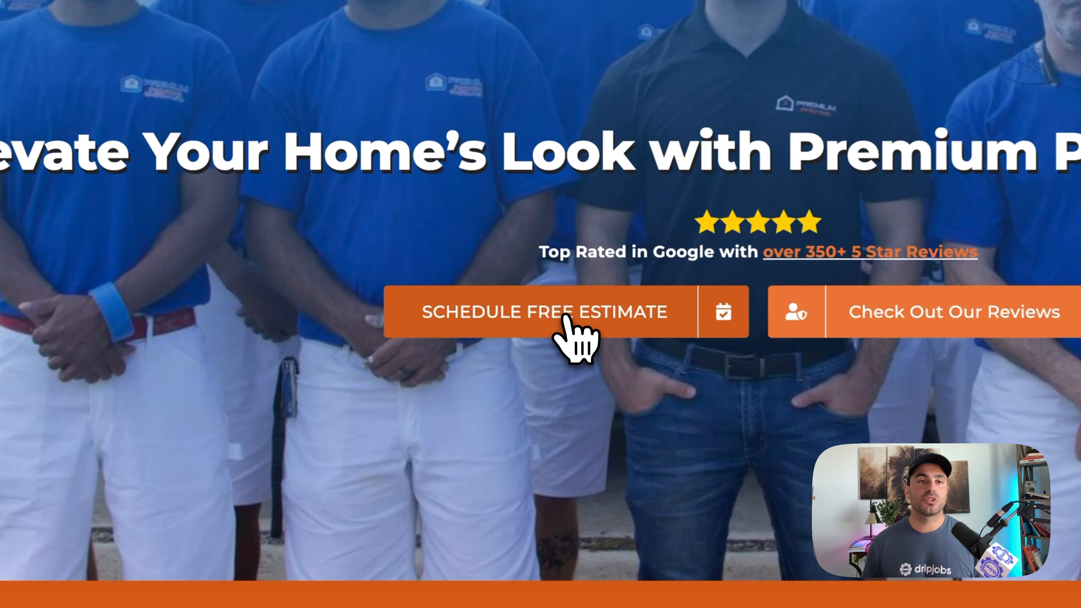
{"action": "left_click", "coordinate": [452, 272]}
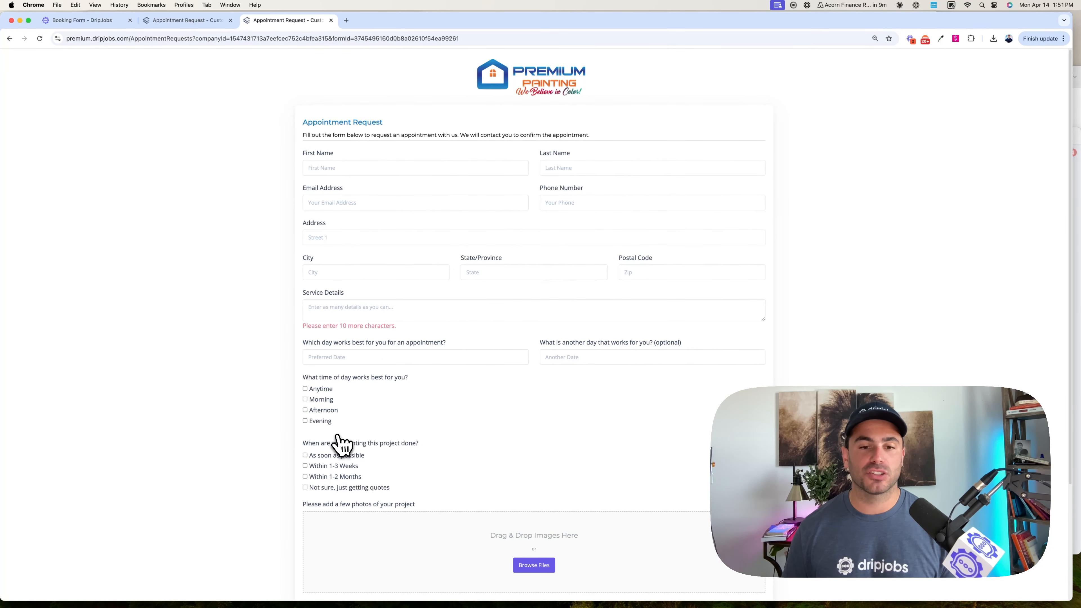
{"action": "scroll", "coordinate": [347, 447], "scroll_direction": "down", "scroll_amount": 5}
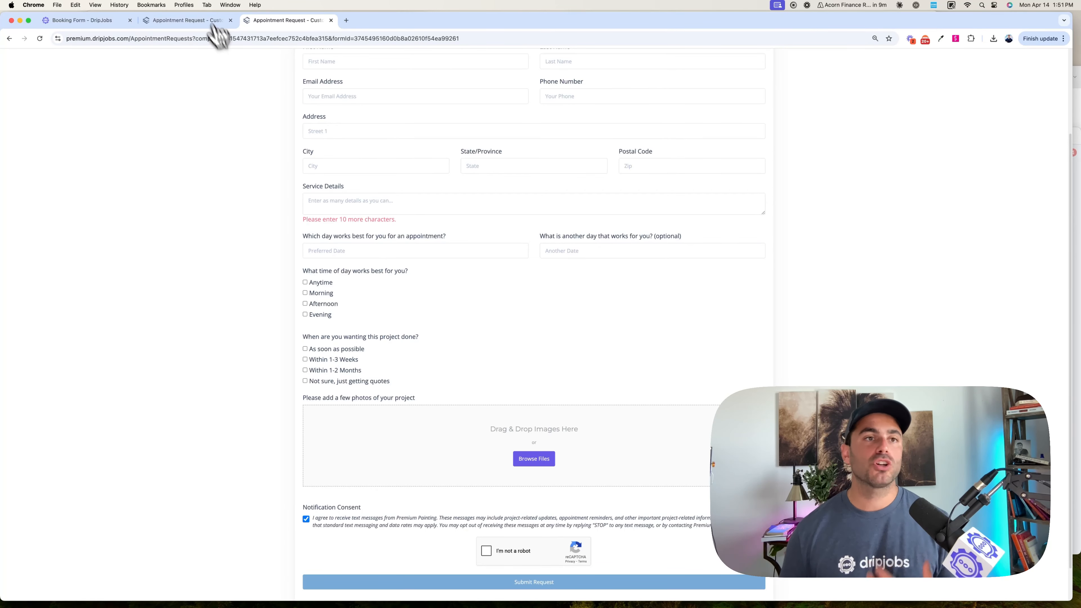
{"action": "left_click", "coordinate": [192, 22]}
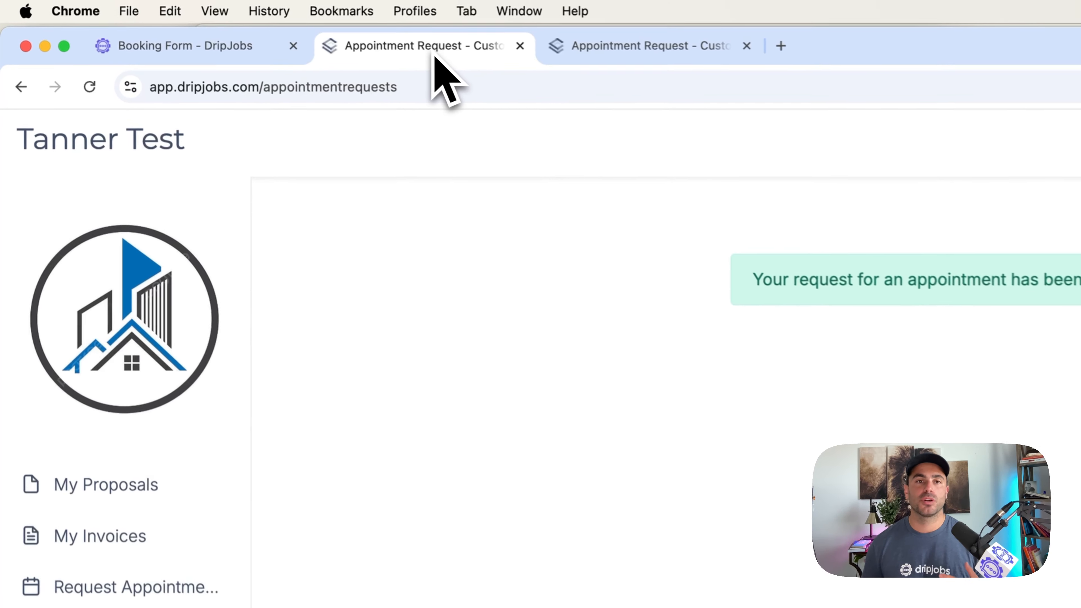
- Start a new booking request from the Sales Pipeline with the Default booking form, communicated by Text Message Only
{"action": "left_click", "coordinate": [121, 20]}
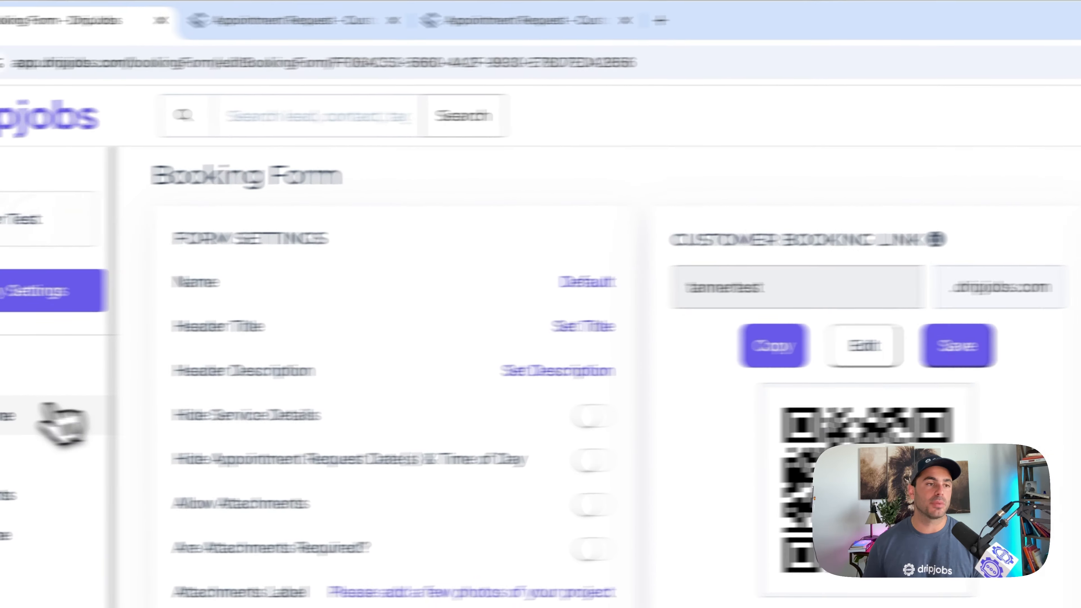
{"action": "left_click", "coordinate": [61, 420]}
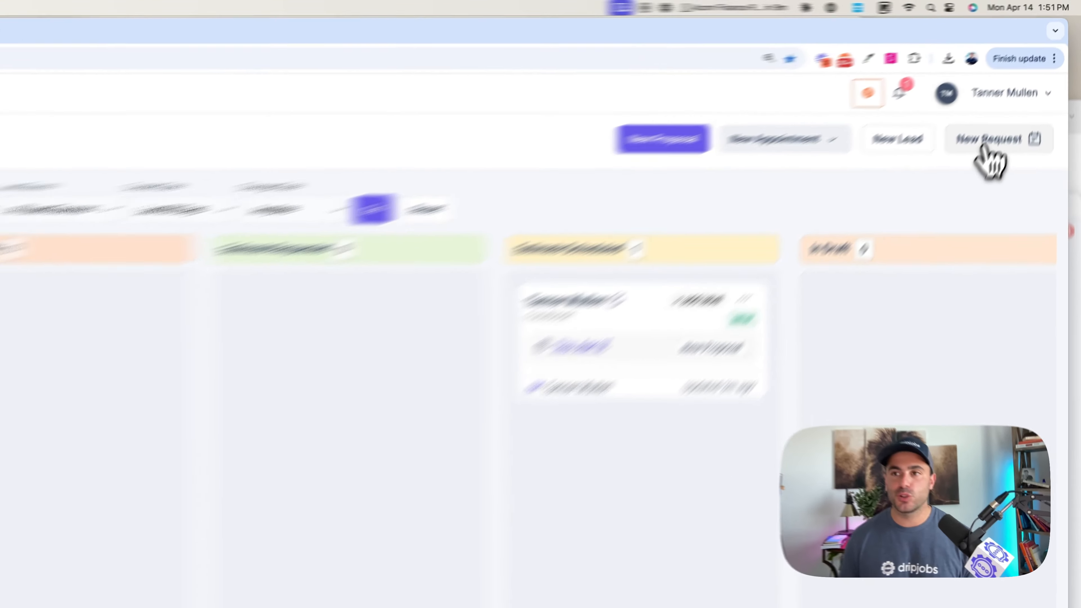
{"action": "left_click", "coordinate": [1016, 95]}
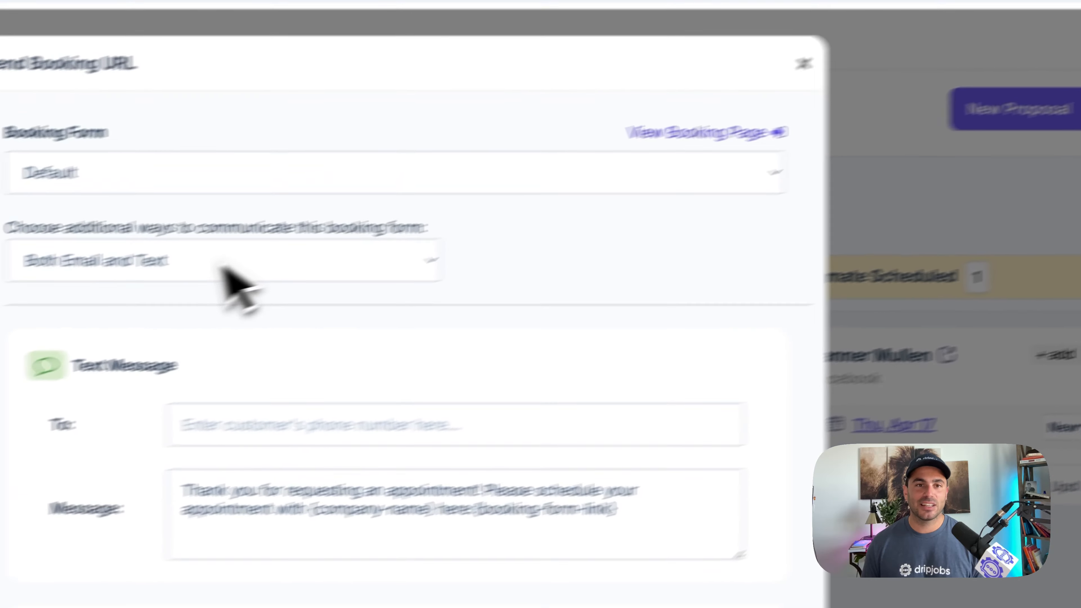
{"action": "left_click", "coordinate": [225, 270]}
{"action": "left_click", "coordinate": [295, 211]}
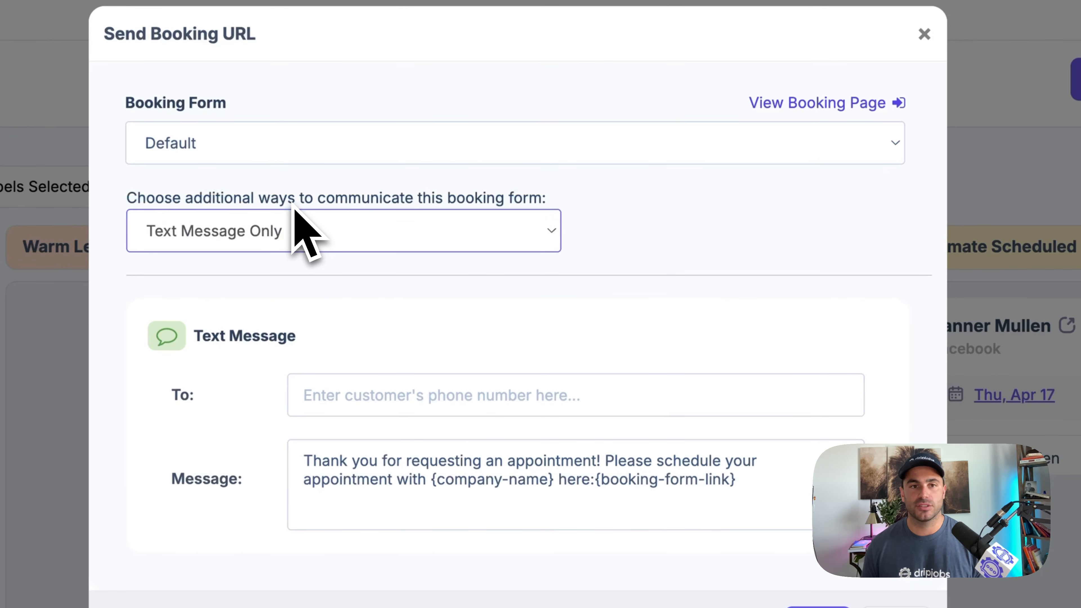
{"action": "left_click", "coordinate": [424, 398]}
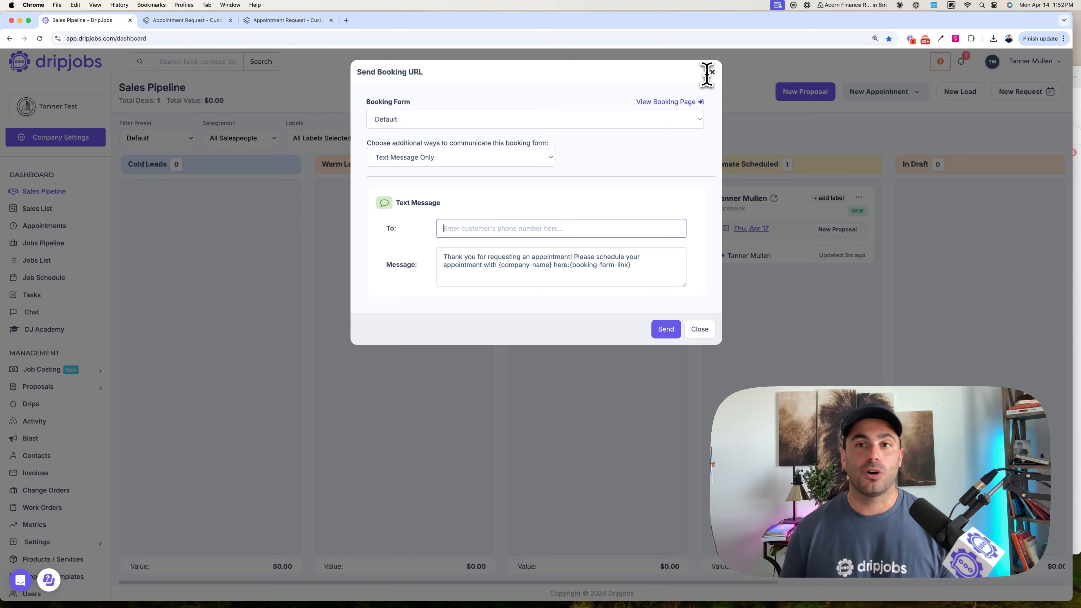
- View the Default form's public booking page and fill in the customer's first name, last name, email address and phone number
{"action": "left_click", "coordinate": [691, 97]}
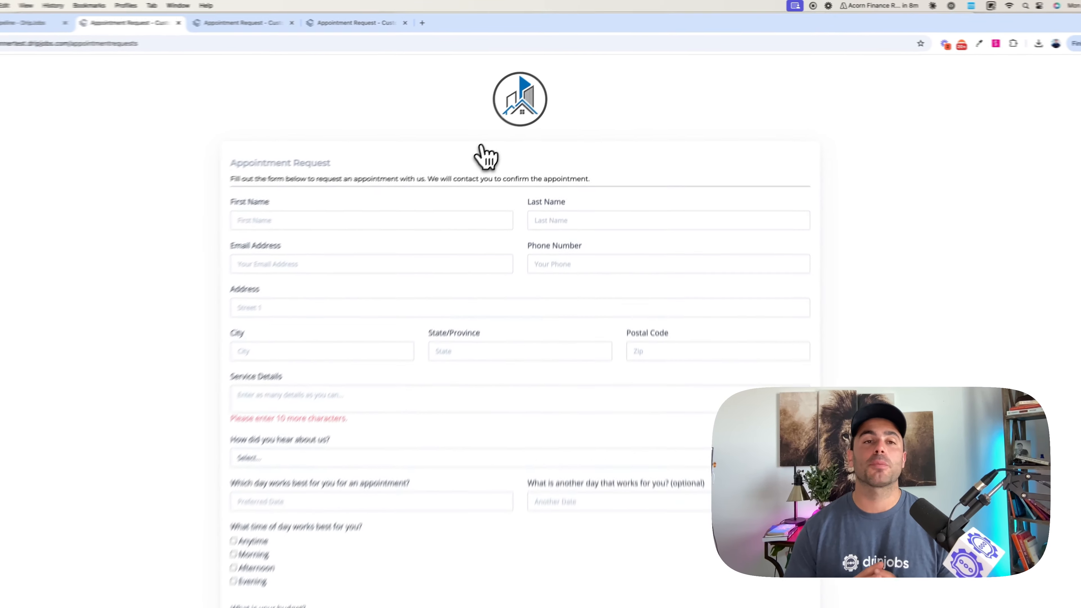
{"action": "scroll", "coordinate": [403, 192], "scroll_direction": "down", "scroll_amount": 2}
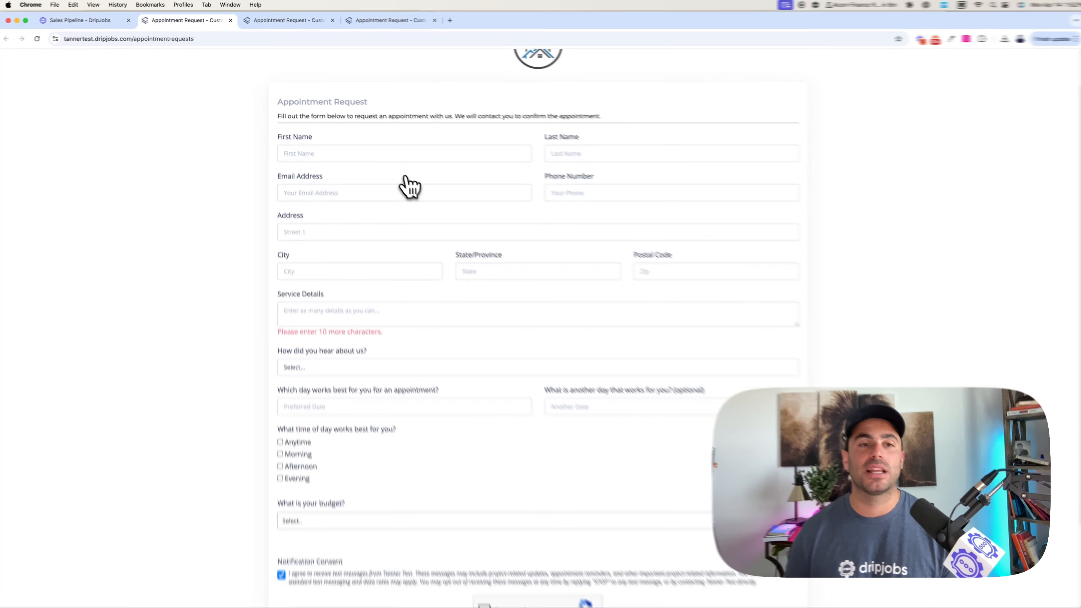
{"action": "left_click", "coordinate": [379, 159]}
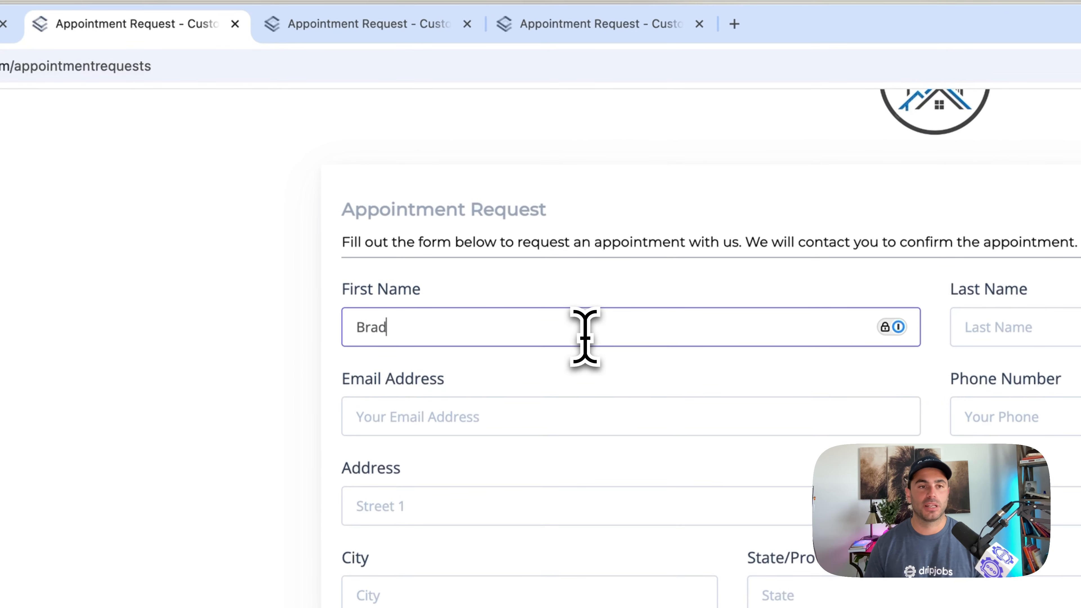
{"action": "key", "text": "Tab"}
{"action": "key", "text": "Tab"}
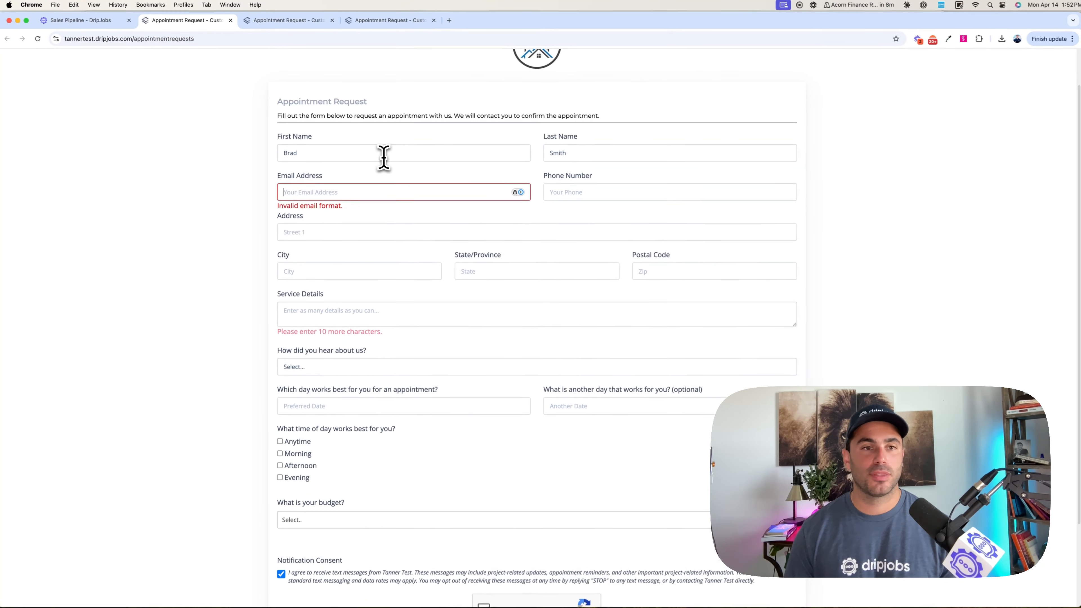
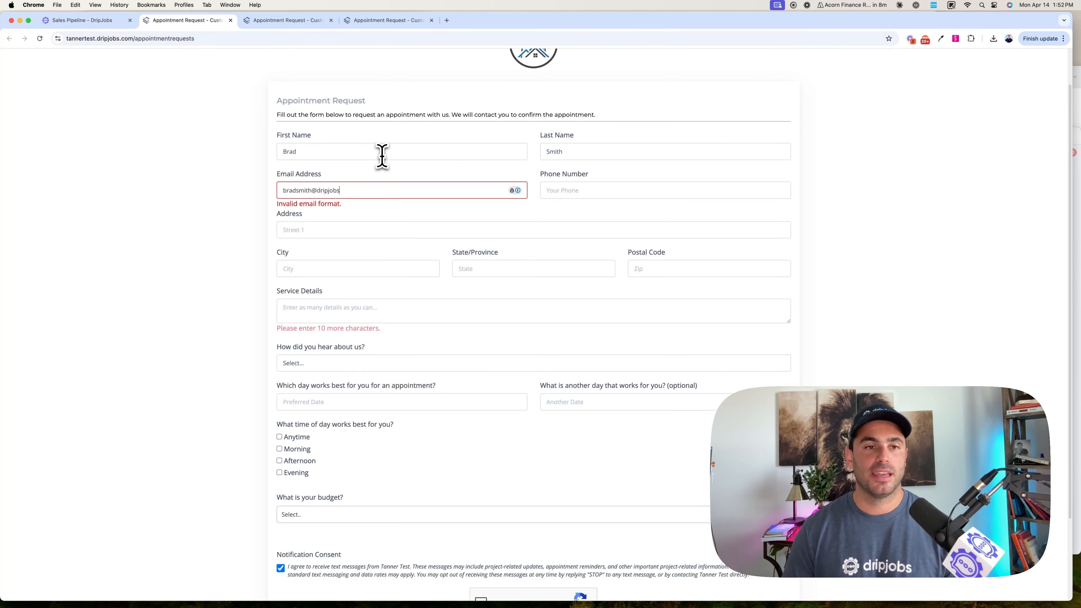
{"action": "key", "text": "Tab"}
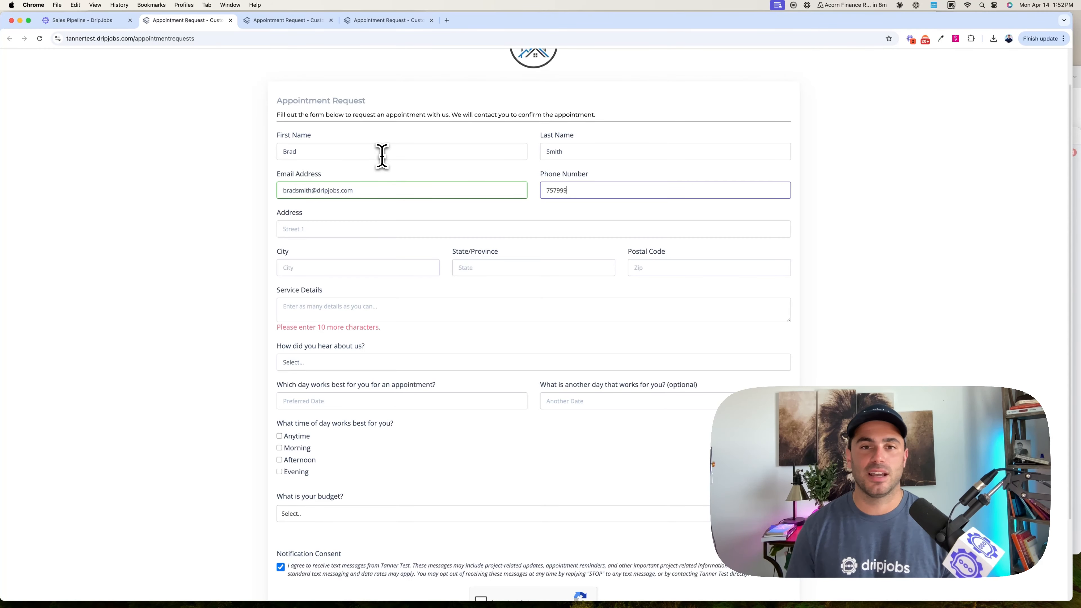
- Fill in the customer's street address, city and state on the appointment request using the suggested address
{"action": "key", "text": "Tab"}
{"action": "type", "text": "2"}
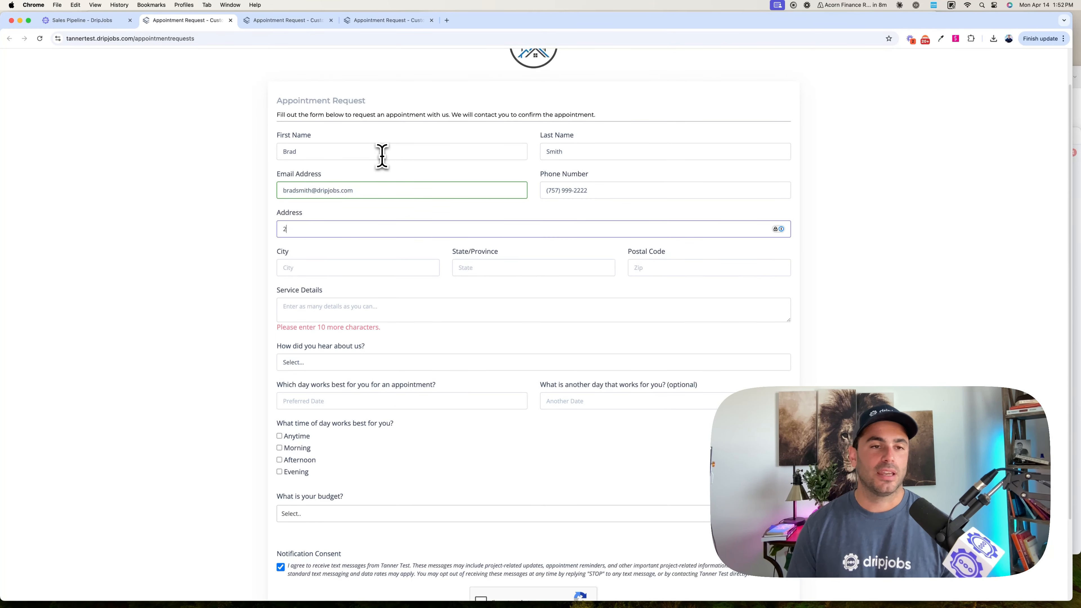
{"action": "type", "text": "320"}
{"action": "left_click", "coordinate": [403, 272]}
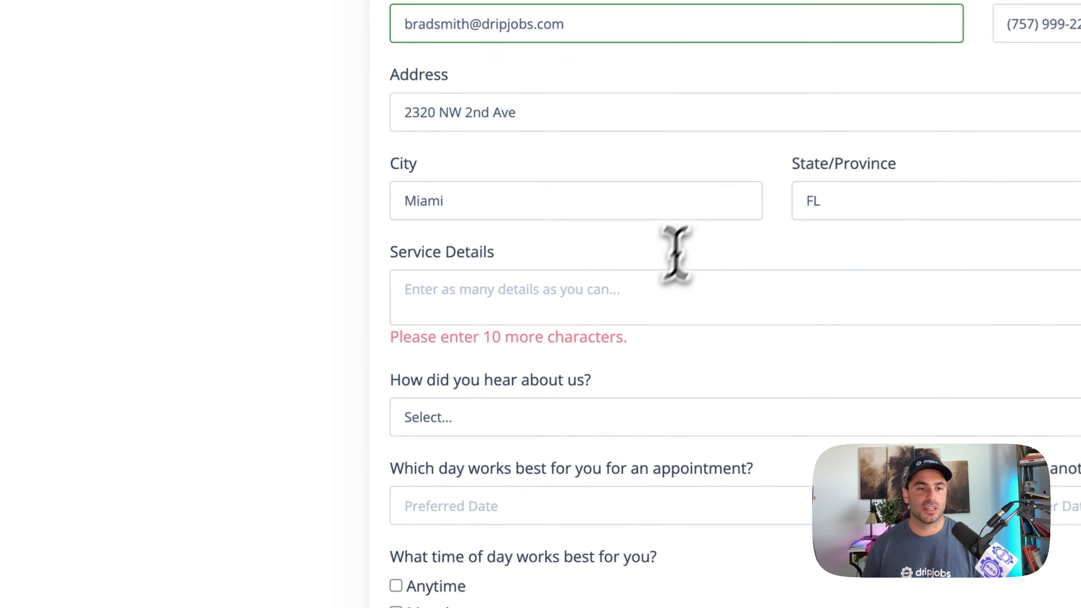
- Enter "painting my house" as the service details and choose Word of Mouth for how the customer heard about the company
{"action": "left_click", "coordinate": [619, 300]}
{"action": "type", "text": "painting my house"}
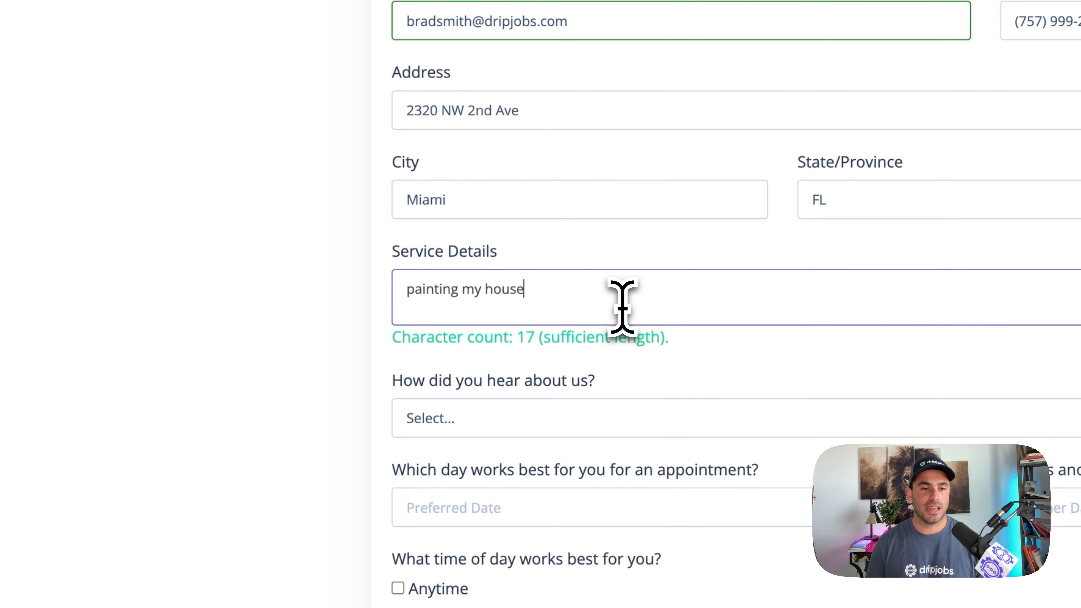
{"action": "left_click", "coordinate": [580, 426]}
{"action": "left_click", "coordinate": [567, 486]}
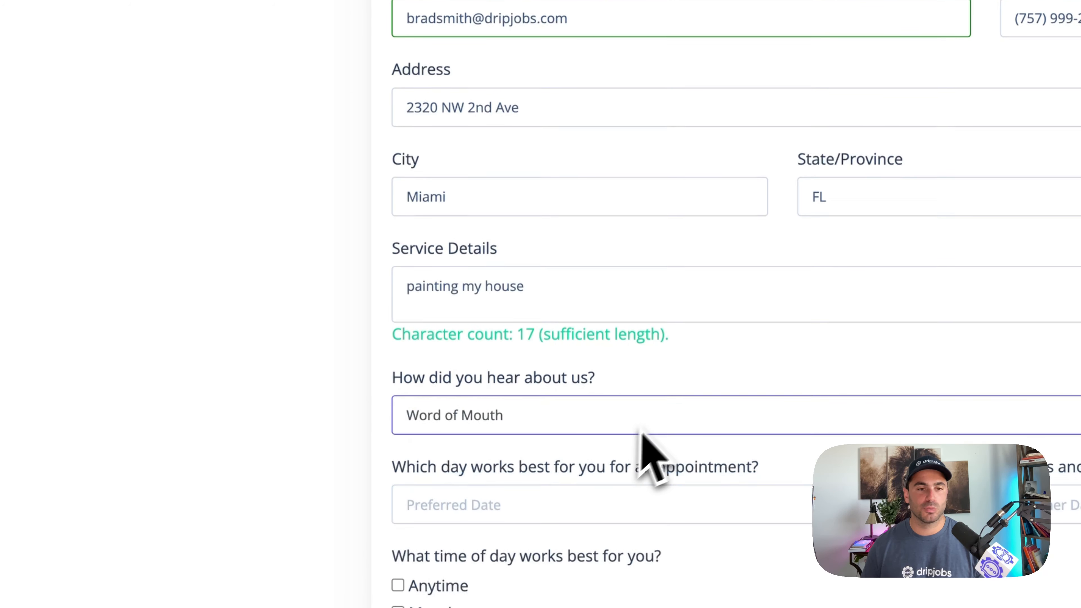
- Set the preferred appointment date to 04/21/2025 and the alternative date to 04/17/2025 on the appointment request
{"action": "left_click", "coordinate": [445, 509]}
{"action": "left_click", "coordinate": [453, 567]}
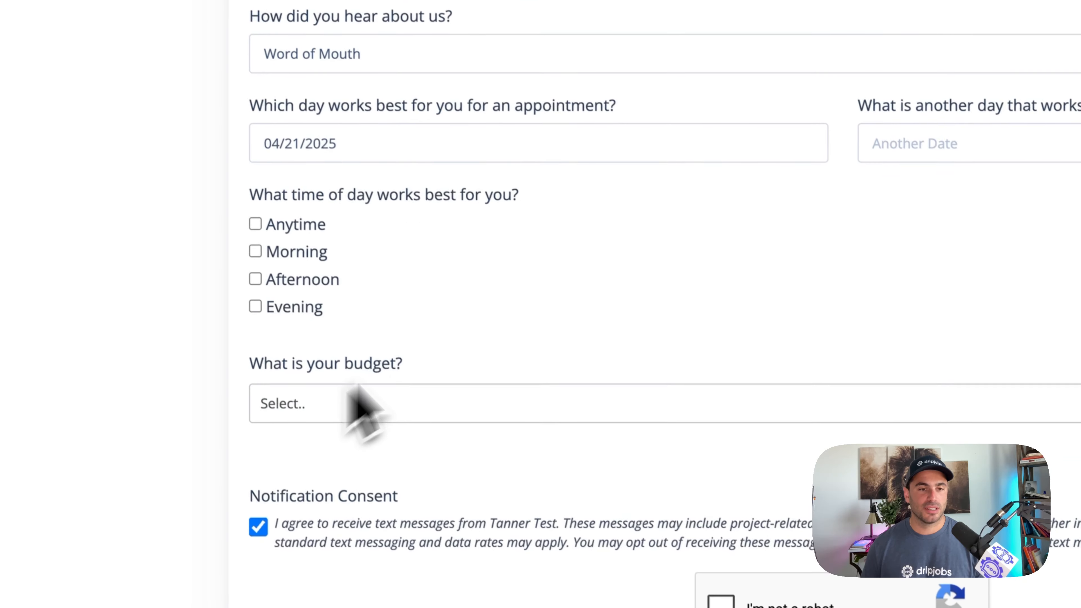
{"action": "left_click", "coordinate": [915, 143]}
{"action": "left_click", "coordinate": [1029, 361]}
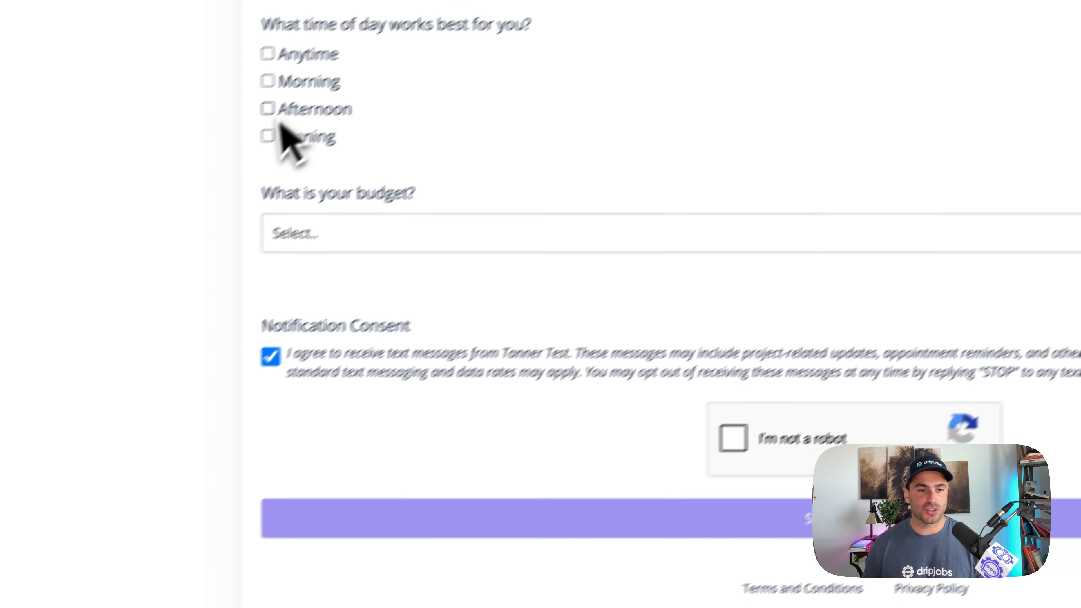
- Choose Afternoon as the time of day and $2500-$5000 as the budget, pass the robot check and submit the appointment request
{"action": "left_click", "coordinate": [272, 109]}
{"action": "left_click", "coordinate": [313, 234]}
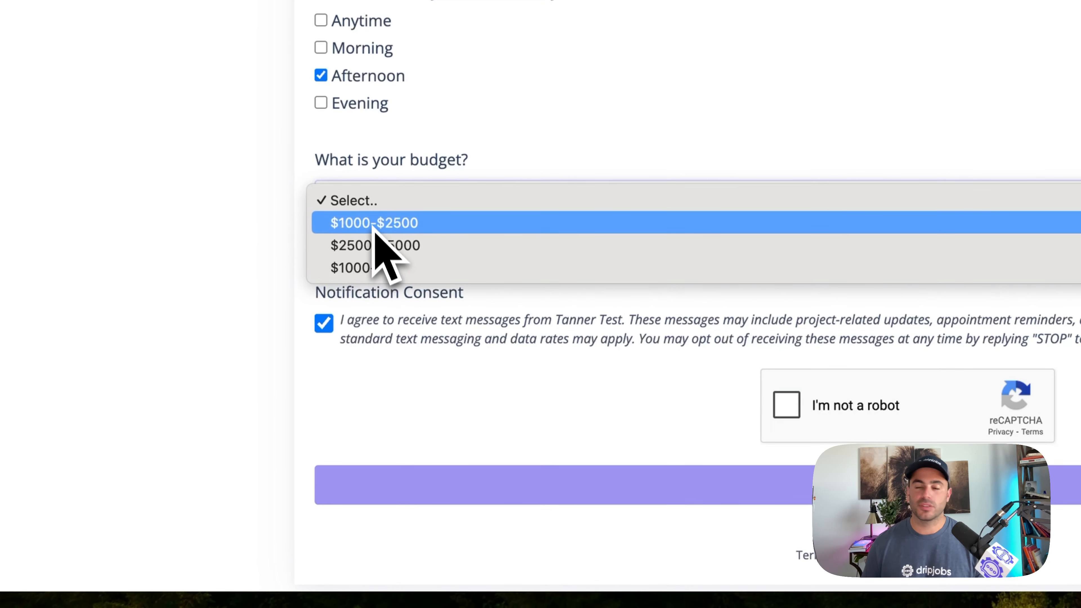
{"action": "left_click", "coordinate": [369, 246]}
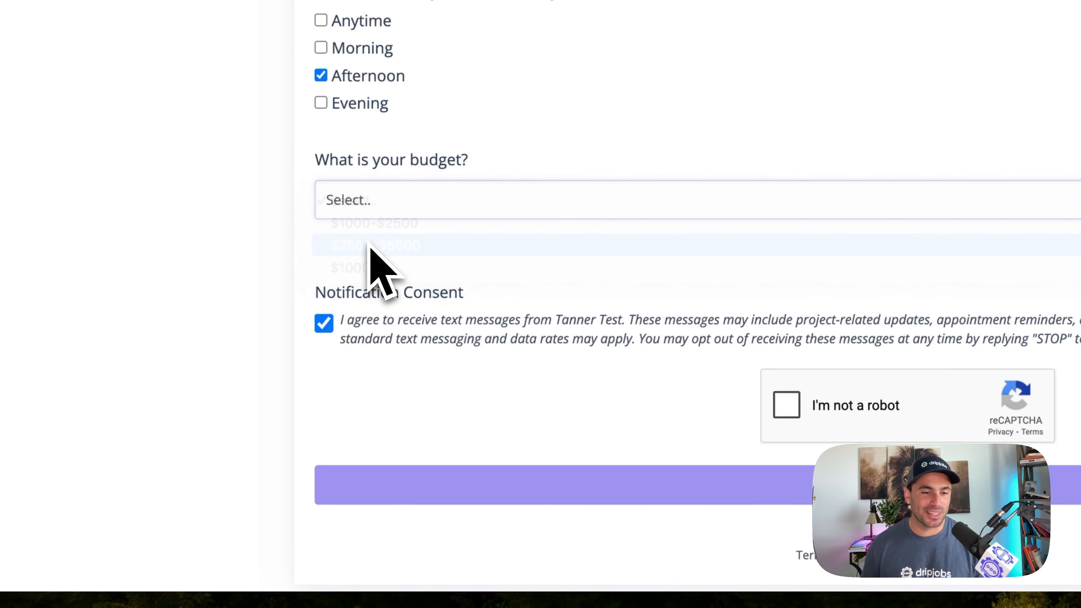
{"action": "left_click", "coordinate": [786, 405]}
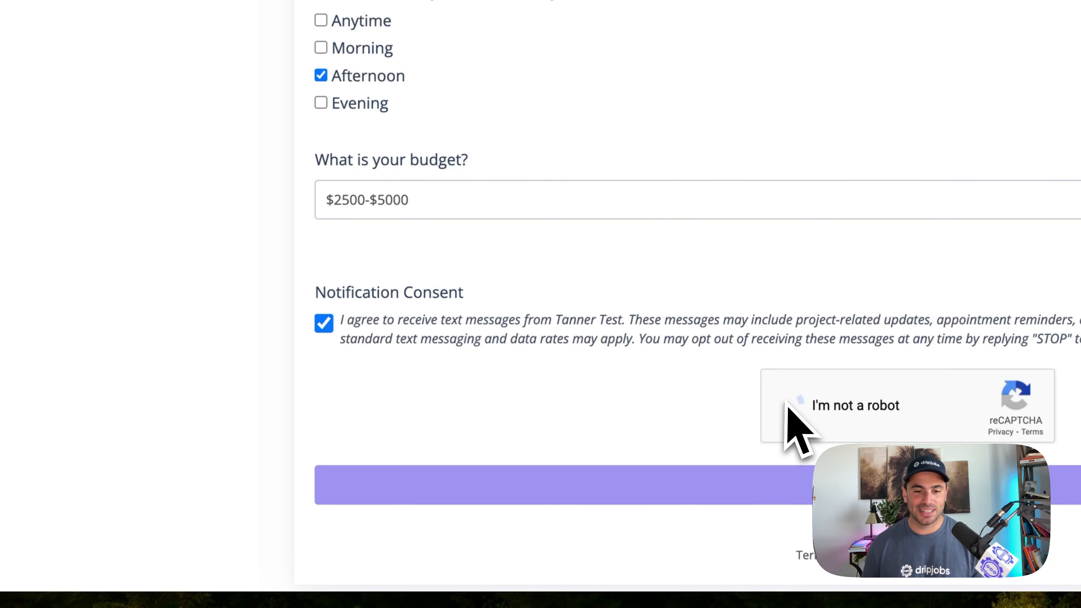
{"action": "left_click", "coordinate": [739, 496]}
{"action": "left_click", "coordinate": [740, 496]}
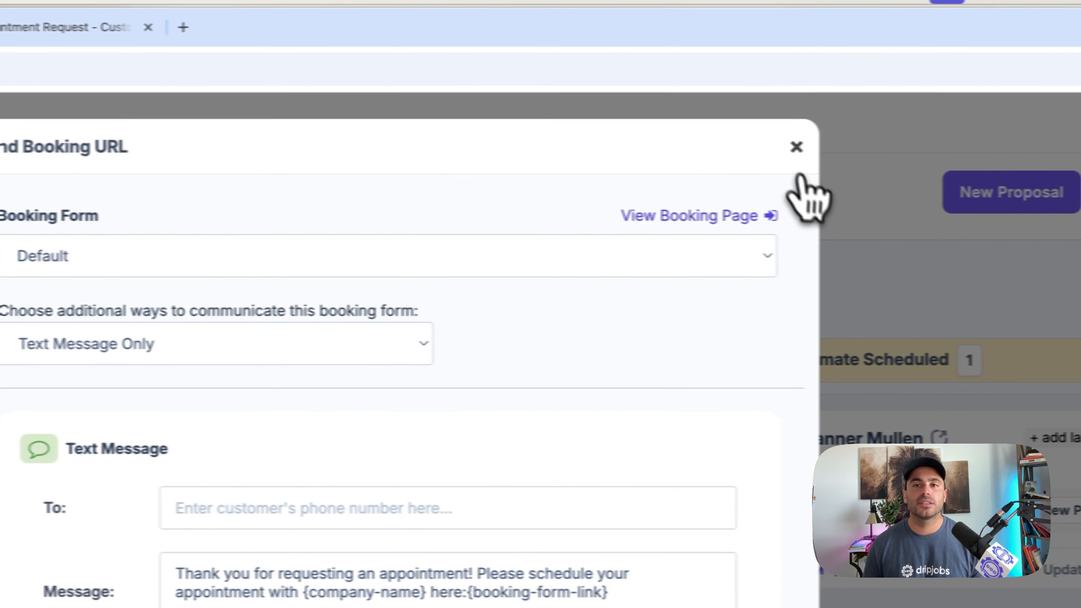
{"action": "left_click", "coordinate": [796, 205]}
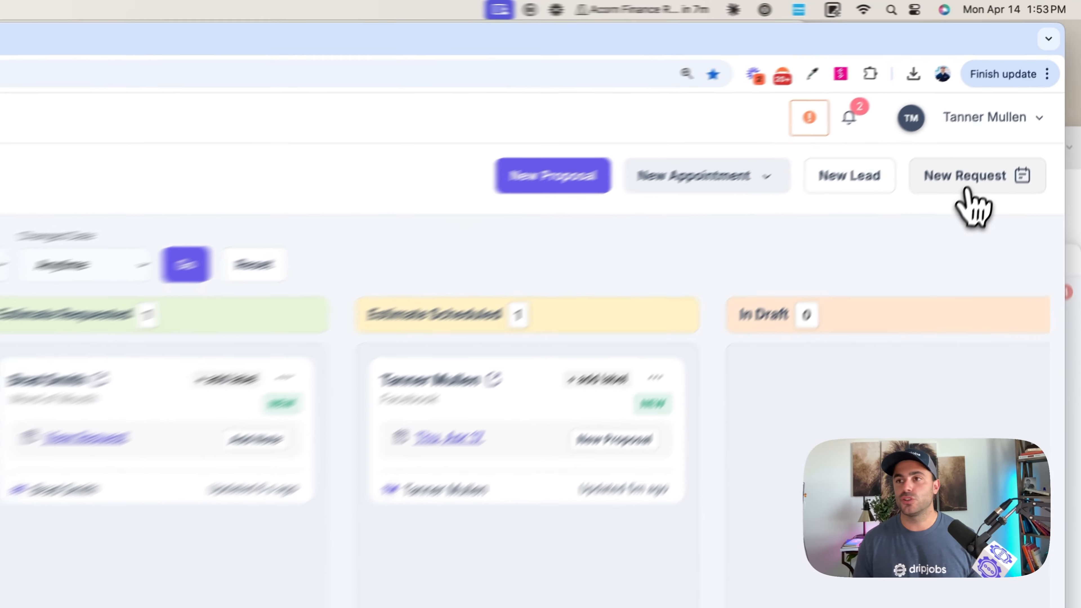
- Start another booking request, look over the Default form's public booking page and return to the Sales Pipeline
{"action": "left_click", "coordinate": [966, 190]}
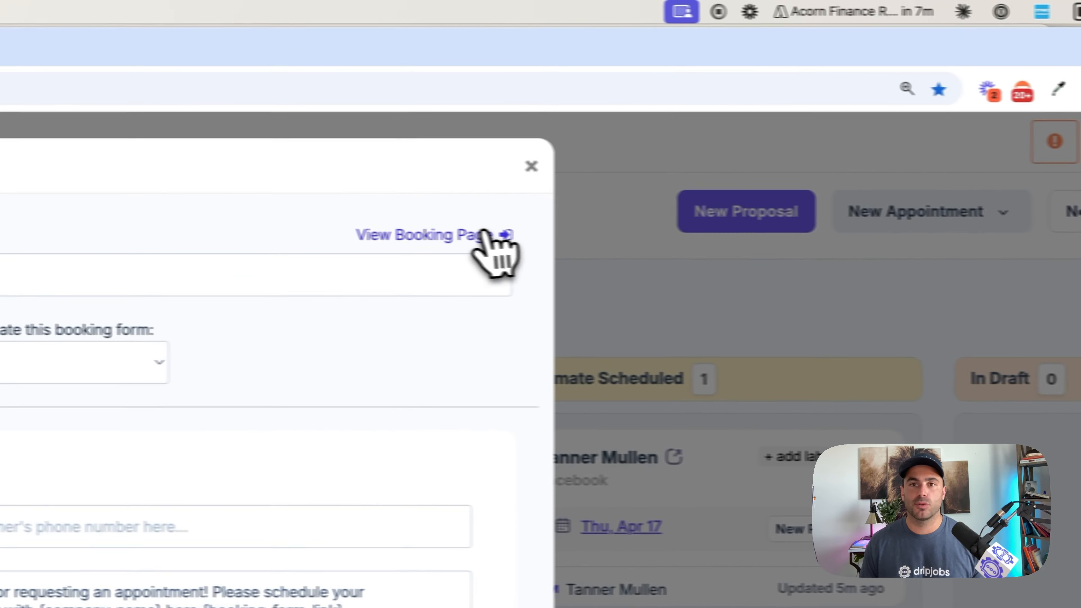
{"action": "left_click", "coordinate": [483, 235]}
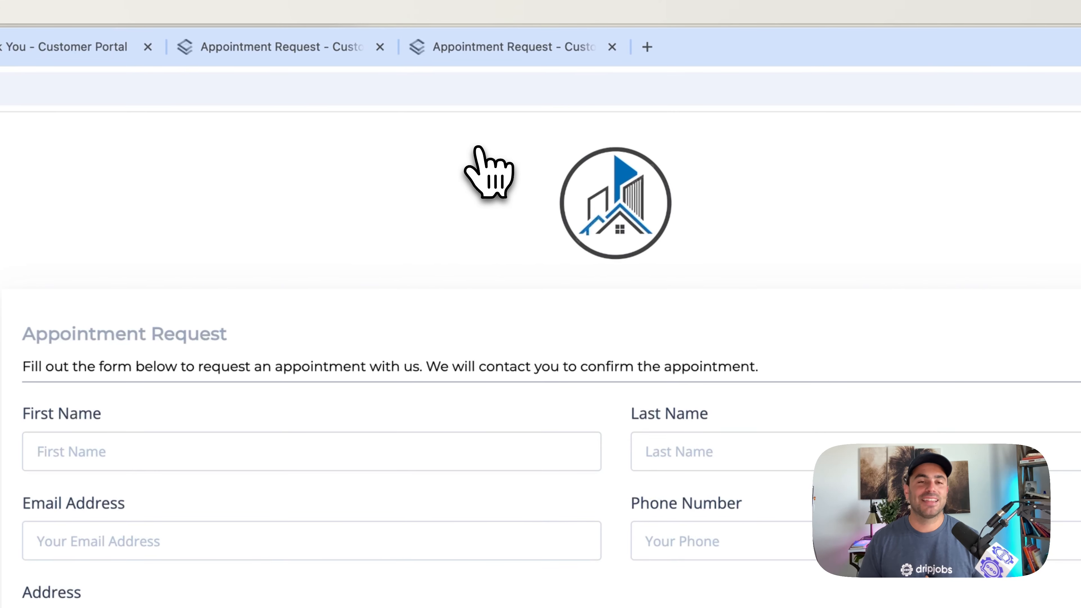
{"action": "scroll", "coordinate": [474, 88], "scroll_direction": "down", "scroll_amount": 2}
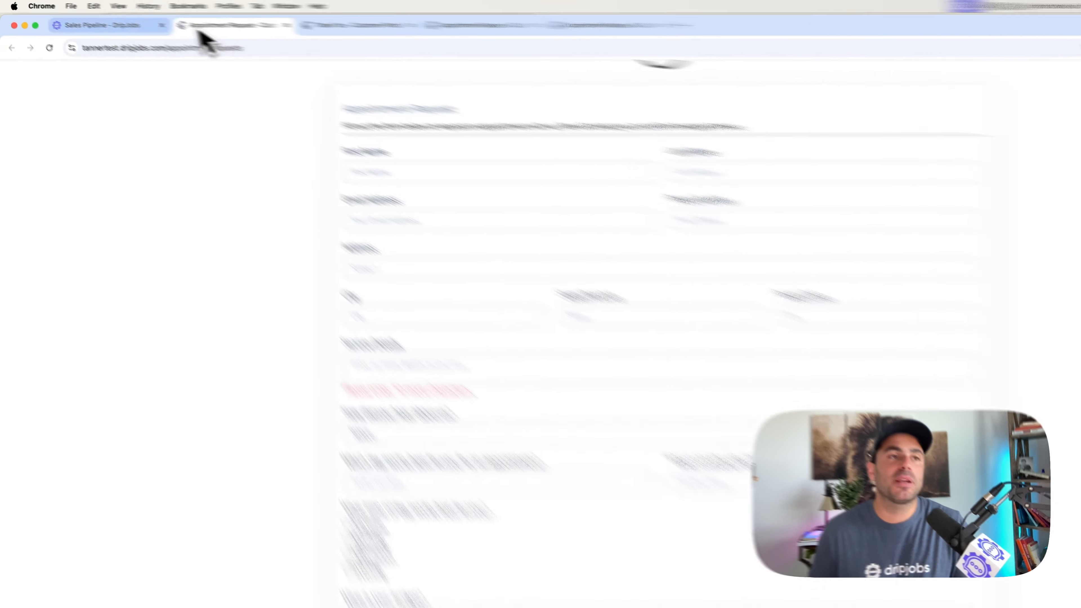
{"action": "left_click", "coordinate": [87, 25]}
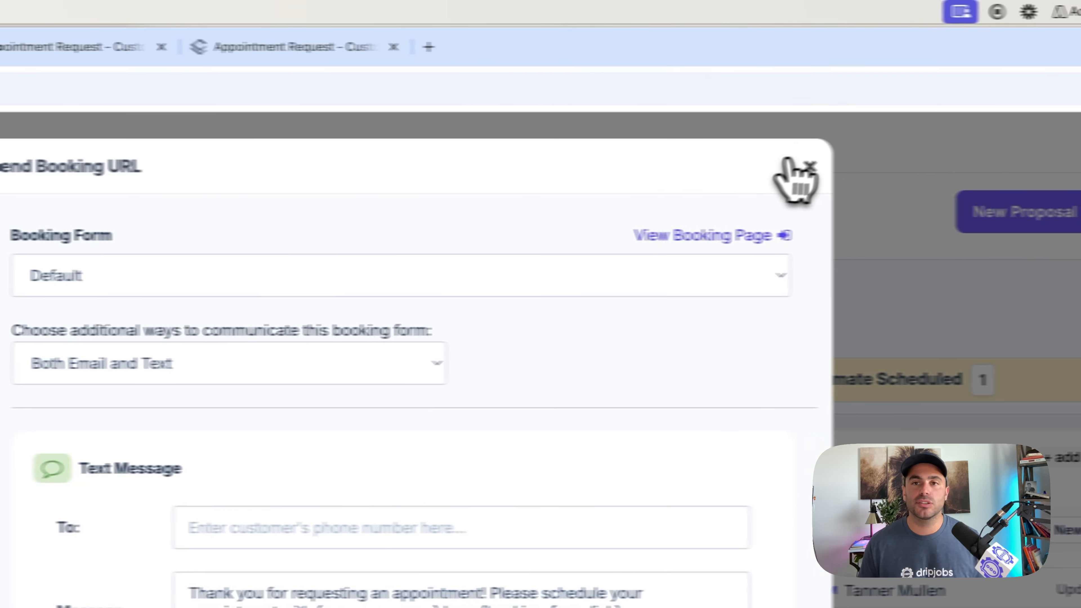
{"action": "left_click", "coordinate": [789, 164]}
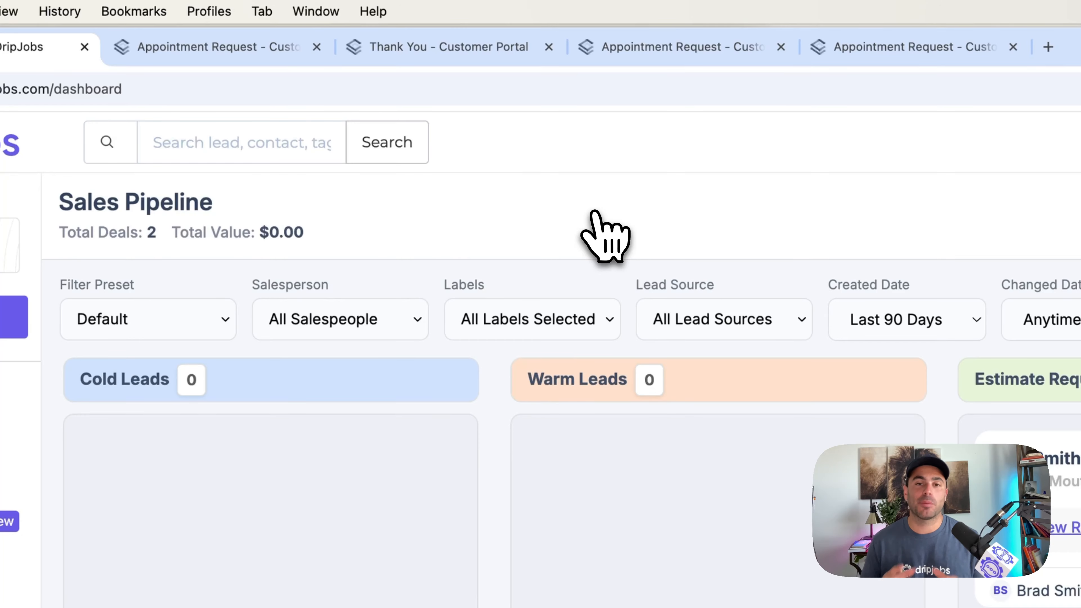
{"action": "left_click", "coordinate": [91, 89]}
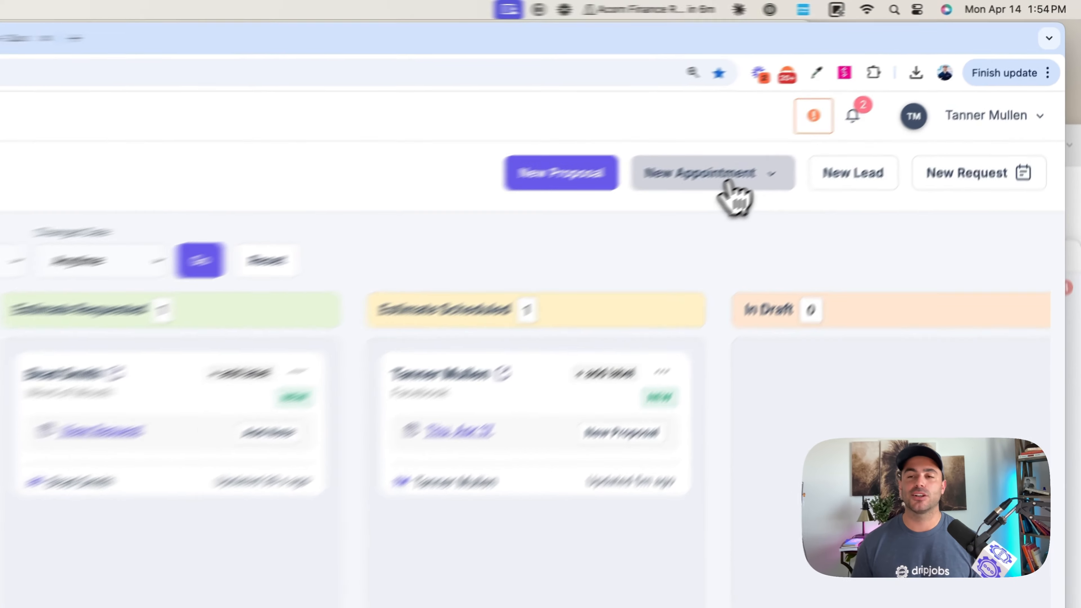
- View the form for a new On-Site Estimate appointment and close it without scheduling anything
{"action": "left_click", "coordinate": [883, 95]}
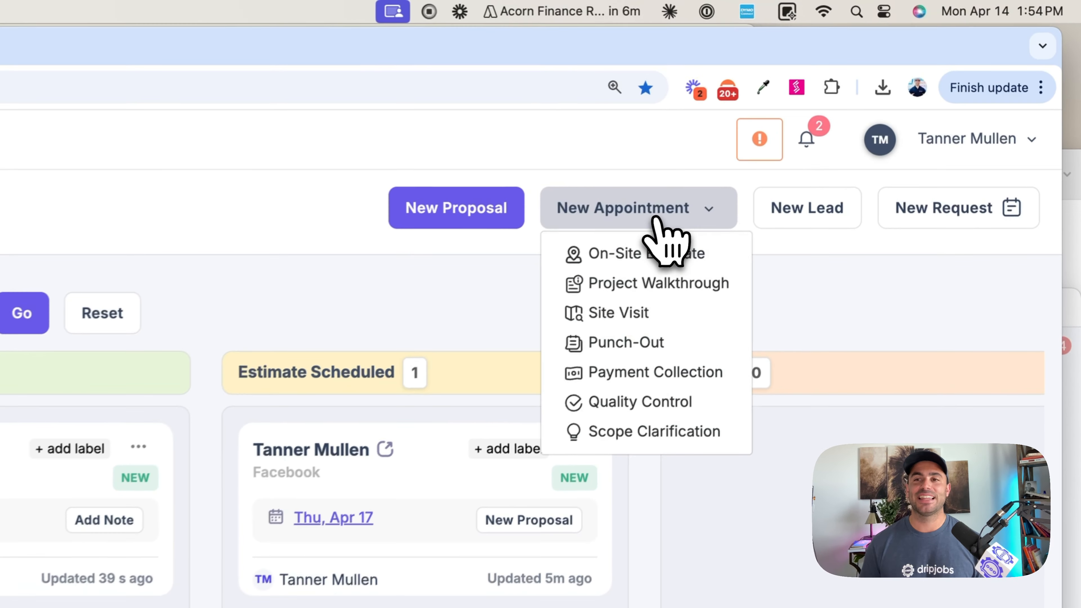
{"action": "left_click", "coordinate": [630, 255]}
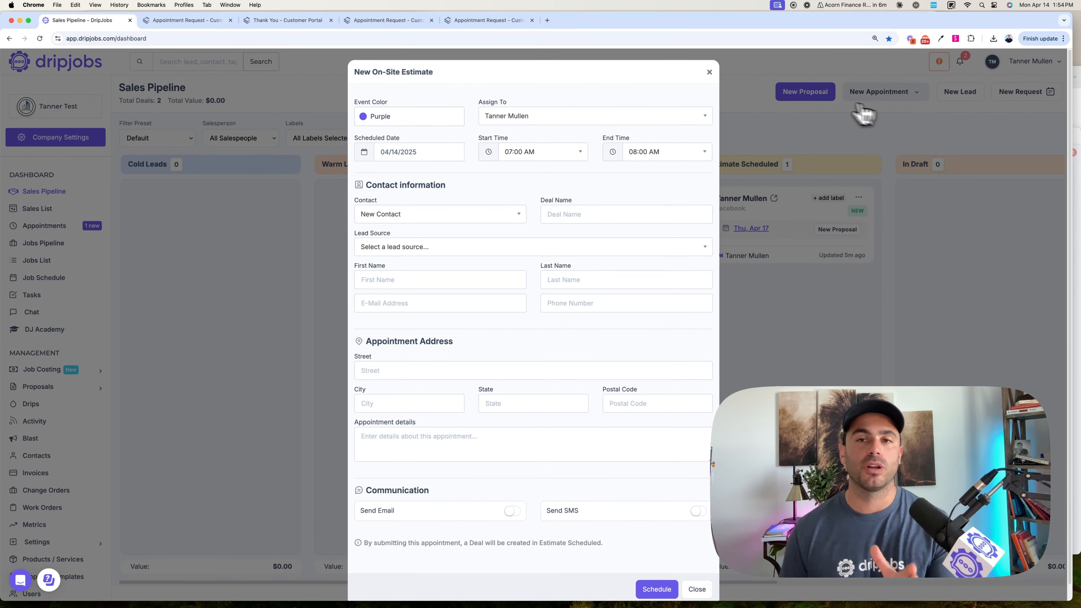
{"action": "left_click", "coordinate": [709, 72]}
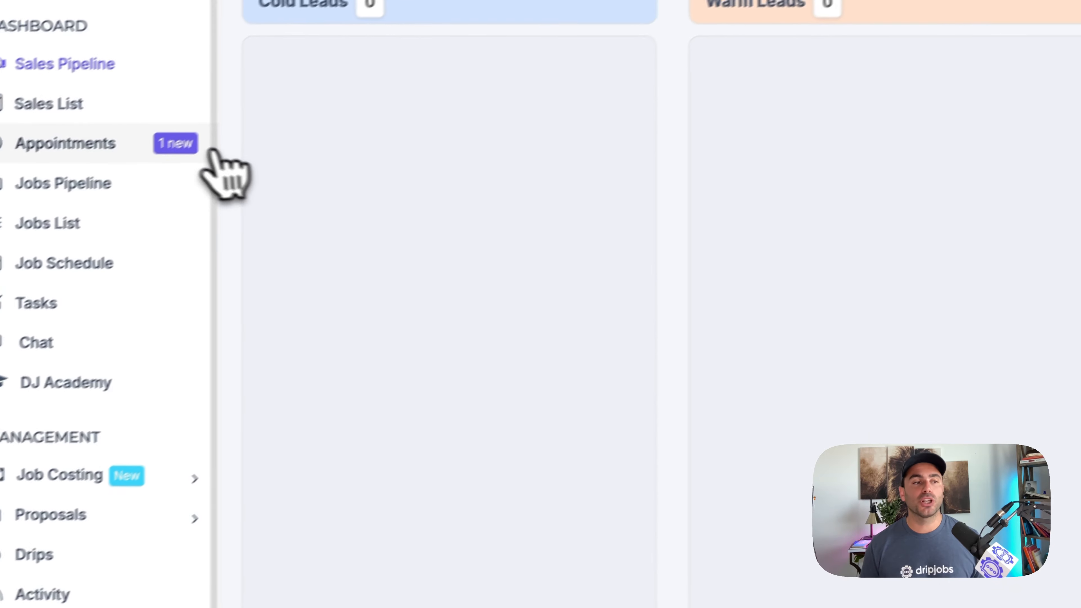
- Open the new painting request in Appointments, compare its requested dates with the calendar and reopen the request
{"action": "left_click", "coordinate": [210, 147]}
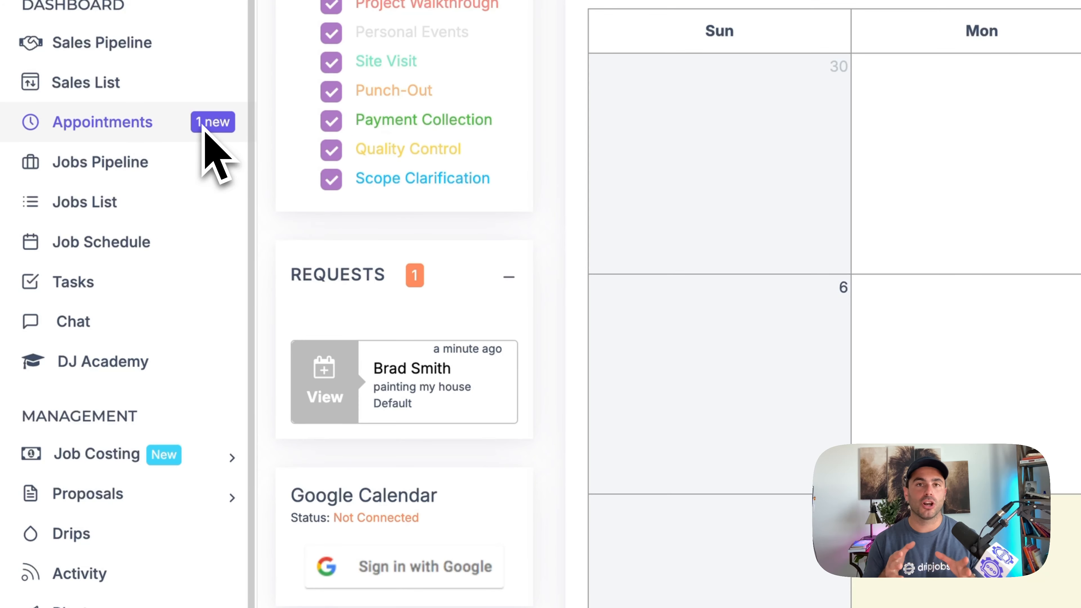
{"action": "left_click", "coordinate": [386, 369]}
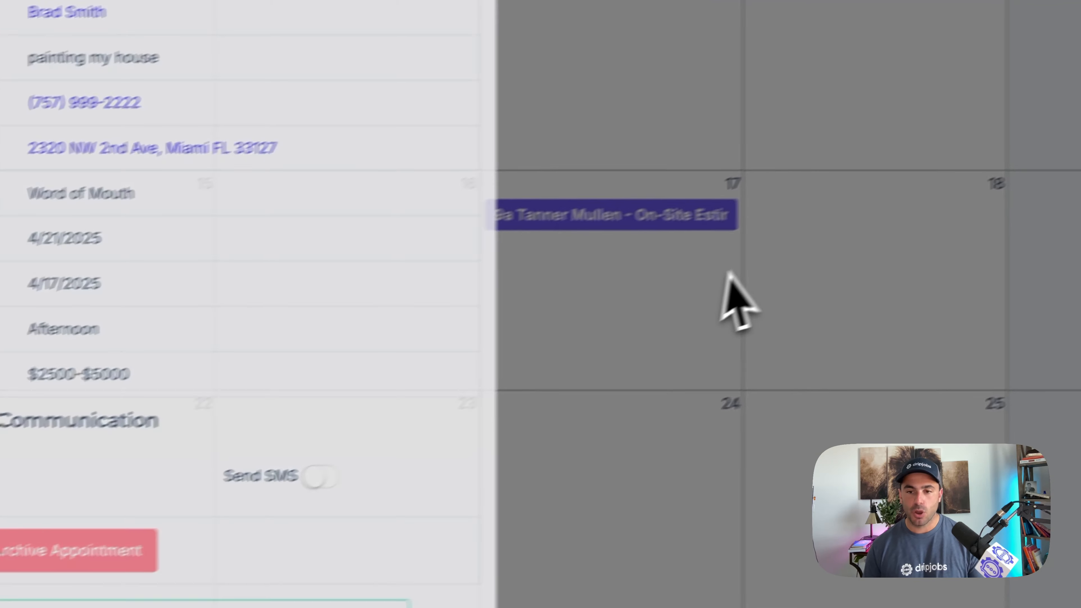
{"action": "left_click", "coordinate": [959, 233]}
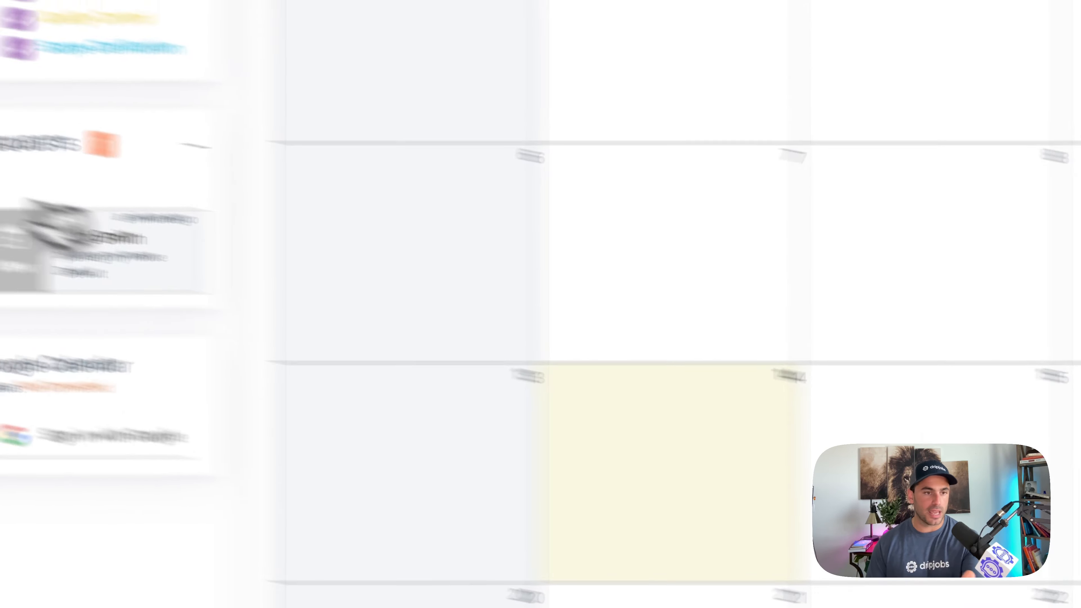
{"action": "left_click", "coordinate": [349, 305]}
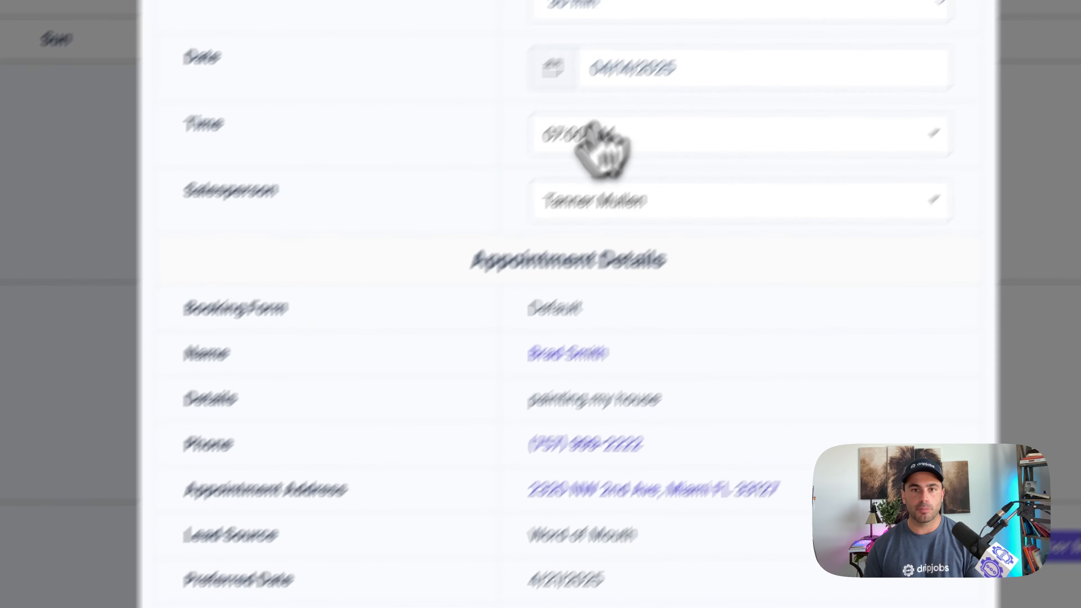
- Schedule the requested on-site estimate for 04/17/2025 at 12:30 PM and return to the Sales Pipeline
{"action": "left_click", "coordinate": [592, 134]}
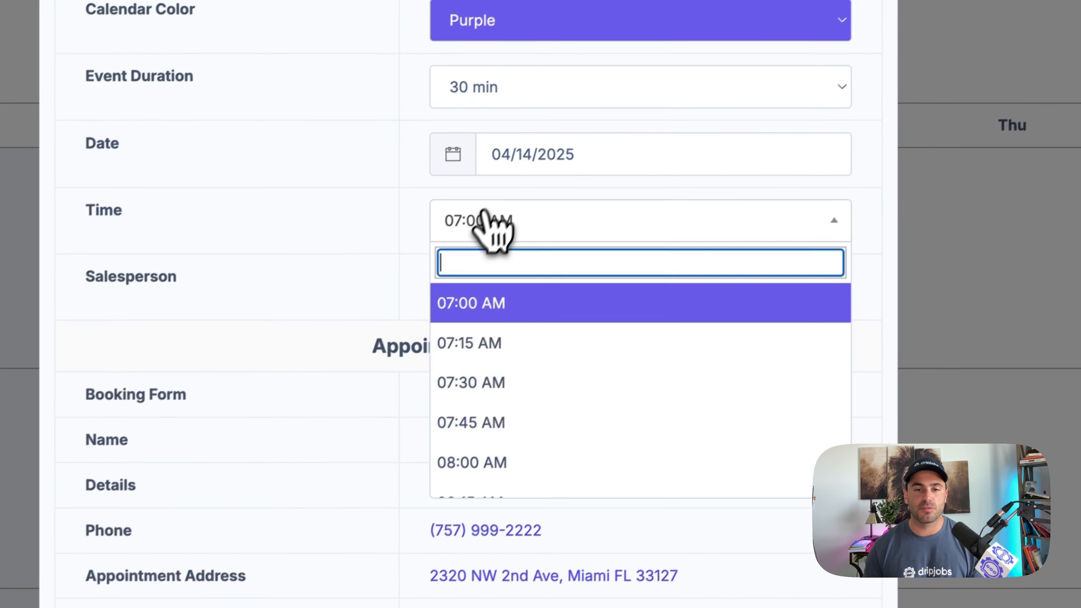
{"action": "scroll", "coordinate": [629, 319], "scroll_direction": "down", "scroll_amount": 6}
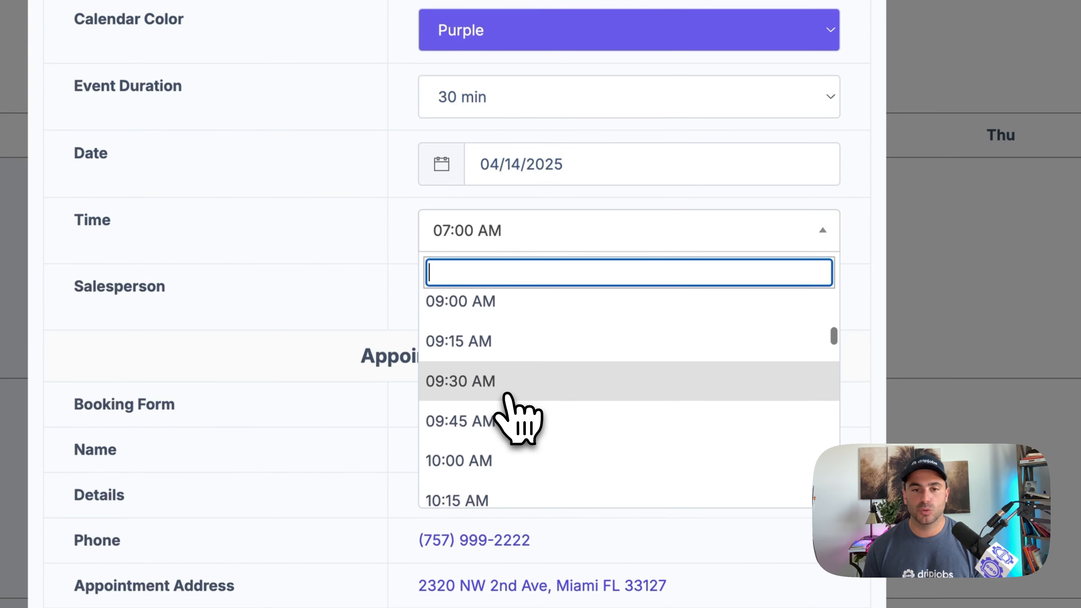
{"action": "scroll", "coordinate": [504, 393], "scroll_direction": "down", "scroll_amount": 8}
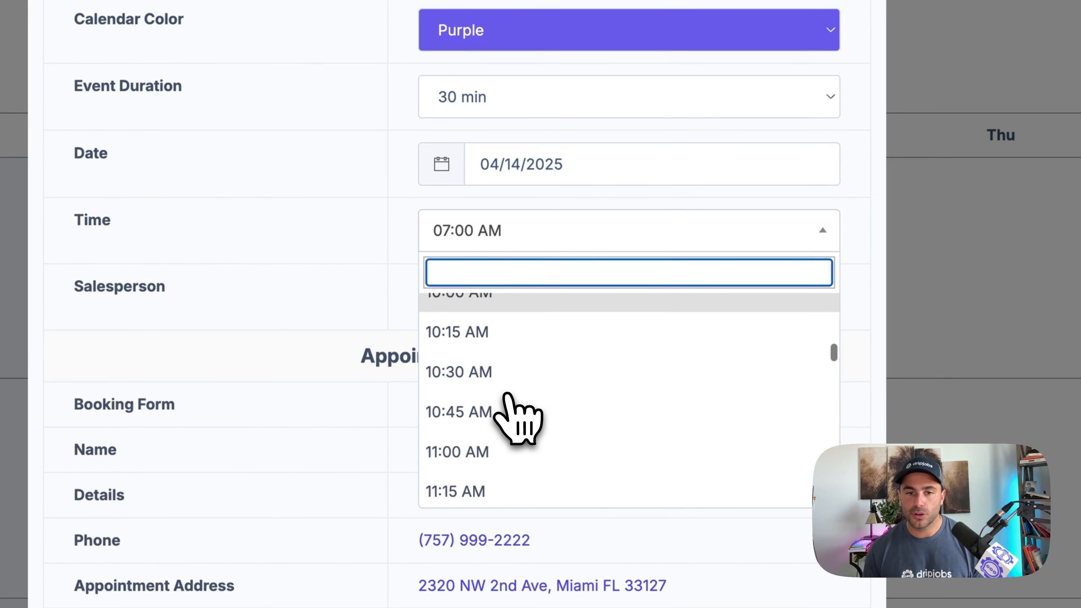
{"action": "left_click", "coordinate": [480, 462]}
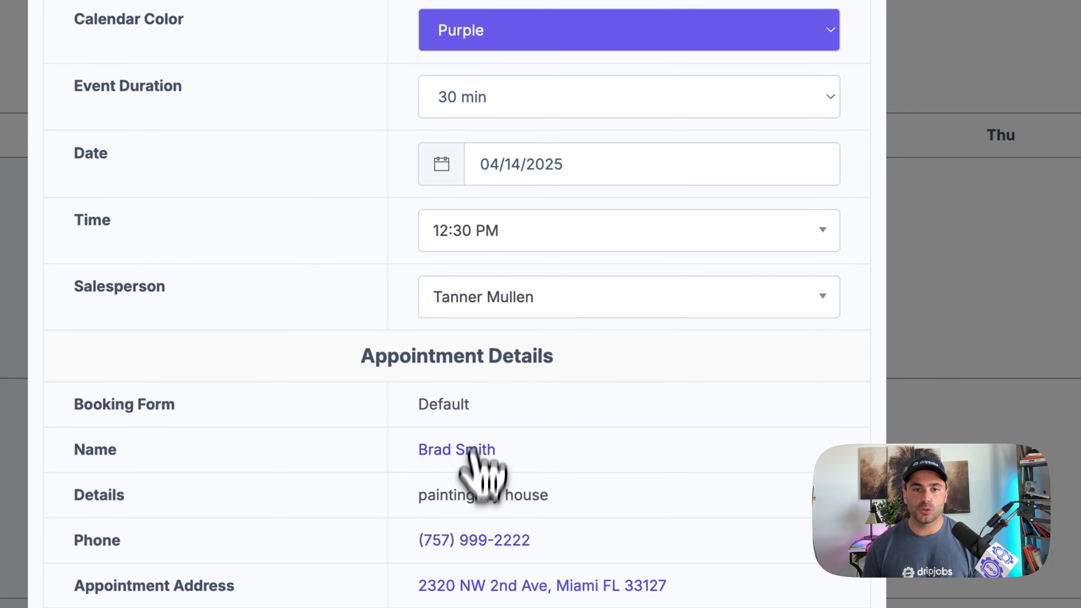
{"action": "left_click", "coordinate": [534, 164]}
{"action": "left_click", "coordinate": [625, 331]}
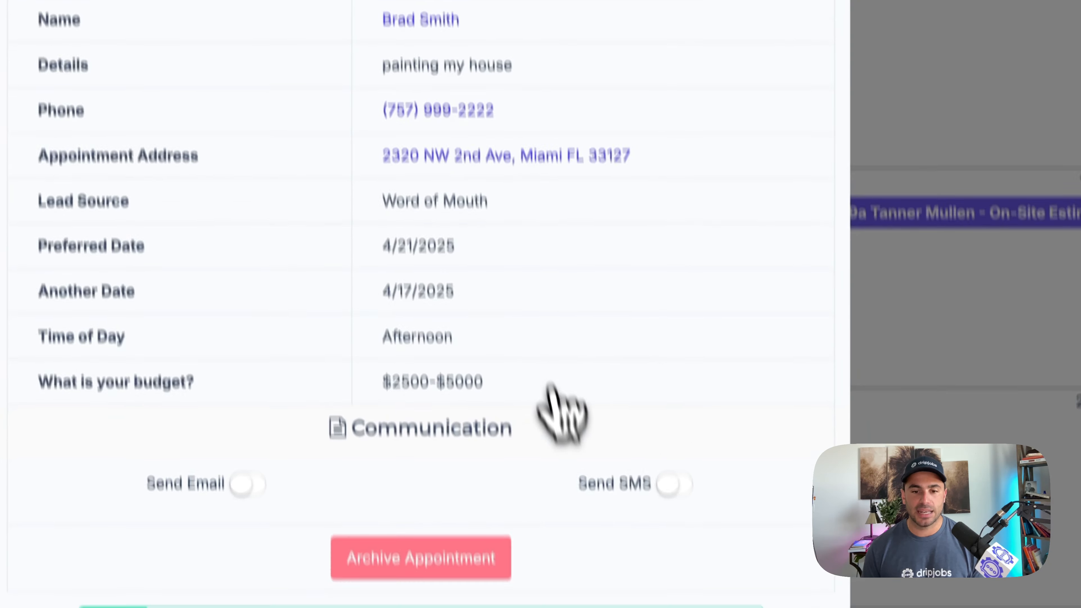
{"action": "scroll", "coordinate": [551, 385], "scroll_direction": "down", "scroll_amount": 3}
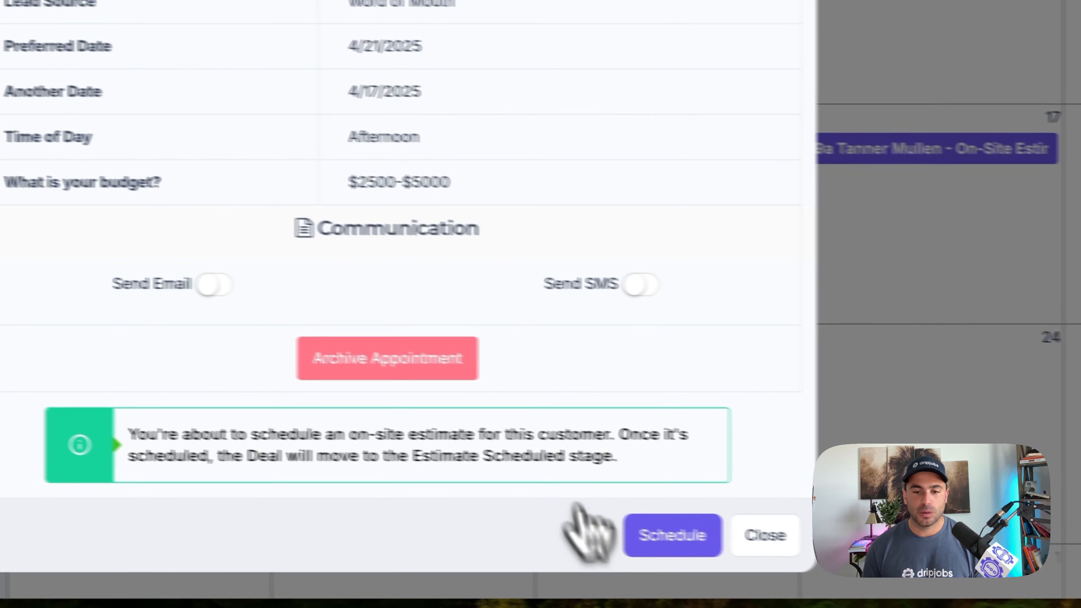
{"action": "left_click", "coordinate": [673, 536]}
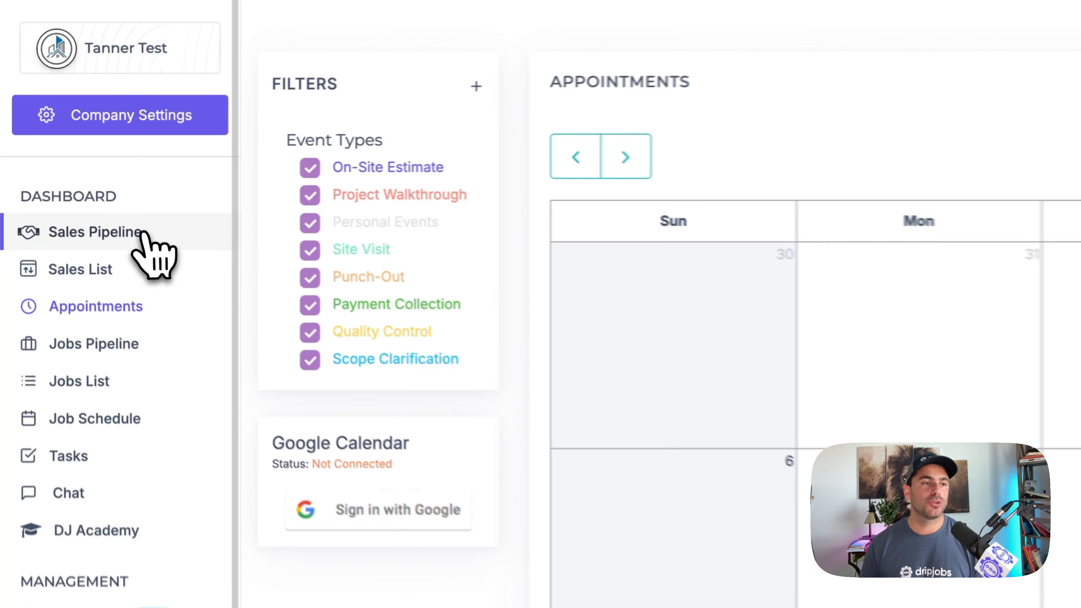
{"action": "left_click", "coordinate": [66, 192]}
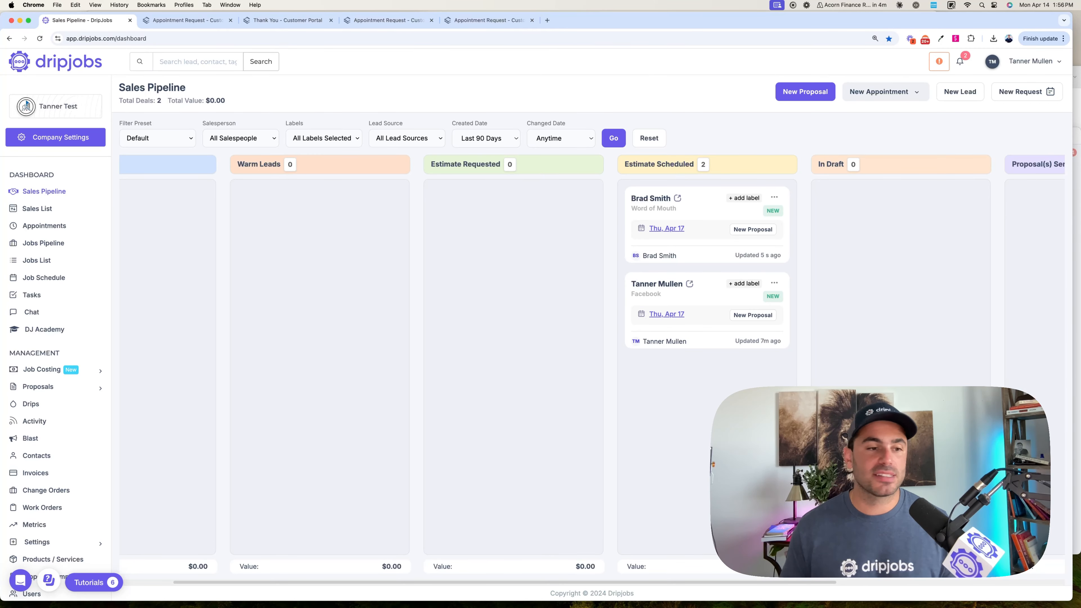
- Browse the management and settings pages and go to Proposal Templates
{"action": "scroll", "coordinate": [100, 465], "scroll_direction": "down", "scroll_amount": 2}
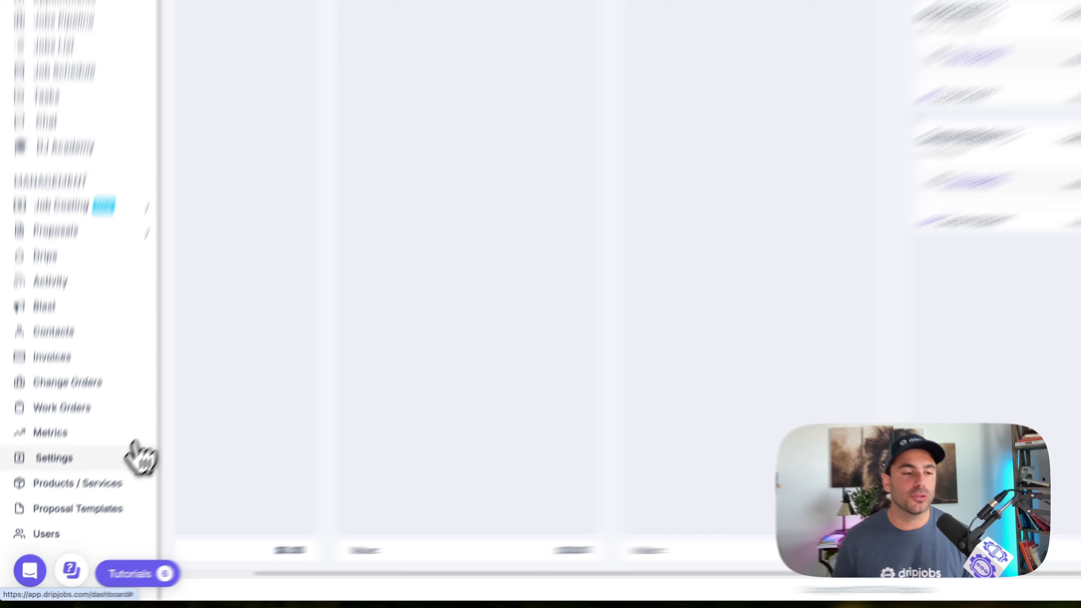
{"action": "left_click", "coordinate": [91, 504]}
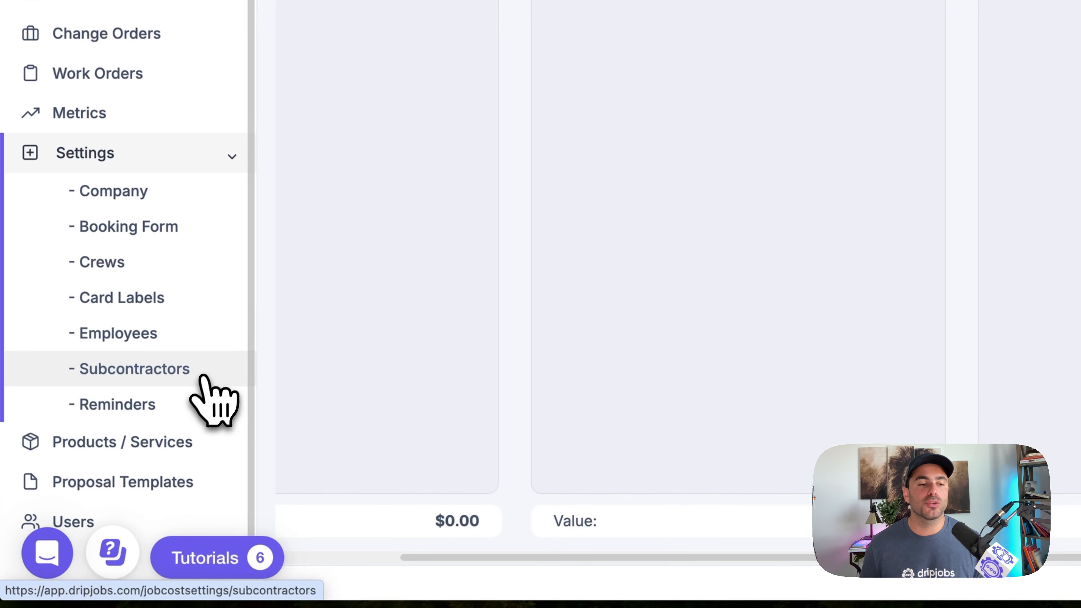
{"action": "scroll", "coordinate": [187, 273], "scroll_direction": "down", "scroll_amount": 1}
{"action": "scroll", "coordinate": [181, 460], "scroll_direction": "down", "scroll_amount": 1}
{"action": "left_click", "coordinate": [176, 464]}
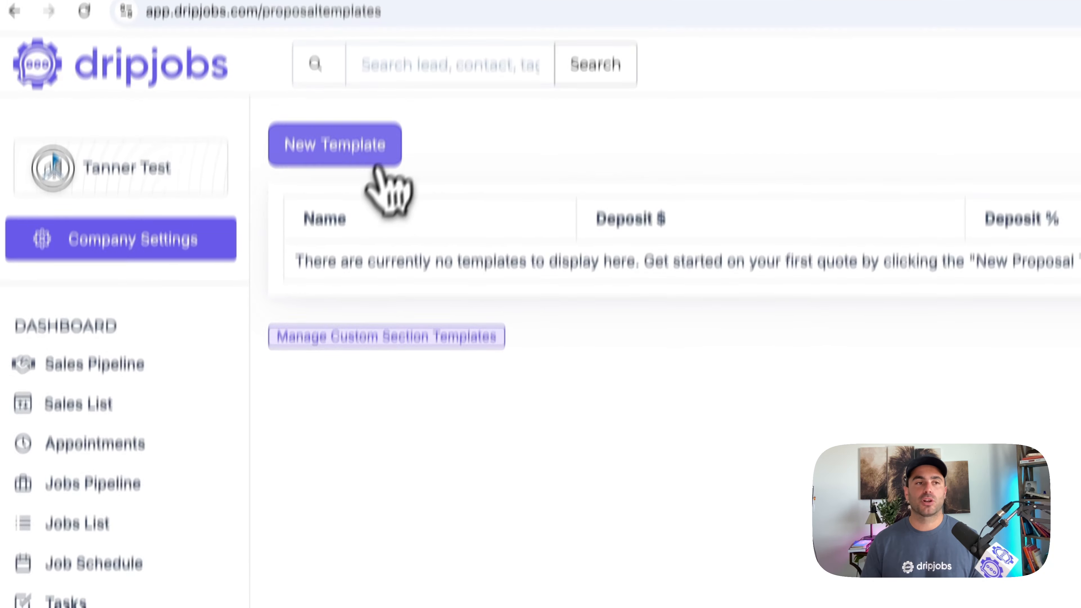
- Create a new proposal template named "Exterior Remodel"
{"action": "left_click", "coordinate": [366, 158]}
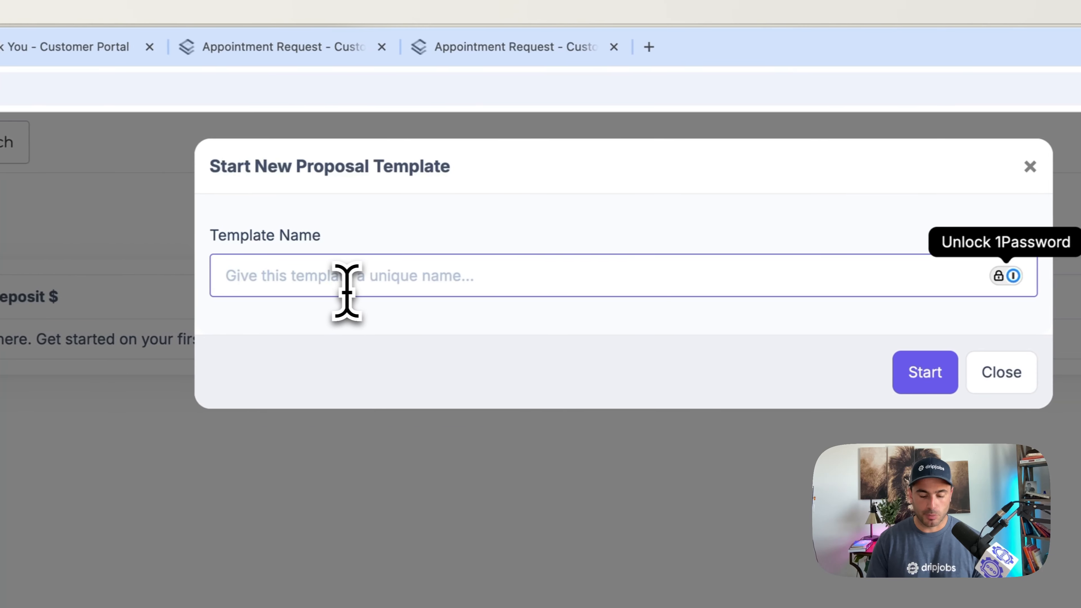
{"action": "type", "text": "Exteiror"}
{"action": "key", "text": "BackSpace"}
{"action": "key", "text": "BackSpace"}
{"action": "key", "text": "BackSpace"}
{"action": "key", "text": "BackSpace"}
{"action": "type", "text": "rior "}
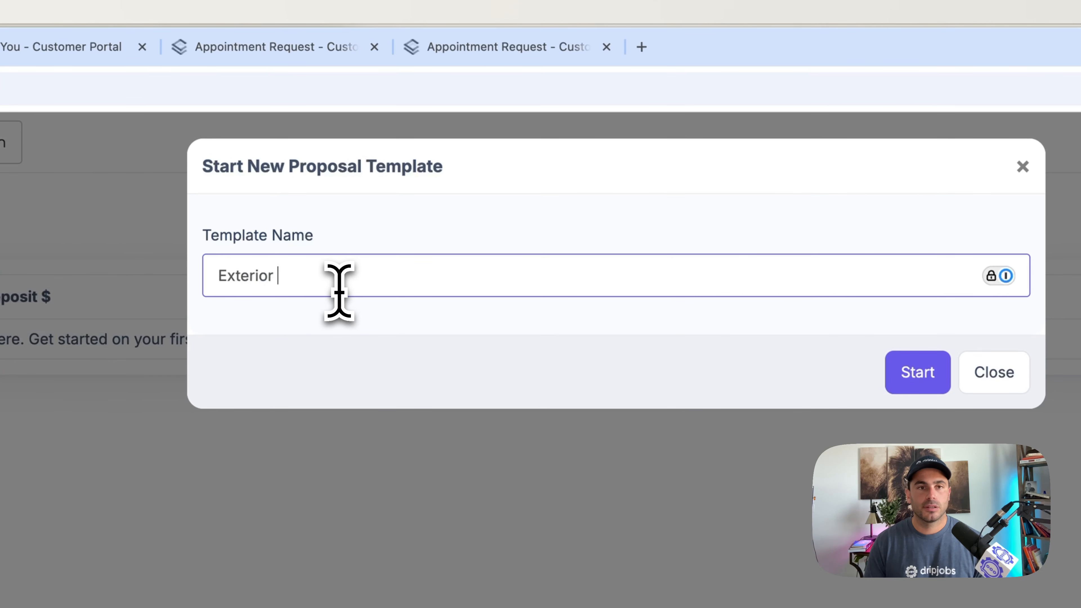
{"action": "type", "text": "Remodel"}
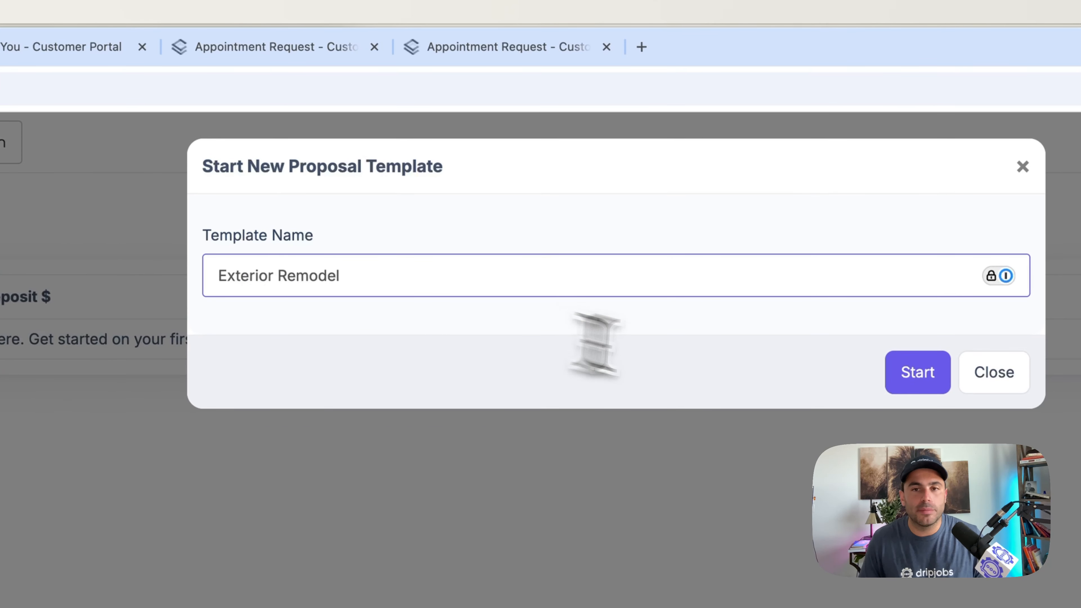
{"action": "left_click", "coordinate": [832, 360]}
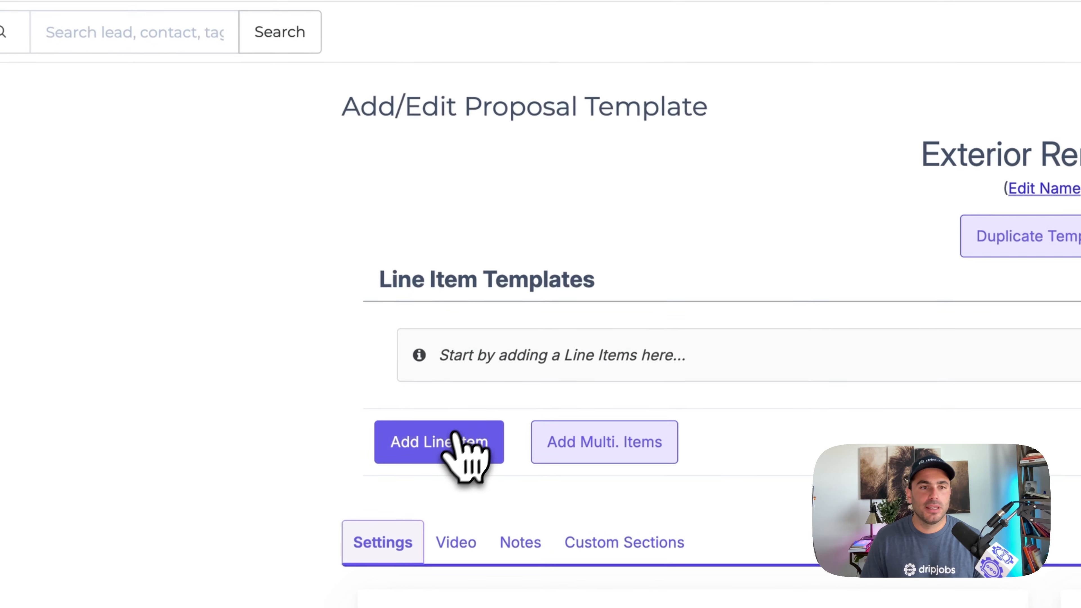
- Add a line item named "Siding Installation" to the template with a quantity of 1 and a price of $3000
{"action": "left_click", "coordinate": [445, 442]}
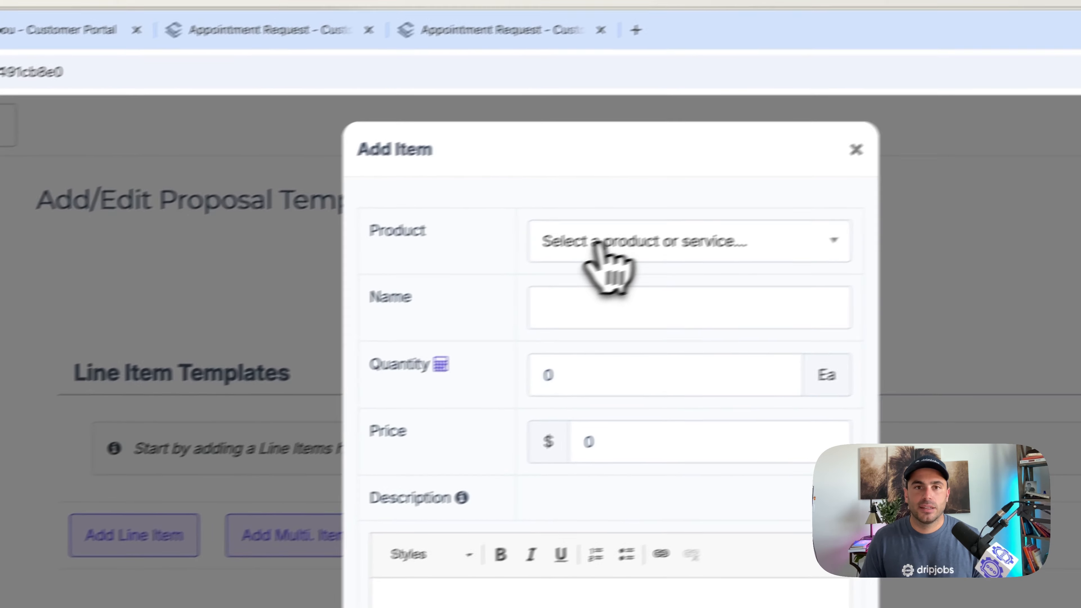
{"action": "left_click", "coordinate": [504, 323]}
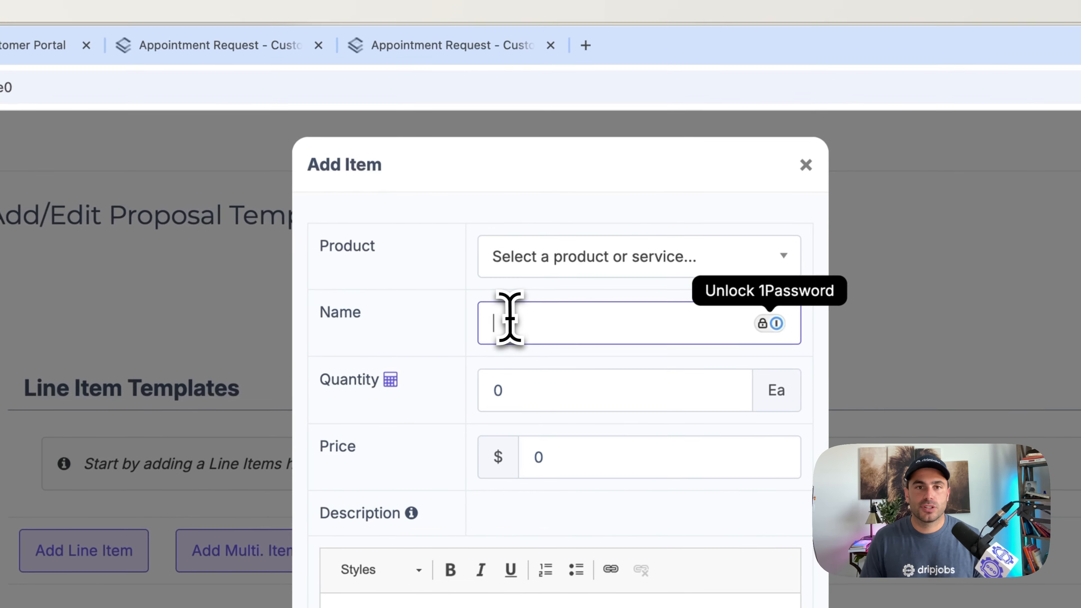
{"action": "type", "text": "Siding Installation"}
{"action": "key", "text": "Tab"}
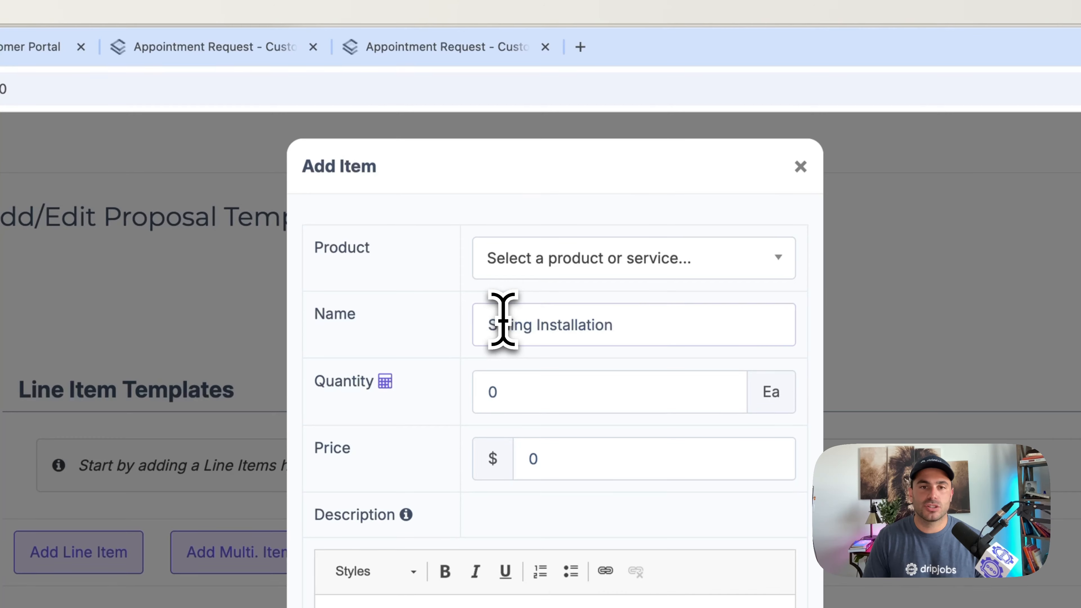
{"action": "type", "text": "1"}
{"action": "key", "text": "Tab"}
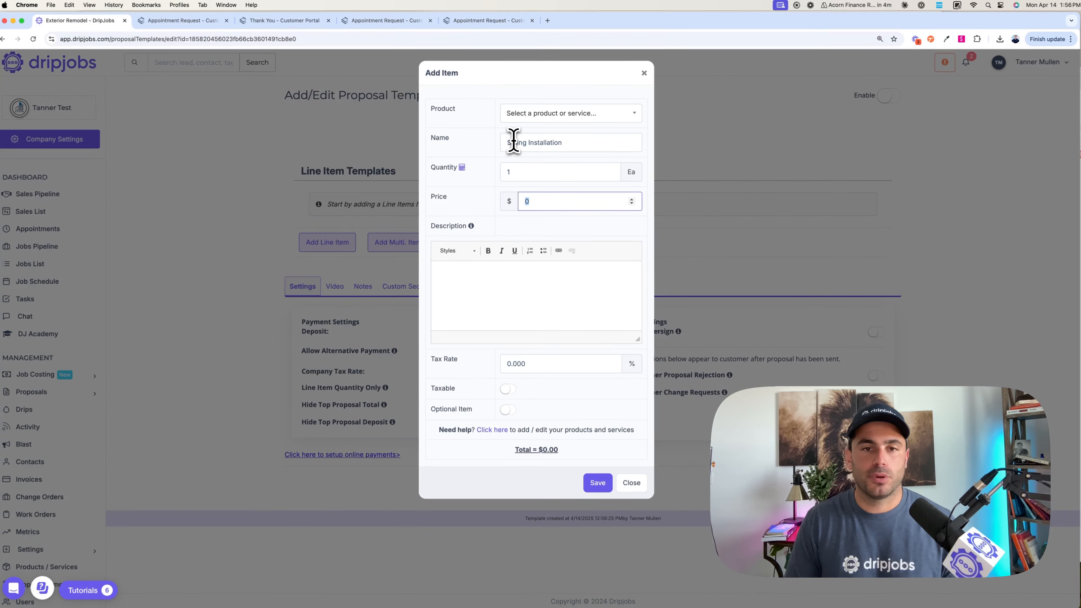
{"action": "type", "text": "3000"}
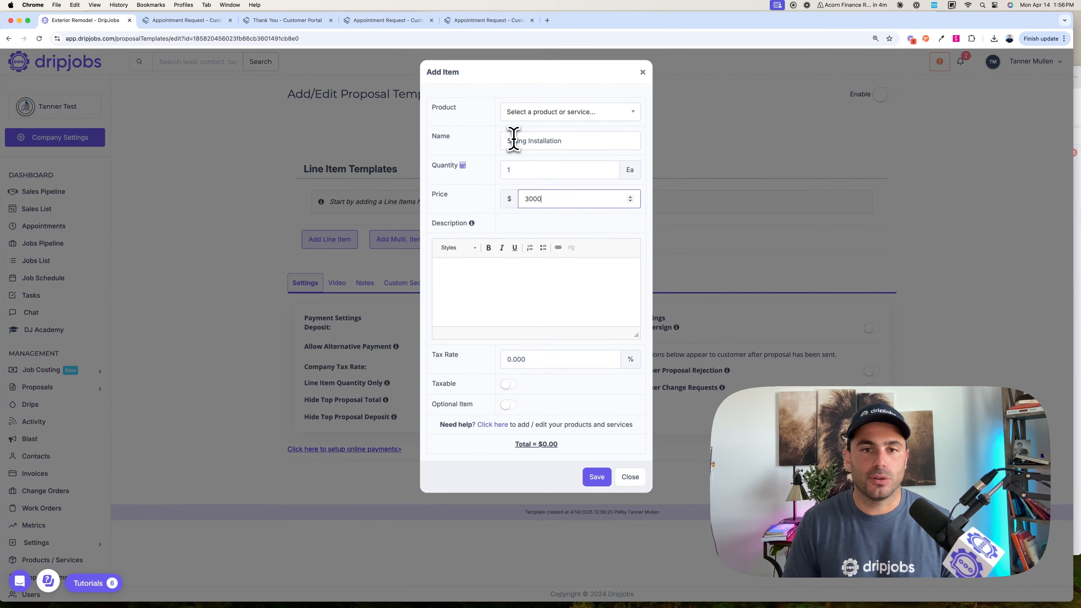
- Describe the siding item with the lines "- Remove existing siding" and "- Replace existing siding" and save it
{"action": "left_click", "coordinate": [503, 275]}
{"action": "type", "text": "- R"}
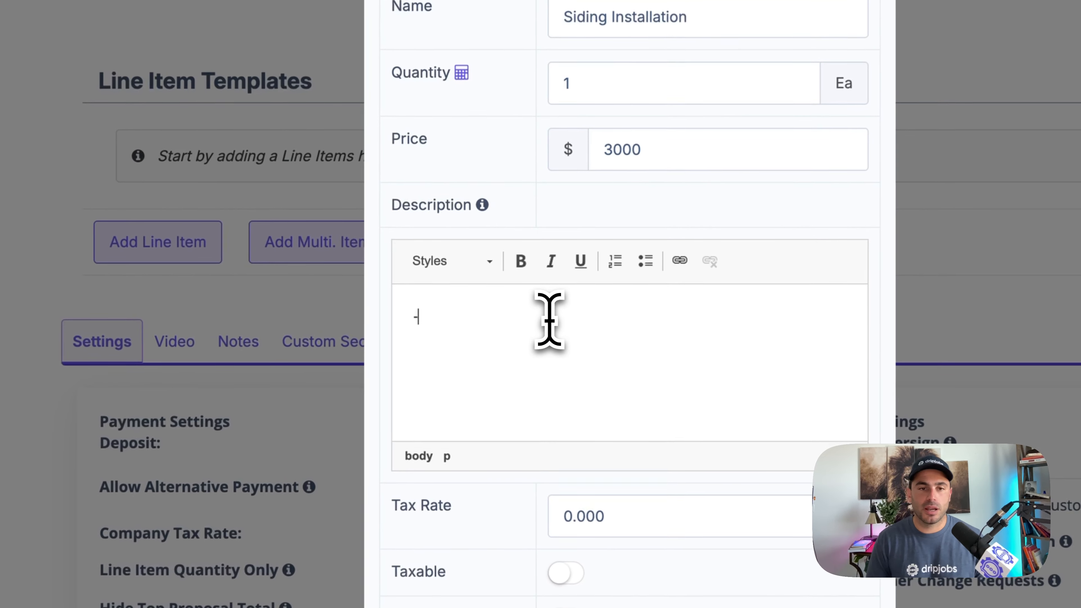
{"action": "type", "text": "emove existing siding"}
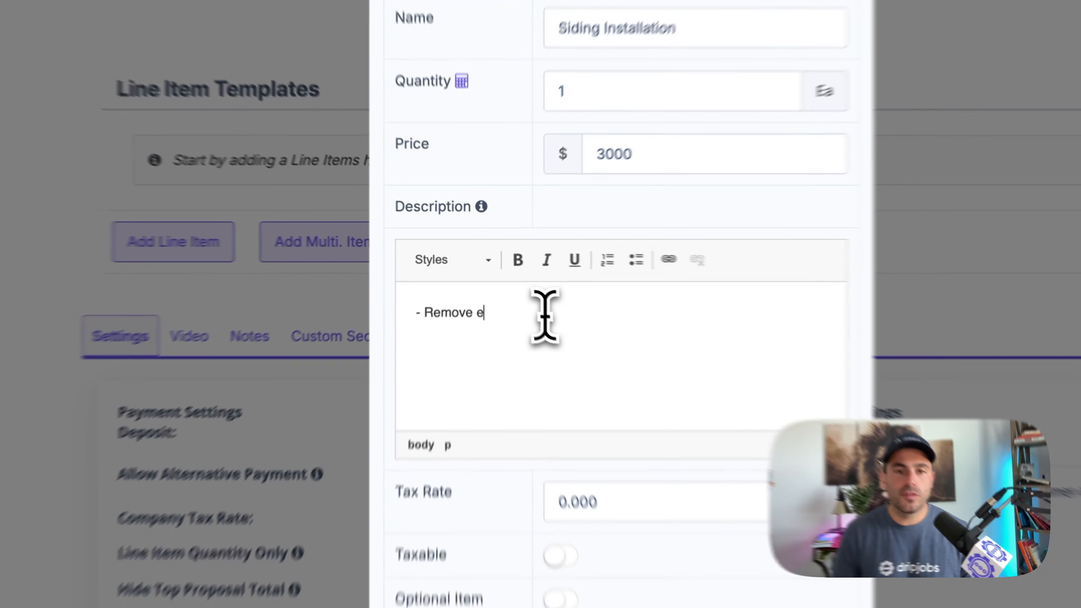
{"action": "key", "text": "Return"}
{"action": "type", "text": "- Replace existing siding"}
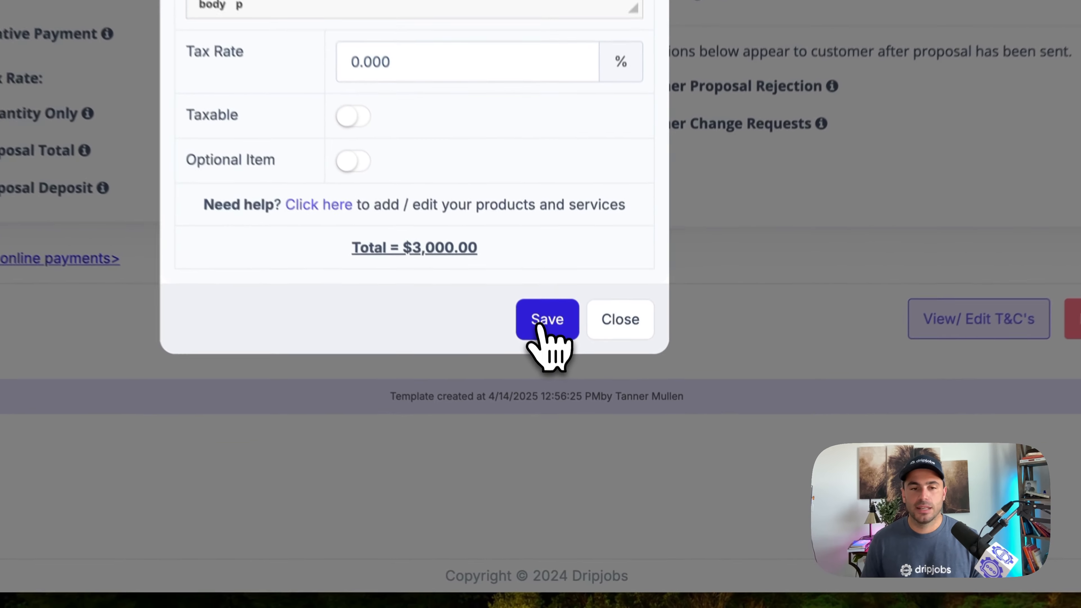
{"action": "left_click", "coordinate": [596, 475]}
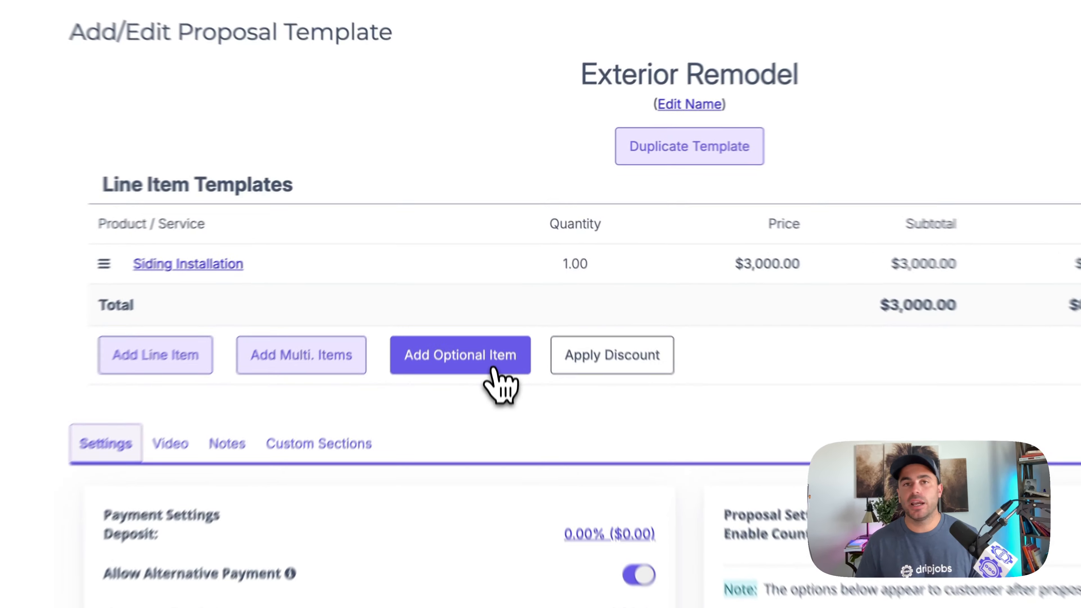
- Add an optional item "Gutter Installation" with quantity 1, price $12 and description "Install new gutters", and save it
{"action": "left_click", "coordinate": [491, 255]}
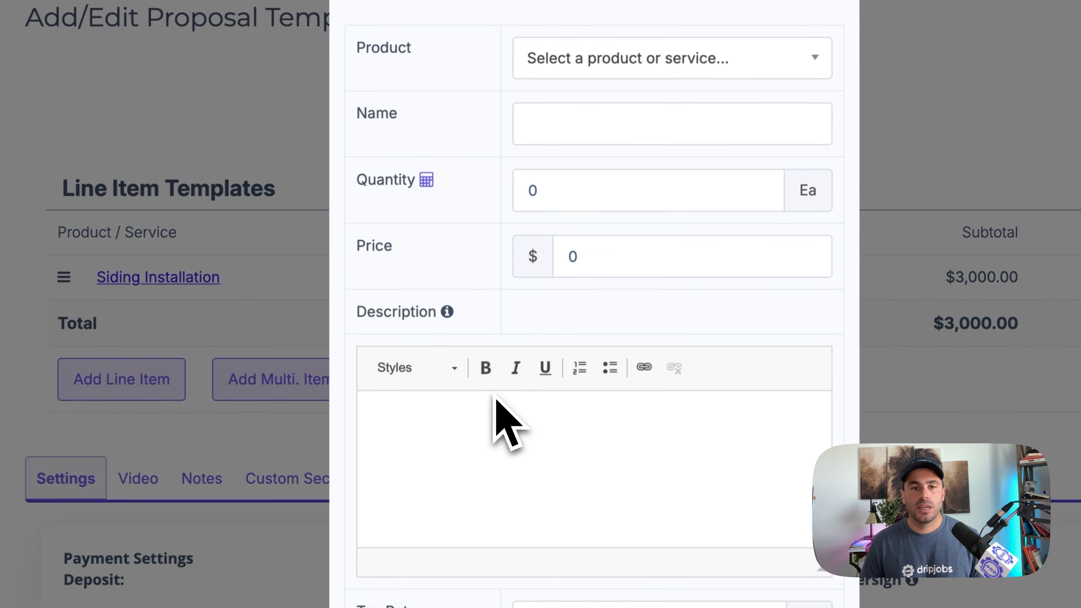
{"action": "left_click", "coordinate": [559, 122]}
{"action": "type", "text": "Gutter"}
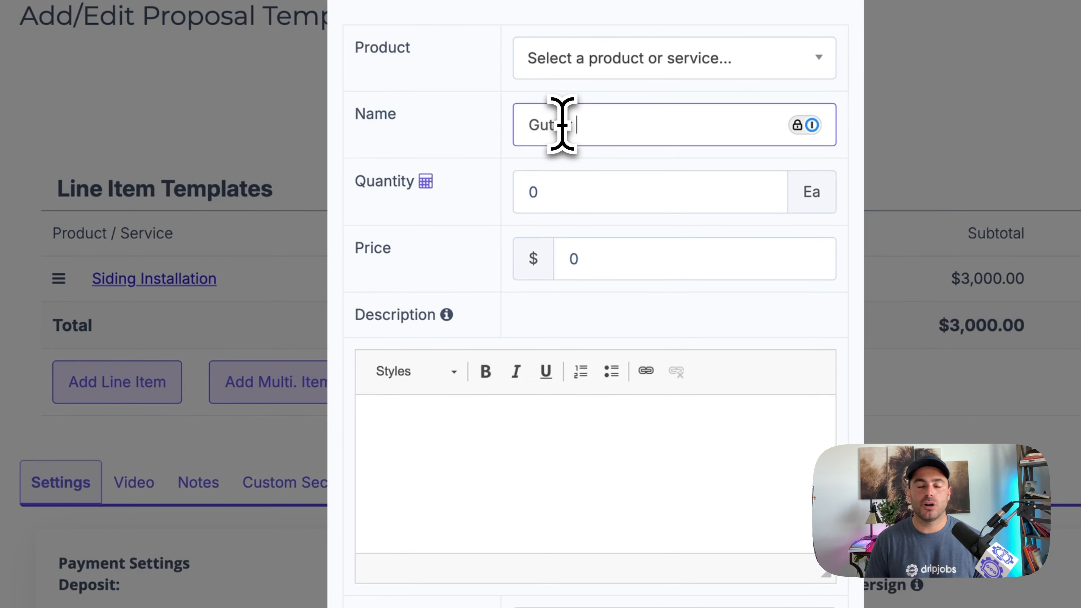
{"action": "type", "text": " Installation"}
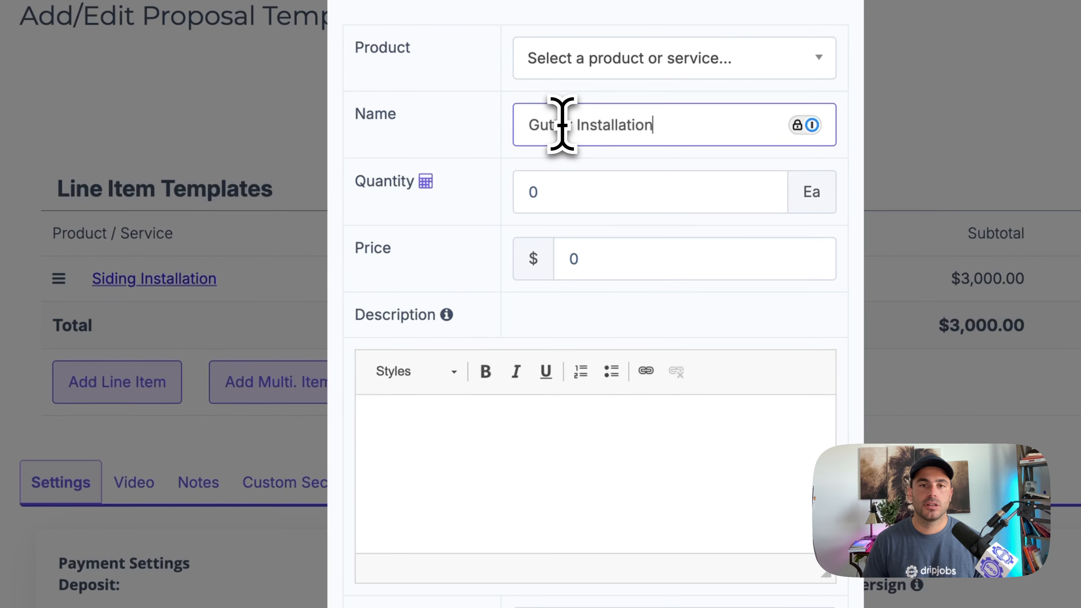
{"action": "left_click", "coordinate": [558, 183]}
{"action": "type", "text": "1"}
{"action": "key", "text": "Tab"}
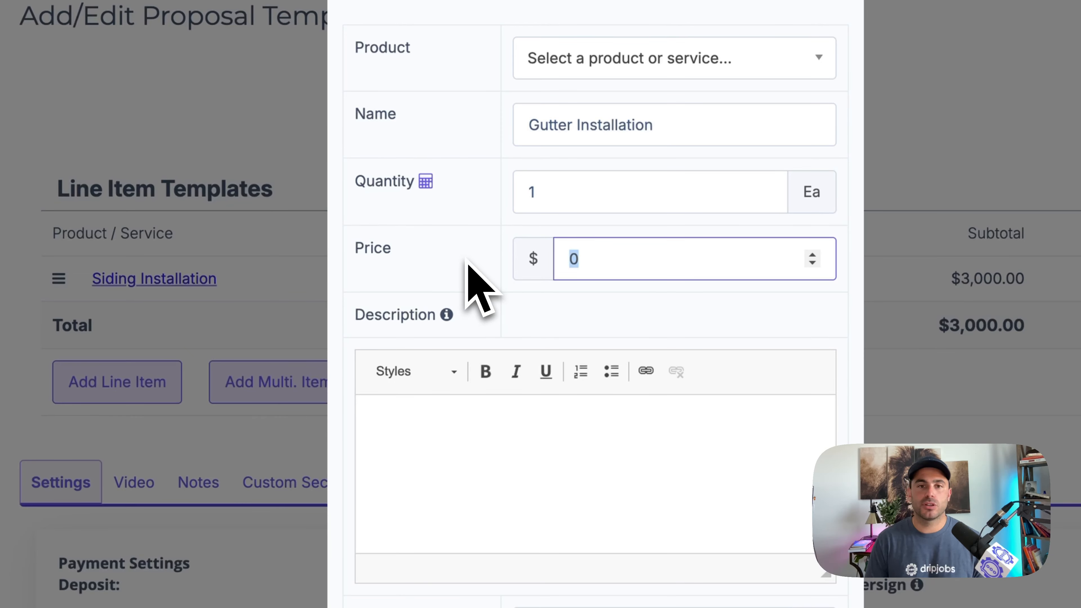
{"action": "left_click", "coordinate": [516, 411]}
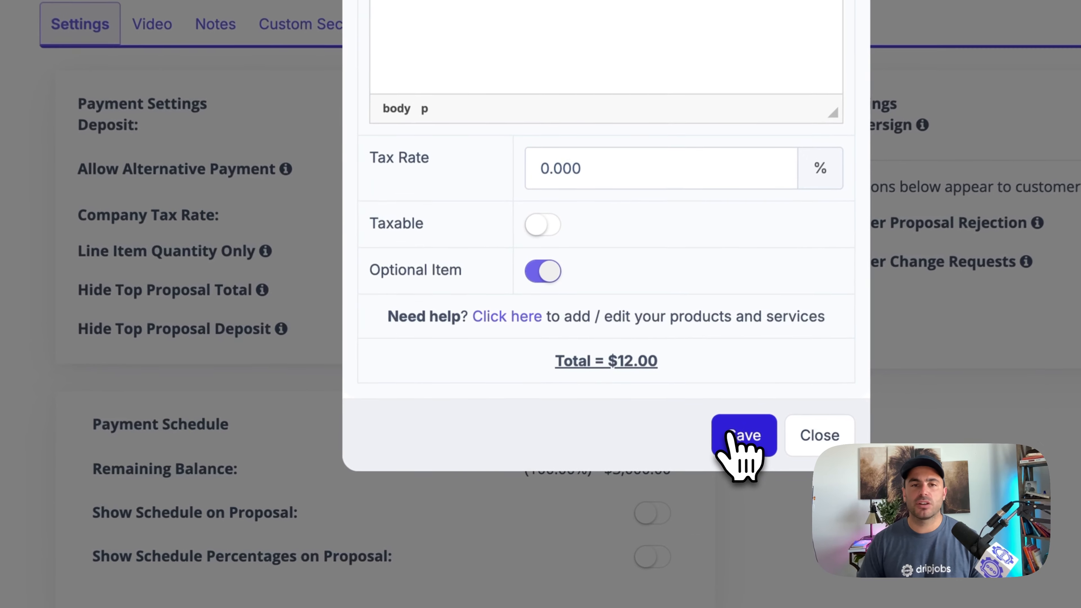
{"action": "left_click", "coordinate": [596, 476]}
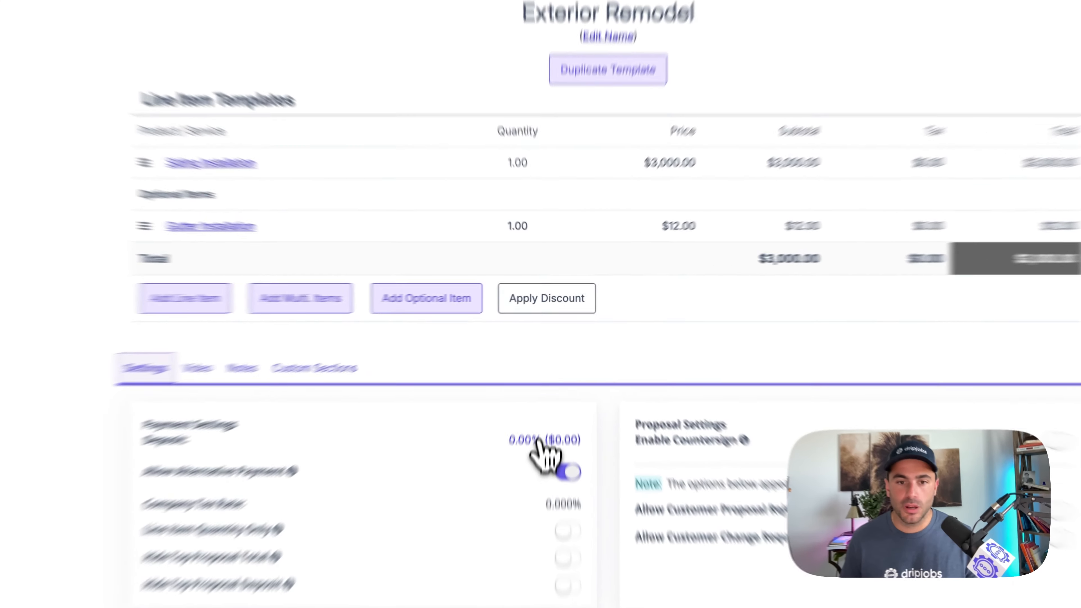
- Set the template's required deposit to 25 percent and save it
{"action": "left_click", "coordinate": [543, 379]}
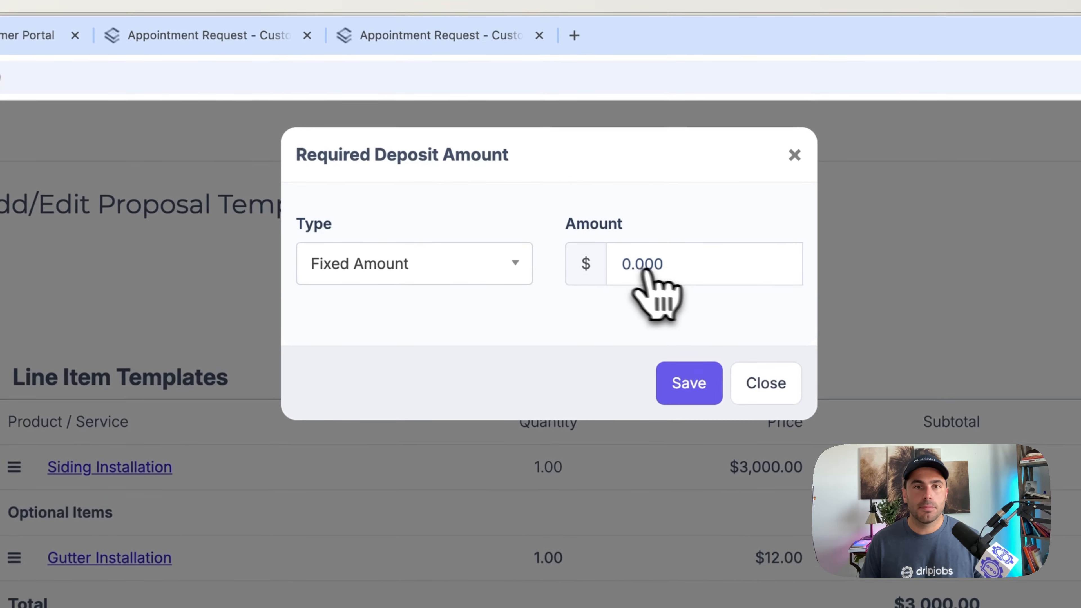
{"action": "left_click", "coordinate": [469, 221]}
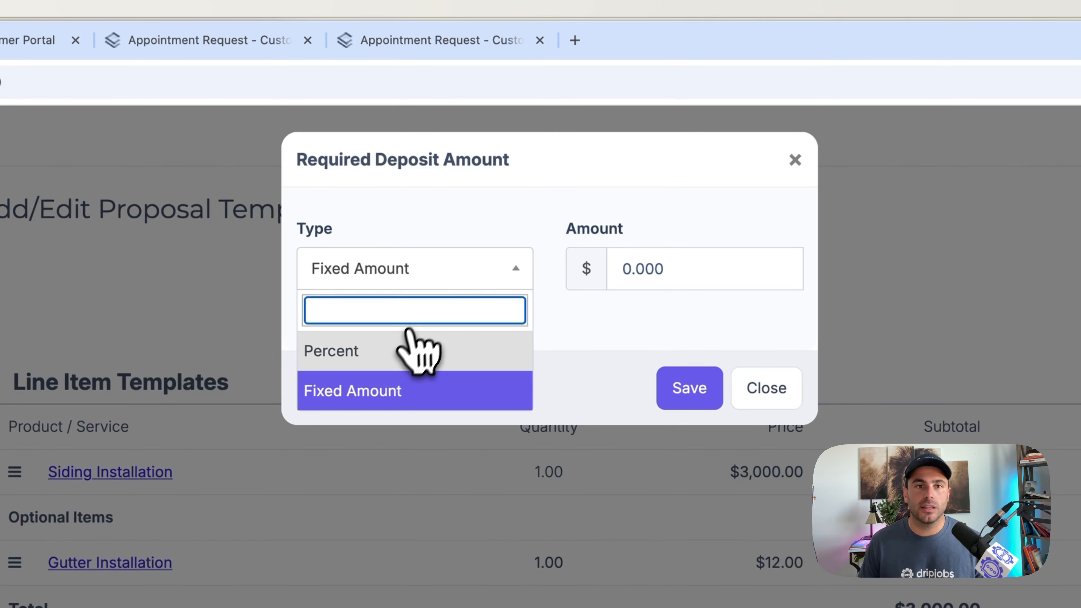
{"action": "left_click", "coordinate": [412, 294]}
{"action": "left_click", "coordinate": [594, 271]}
{"action": "type", "text": "25"}
{"action": "left_click", "coordinate": [691, 387]}
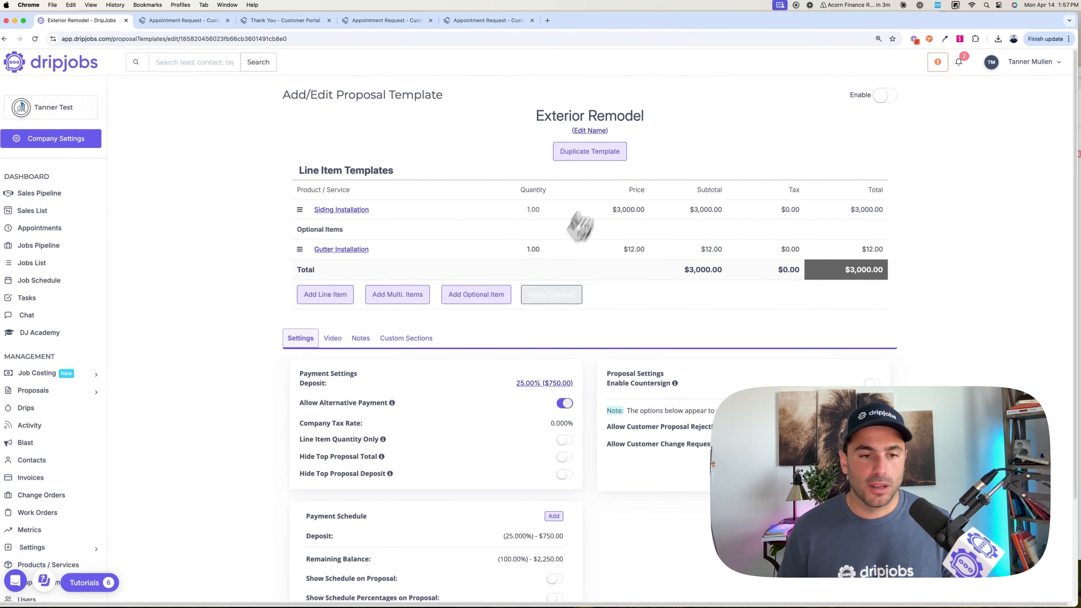
{"action": "scroll", "coordinate": [553, 264], "scroll_direction": "down", "scroll_amount": 2}
{"action": "scroll", "coordinate": [517, 295], "scroll_direction": "down", "scroll_amount": 2}
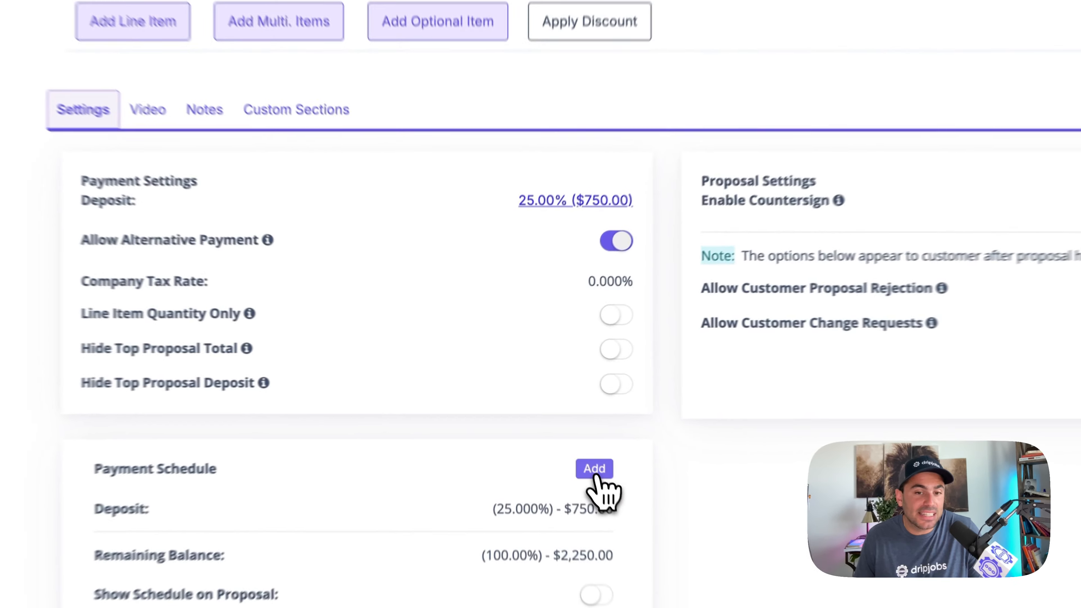
{"action": "left_click", "coordinate": [553, 410]}
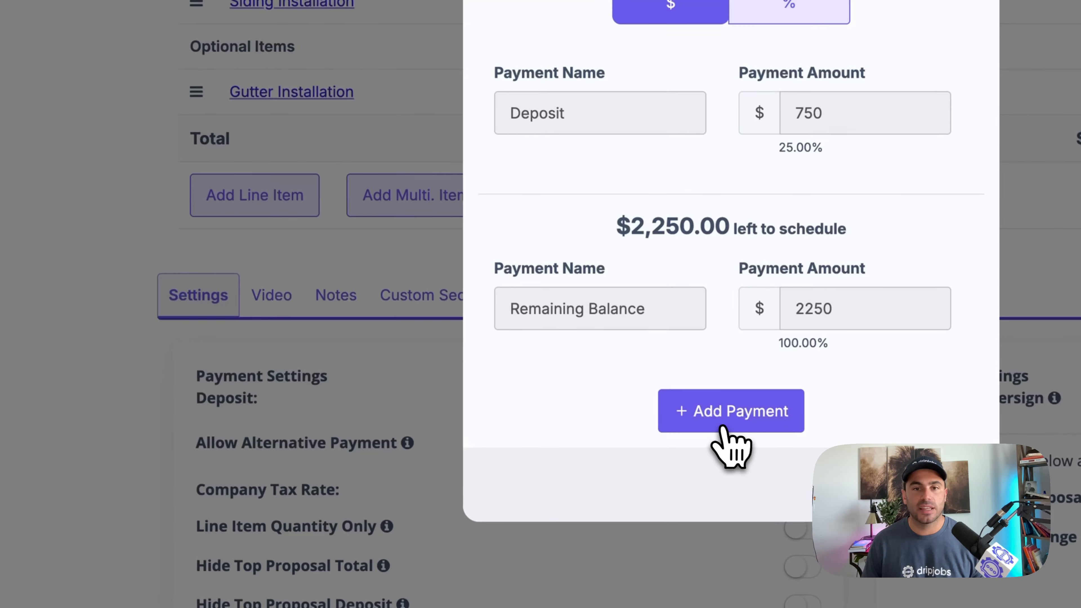
{"action": "left_click", "coordinate": [722, 426]}
{"action": "left_click_drag", "start_coordinate": [642, 309], "coordinate": [458, 314]}
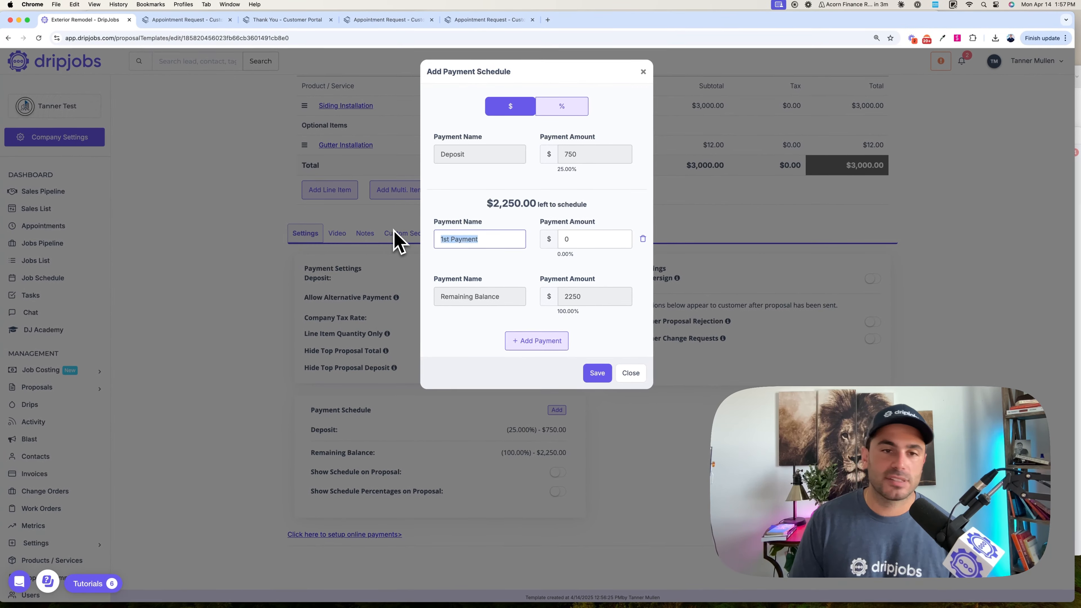
{"action": "type", "text": "First day"}
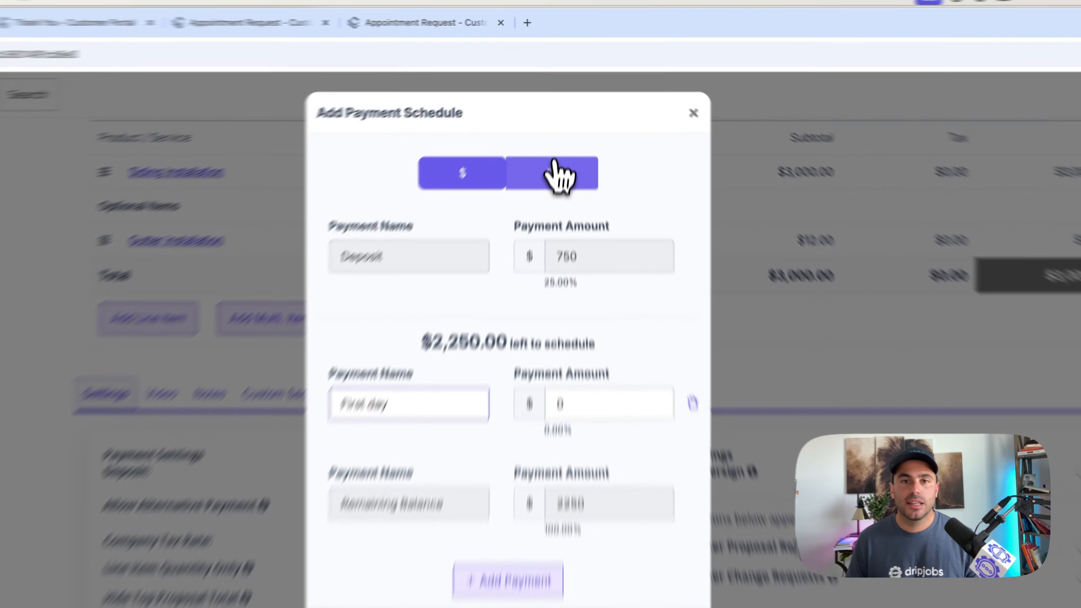
{"action": "left_click", "coordinate": [562, 106]}
{"action": "left_click", "coordinate": [578, 241]}
{"action": "type", "text": "25"}
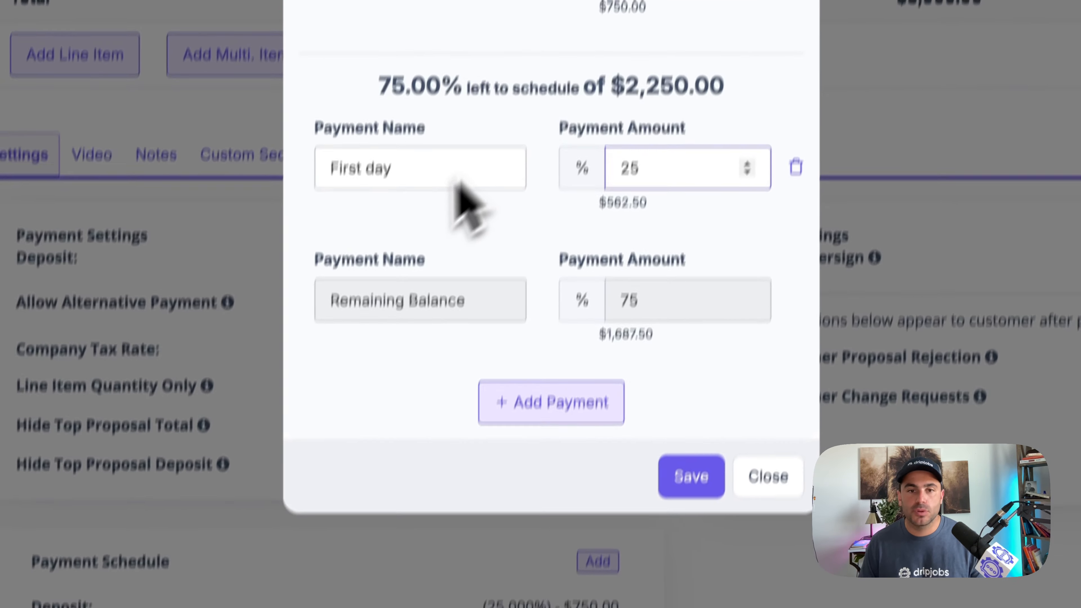
{"action": "left_click", "coordinate": [584, 342]}
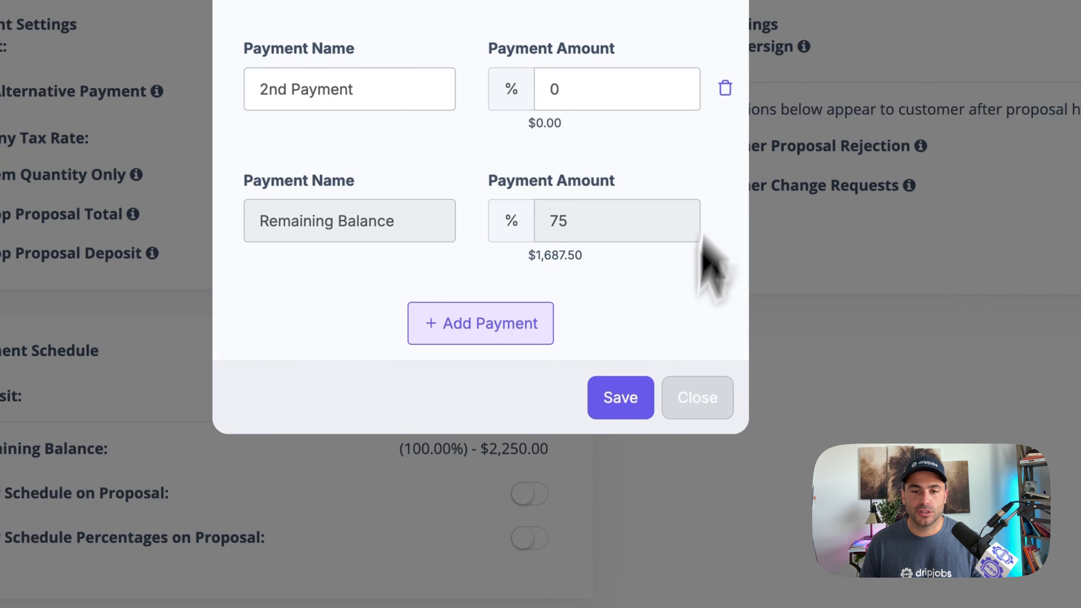
{"action": "left_click", "coordinate": [707, 398]}
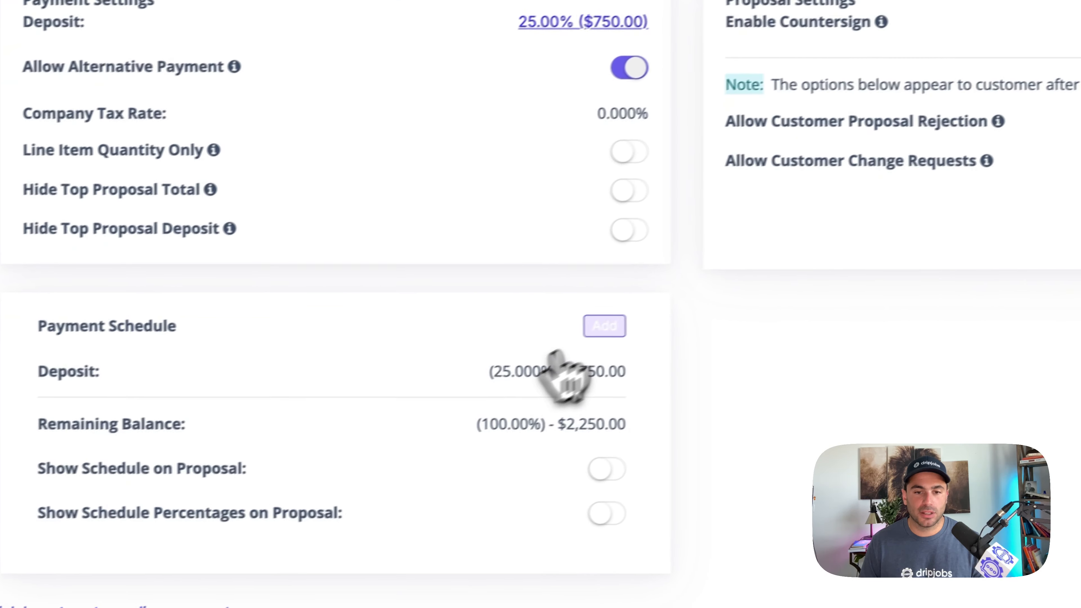
- Add a 25% payment named "After The First Day" to the payment schedule and save it
{"action": "left_click", "coordinate": [637, 326]}
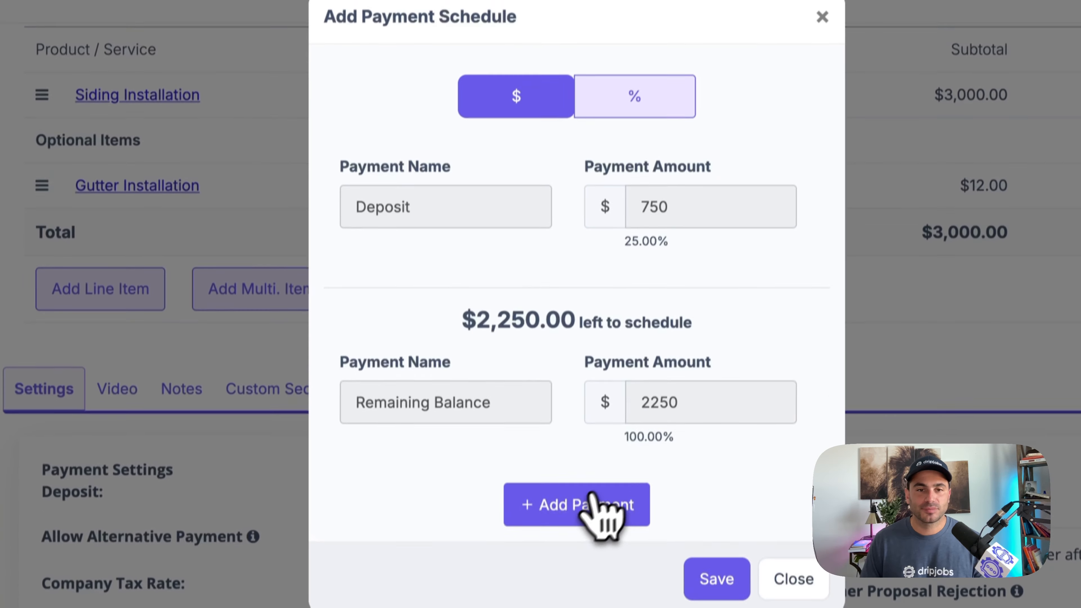
{"action": "left_click", "coordinate": [548, 326]}
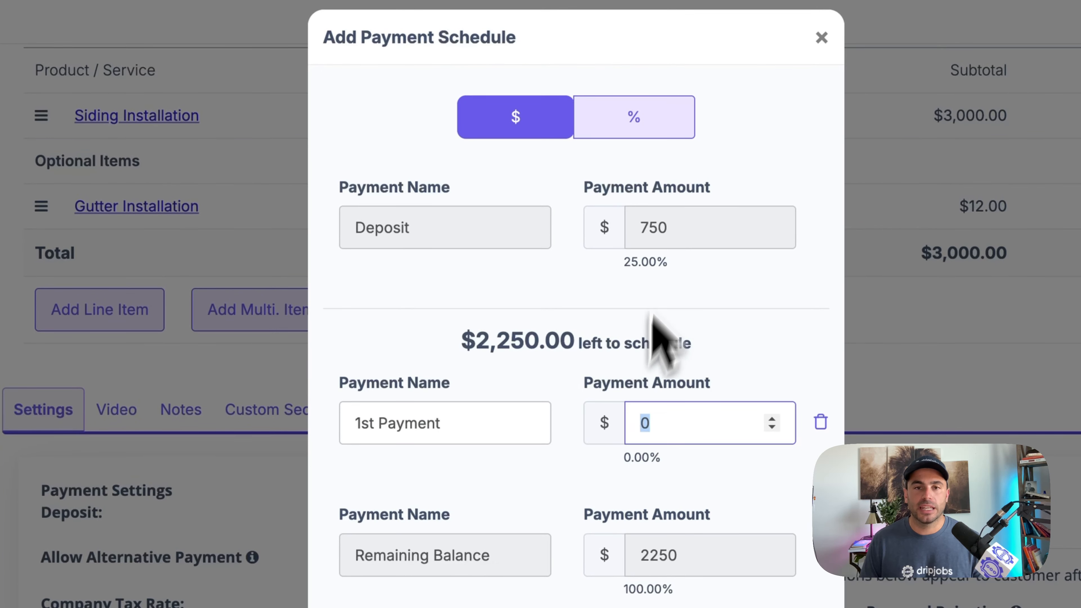
{"action": "left_click", "coordinate": [632, 128]}
{"action": "double_click", "coordinate": [663, 434]}
{"action": "type", "text": "25"}
{"action": "left_click", "coordinate": [399, 422]}
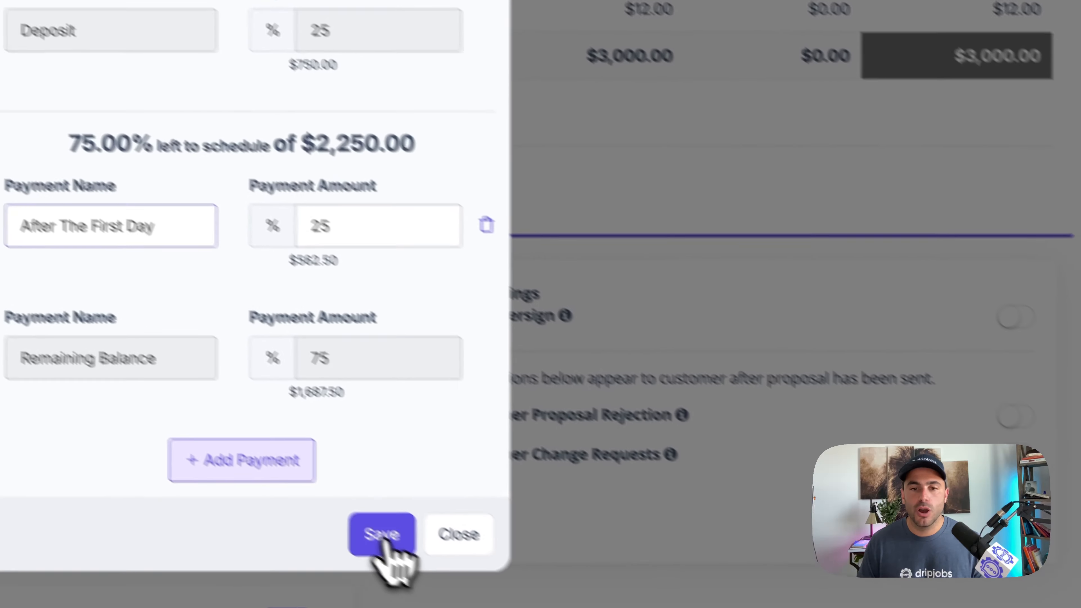
{"action": "left_click", "coordinate": [379, 533]}
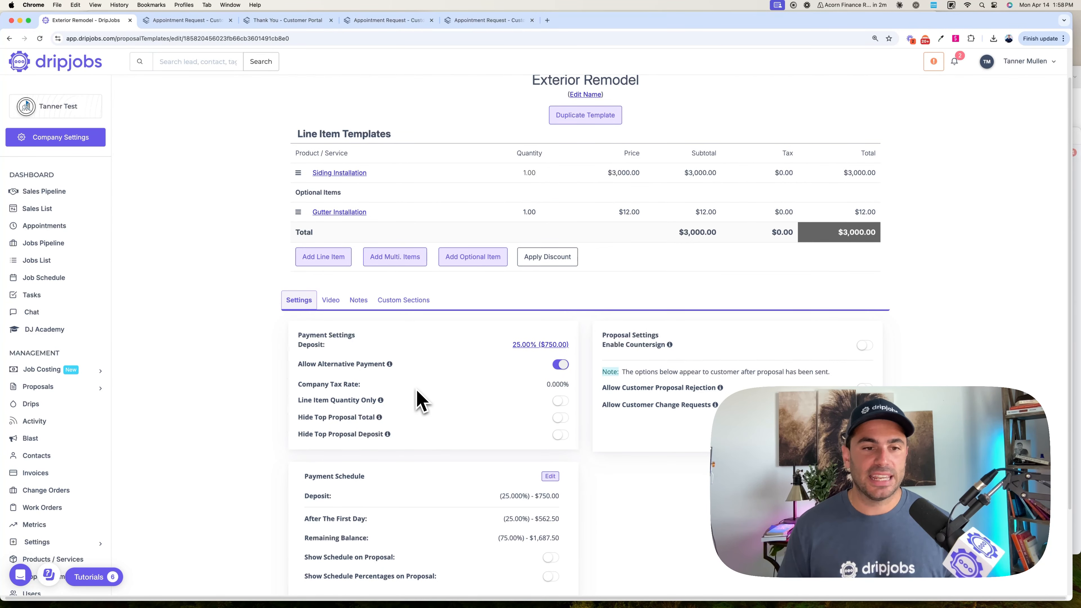
- Show the payment schedule on the proposal and enable countersigning for the template
{"action": "scroll", "coordinate": [444, 398], "scroll_direction": "down", "scroll_amount": 1}
{"action": "left_click", "coordinate": [550, 518]}
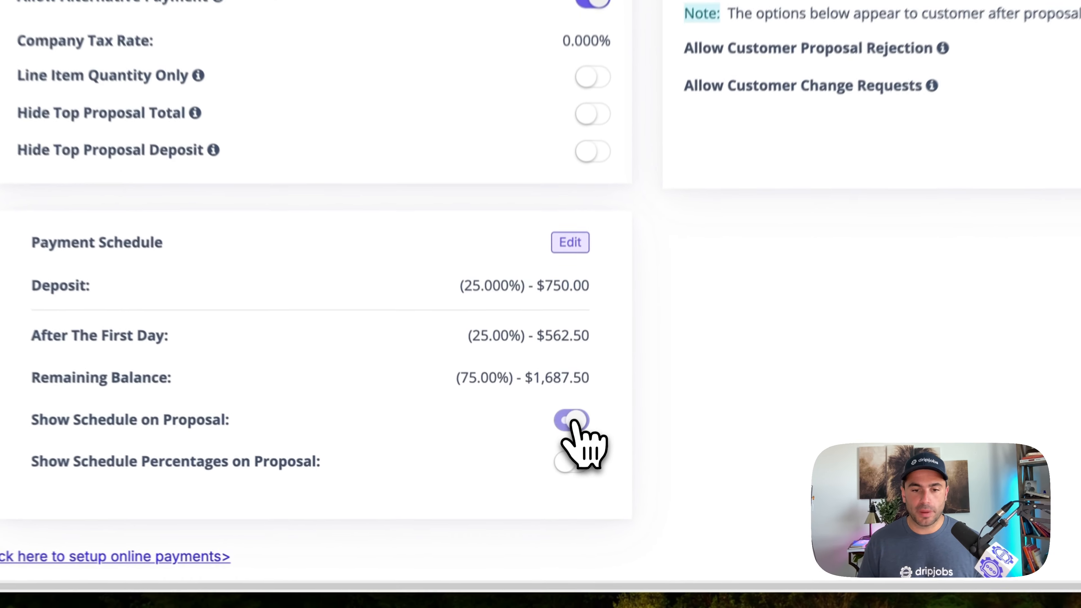
{"action": "scroll", "coordinate": [350, 267], "scroll_direction": "up", "scroll_amount": 2}
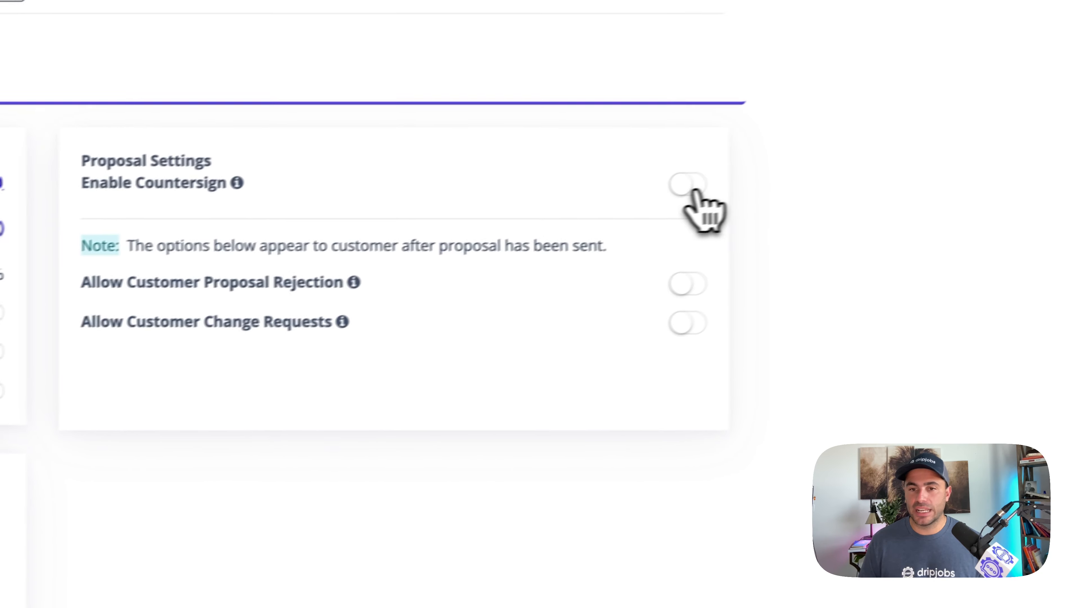
{"action": "left_click", "coordinate": [690, 190]}
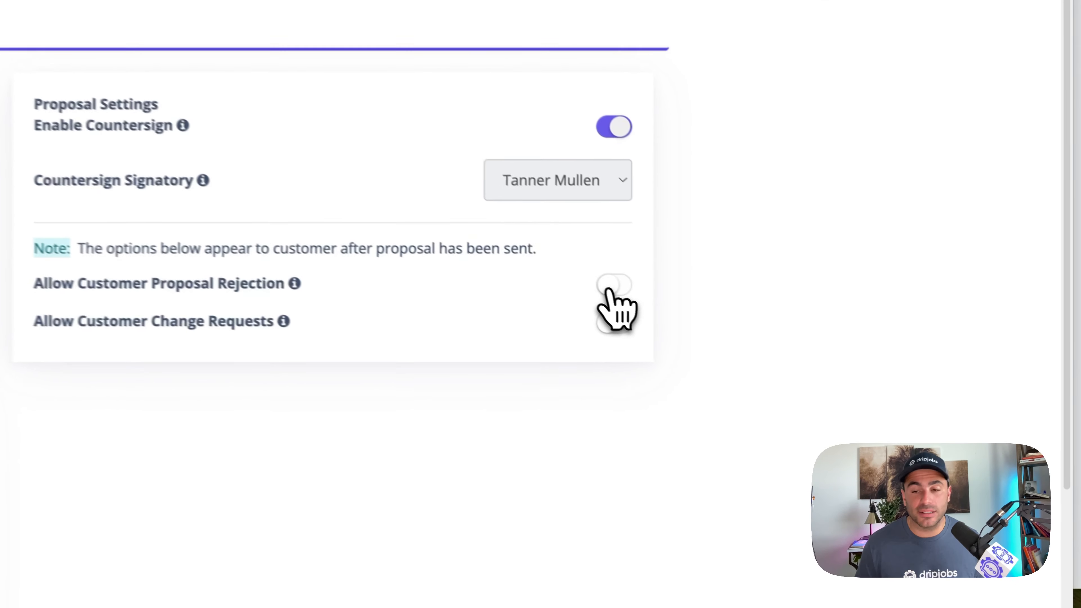
{"action": "left_click", "coordinate": [861, 419]}
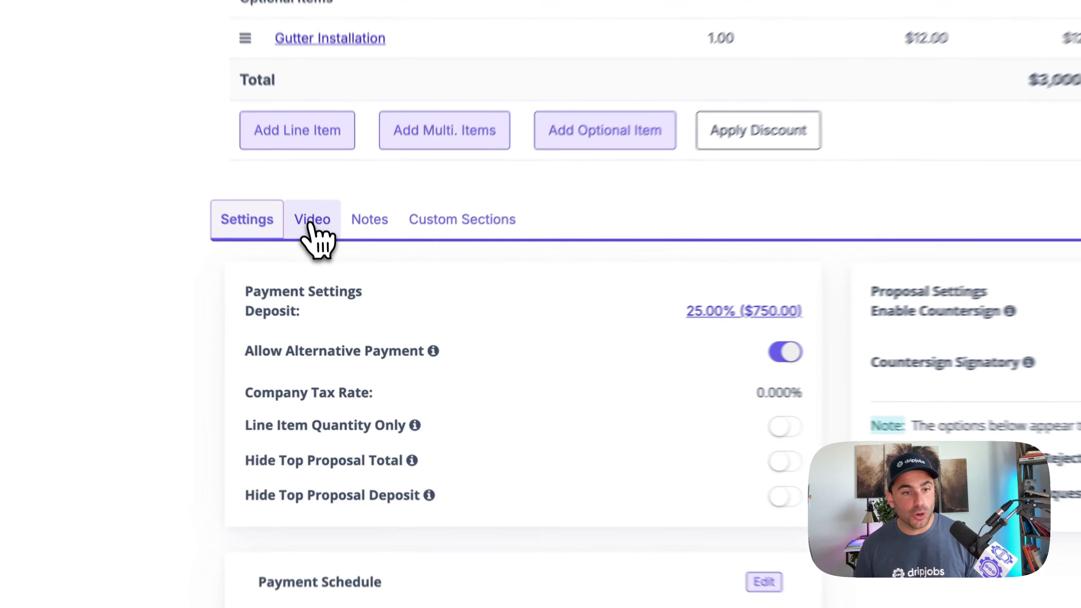
- Look through the template's Video, Notes and Custom Sections areas, return to its settings and enable the template
{"action": "left_click", "coordinate": [311, 219]}
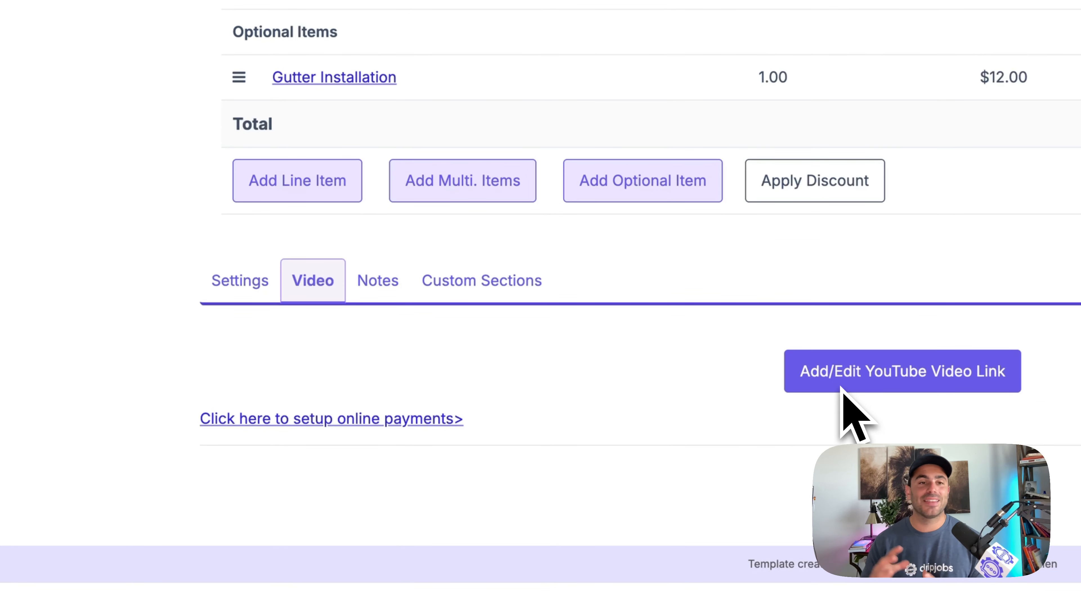
{"action": "left_click", "coordinate": [393, 289]}
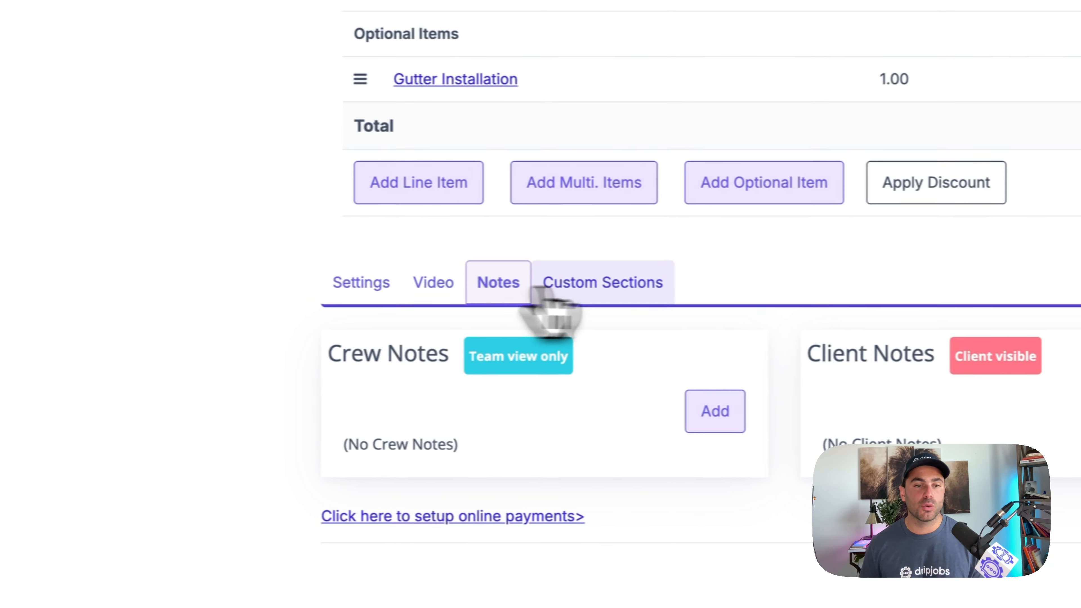
{"action": "left_click", "coordinate": [507, 284]}
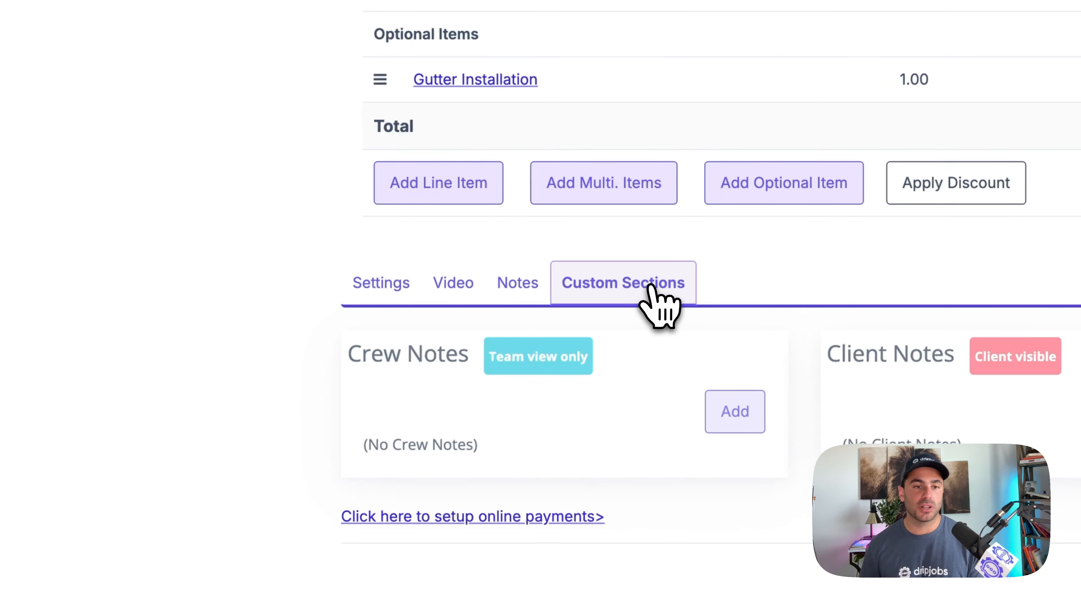
{"action": "left_click", "coordinate": [393, 292]}
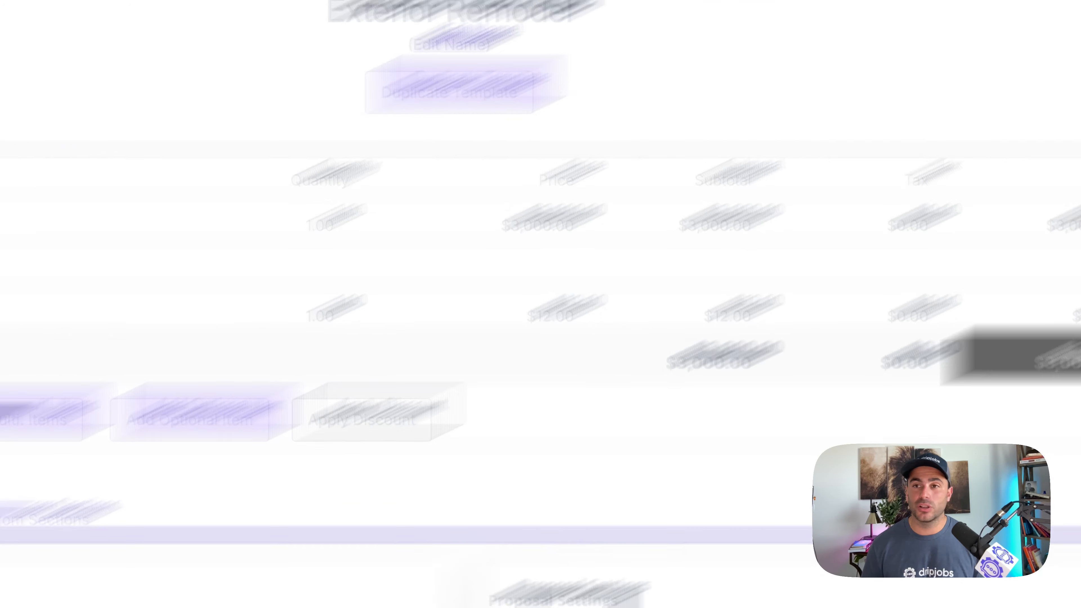
{"action": "left_click", "coordinate": [610, 218]}
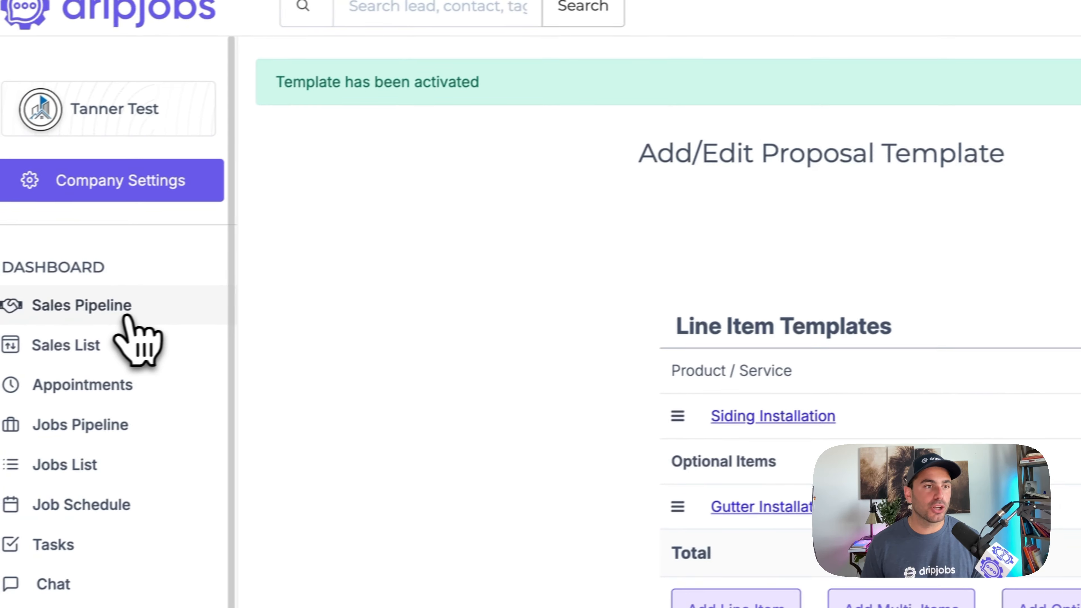
- Start a new proposal for the Facebook lead in the Estimate Scheduled stage, using the Exterior Remodel template
{"action": "left_click", "coordinate": [128, 319]}
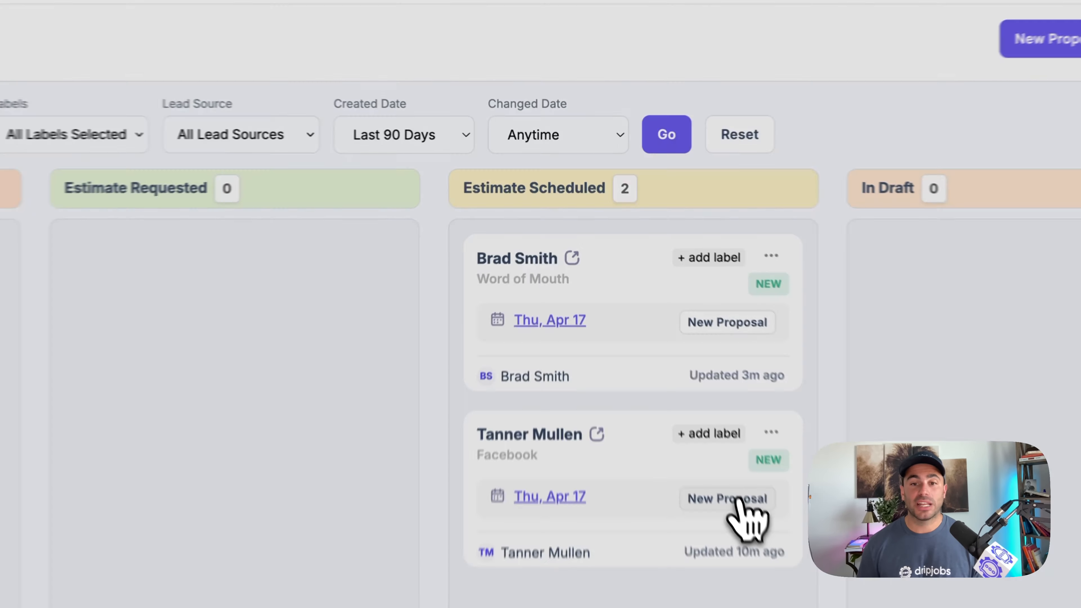
{"action": "left_click", "coordinate": [646, 315]}
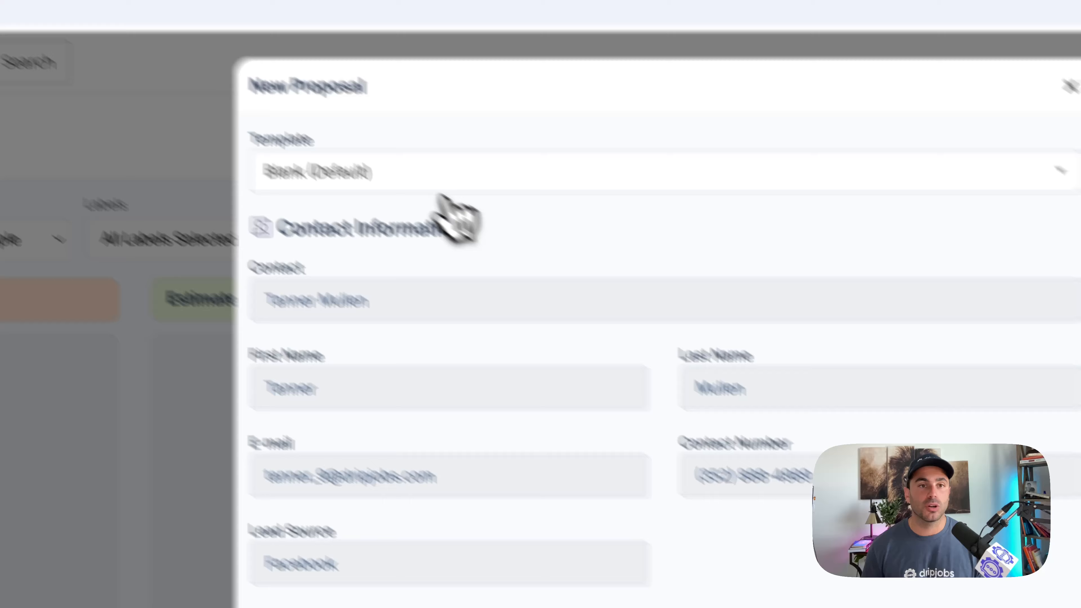
{"action": "left_click", "coordinate": [246, 66]}
{"action": "type", "text": "exter"}
{"action": "left_click", "coordinate": [253, 144]}
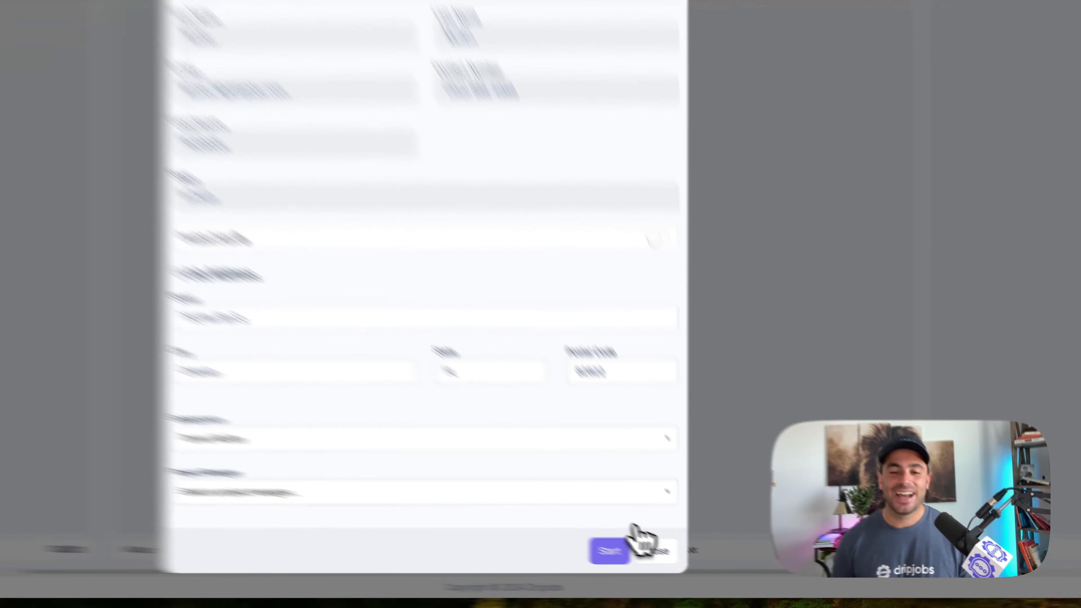
{"action": "left_click", "coordinate": [666, 567]}
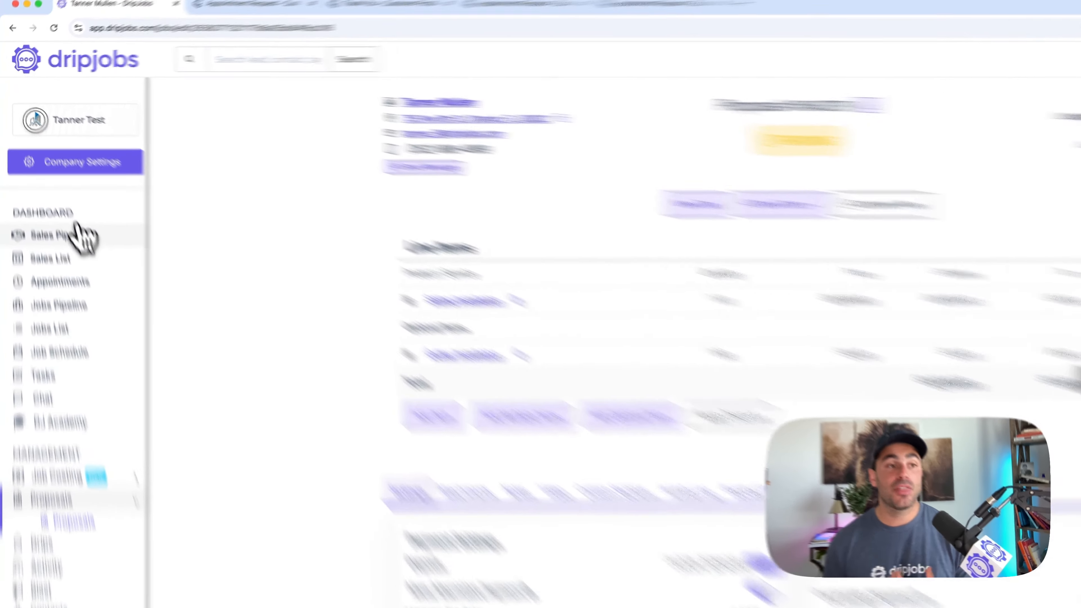
- Check the deal's place in the sales pipeline's In Draft stage and reopen its proposal
{"action": "left_click", "coordinate": [54, 189]}
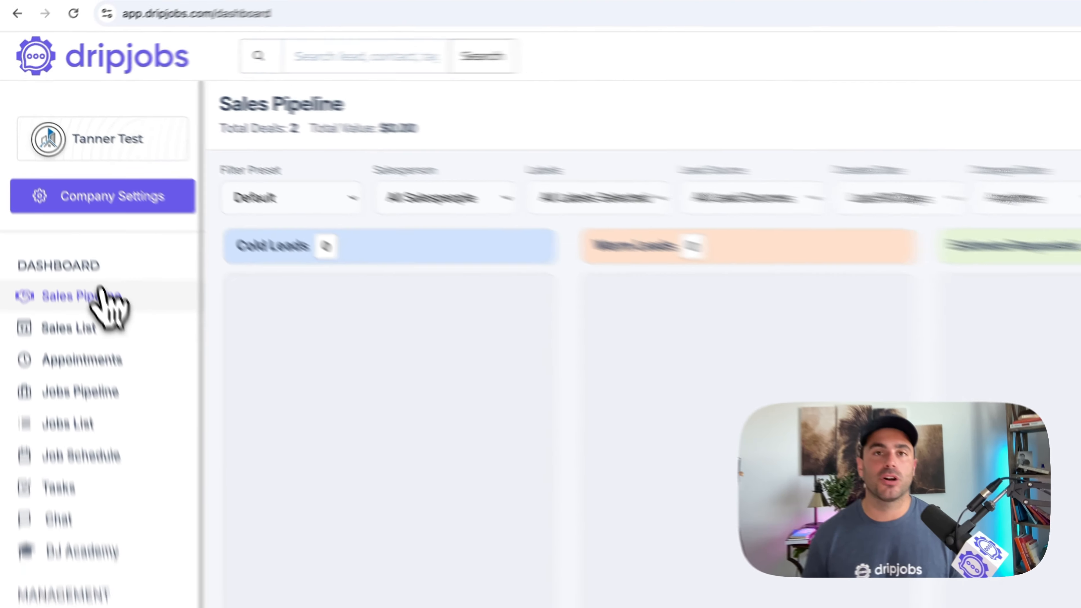
{"action": "scroll", "coordinate": [779, 240], "scroll_direction": "right", "scroll_amount": 5}
{"action": "scroll", "coordinate": [776, 241], "scroll_direction": "right", "scroll_amount": 3}
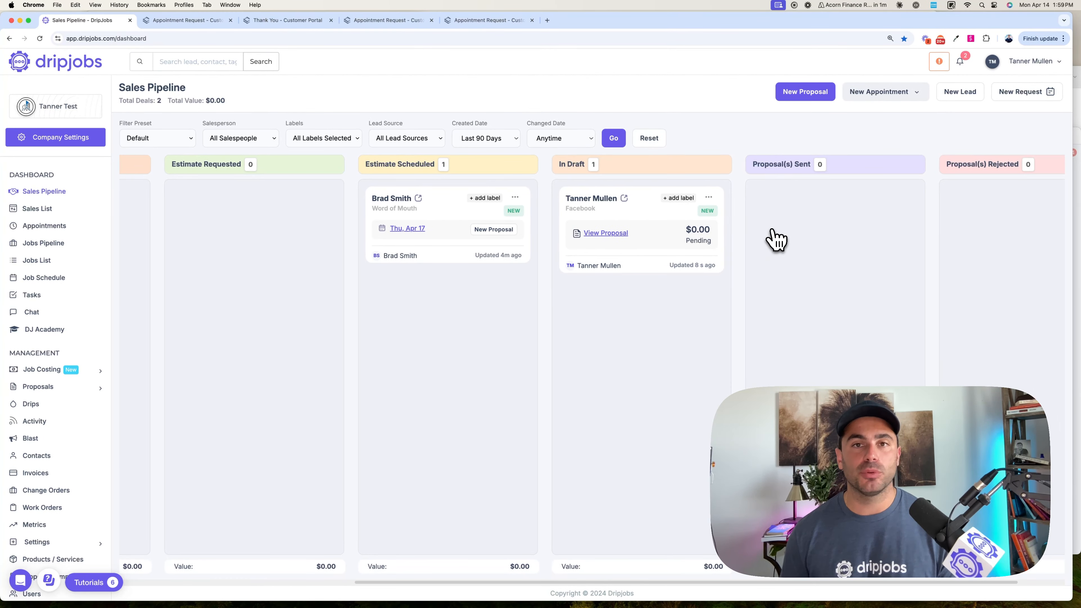
{"action": "scroll", "coordinate": [776, 240], "scroll_direction": "right", "scroll_amount": 2}
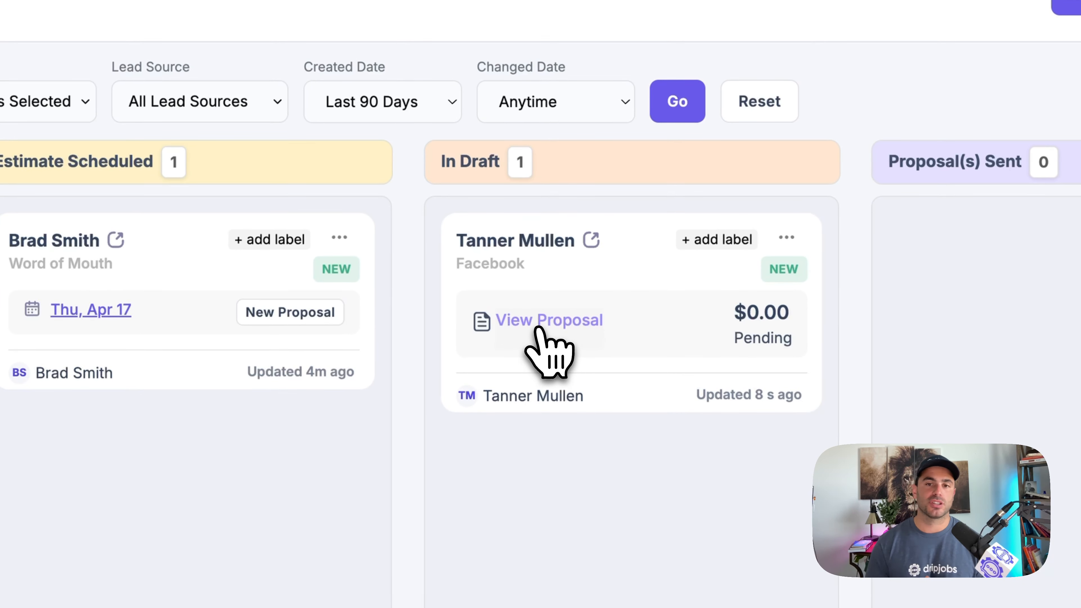
{"action": "left_click", "coordinate": [538, 329]}
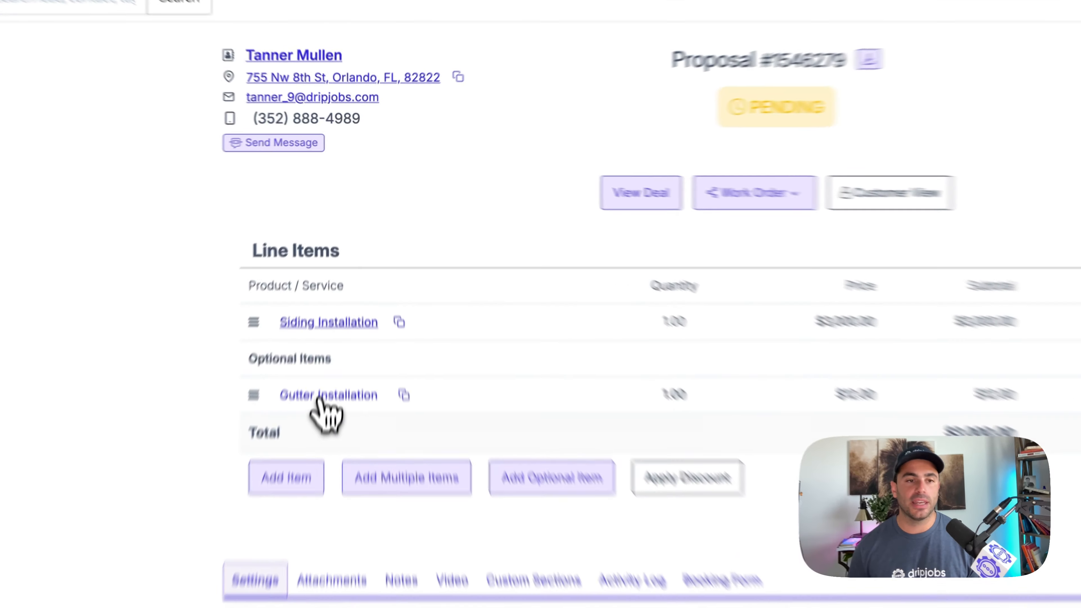
- Set the optional Gutter Installation item's quantity to 200 and save it
{"action": "left_click", "coordinate": [334, 281]}
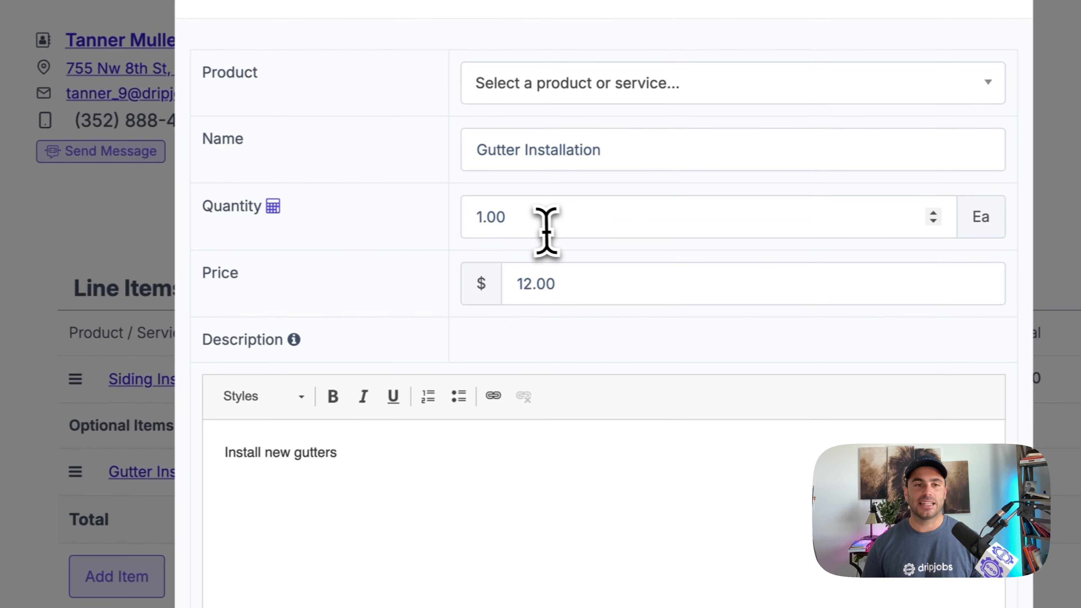
{"action": "left_click", "coordinate": [704, 209]}
{"action": "type", "text": "200"}
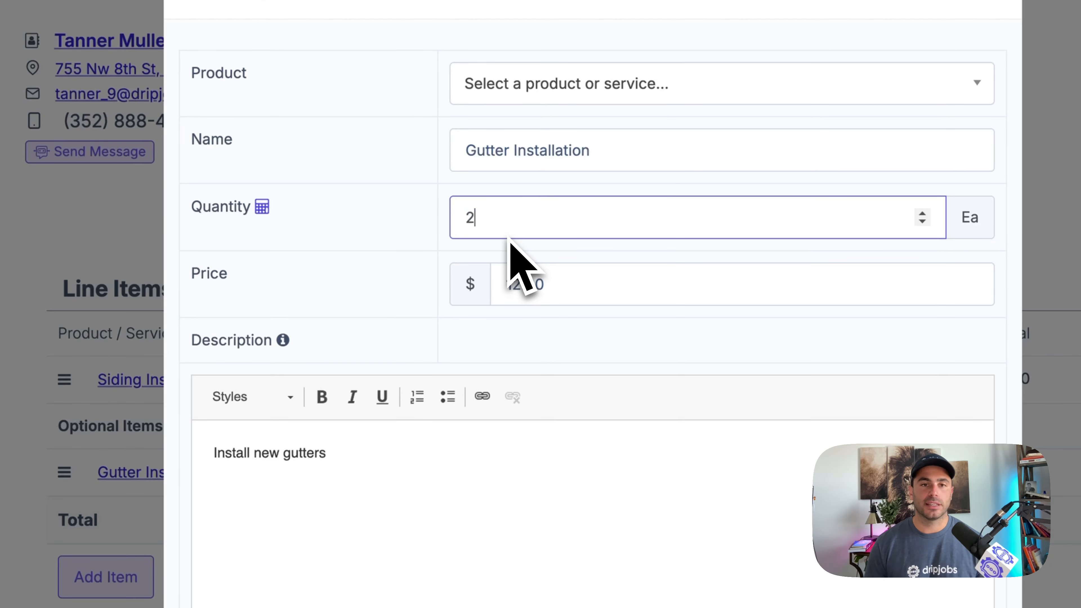
{"action": "left_click", "coordinate": [409, 270]}
{"action": "scroll", "coordinate": [426, 281], "scroll_direction": "down", "scroll_amount": 8}
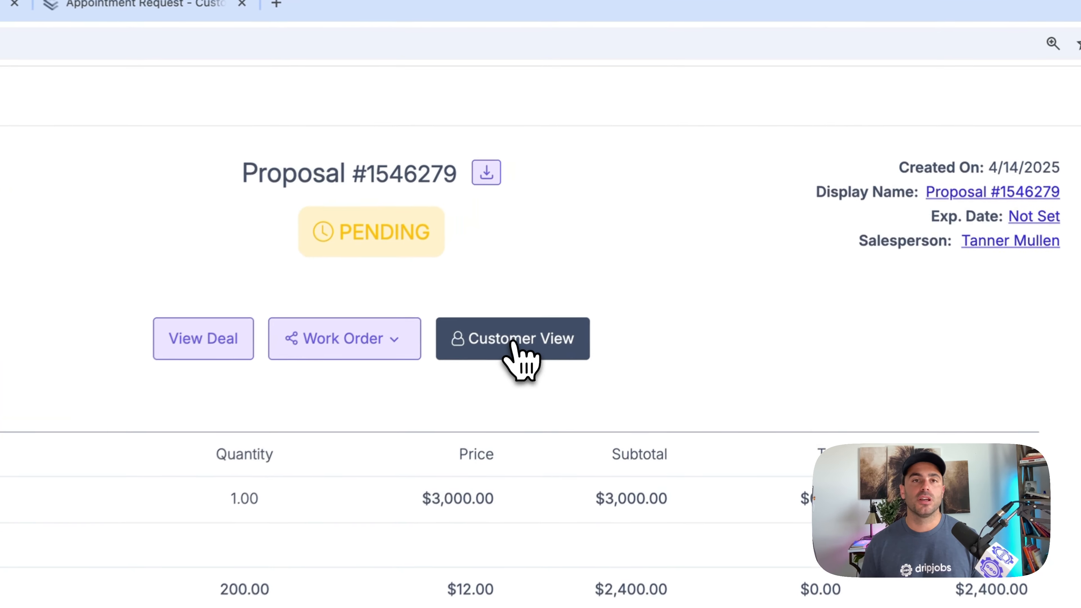
- Open the customer view of the proposal and look over its contents
{"action": "left_click", "coordinate": [515, 340]}
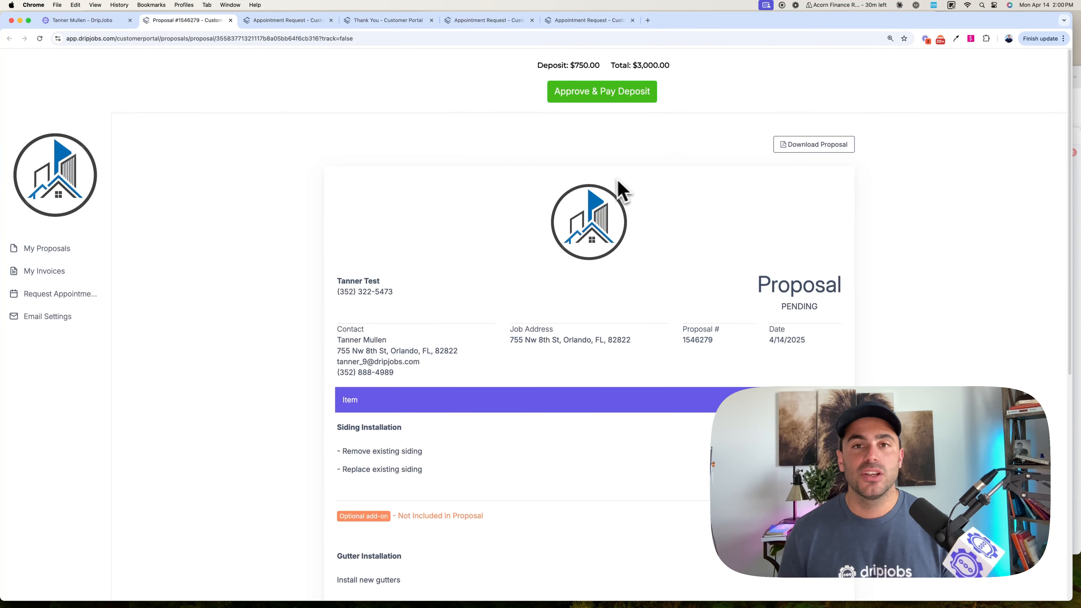
{"action": "scroll", "coordinate": [607, 183], "scroll_direction": "down", "scroll_amount": 1}
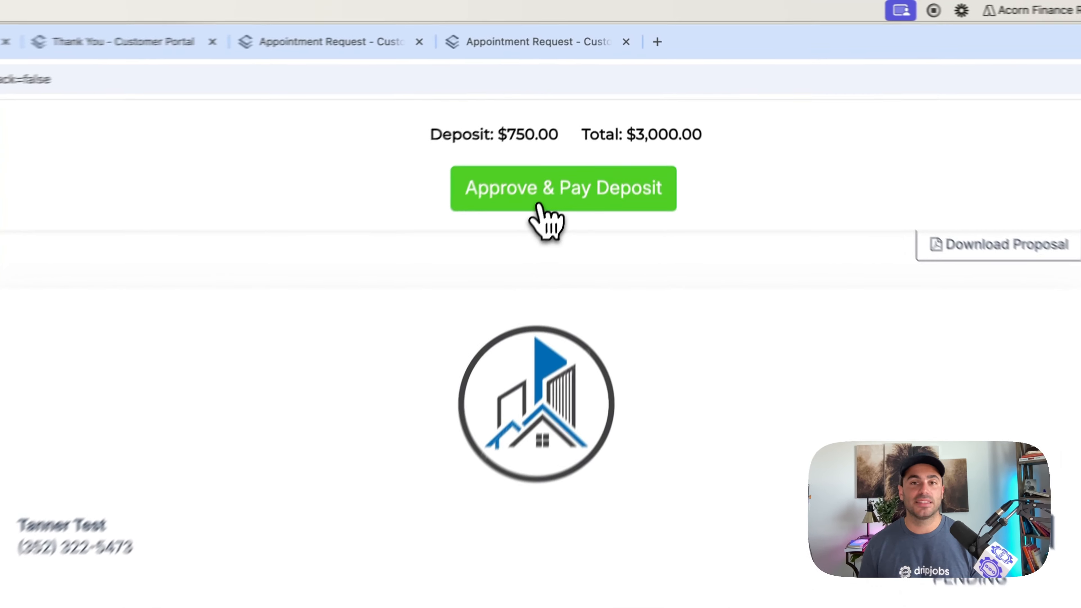
- Try the customer approval by accepting the terms and conditions and drawing a signature, then cancel it
{"action": "left_click", "coordinate": [591, 96]}
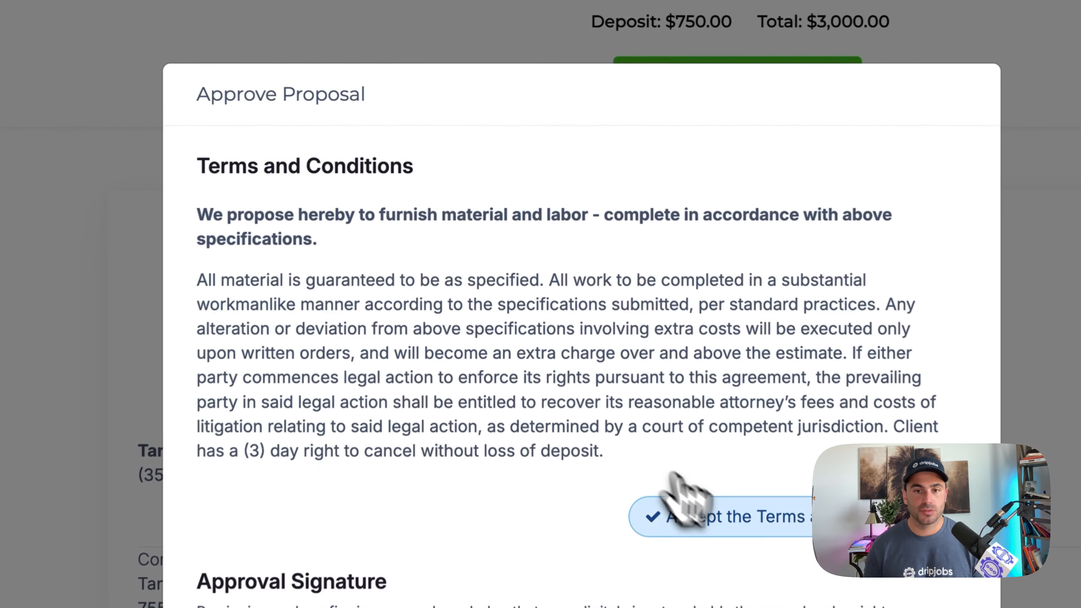
{"action": "scroll", "coordinate": [689, 549], "scroll_direction": "down", "scroll_amount": 10}
{"action": "mouse_move", "coordinate": [351, 247]}
{"action": "left_mouse_down"}
{"action": "mouse_move", "coordinate": [325, 382]}
{"action": "mouse_move", "coordinate": [716, 338]}
{"action": "left_mouse_up"}
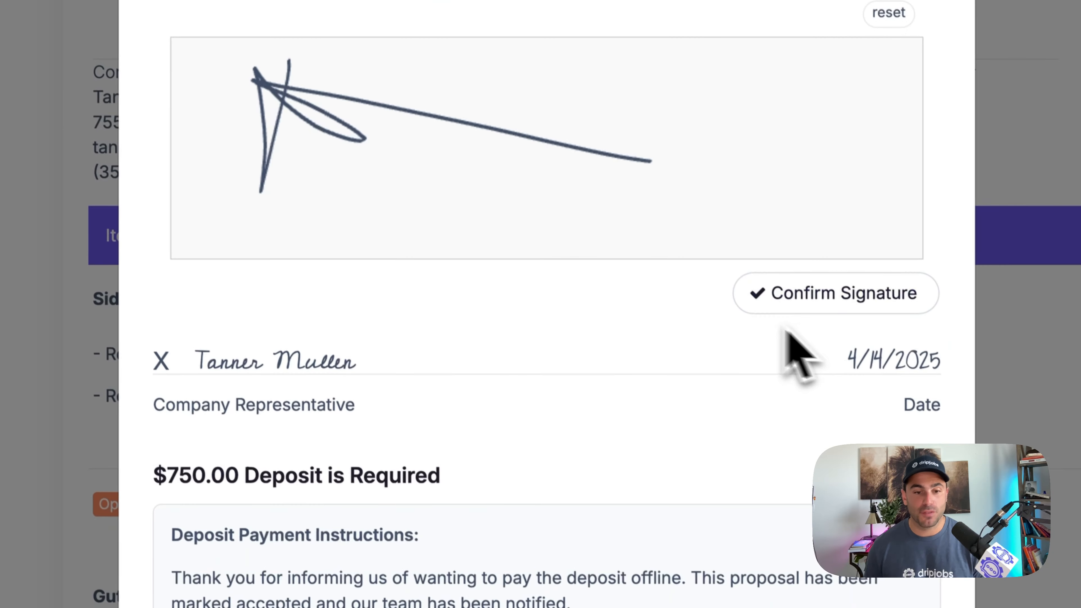
{"action": "scroll", "coordinate": [847, 499], "scroll_direction": "down", "scroll_amount": 3}
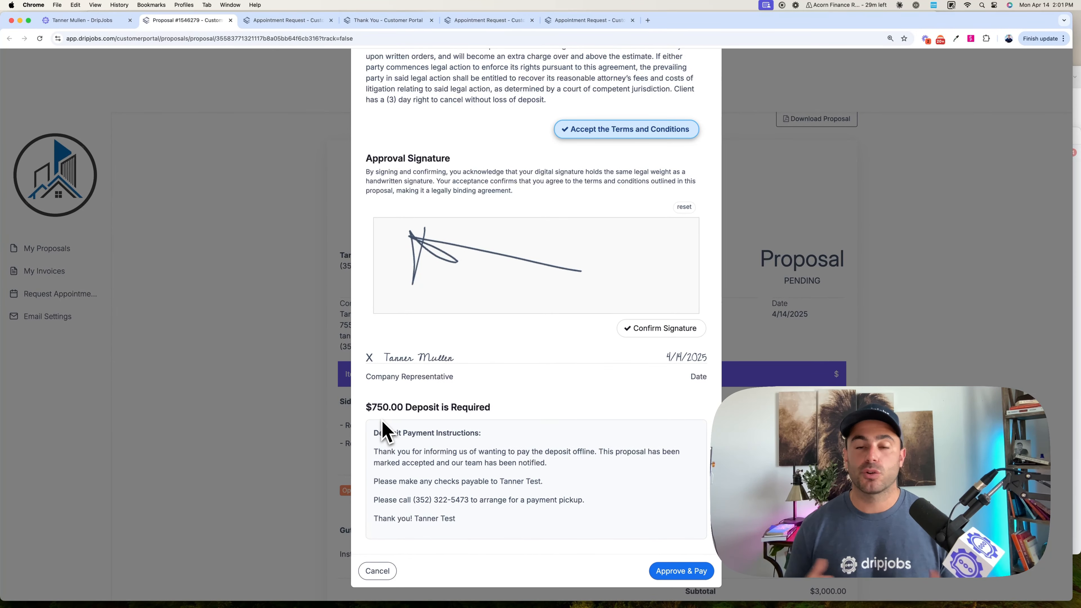
{"action": "scroll", "coordinate": [385, 431], "scroll_direction": "up", "scroll_amount": 5}
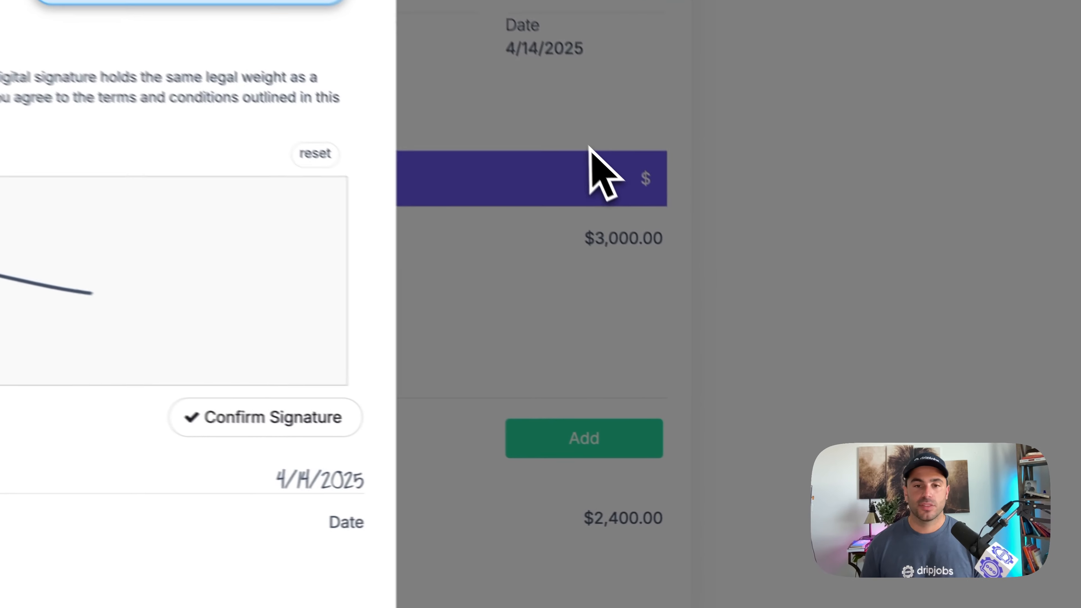
{"action": "scroll", "coordinate": [687, 377], "scroll_direction": "down", "scroll_amount": 4}
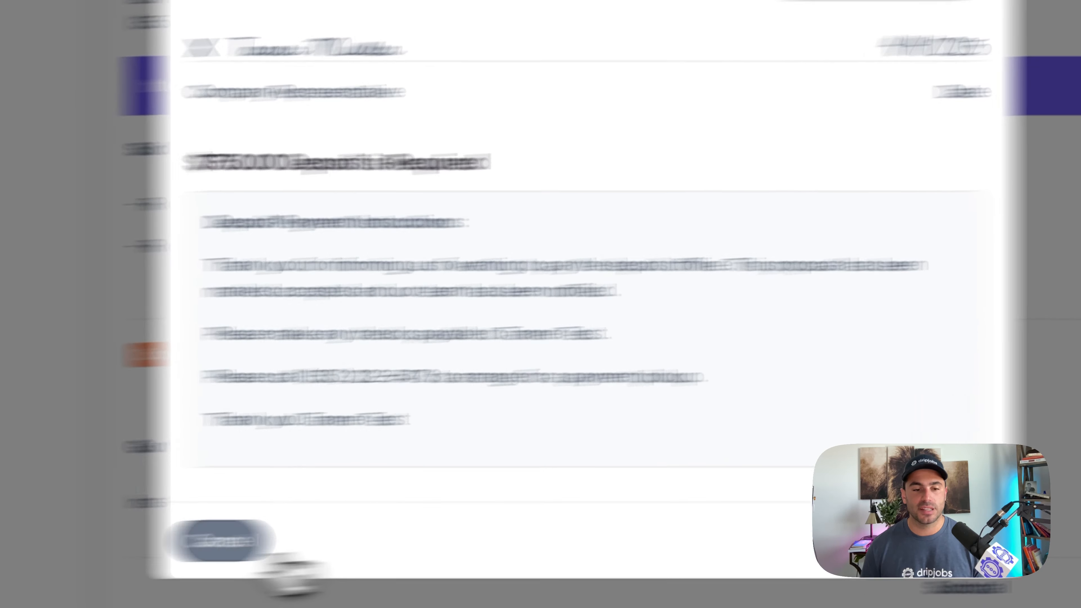
{"action": "left_click", "coordinate": [222, 540]}
- Add the optional Gutter Installation to the proposal as the customer and review the totals and payment schedule
{"action": "scroll", "coordinate": [532, 310], "scroll_direction": "down", "scroll_amount": 3}
{"action": "scroll", "coordinate": [534, 309], "scroll_direction": "down", "scroll_amount": 4}
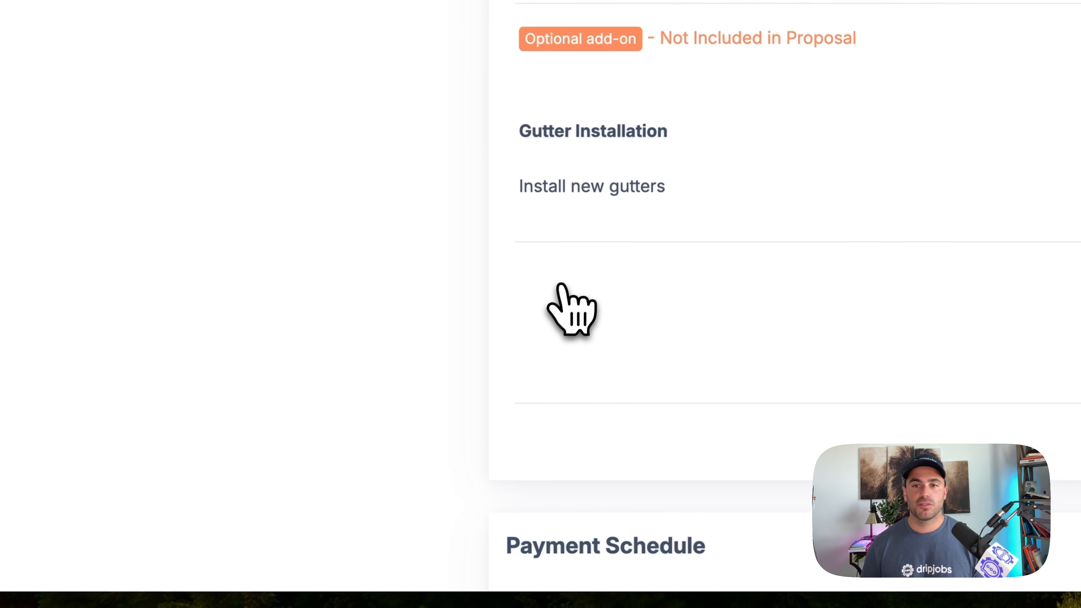
{"action": "scroll", "coordinate": [617, 181], "scroll_direction": "up", "scroll_amount": 6}
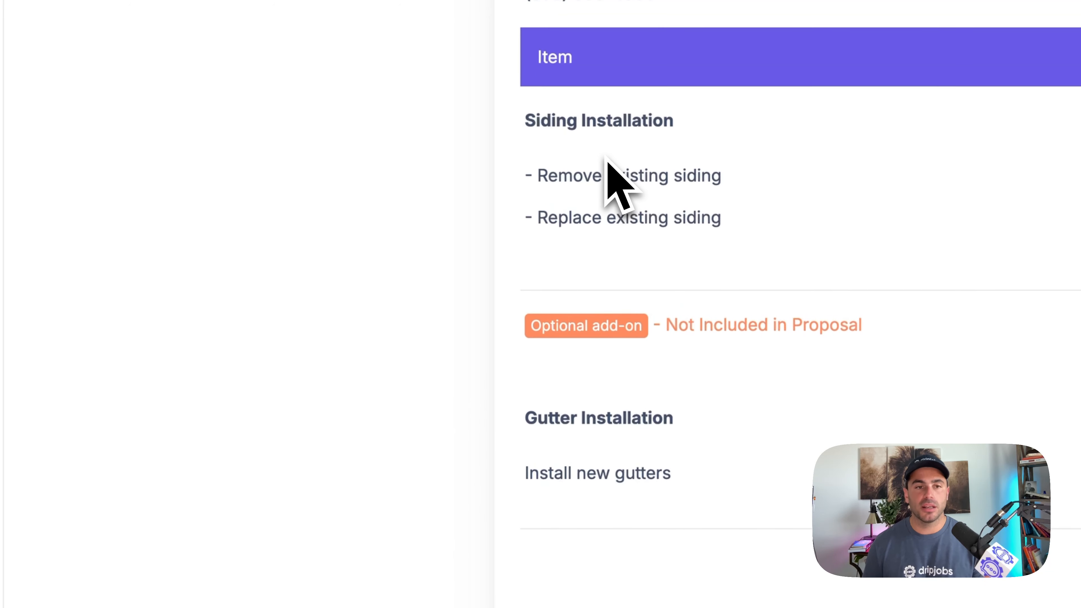
{"action": "scroll", "coordinate": [604, 161], "scroll_direction": "down", "scroll_amount": 2}
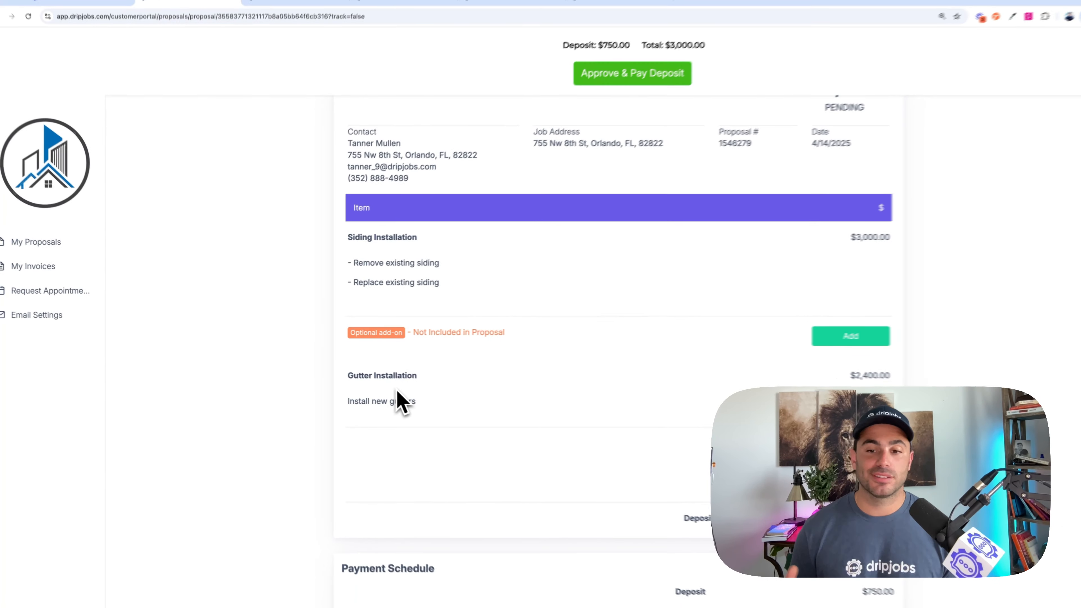
{"action": "scroll", "coordinate": [504, 441], "scroll_direction": "down", "scroll_amount": 2}
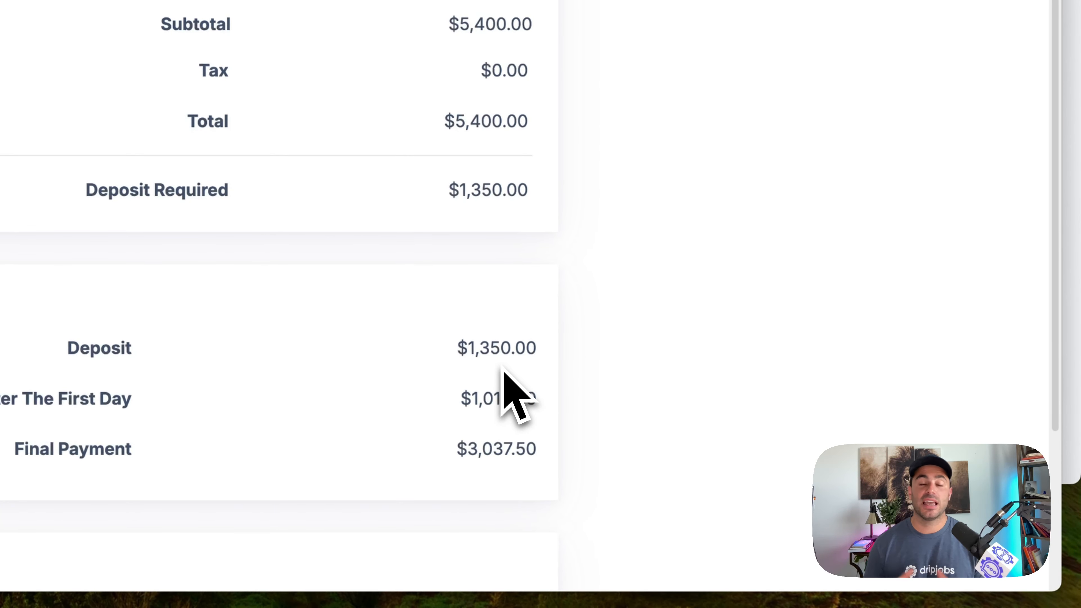
{"action": "scroll", "coordinate": [179, 260], "scroll_direction": "down", "scroll_amount": 3}
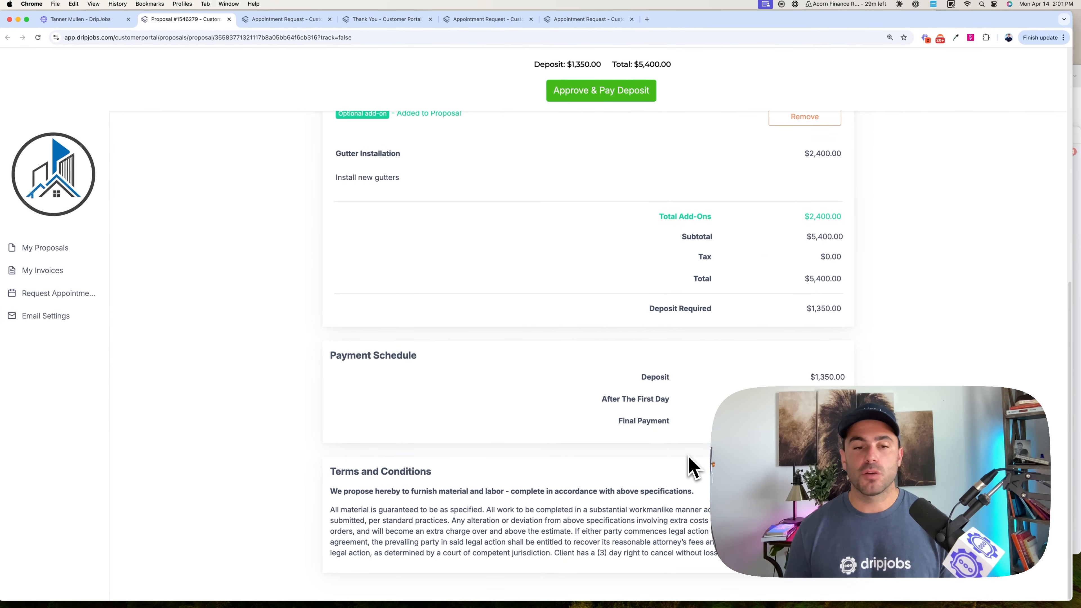
{"action": "scroll", "coordinate": [691, 466], "scroll_direction": "up", "scroll_amount": 10}
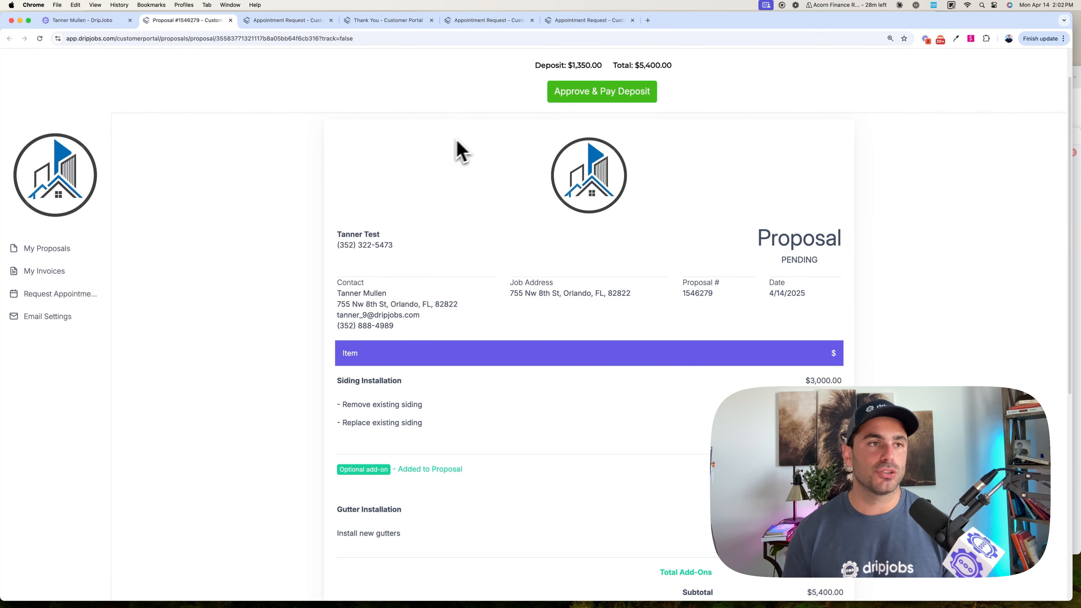
- Return to the proposal's editing page and look at its Attachments area and approval options
{"action": "left_click", "coordinate": [83, 21]}
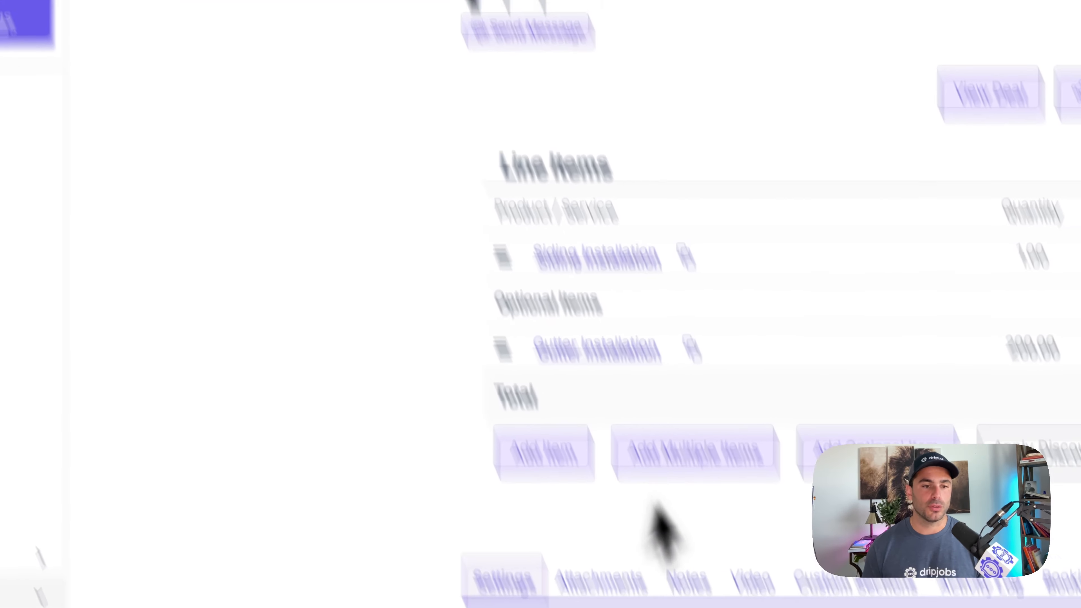
{"action": "left_click", "coordinate": [524, 364]}
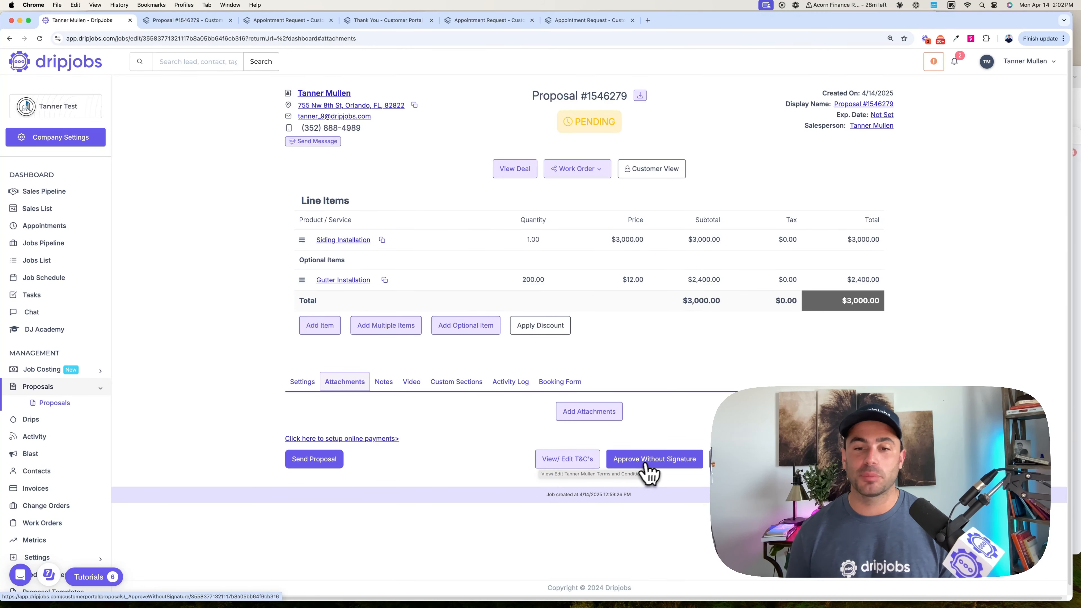
{"action": "scroll", "coordinate": [651, 468], "scroll_direction": "down", "scroll_amount": 1}
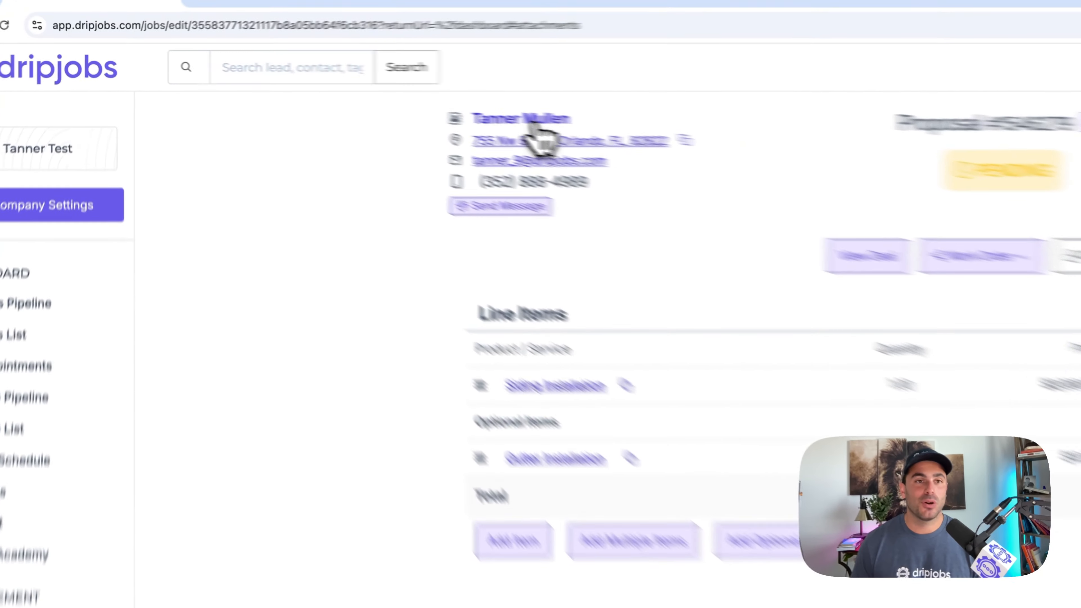
- Open the proposal's contact record, correct the contact's e-mail address, save it and return to the proposal
{"action": "left_click", "coordinate": [641, 134]}
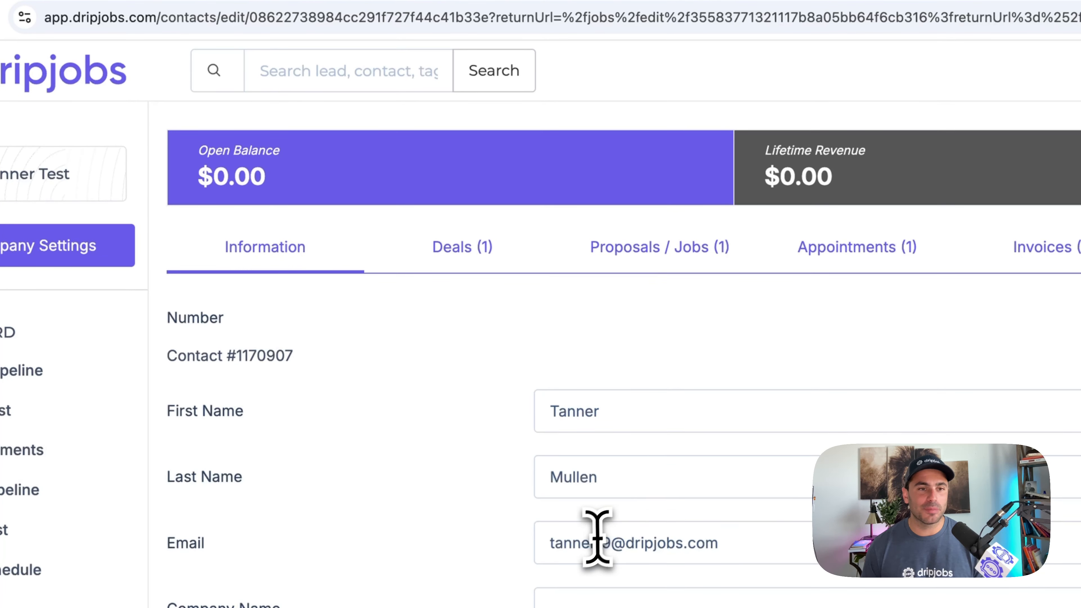
{"action": "left_click", "coordinate": [599, 541]}
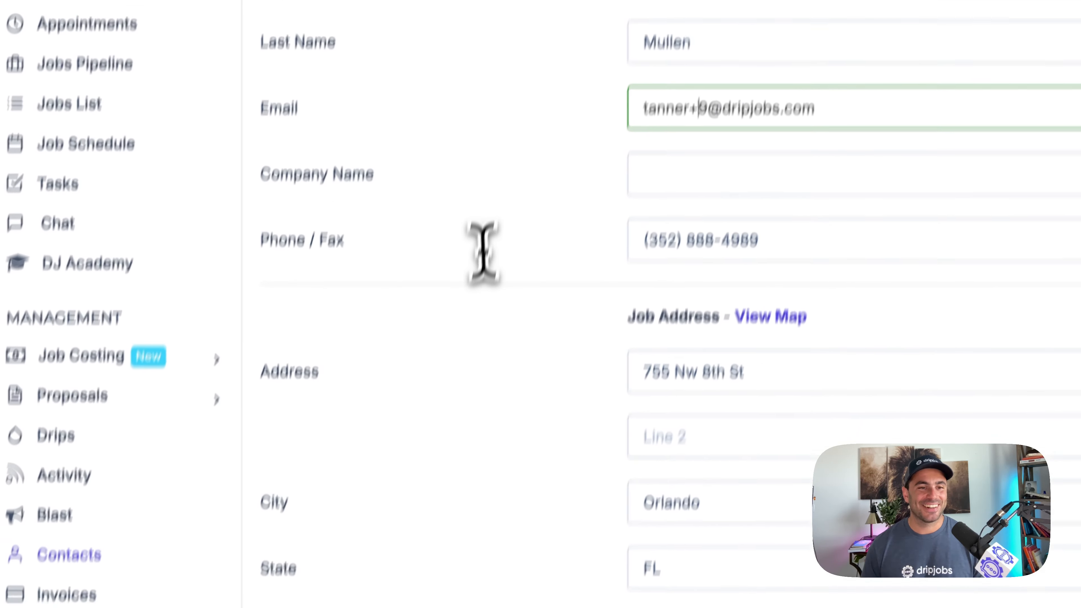
{"action": "scroll", "coordinate": [490, 213], "scroll_direction": "down", "scroll_amount": 10}
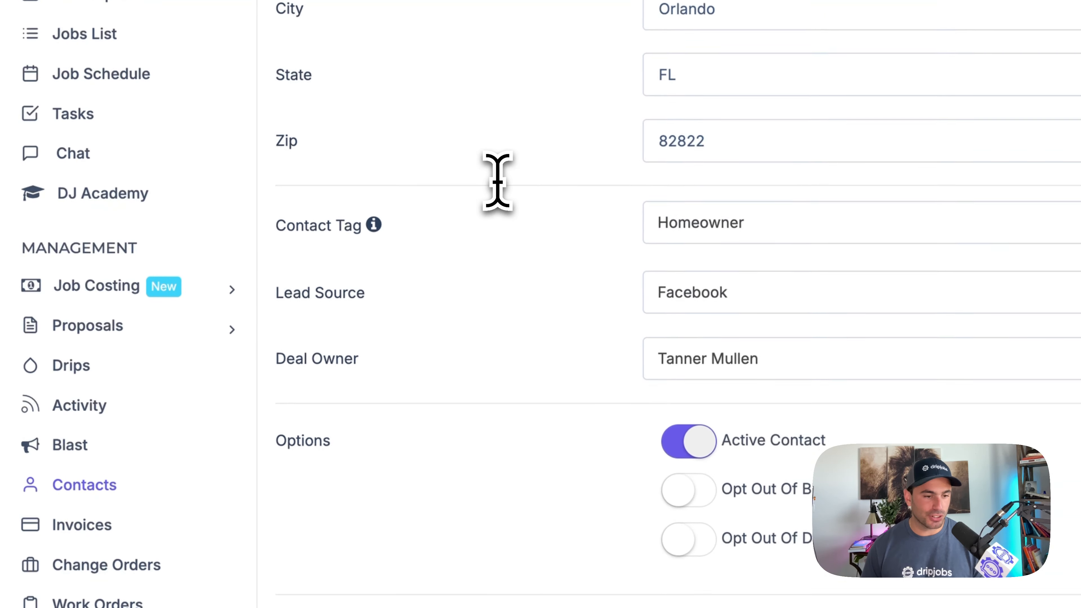
{"action": "scroll", "coordinate": [320, 506], "scroll_direction": "down", "scroll_amount": 4}
{"action": "scroll", "coordinate": [321, 490], "scroll_direction": "up", "scroll_amount": 9}
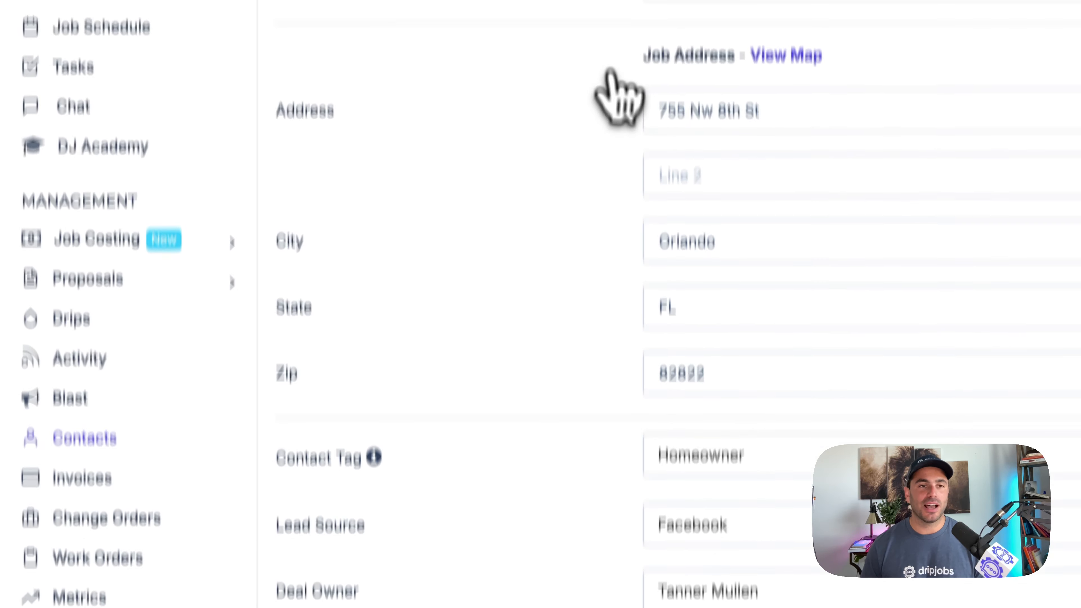
{"action": "scroll", "coordinate": [618, 128], "scroll_direction": "down", "scroll_amount": 3}
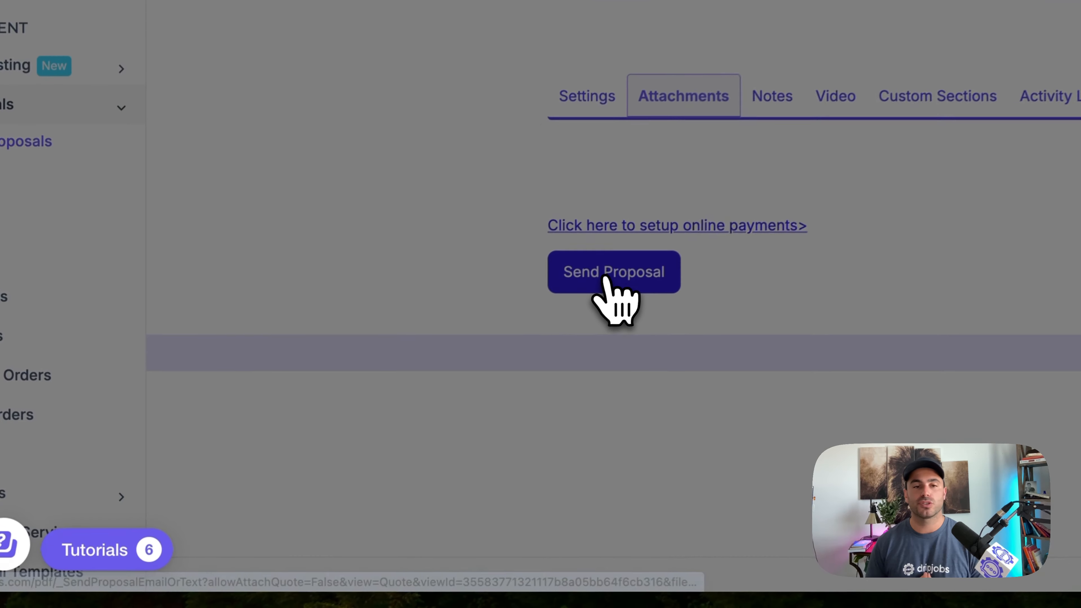
- Open the proposal's sending form and check its follow-up drip sequence and the available send times
{"action": "left_click", "coordinate": [533, 322]}
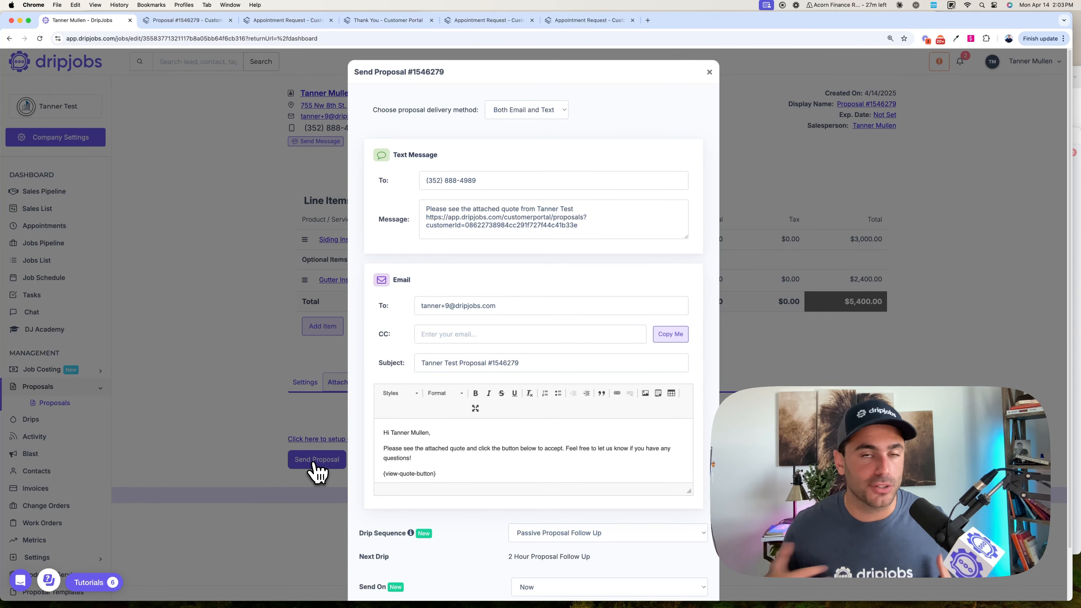
{"action": "scroll", "coordinate": [500, 499], "scroll_direction": "down", "scroll_amount": 3}
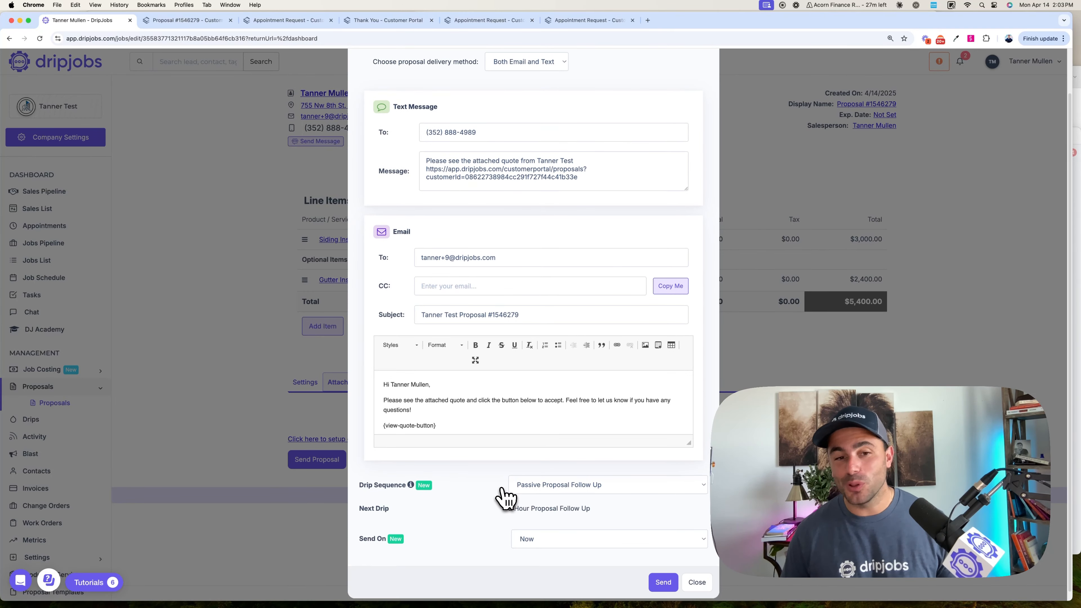
{"action": "left_click", "coordinate": [546, 531]}
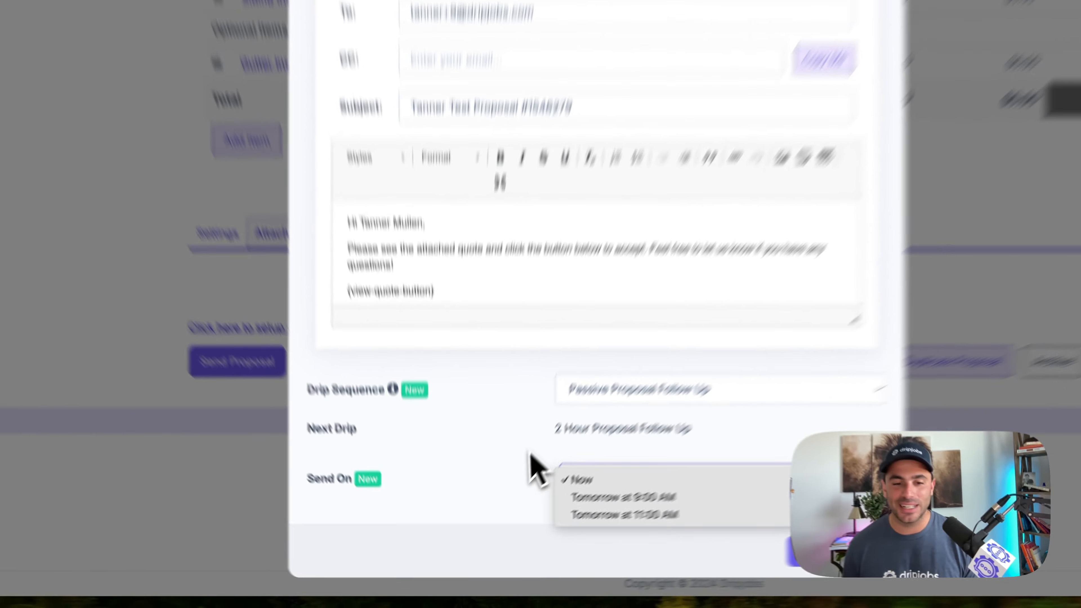
{"action": "left_click", "coordinate": [529, 452]}
- Set the proposal delivery method to Email Only and send the proposal
{"action": "scroll", "coordinate": [531, 298], "scroll_direction": "up", "scroll_amount": 3}
{"action": "left_click", "coordinate": [514, 110]}
{"action": "left_click", "coordinate": [437, 147]}
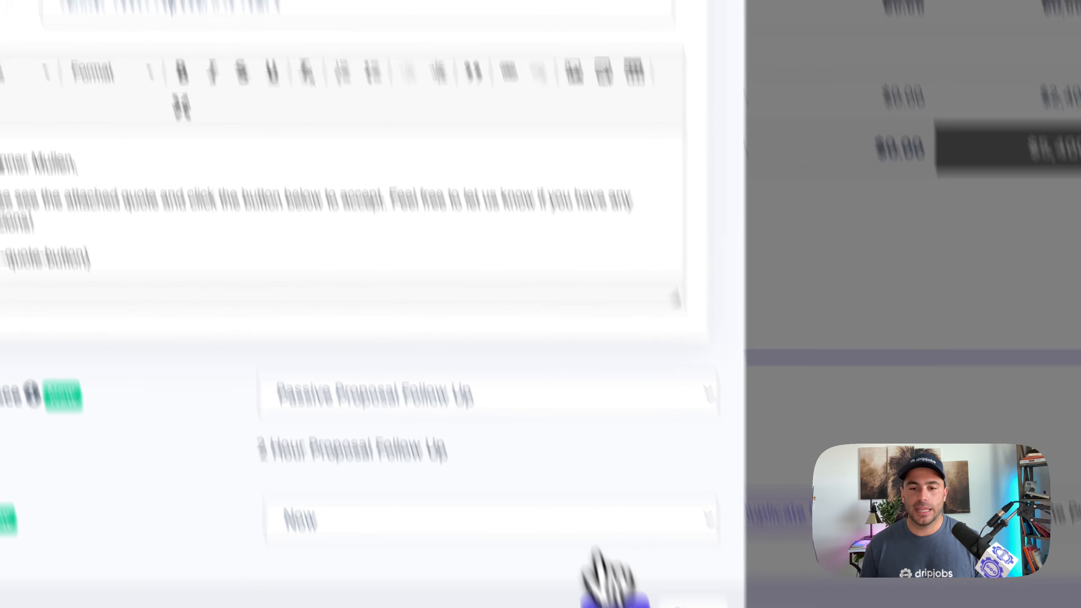
{"action": "left_click", "coordinate": [553, 407]}
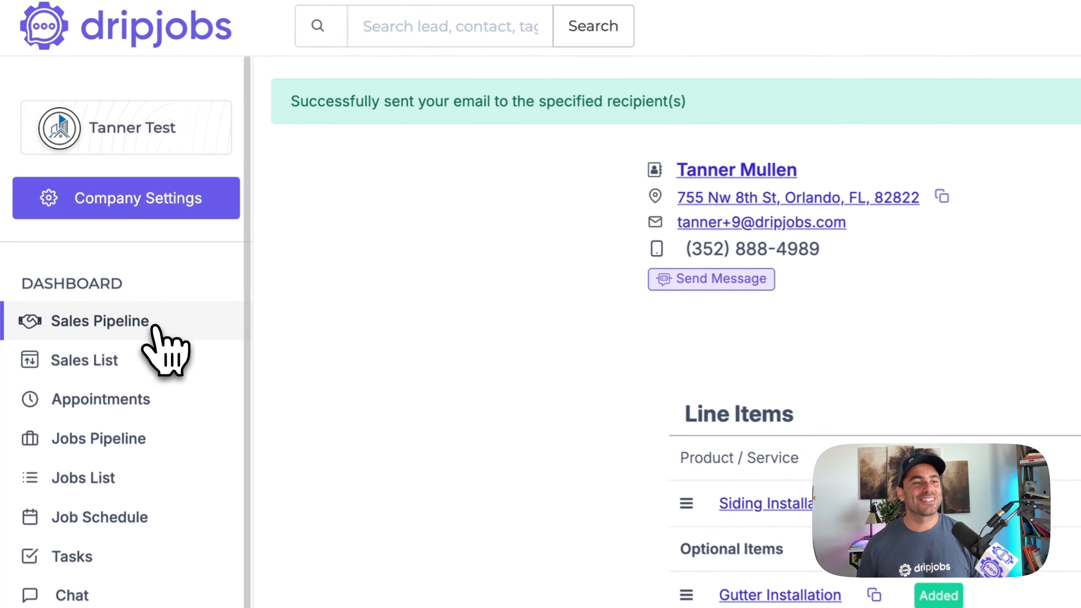
- Return to the Sales Pipeline and look at the deal in the Proposal(s) Sent stage
{"action": "left_click", "coordinate": [153, 327]}
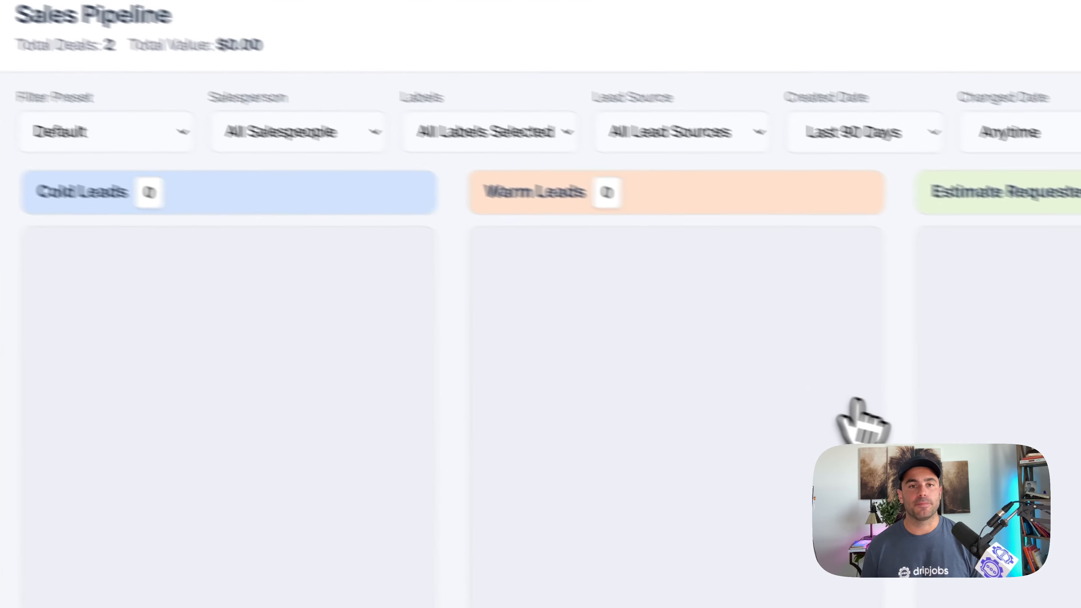
{"action": "scroll", "coordinate": [857, 411], "scroll_direction": "right", "scroll_amount": 6}
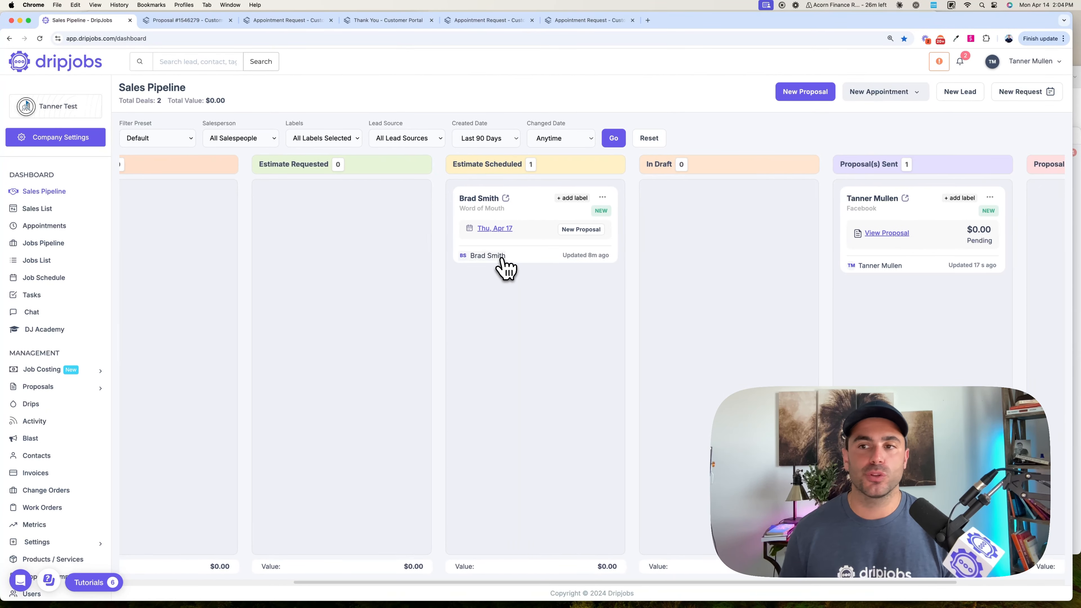
{"action": "scroll", "coordinate": [507, 268], "scroll_direction": "right", "scroll_amount": 3}
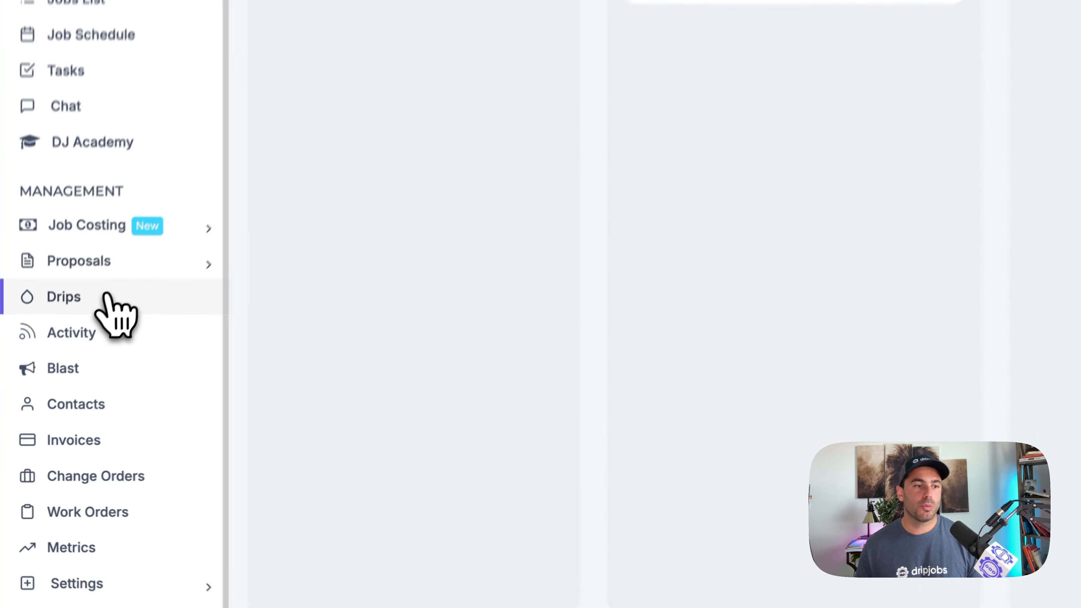
- Go to the Drips page and review the Passive Proposal Follow Up sequence of the Proposal(s) Sent stage
{"action": "left_click", "coordinate": [107, 295]}
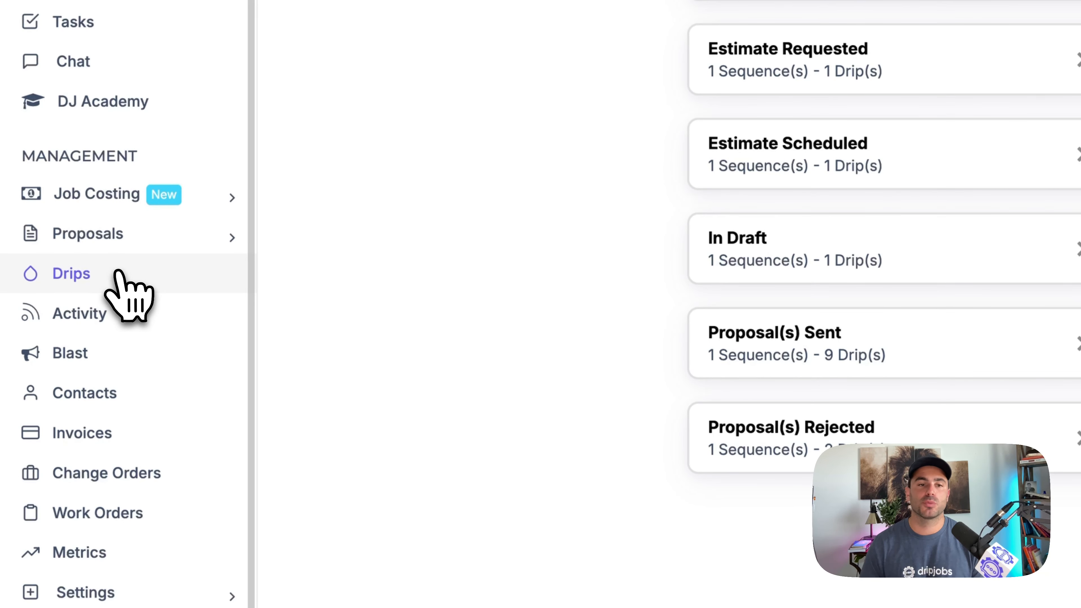
{"action": "left_click", "coordinate": [760, 358]}
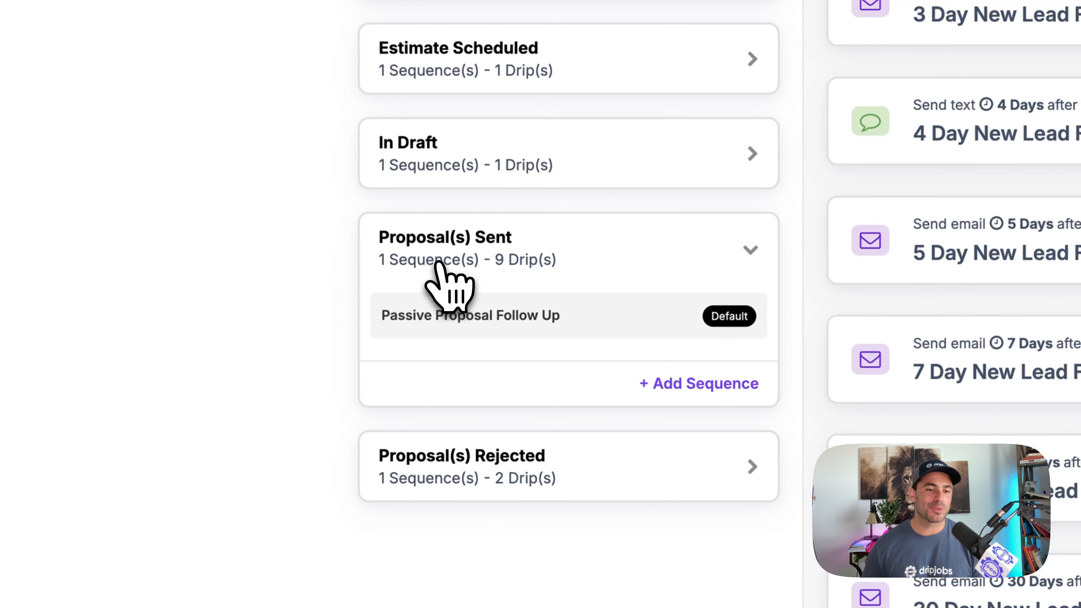
{"action": "left_click", "coordinate": [465, 315]}
{"action": "scroll", "coordinate": [470, 336], "scroll_direction": "down", "scroll_amount": 3}
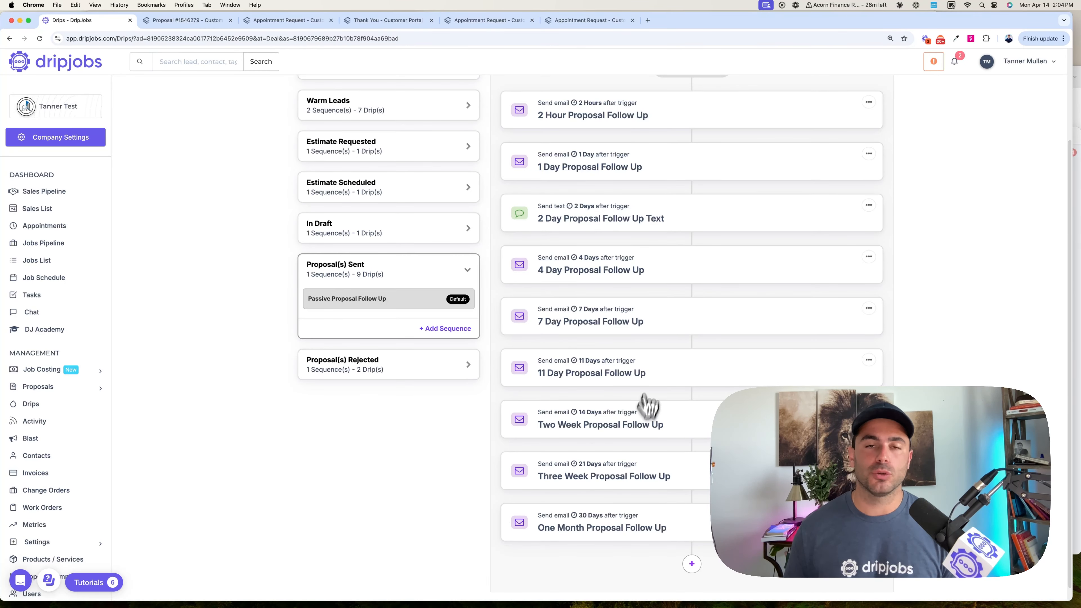
- Open the 2 Hour Proposal Follow Up drip, try a send delay of 24 hours and remove the entered value
{"action": "left_click", "coordinate": [596, 119]}
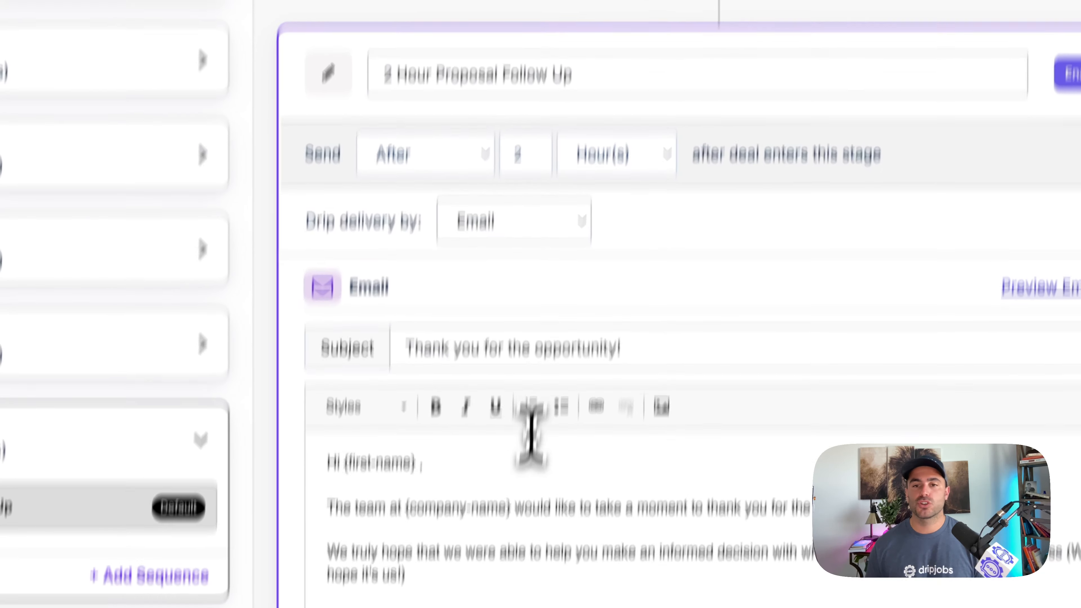
{"action": "left_click", "coordinate": [498, 603]}
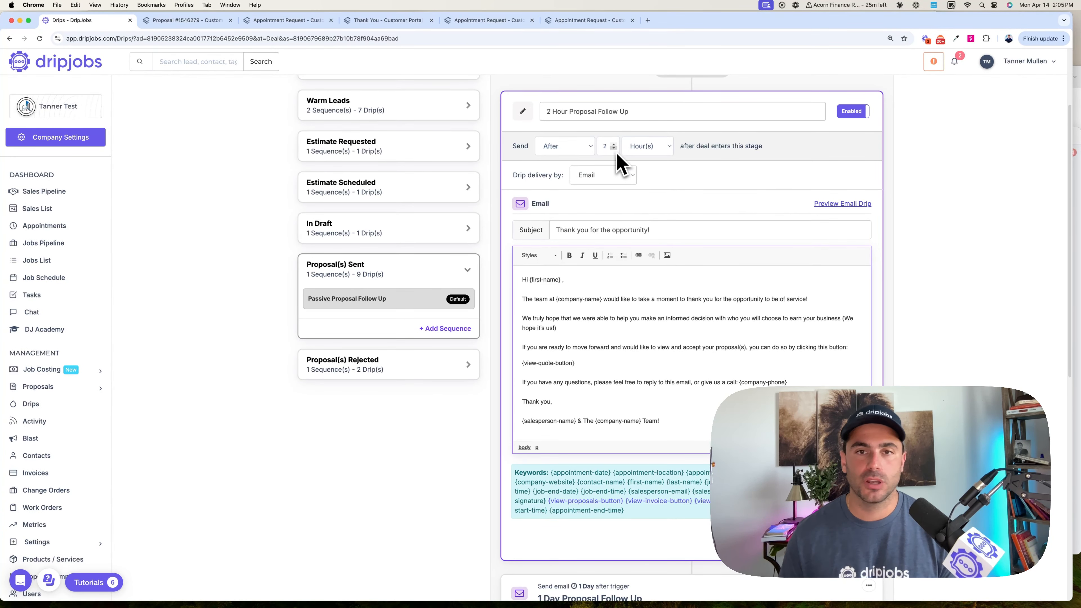
{"action": "left_click", "coordinate": [610, 147]}
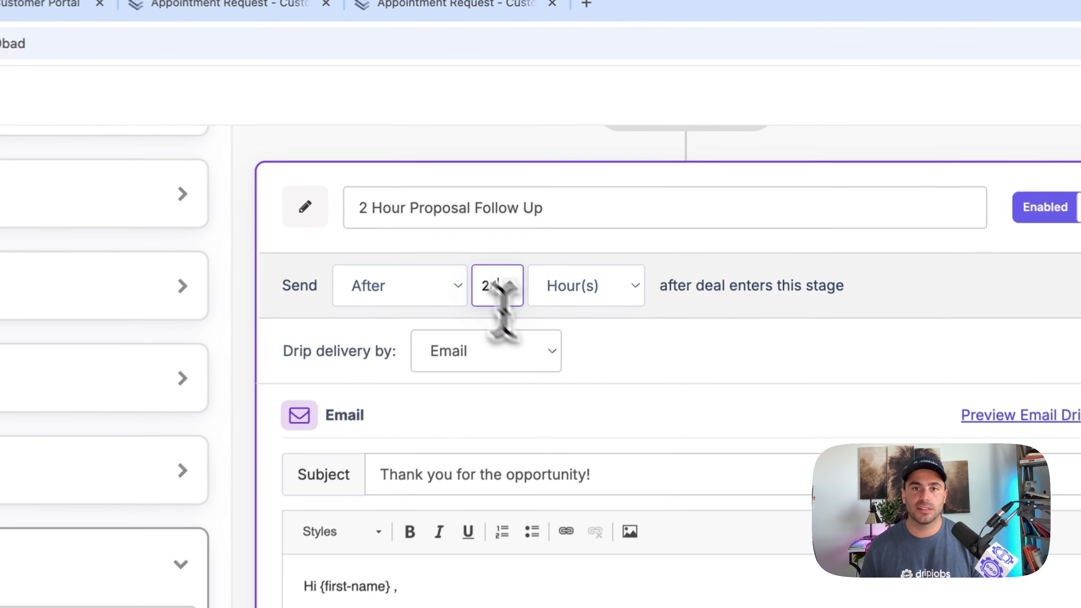
{"action": "type", "text": "4"}
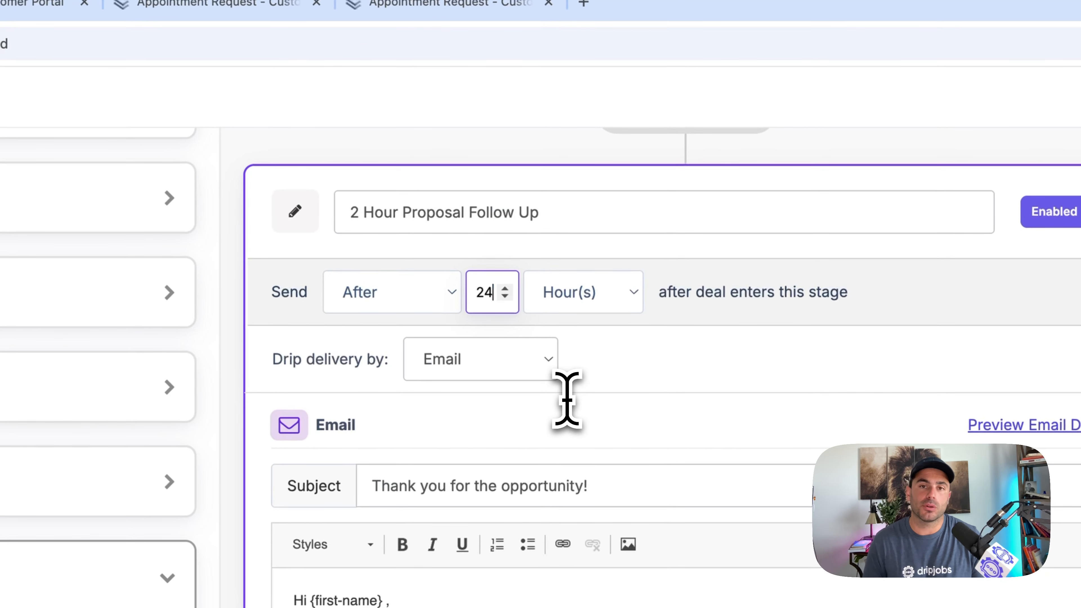
{"action": "key", "text": "BackSpace"}
{"action": "key", "text": "BackSpace"}
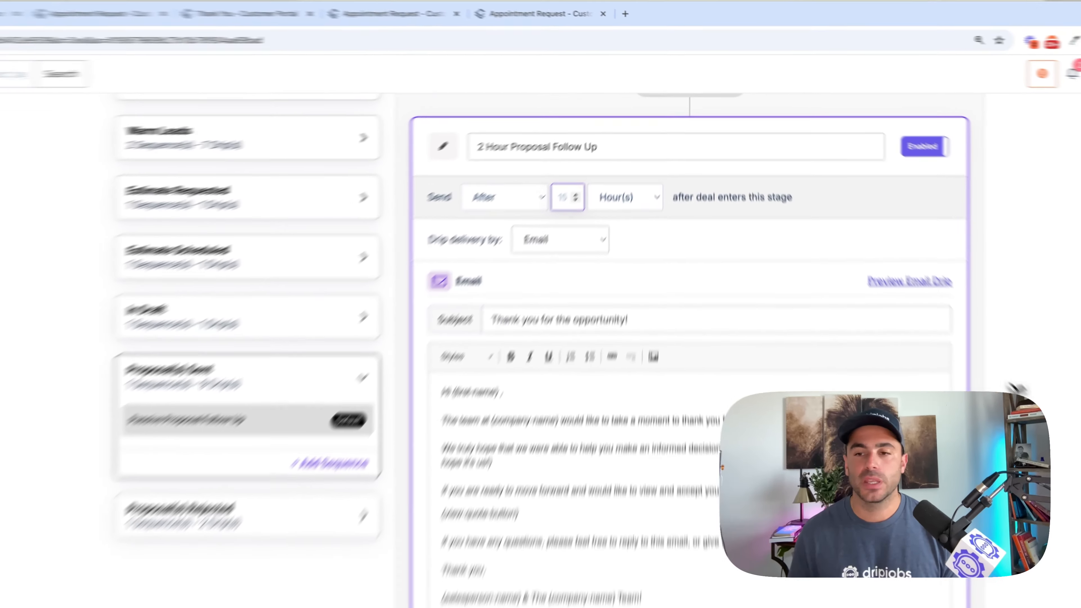
- Open the One Month Proposal Follow Up drip at the end of the sequence to view its settings
{"action": "scroll", "coordinate": [924, 307], "scroll_direction": "down", "scroll_amount": 10}
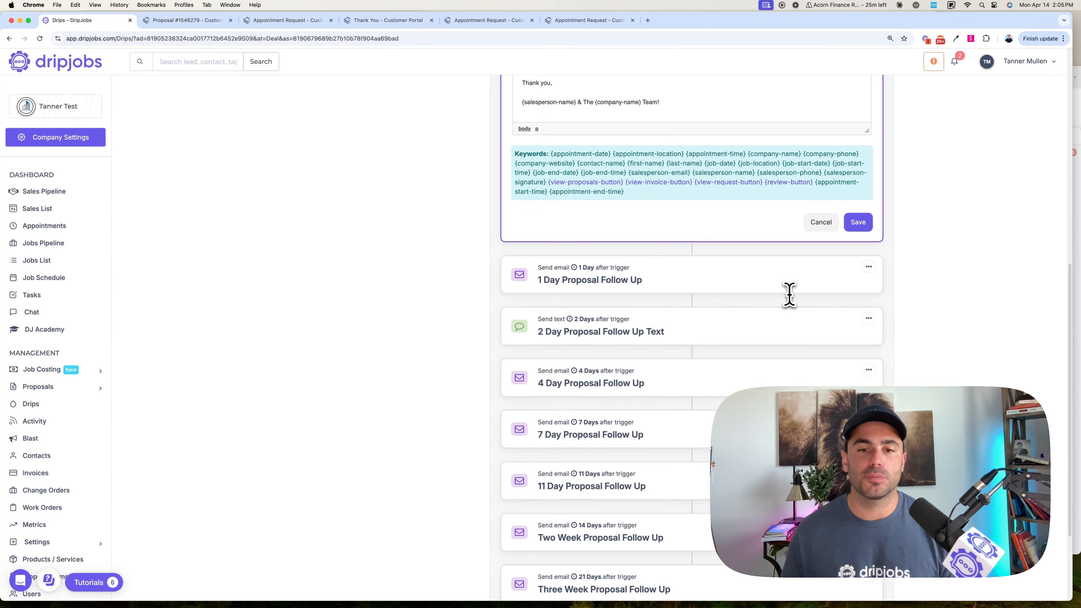
{"action": "scroll", "coordinate": [792, 299], "scroll_direction": "down", "scroll_amount": 3}
{"action": "left_click", "coordinate": [683, 501]}
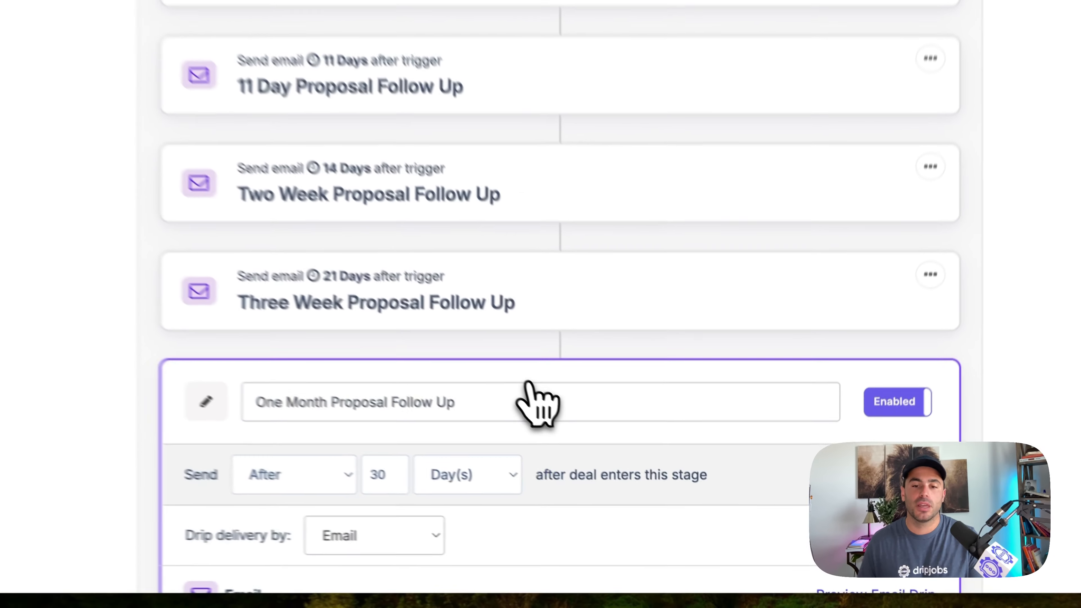
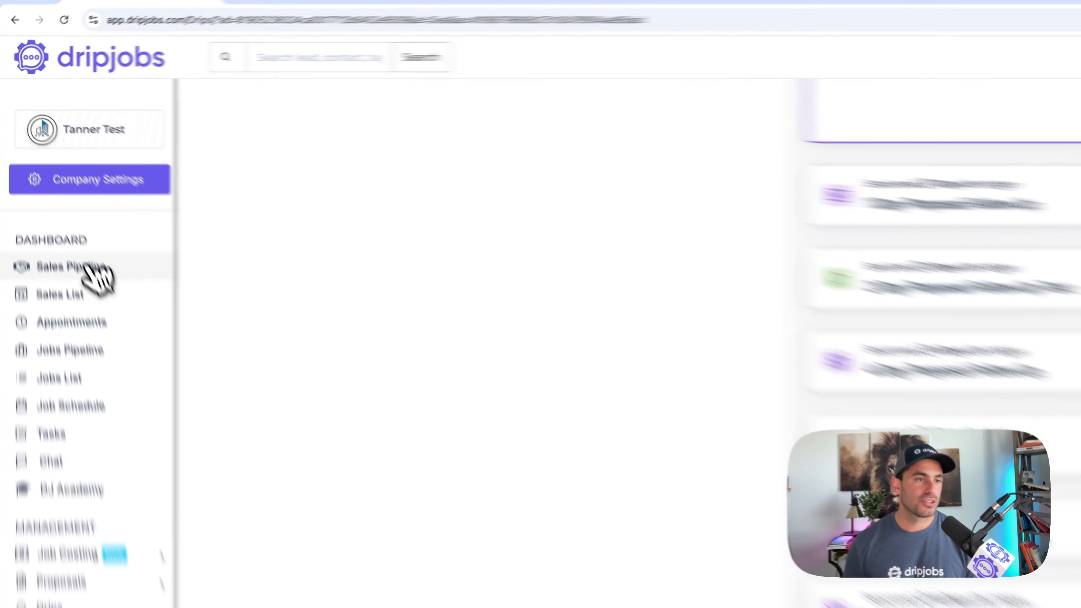
- Open the proposal of the deal in the Proposal(s) Sent stage of the Sales Pipeline and show its customer view
{"action": "left_click", "coordinate": [32, 187]}
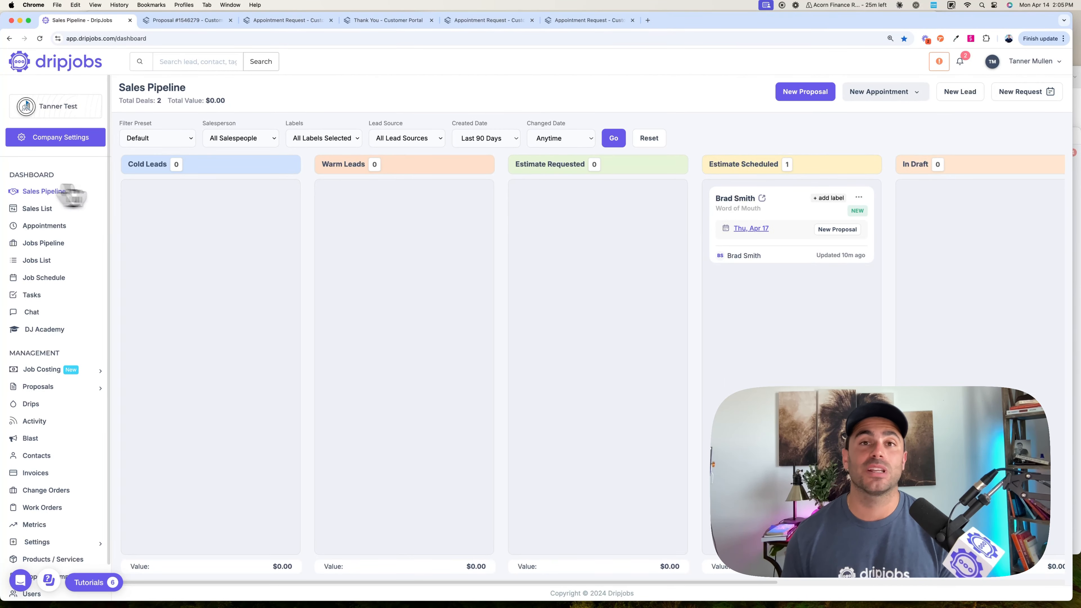
{"action": "scroll", "coordinate": [615, 331], "scroll_direction": "right", "scroll_amount": 10}
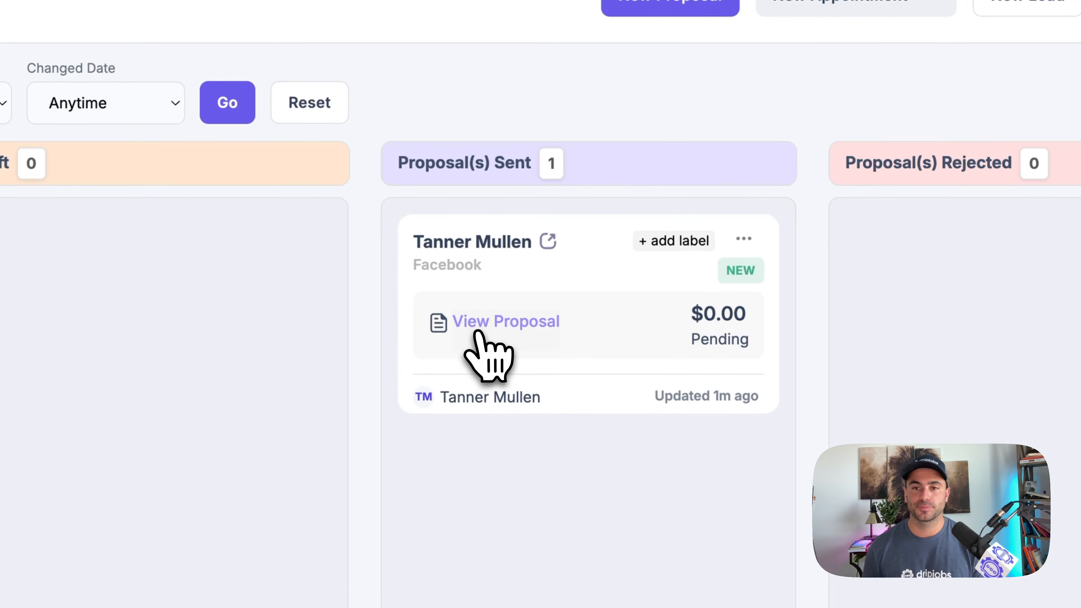
{"action": "left_click", "coordinate": [475, 333]}
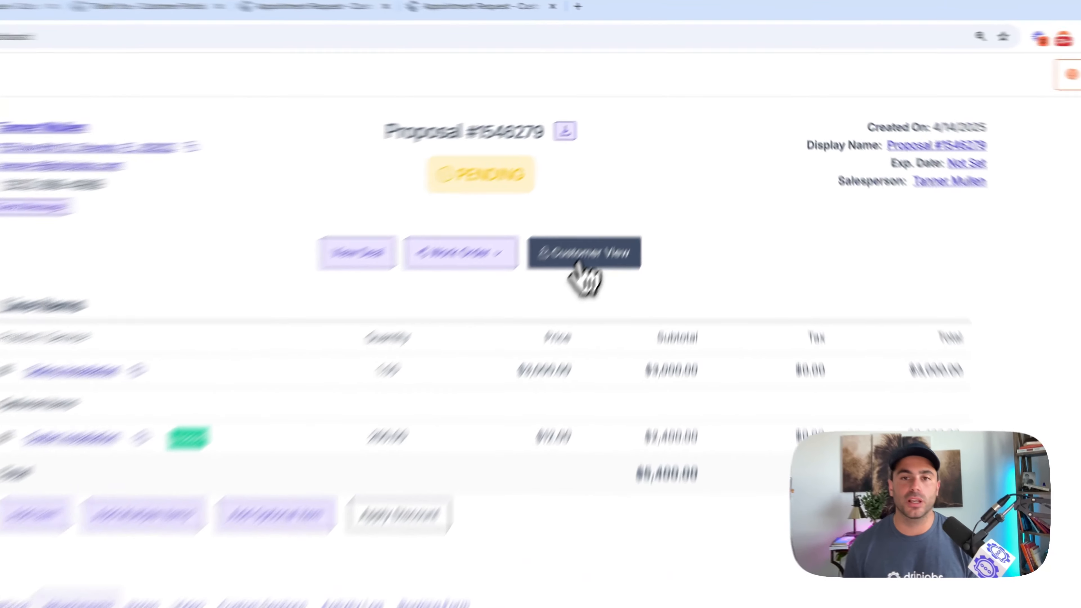
{"action": "left_click", "coordinate": [652, 170]}
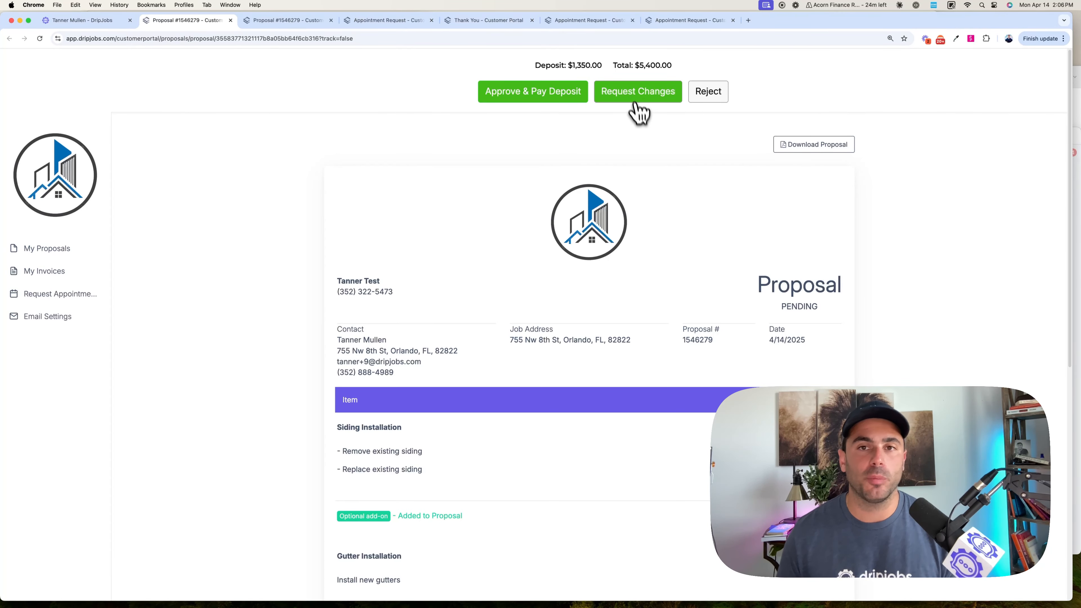
- Submit a customer change request on the proposal reading "hey, i want to add gutter guards to my quote, please add!"
{"action": "left_click", "coordinate": [628, 91]}
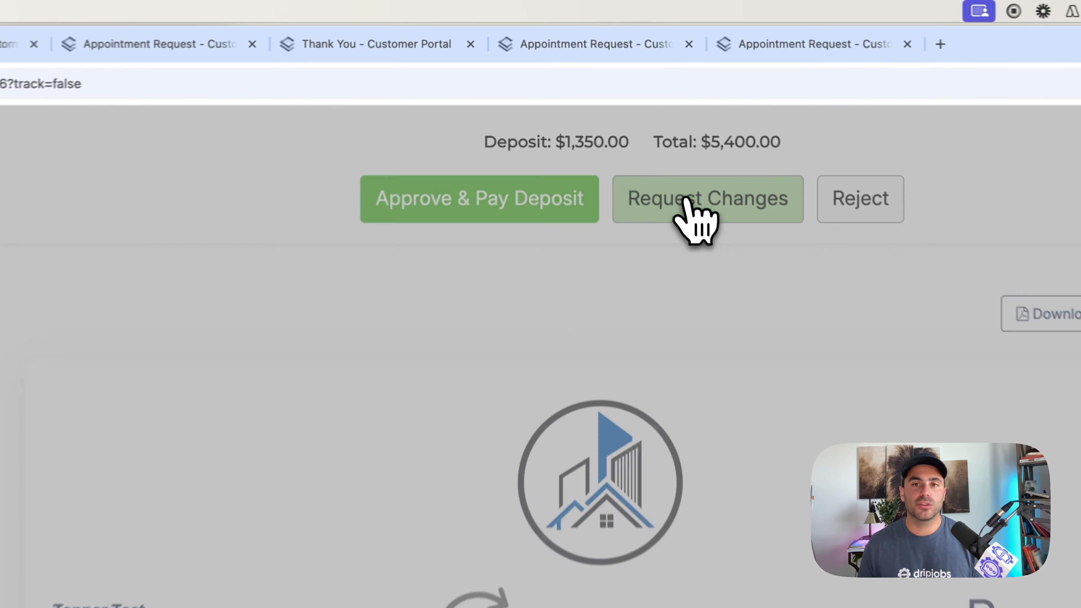
{"action": "left_click", "coordinate": [393, 386]}
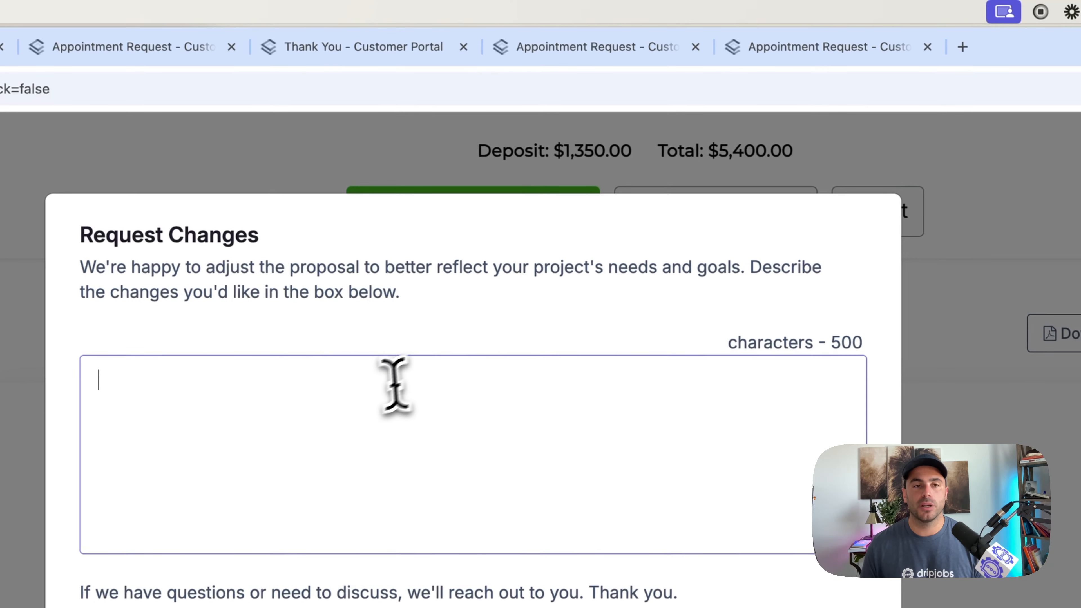
{"action": "type", "text": "hey, i want to"}
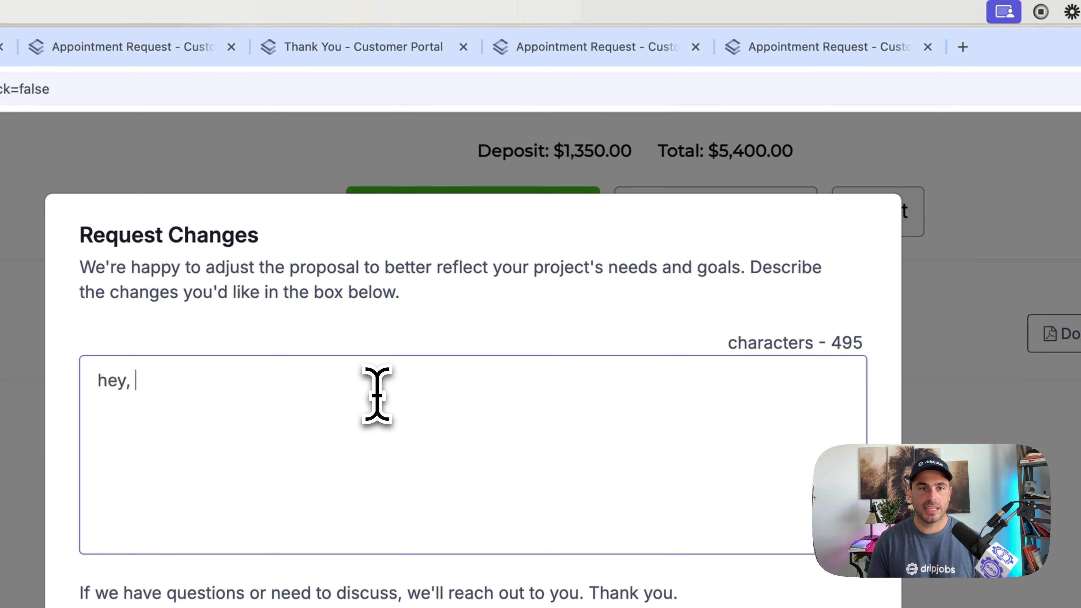
{"action": "type", "text": " add gutter "}
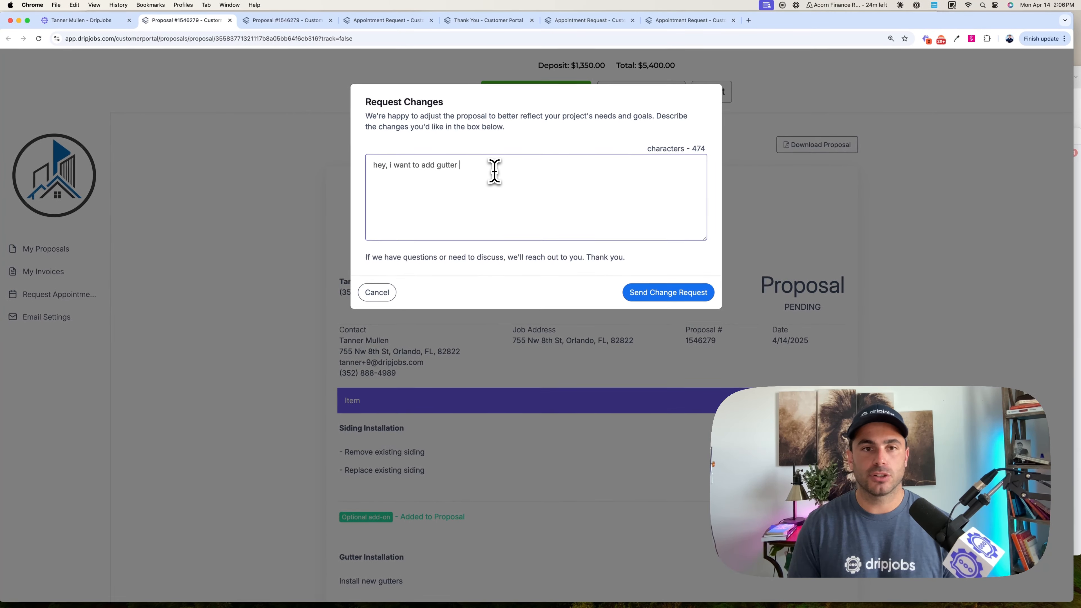
{"action": "type", "text": "guards to my quote, please add!"}
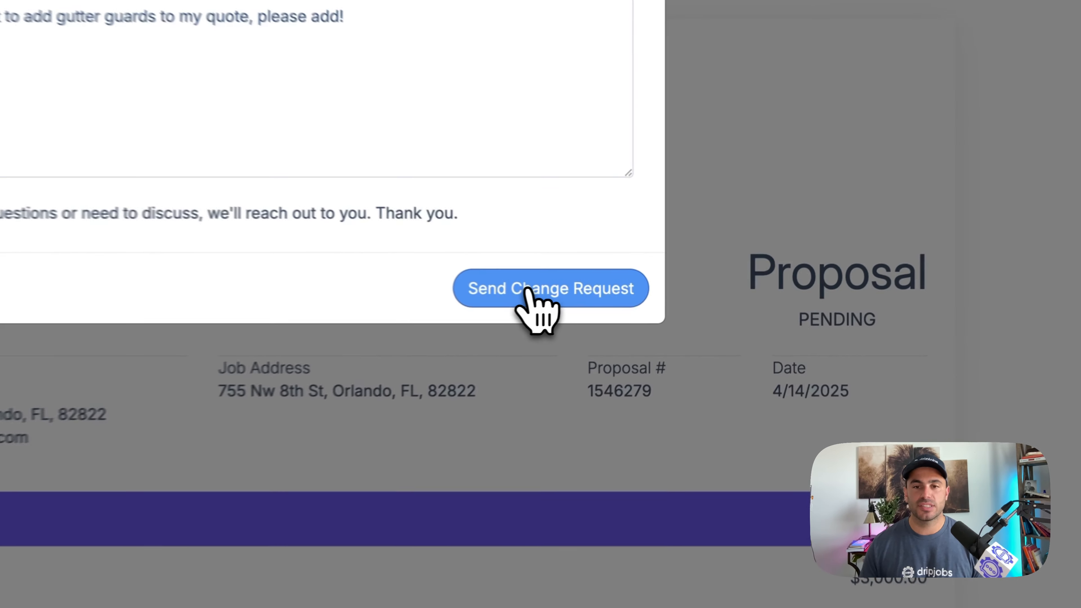
{"action": "left_click", "coordinate": [654, 292]}
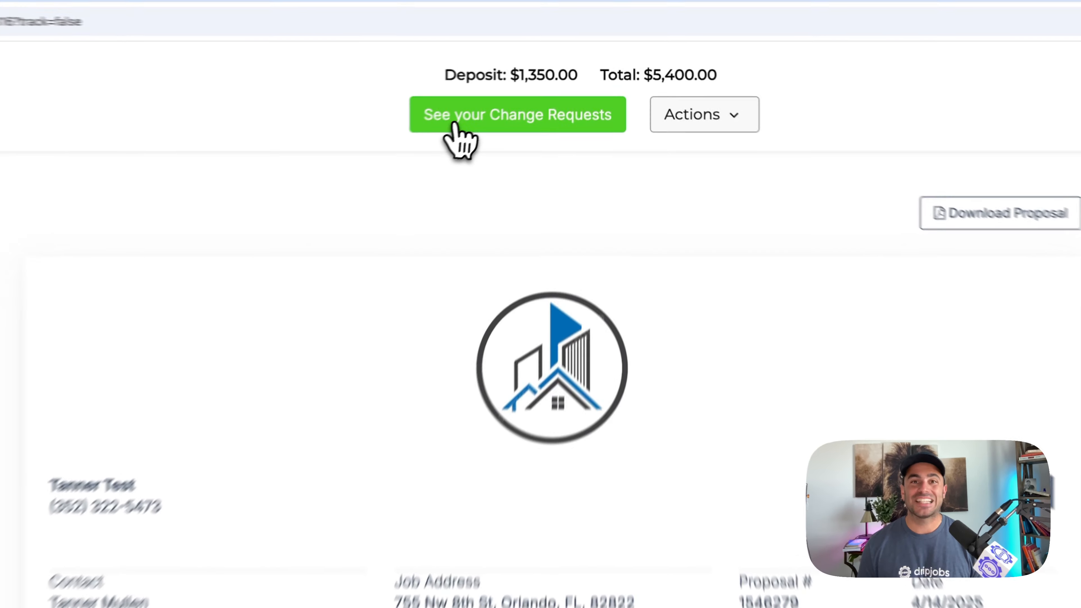
- Review the submitted change request in the customer portal, close it and return to the proposal editor
{"action": "left_click", "coordinate": [543, 87]}
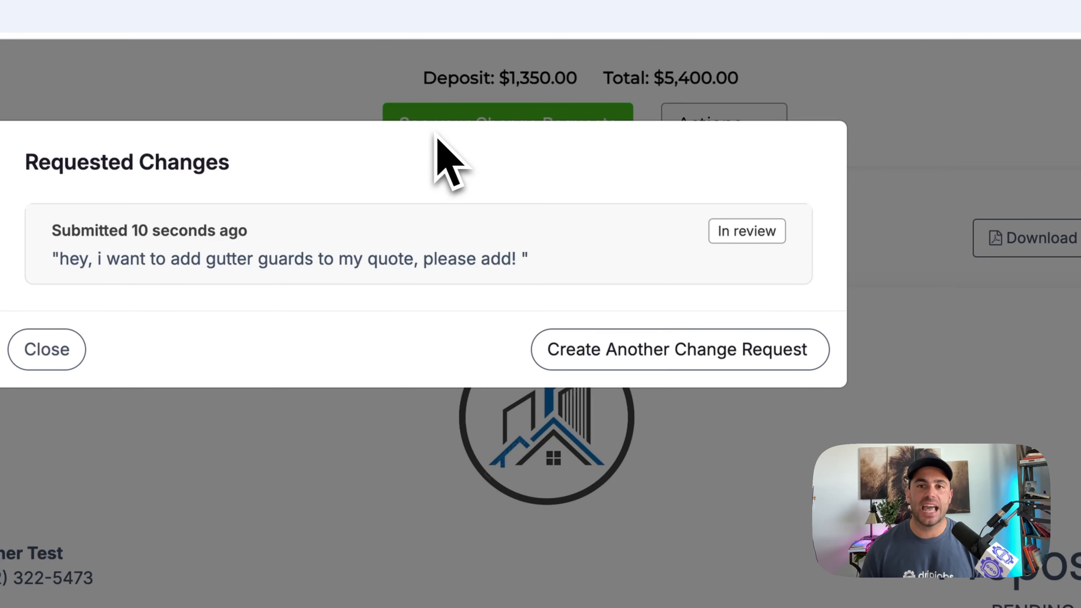
{"action": "left_click", "coordinate": [46, 349]}
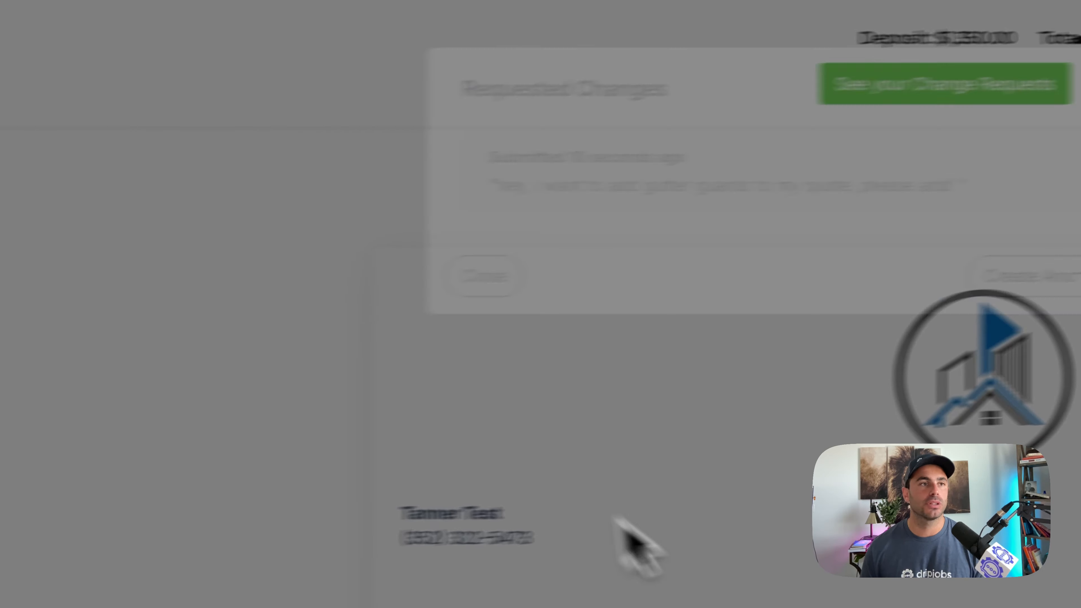
{"action": "left_click", "coordinate": [186, 49]}
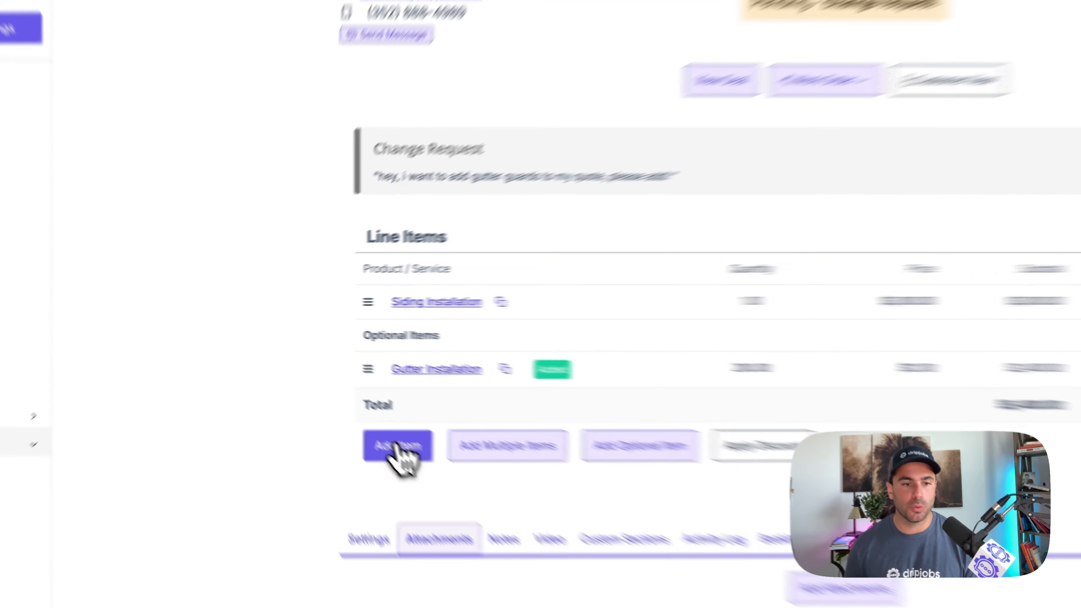
- Add a Gutter Guard line item with quantity 1, price $500 and description "Add gutter guards!!" to the proposal
{"action": "left_click", "coordinate": [320, 389]}
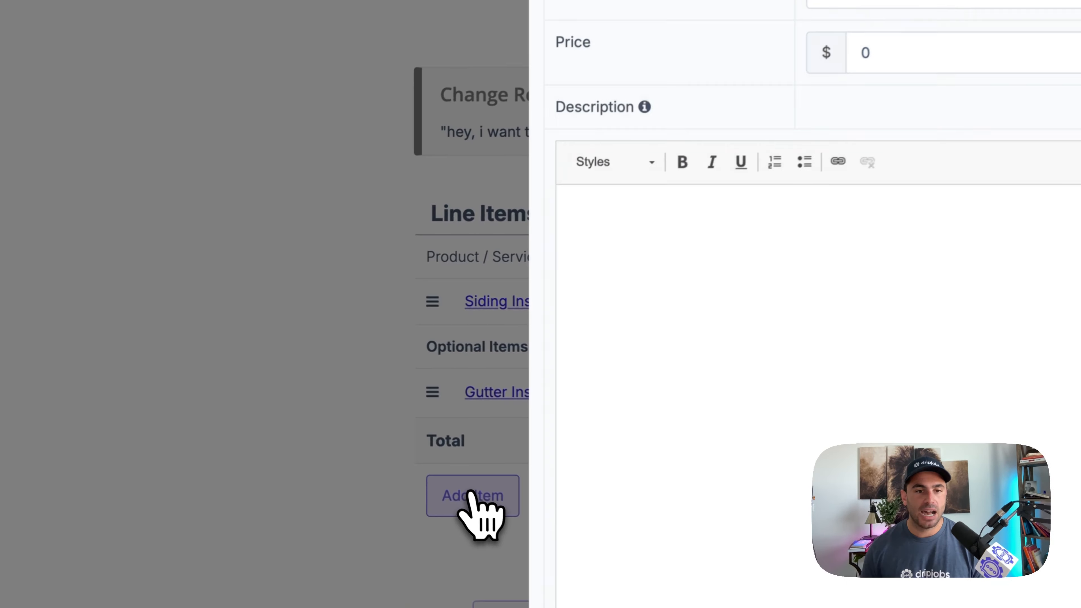
{"action": "left_click", "coordinate": [479, 140]}
{"action": "type", "text": "Gutter Guard"}
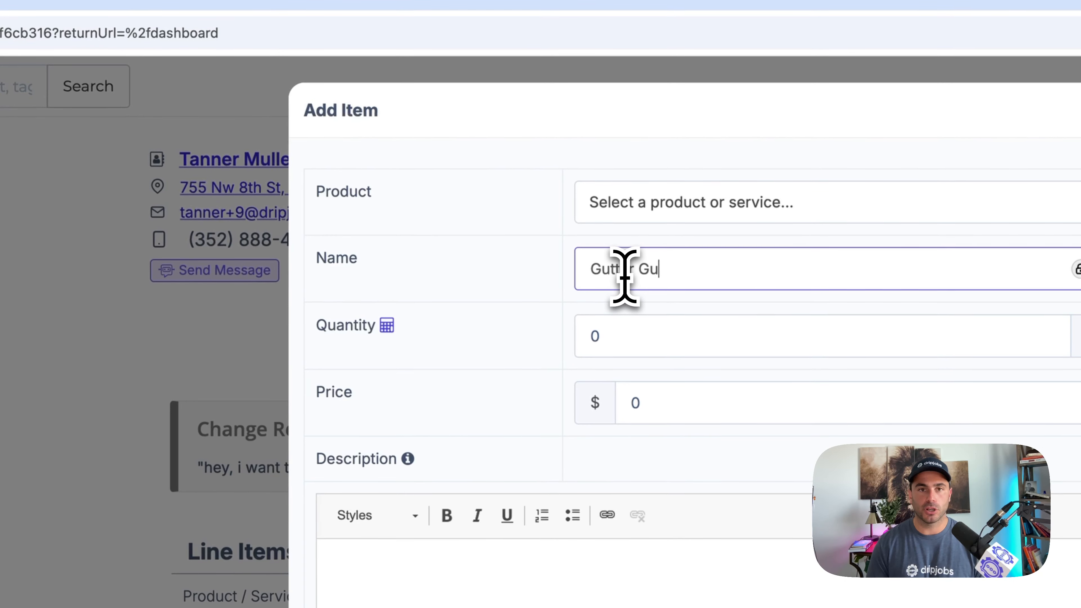
{"action": "key", "text": "Tab"}
{"action": "type", "text": "1"}
{"action": "key", "text": "Tab"}
{"action": "type", "text": "500"}
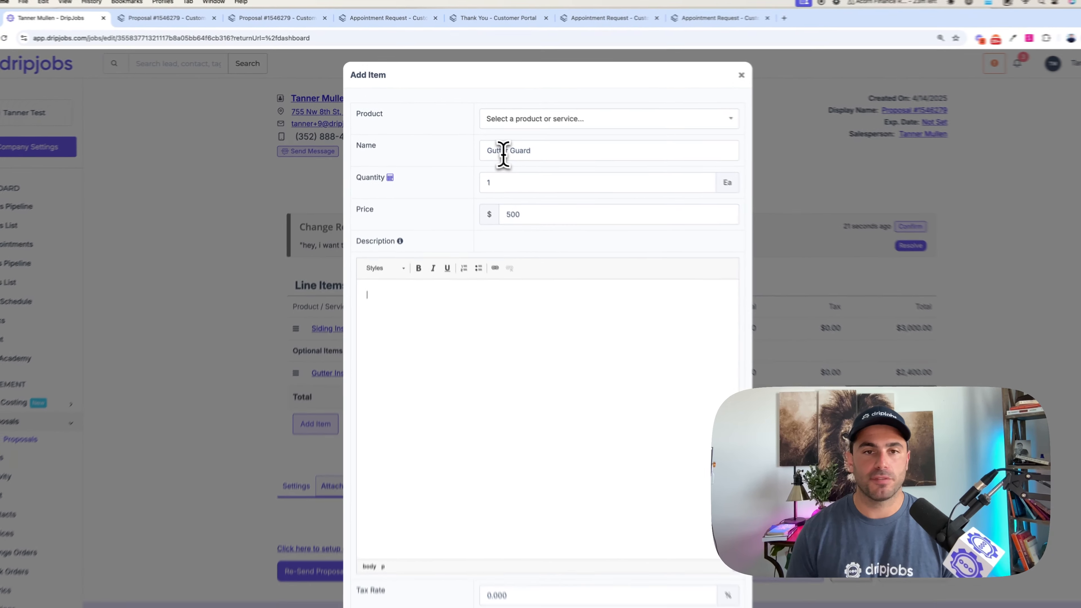
{"action": "left_click", "coordinate": [632, 600]}
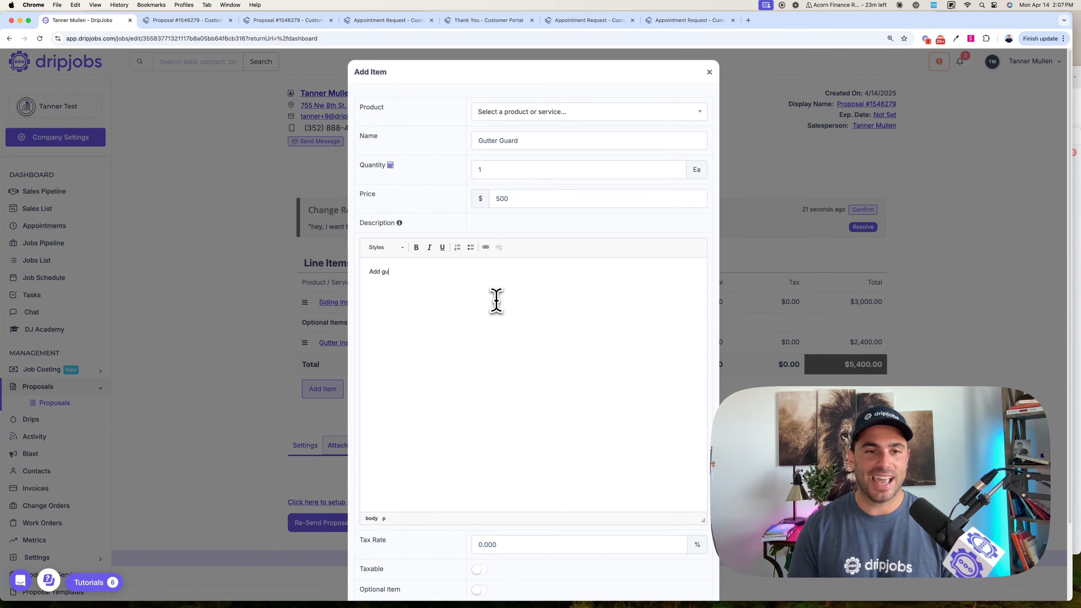
{"action": "scroll", "coordinate": [489, 279], "scroll_direction": "down", "scroll_amount": 3}
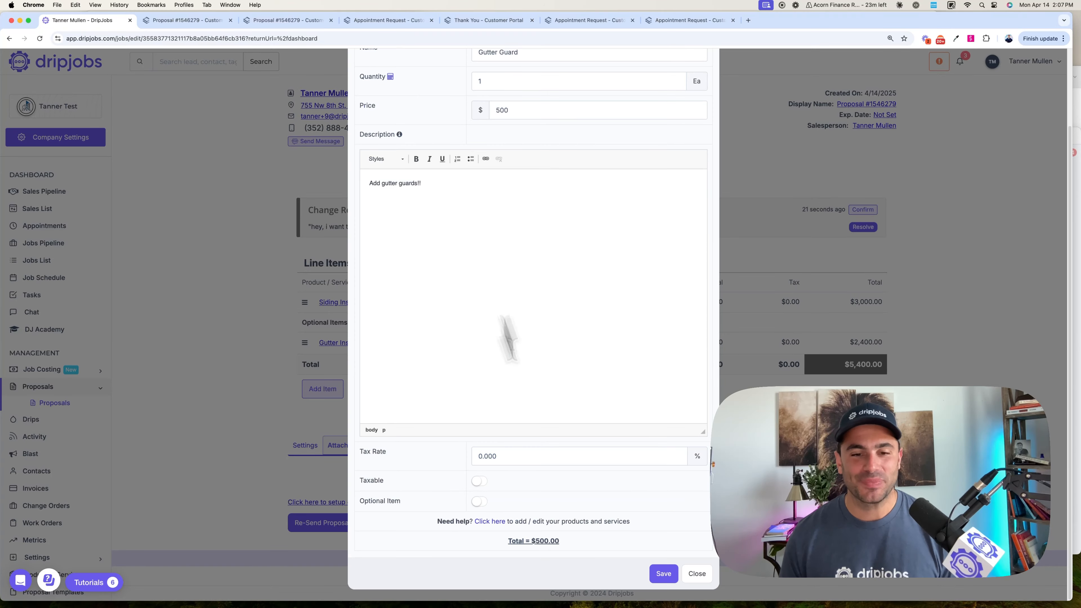
{"action": "left_click", "coordinate": [663, 570]}
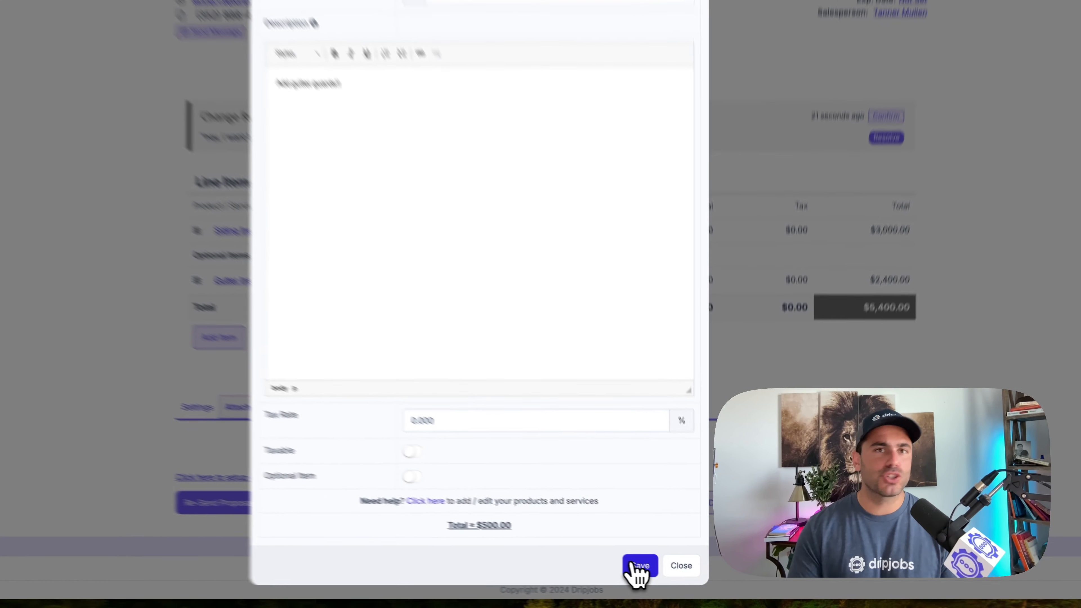
{"action": "left_click", "coordinate": [528, 528]}
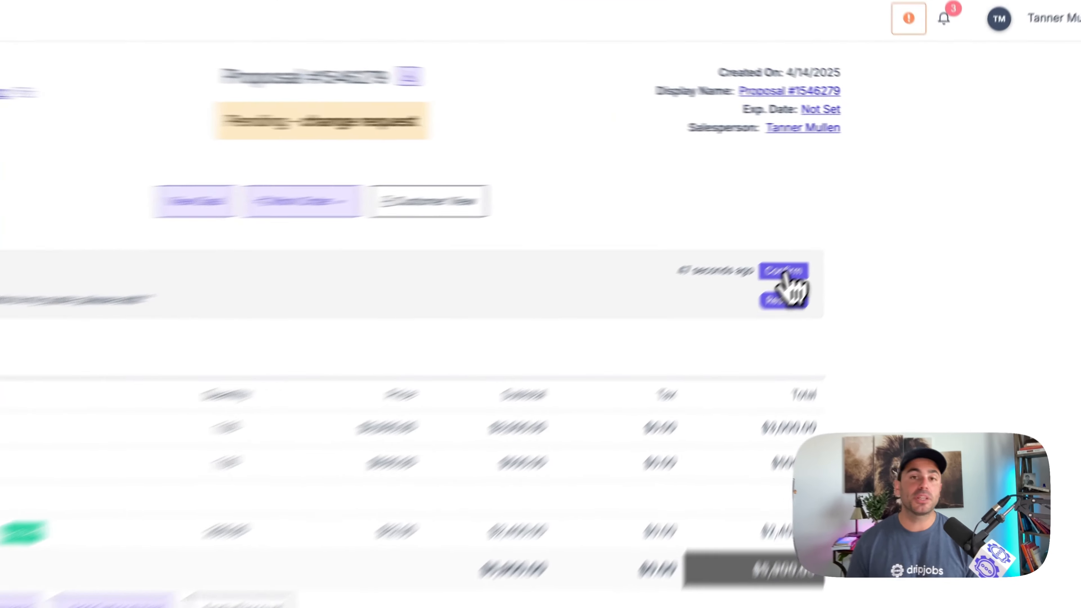
- Preview the change request's confirmation response without sending it, and resolve the request with both email and text notifications
{"action": "left_click", "coordinate": [859, 210]}
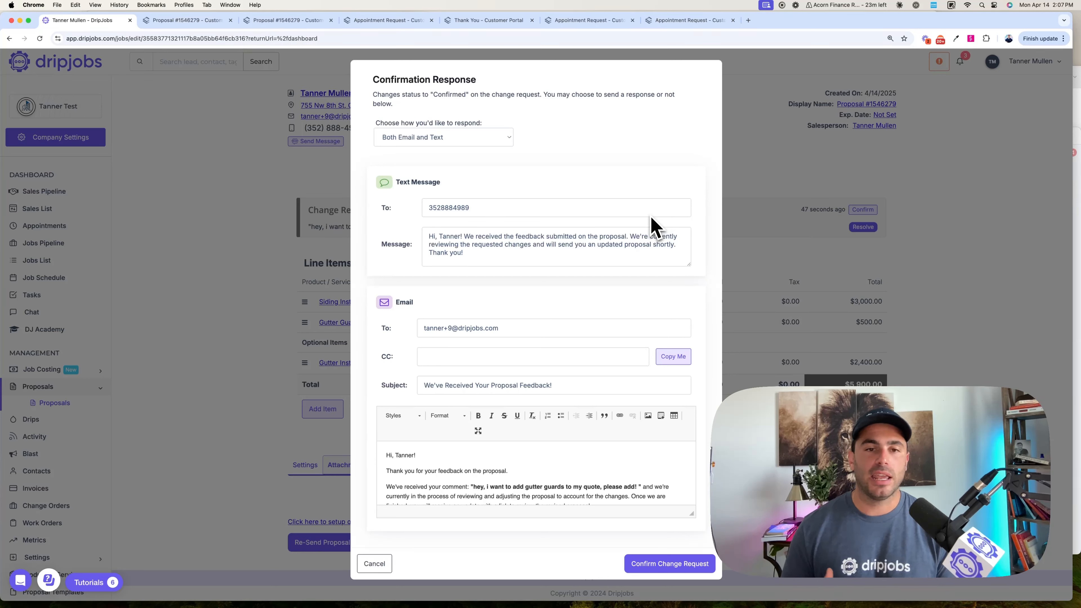
{"action": "scroll", "coordinate": [566, 456], "scroll_direction": "down", "scroll_amount": 2}
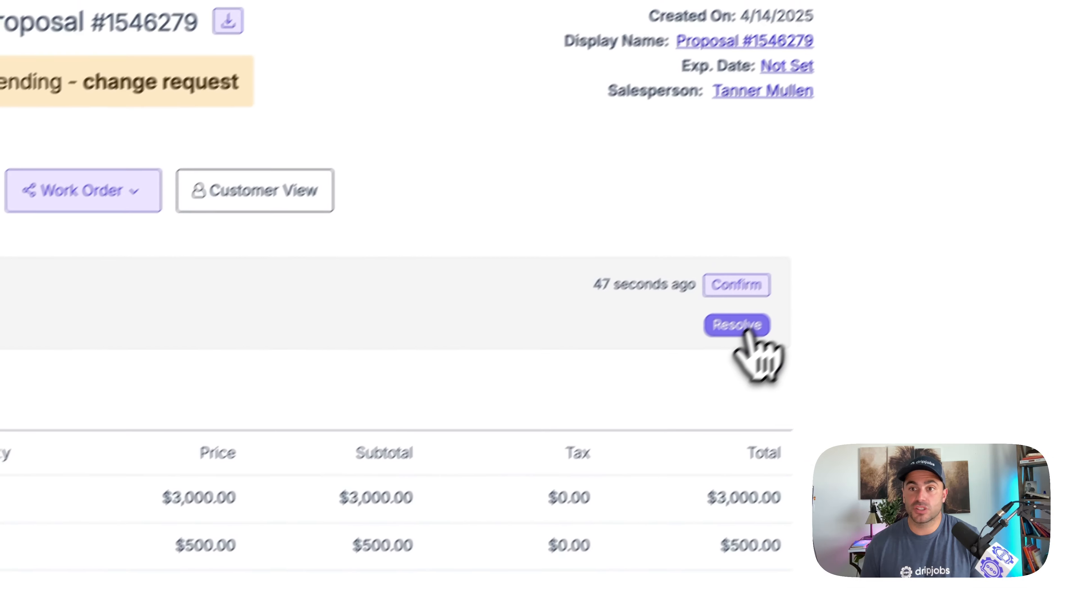
{"action": "left_click", "coordinate": [738, 326]}
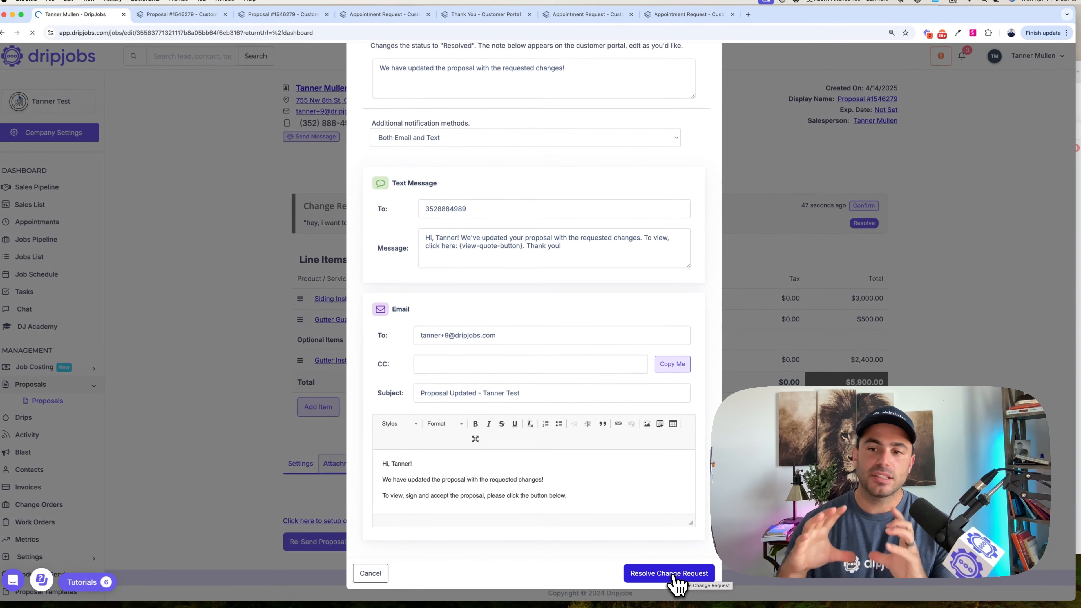
{"action": "left_click", "coordinate": [674, 575]}
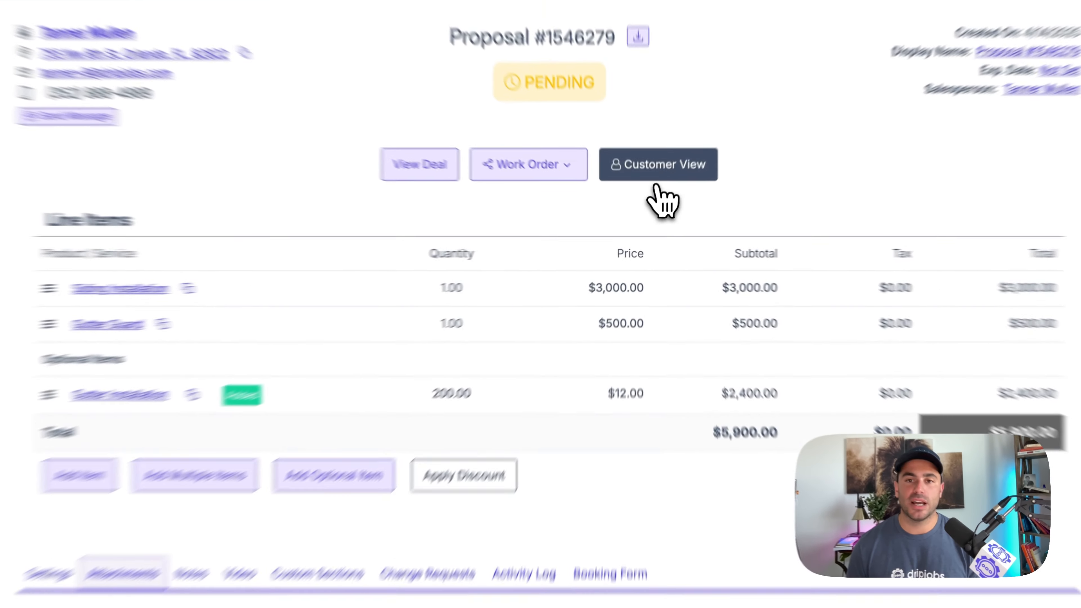
- Open the customer view of the updated proposal, look through the rejection reasons in the Reject Proposal form and cancel it
{"action": "left_click", "coordinate": [652, 200]}
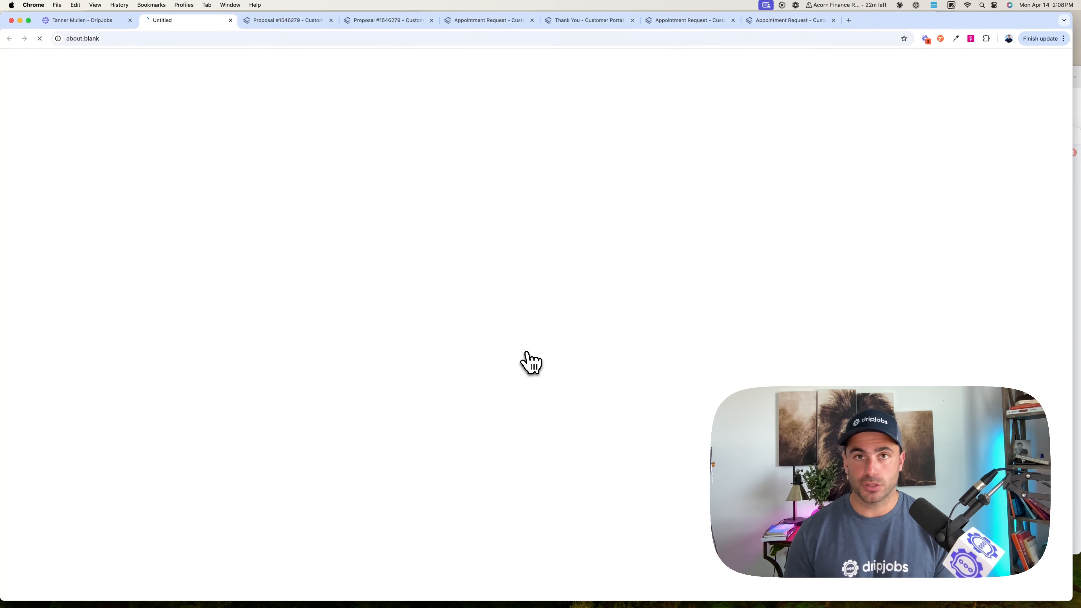
{"action": "scroll", "coordinate": [527, 362], "scroll_direction": "down", "scroll_amount": 4}
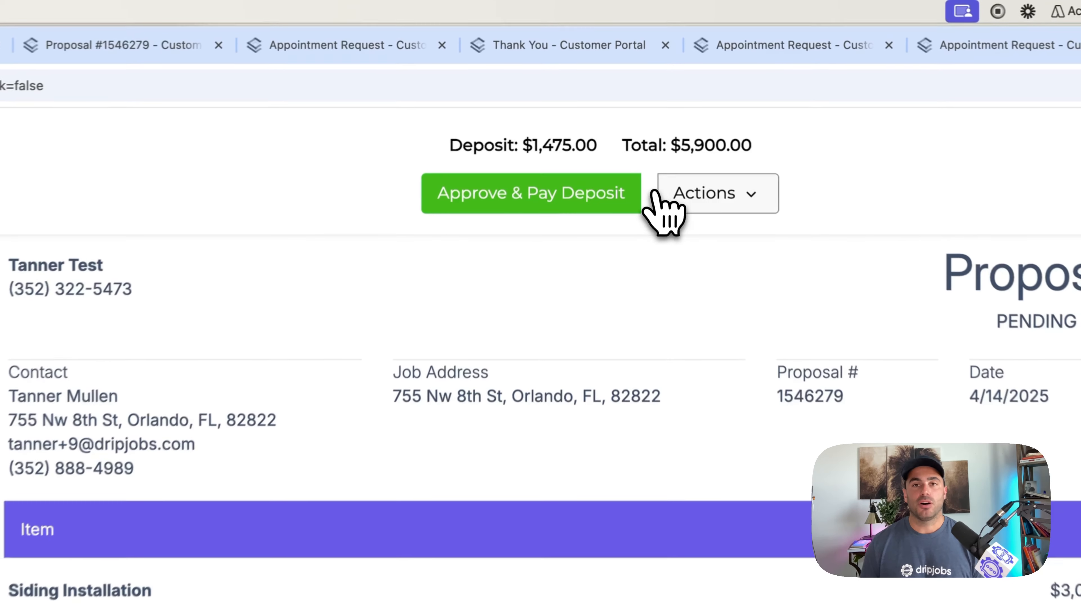
{"action": "left_click", "coordinate": [634, 87]}
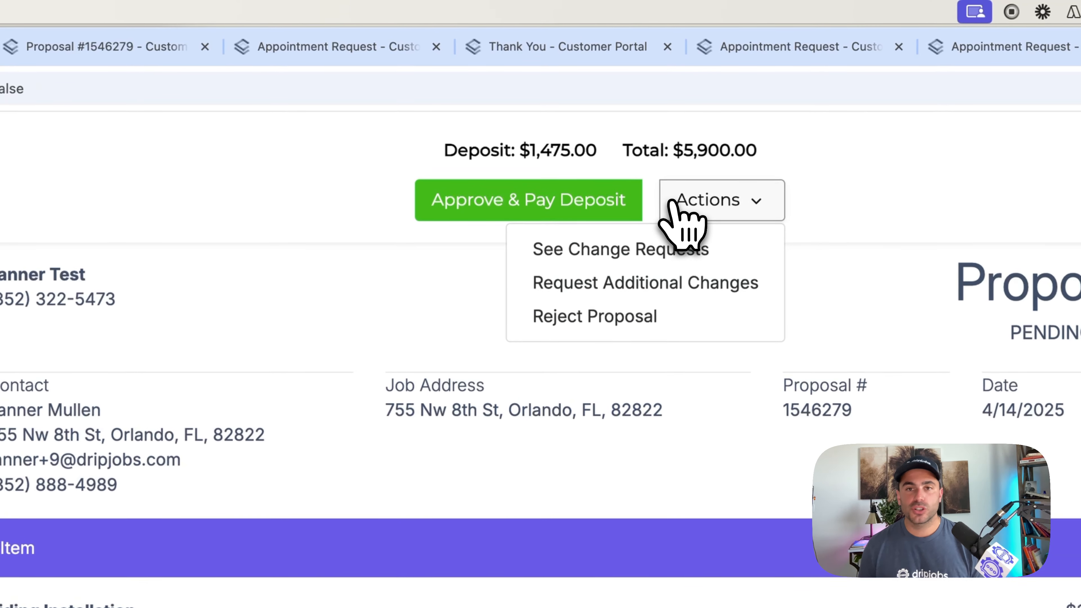
{"action": "left_click", "coordinate": [604, 324]}
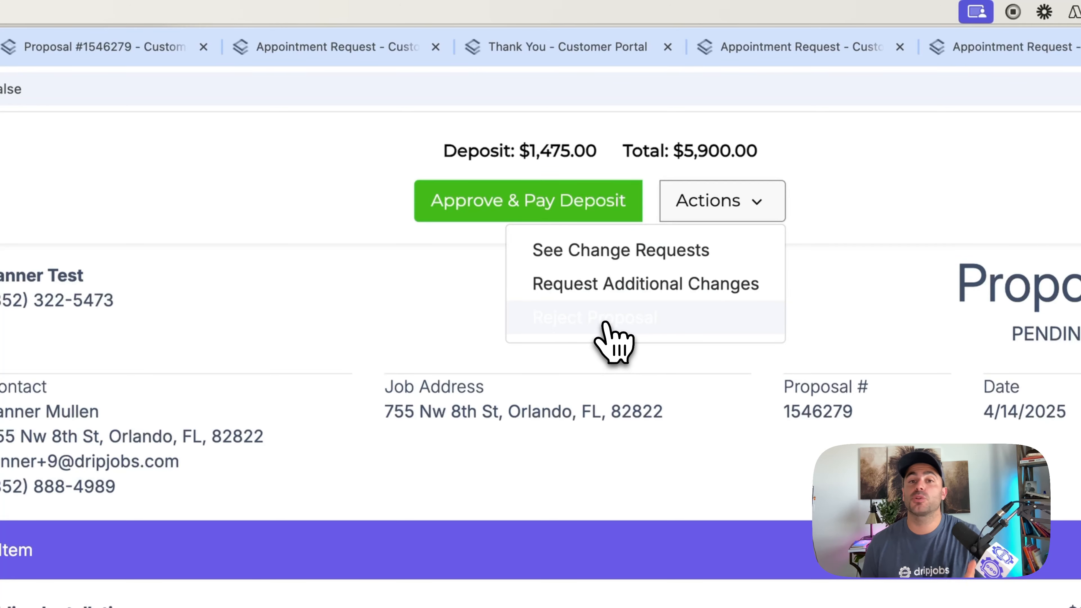
{"action": "left_click", "coordinate": [394, 452]}
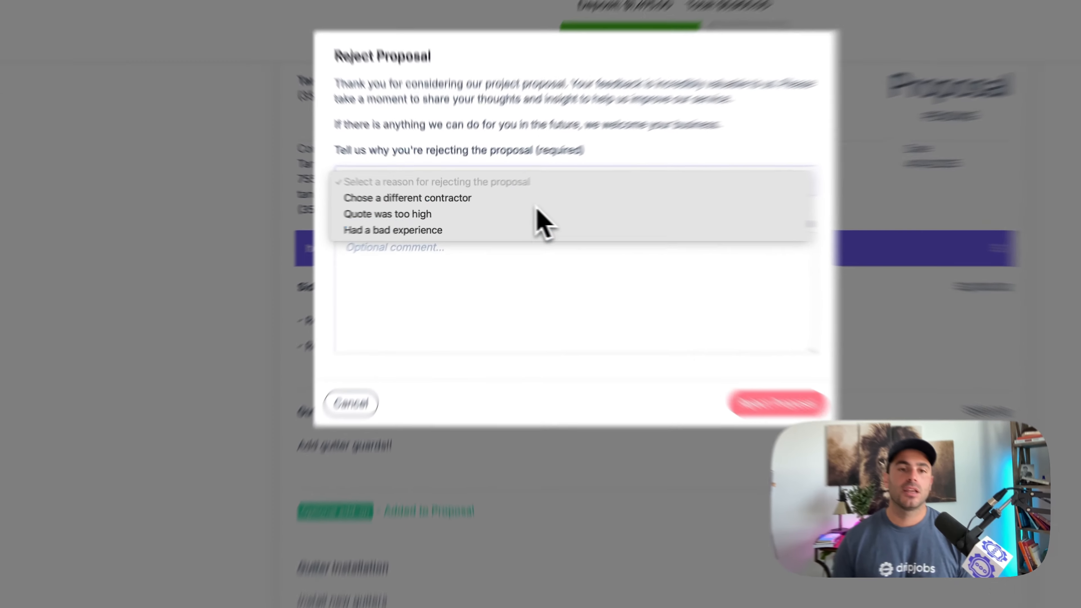
{"action": "left_click", "coordinate": [485, 262]}
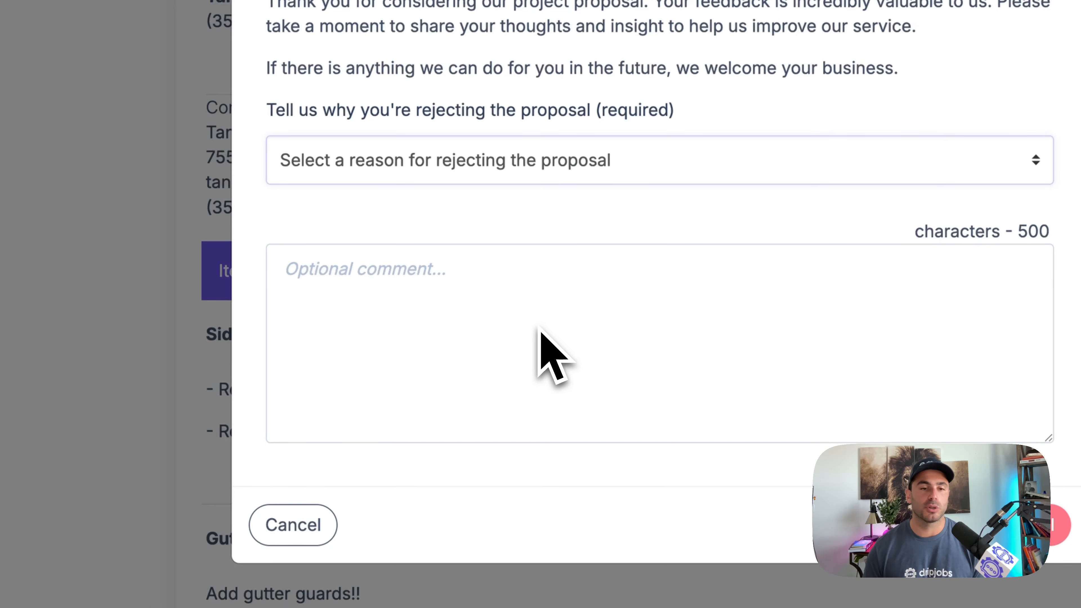
{"action": "left_click", "coordinate": [307, 525]}
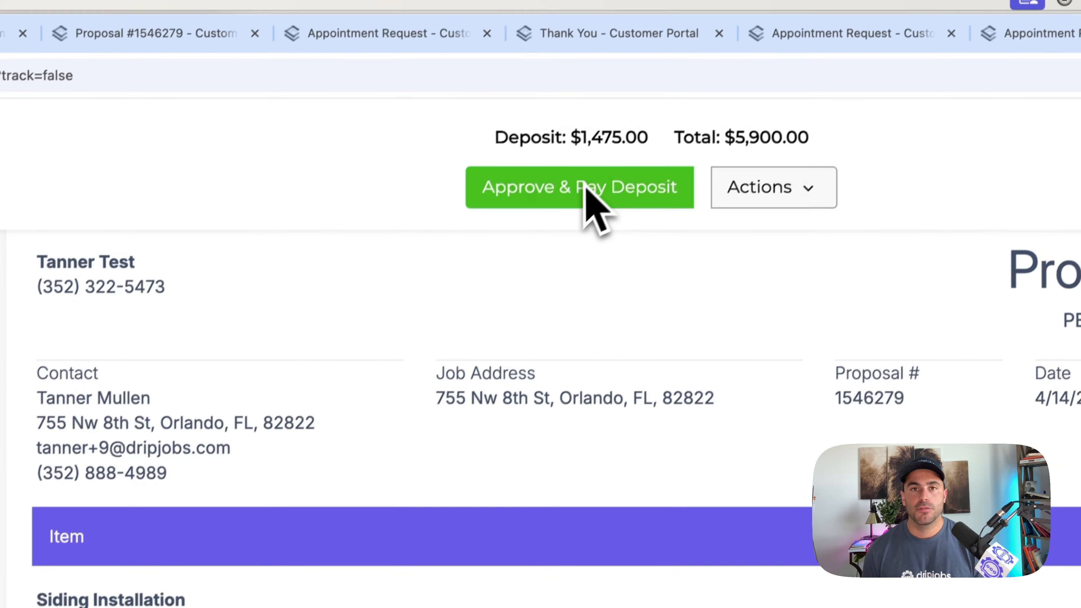
- Approve the proposal as the customer by accepting the terms and conditions, drawing a signature and confirming it
{"action": "left_click", "coordinate": [657, 72]}
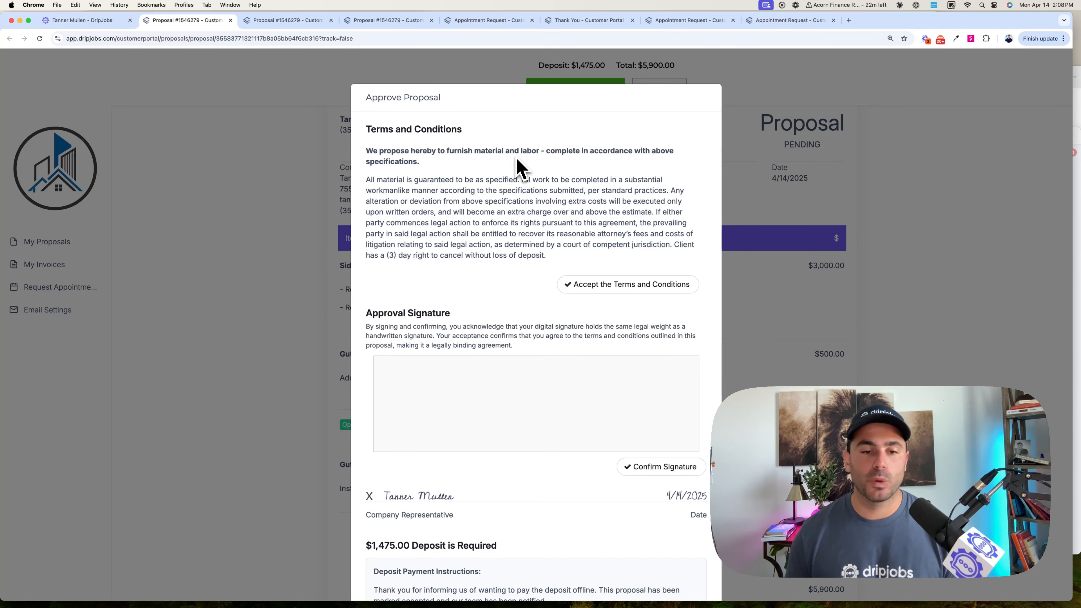
{"action": "scroll", "coordinate": [569, 261], "scroll_direction": "down", "scroll_amount": 5}
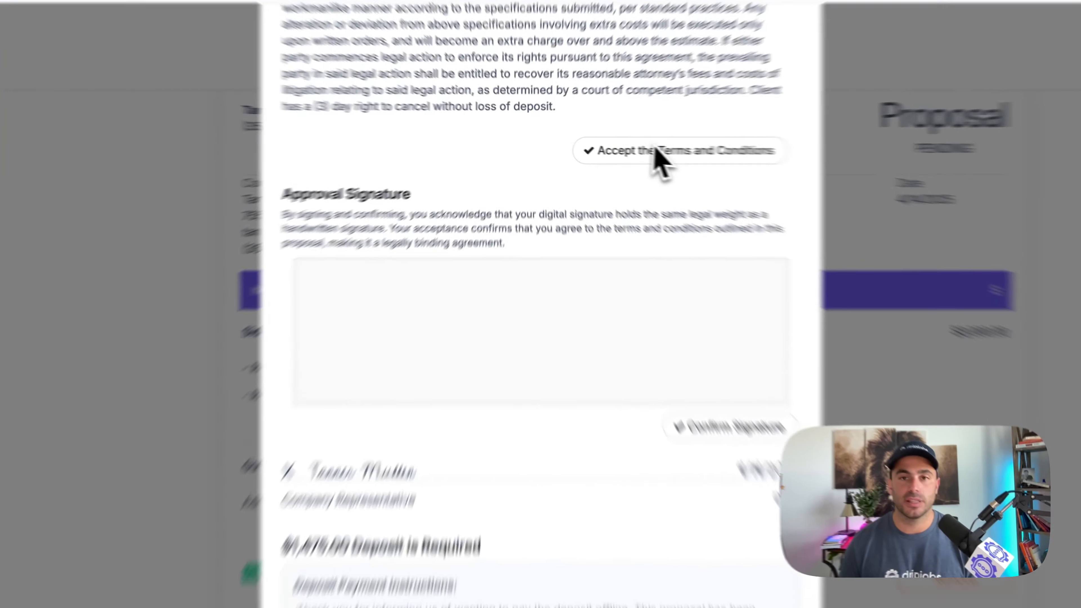
{"action": "left_click", "coordinate": [600, 145]}
{"action": "left_click_drag", "start_coordinate": [433, 225], "coordinate": [456, 243]}
{"action": "left_click_drag", "start_coordinate": [330, 358], "coordinate": [735, 481]}
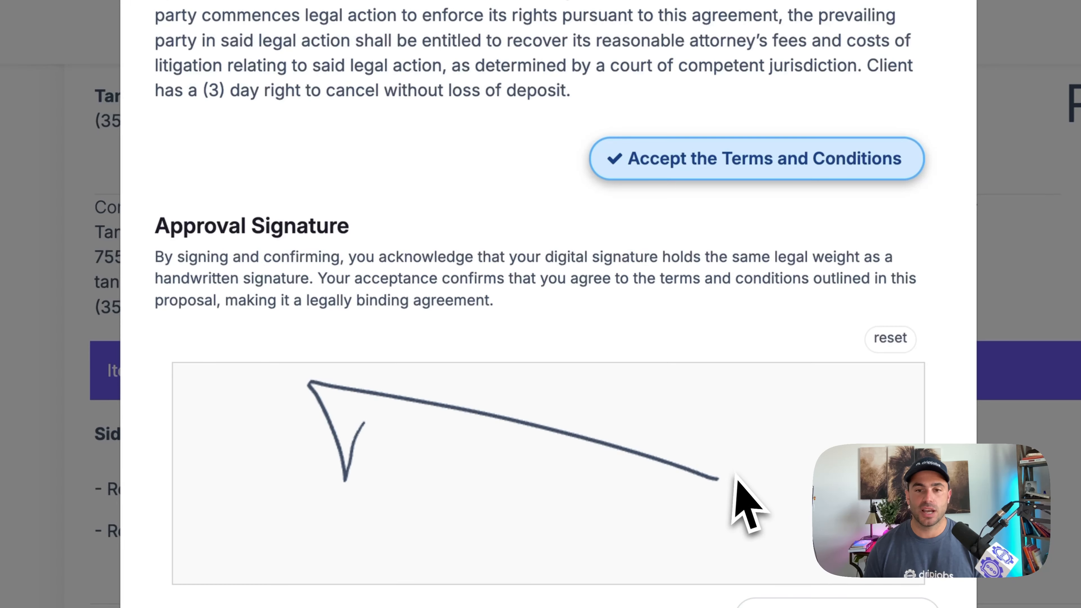
{"action": "left_click", "coordinate": [804, 581]}
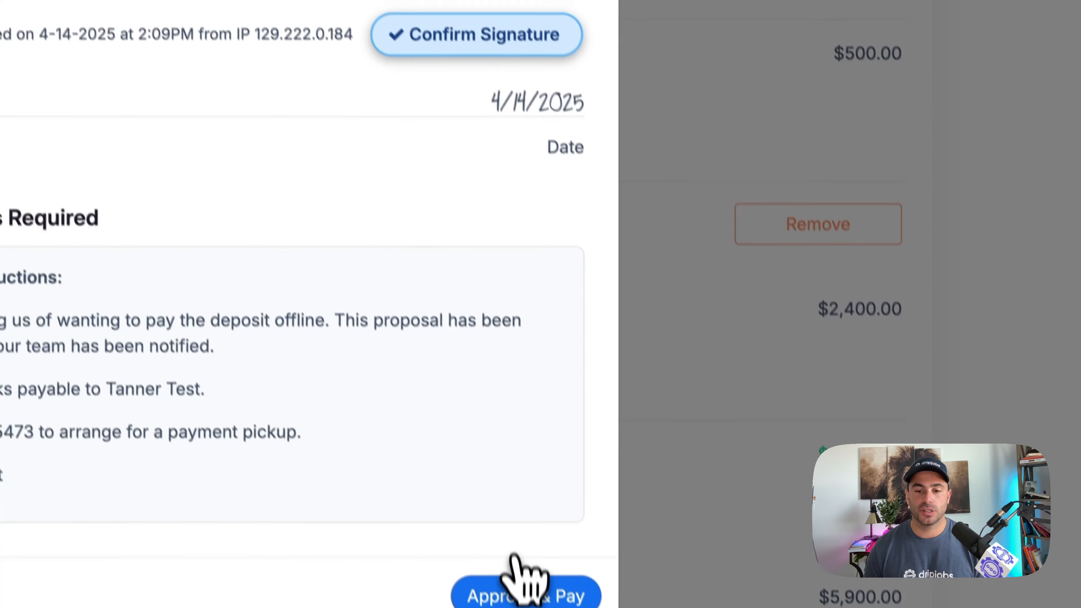
{"action": "left_click", "coordinate": [524, 594]}
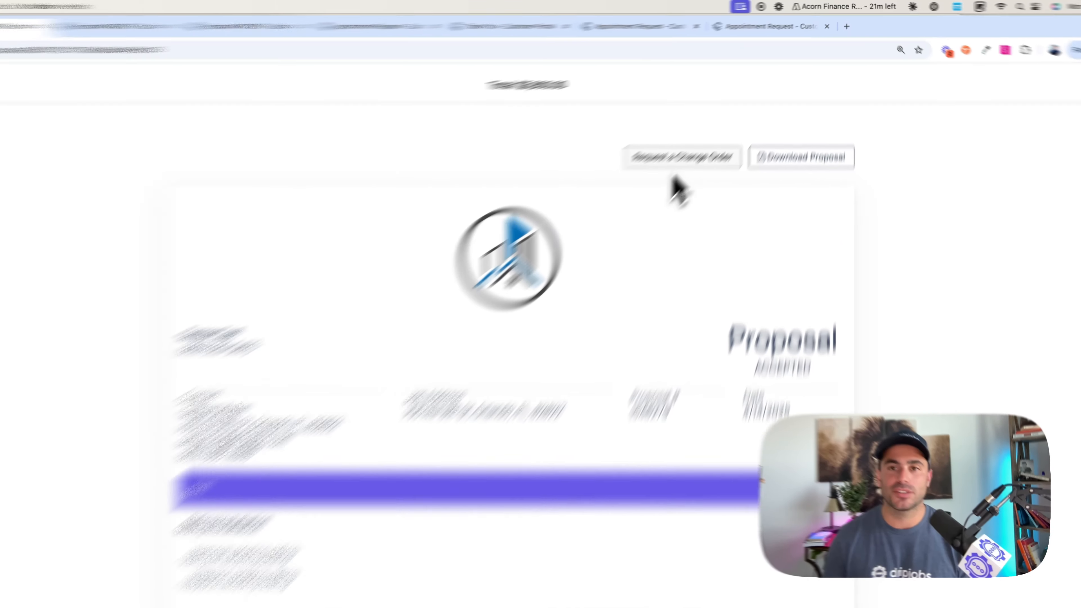
- Open the change order request form on the accepted proposal and close it without submitting
{"action": "left_click", "coordinate": [719, 124]}
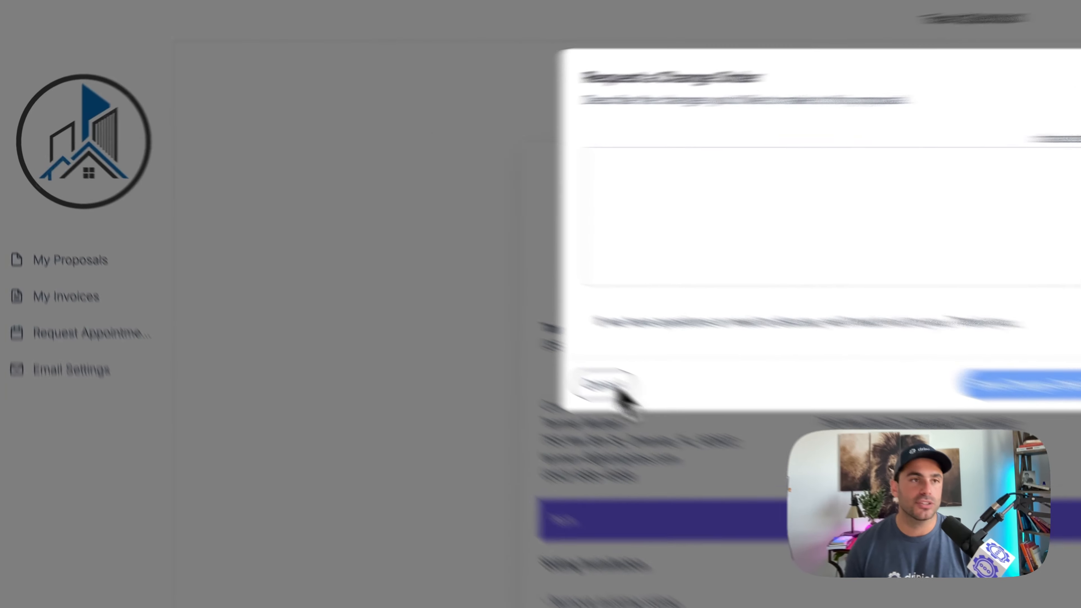
{"action": "left_click", "coordinate": [377, 293]}
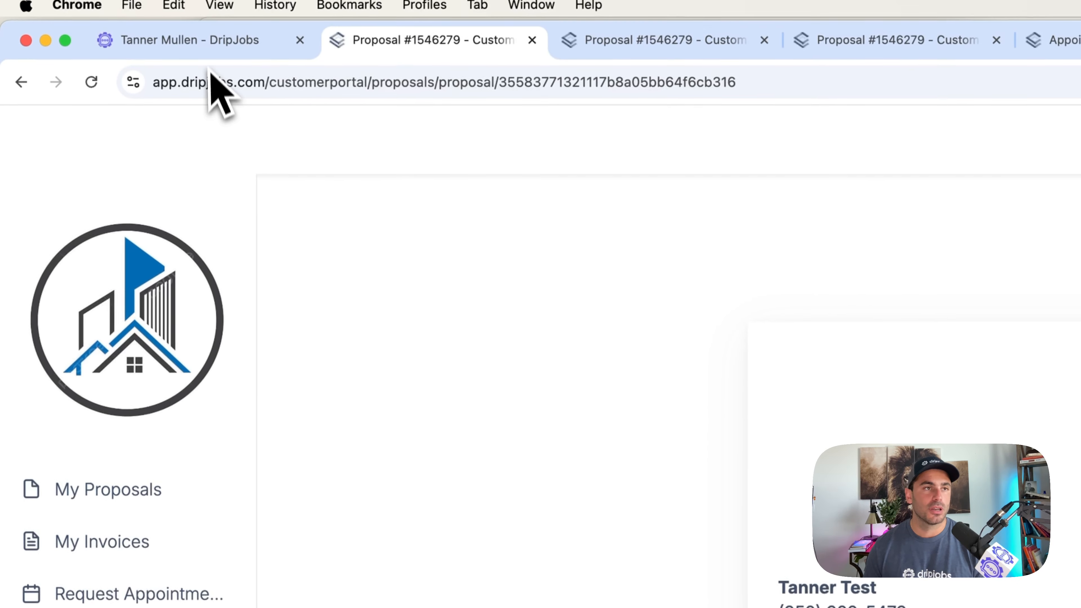
- Return to the contractor's DripJobs account and view the accepted job in the jobs pipeline
{"action": "left_click", "coordinate": [211, 46]}
{"action": "left_click", "coordinate": [132, 442]}
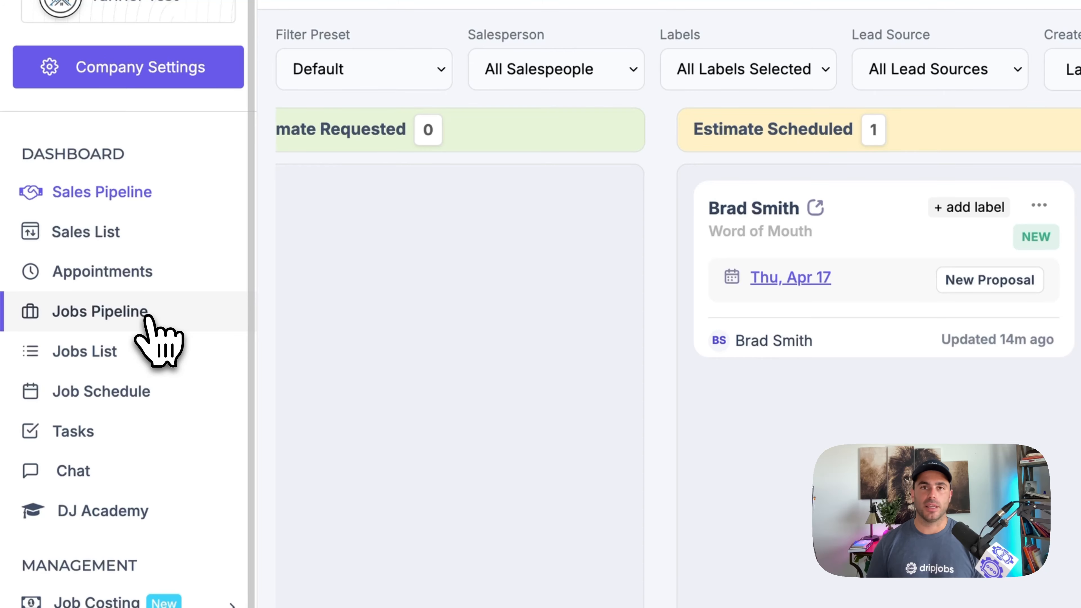
{"action": "left_click", "coordinate": [144, 316]}
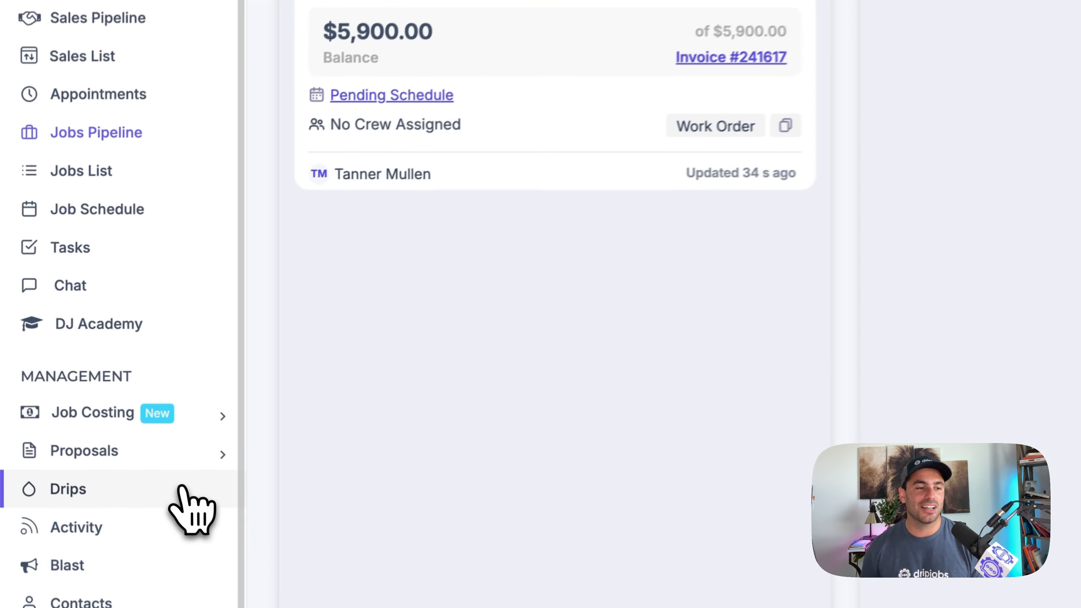
- Review the 30 Minute Proposal Accepted Follow Up email in the jobs pipeline's Proposal Accepted Sequence drip
{"action": "left_click", "coordinate": [83, 405]}
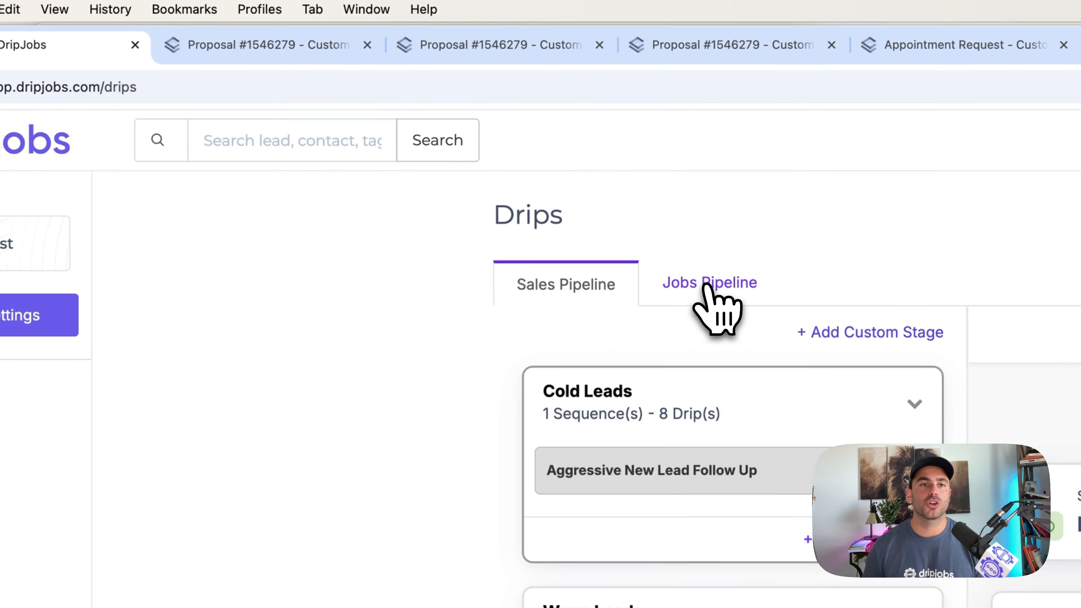
{"action": "left_click", "coordinate": [706, 284]}
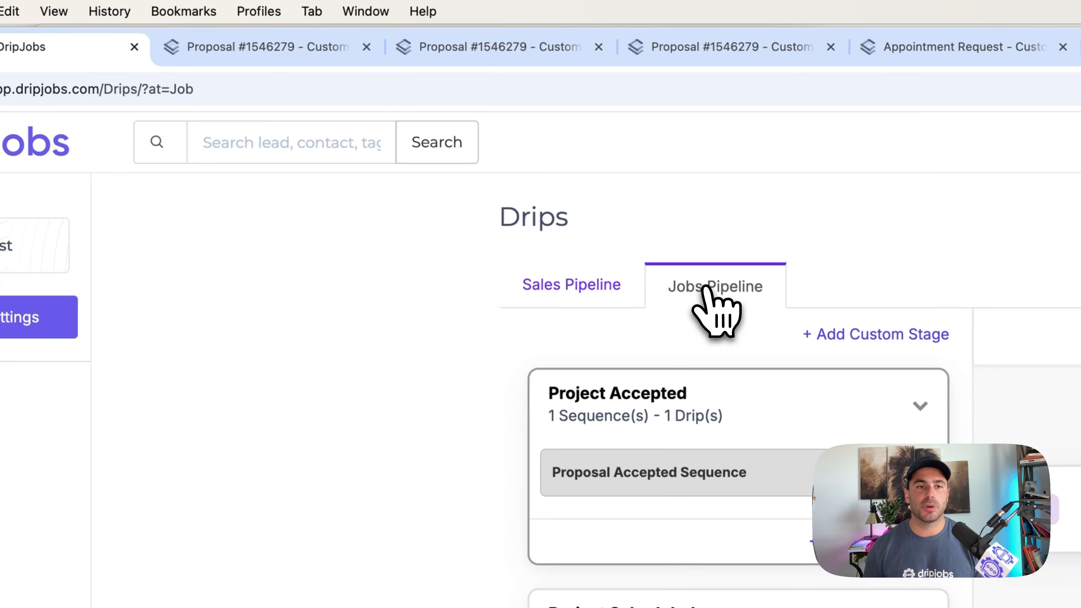
{"action": "left_click", "coordinate": [629, 466]}
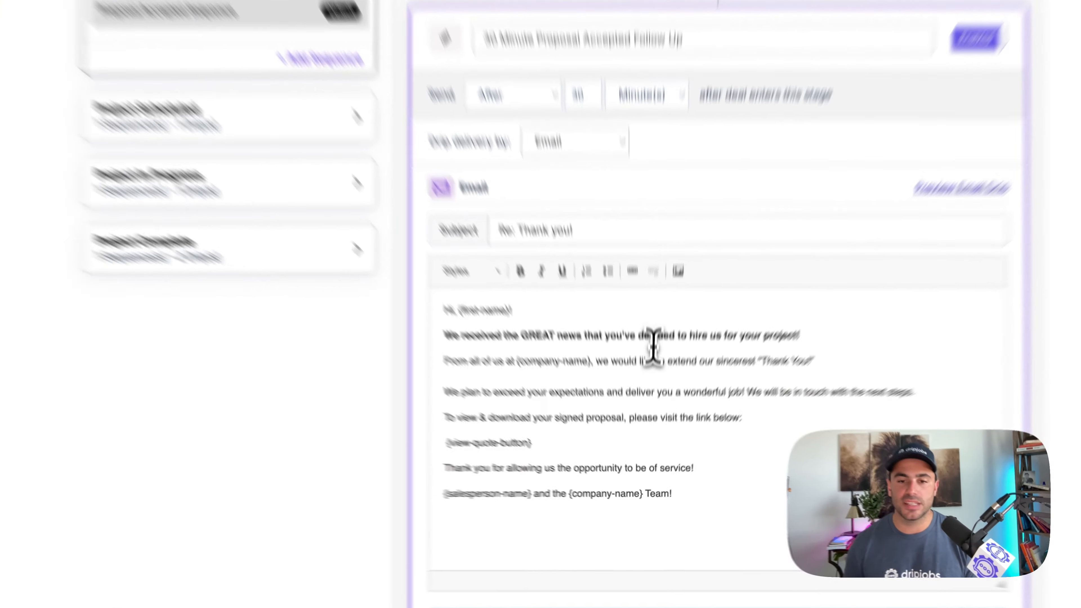
{"action": "left_click", "coordinate": [645, 427]}
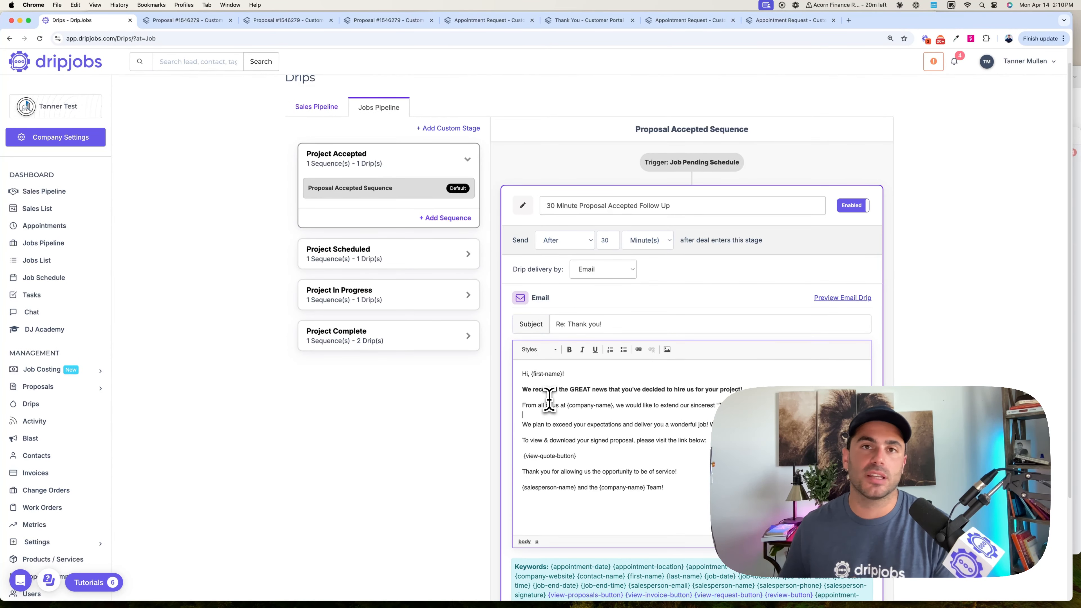
{"action": "scroll", "coordinate": [549, 400], "scroll_direction": "down", "scroll_amount": 3}
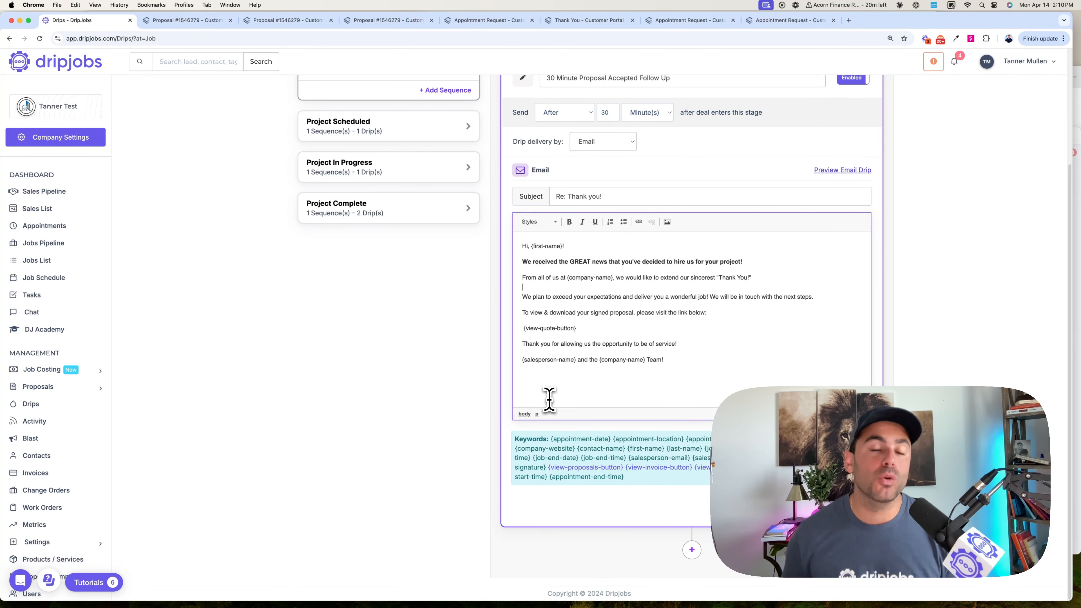
{"action": "scroll", "coordinate": [332, 309], "scroll_direction": "up", "scroll_amount": 3}
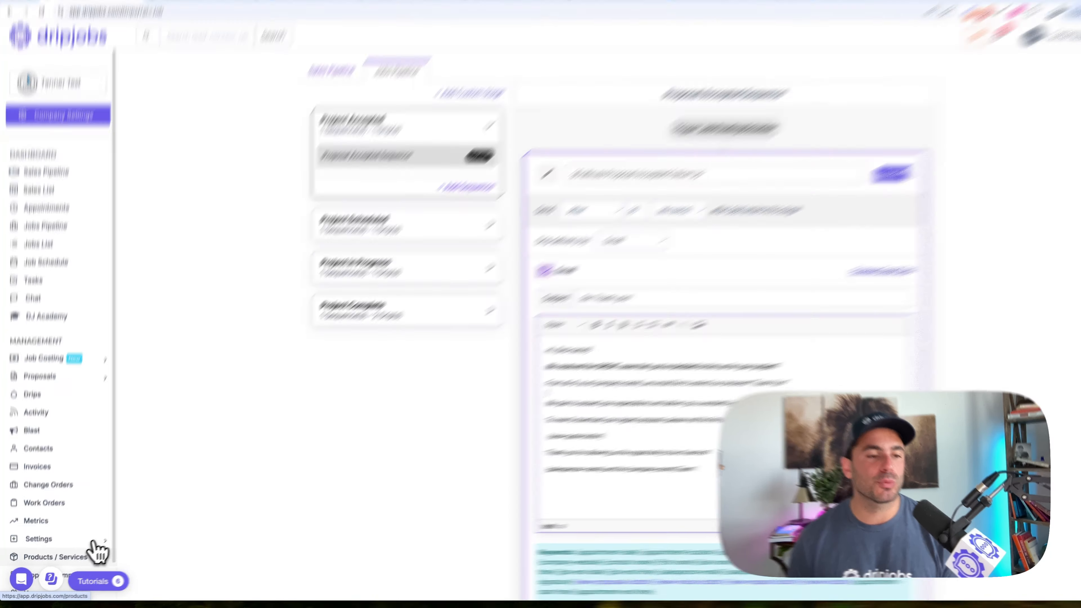
- Add a new crew named "Joe's Crew" with the crew color Mint in the crew settings and save it
{"action": "left_click", "coordinate": [94, 541]}
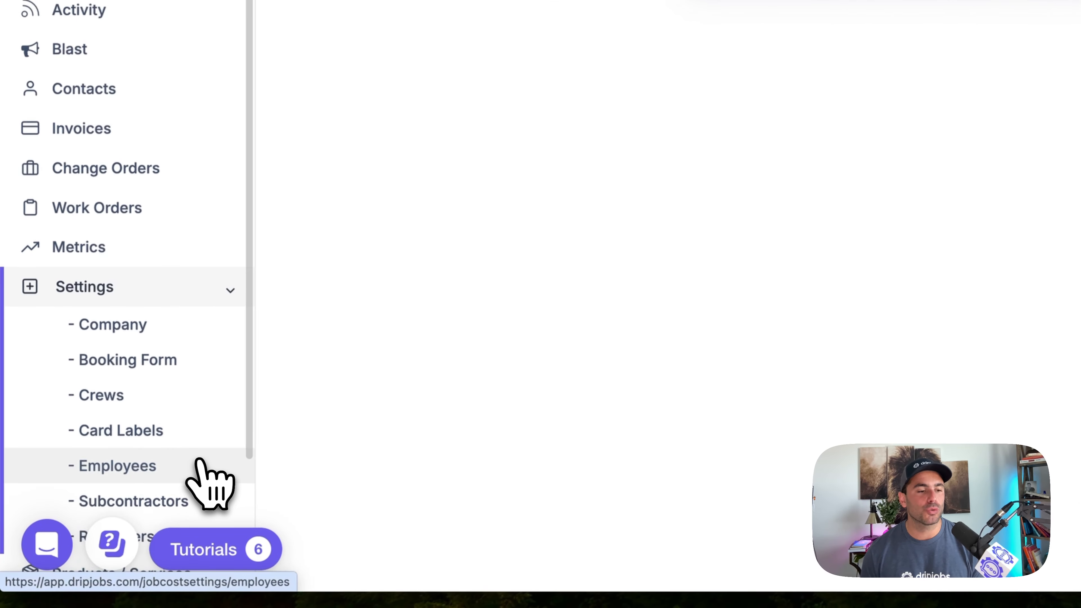
{"action": "left_click", "coordinate": [135, 406]}
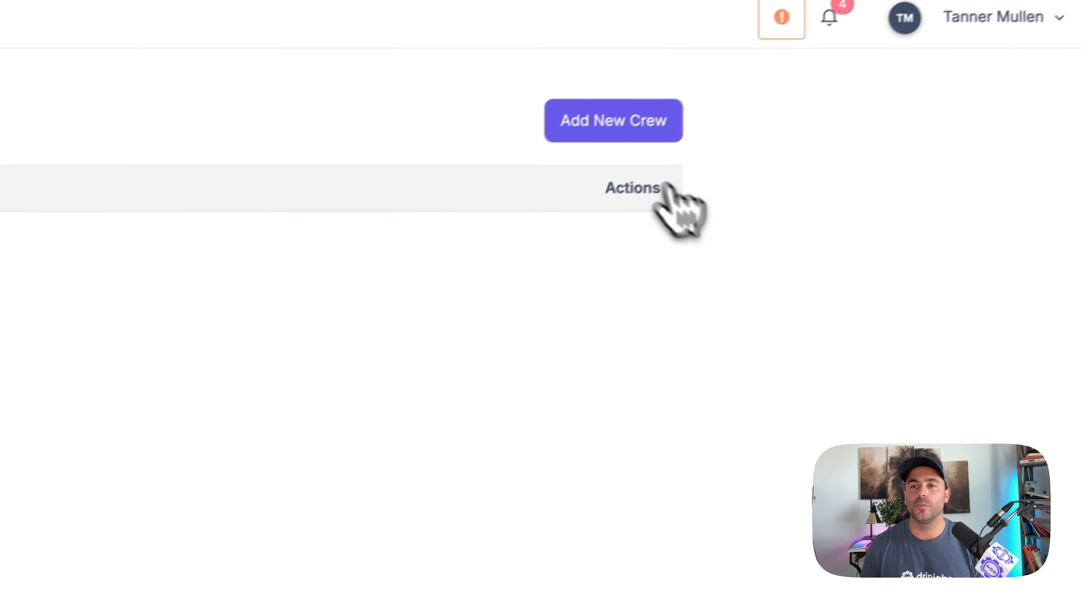
{"action": "left_click", "coordinate": [613, 121]}
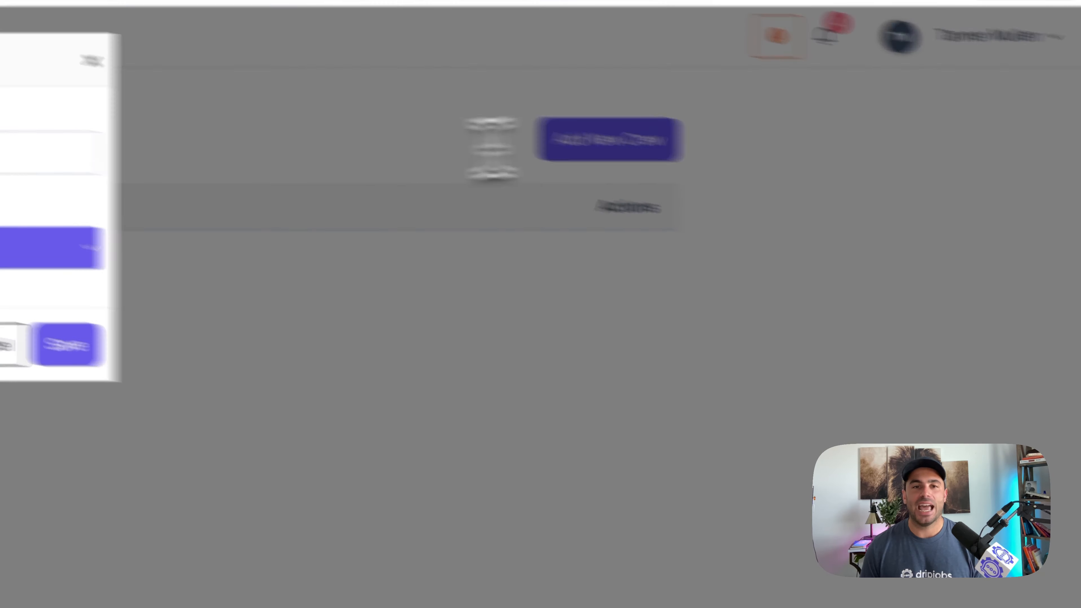
{"action": "type", "text": "Joe's Crew"}
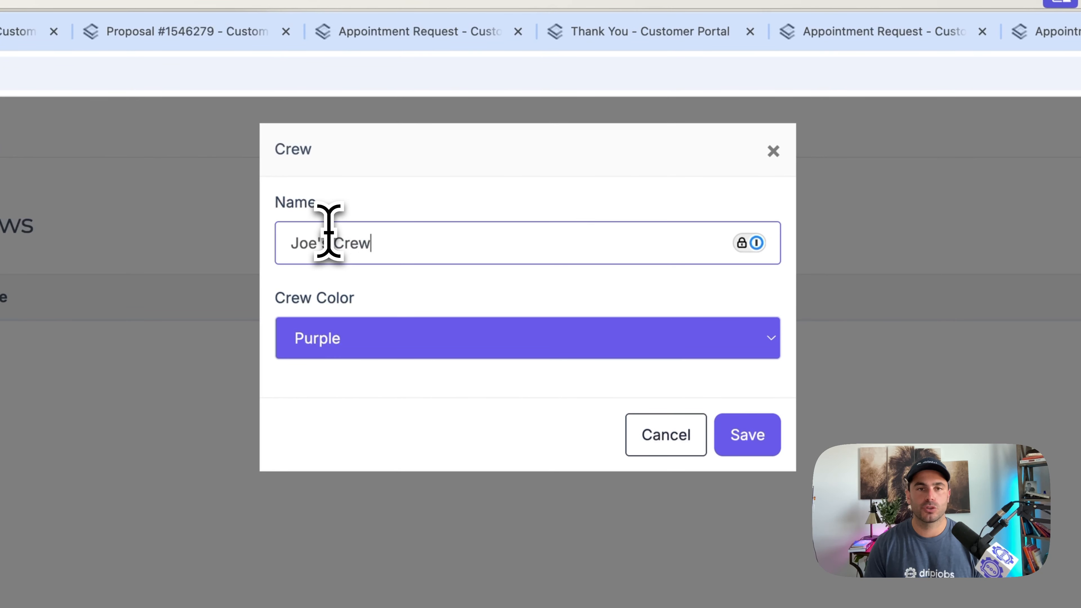
{"action": "left_click", "coordinate": [374, 340]}
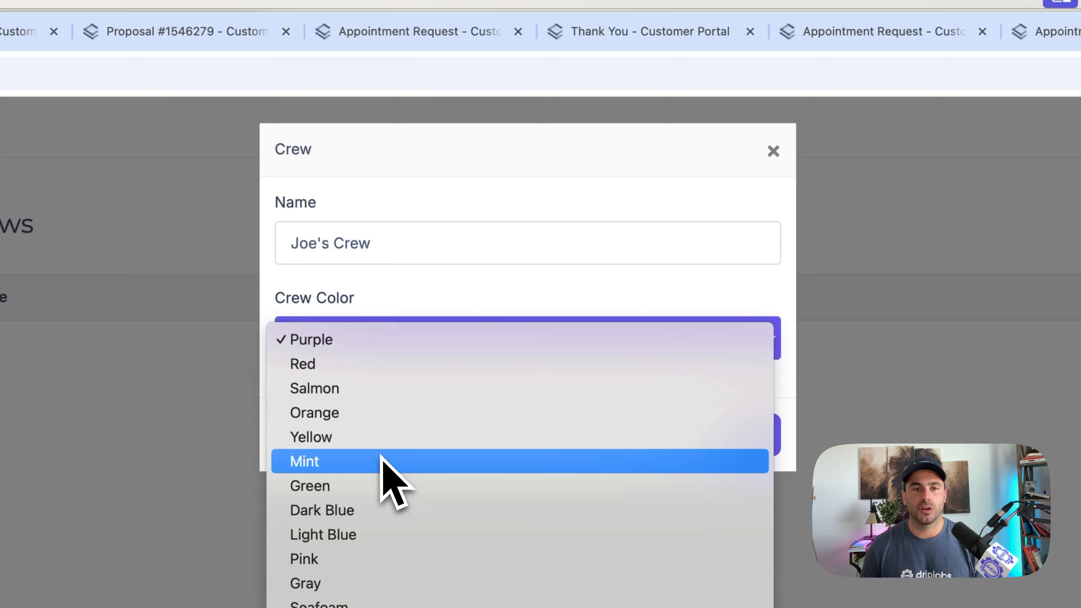
{"action": "left_click", "coordinate": [385, 462]}
{"action": "left_click", "coordinate": [749, 435]}
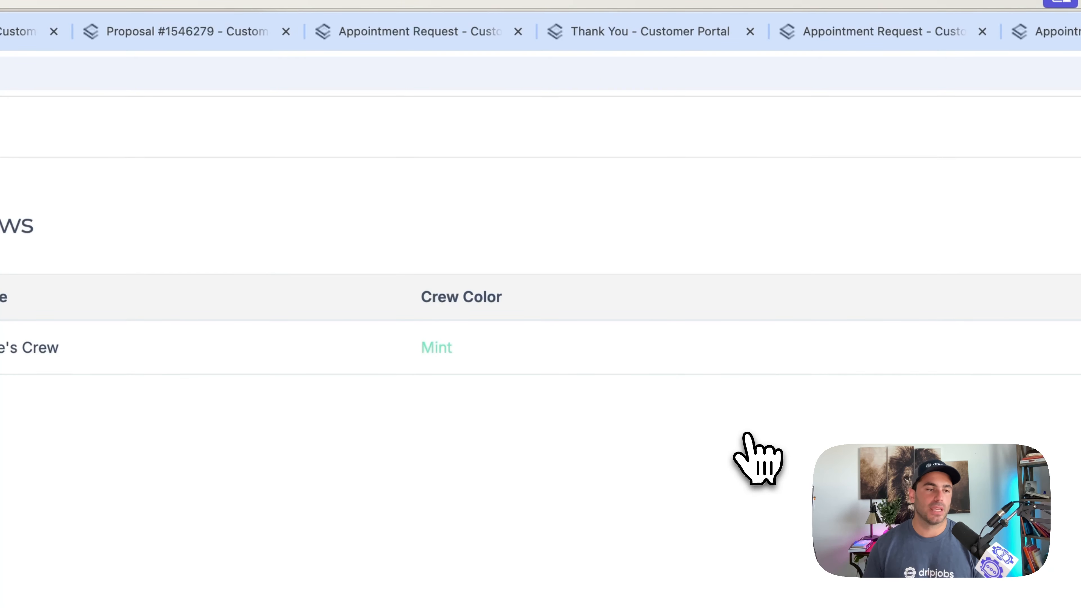
- Look at the job schedule, and examine the Project Scheduled Details sequence in the jobs pipeline drips
{"action": "left_click", "coordinate": [149, 360]}
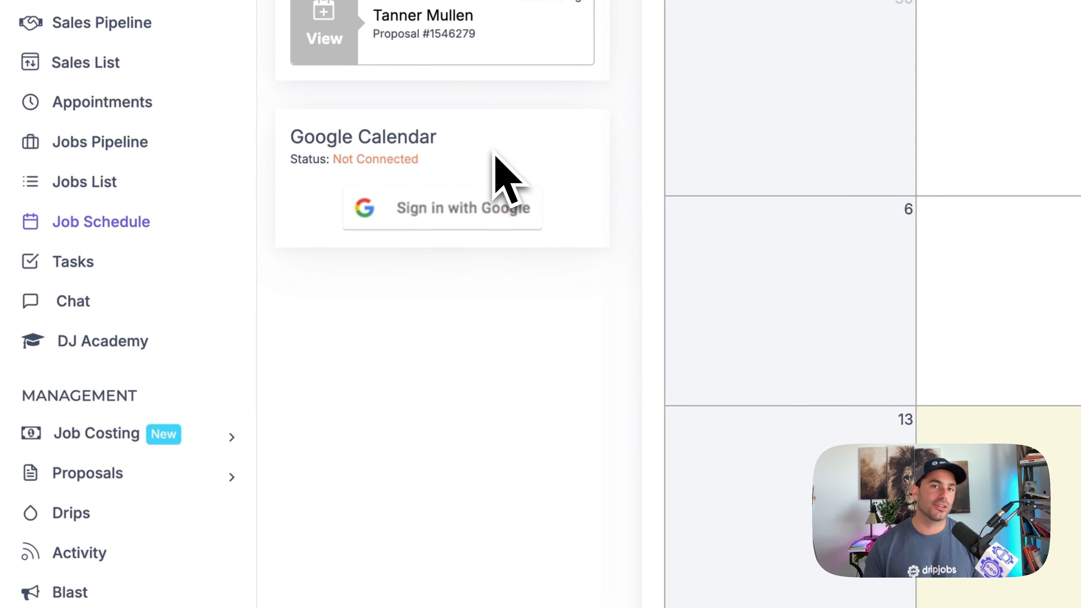
{"action": "left_click", "coordinate": [83, 521]}
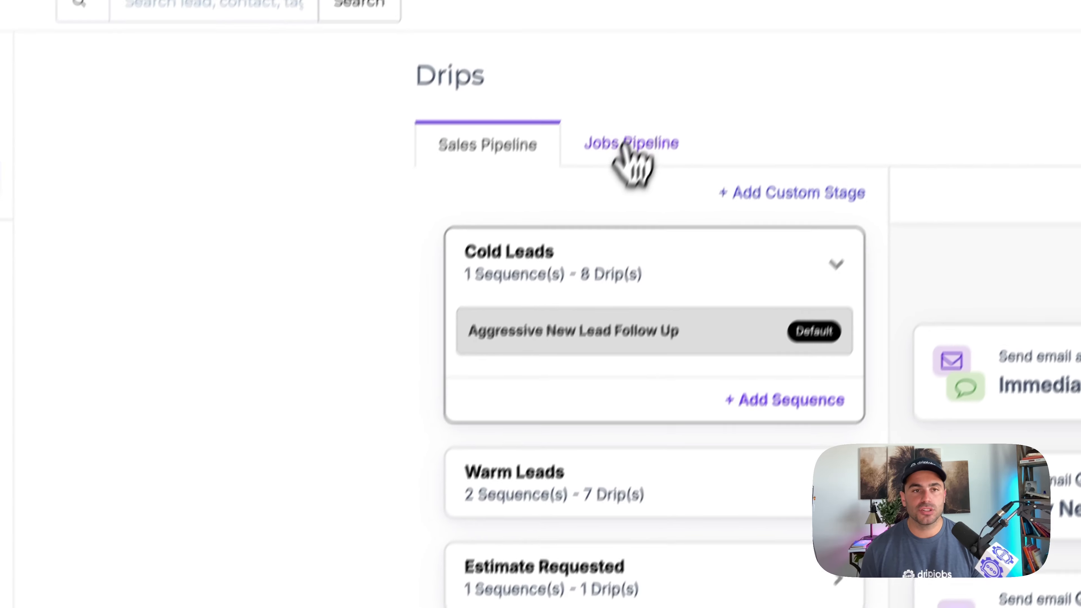
{"action": "left_click", "coordinate": [600, 199]}
{"action": "left_click", "coordinate": [638, 521]}
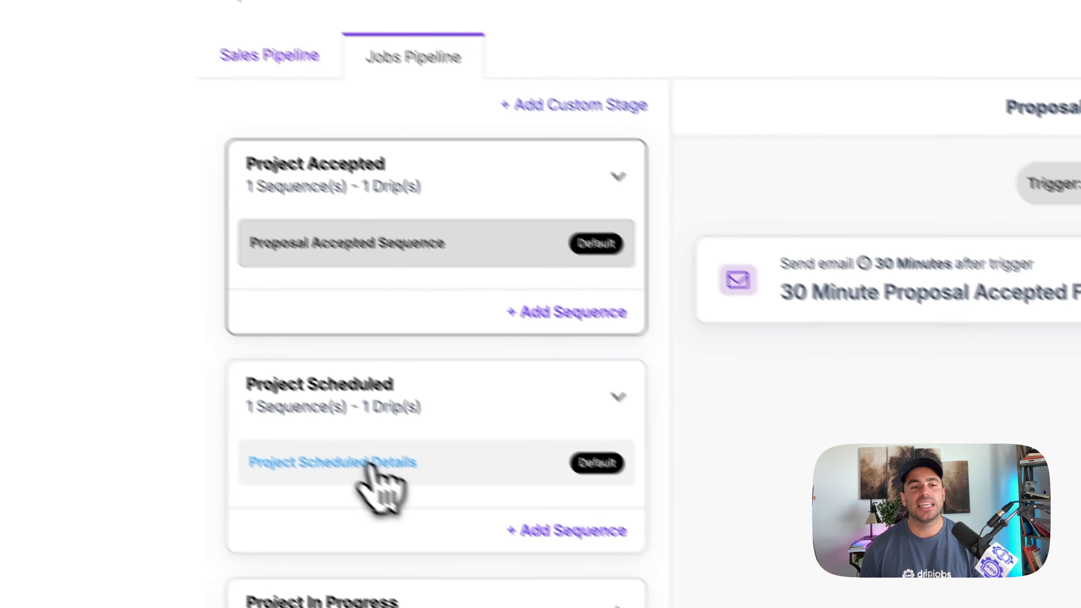
{"action": "left_click", "coordinate": [370, 464]}
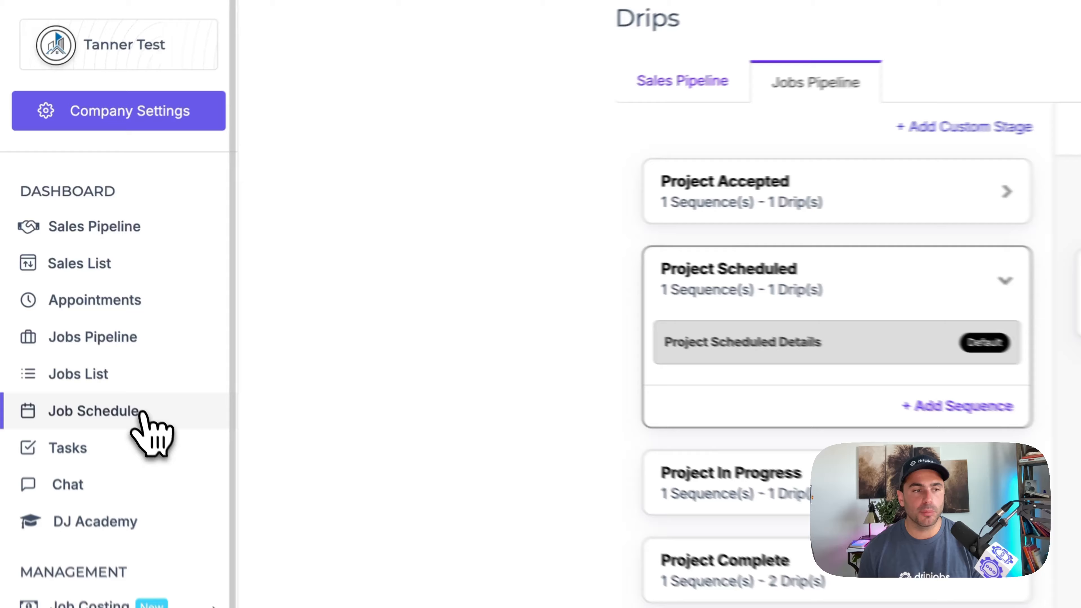
- Open the pending job for scheduling, assign Joe's Crew and set the start date to 04/22/2025
{"action": "left_click", "coordinate": [64, 279]}
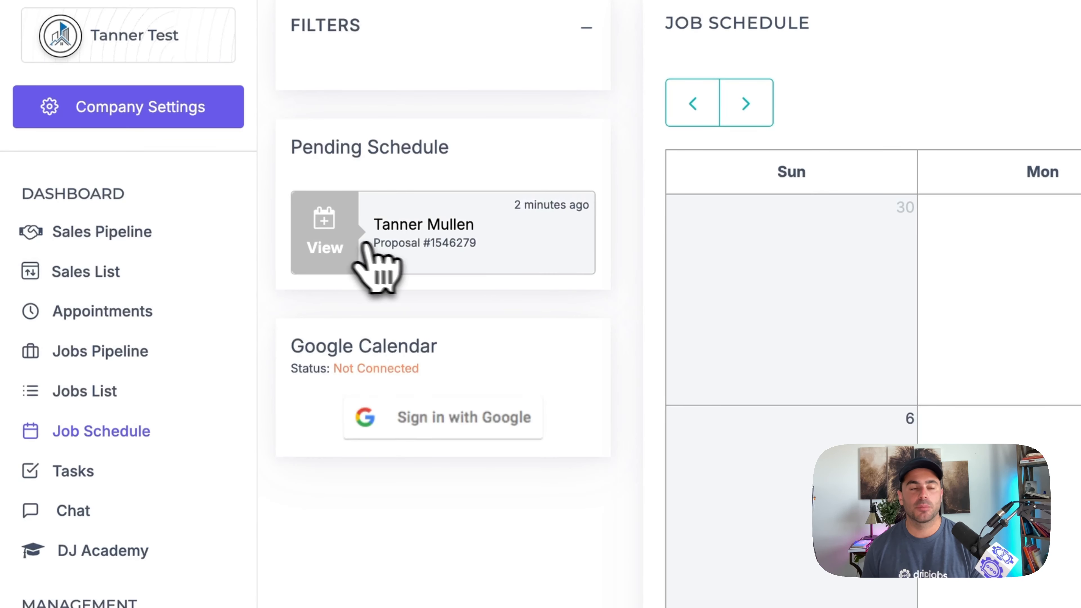
{"action": "left_click", "coordinate": [341, 241]}
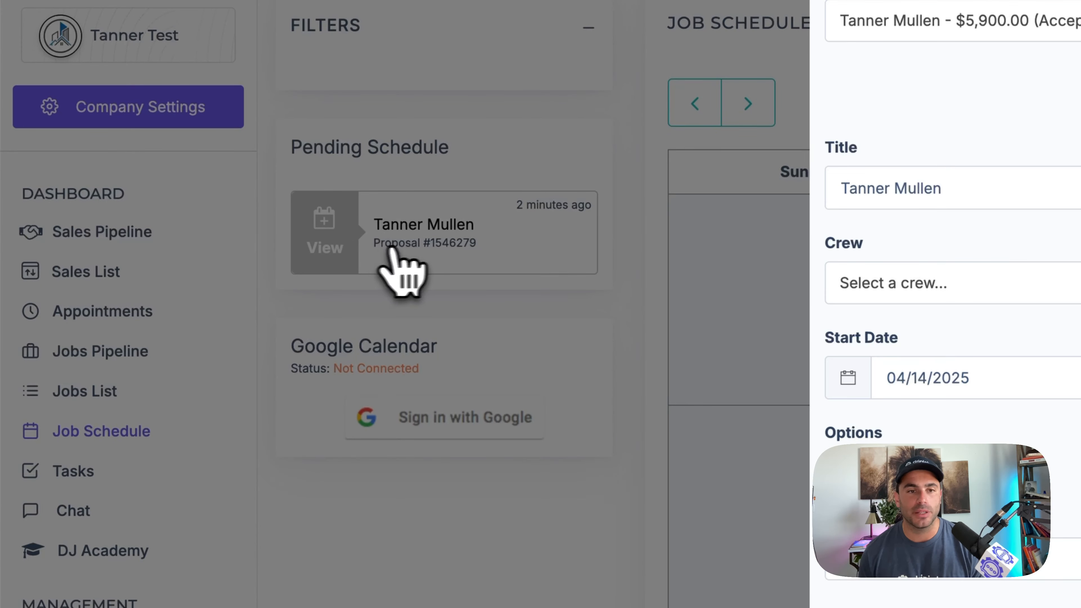
{"action": "left_click", "coordinate": [572, 191]}
{"action": "left_click", "coordinate": [598, 321]}
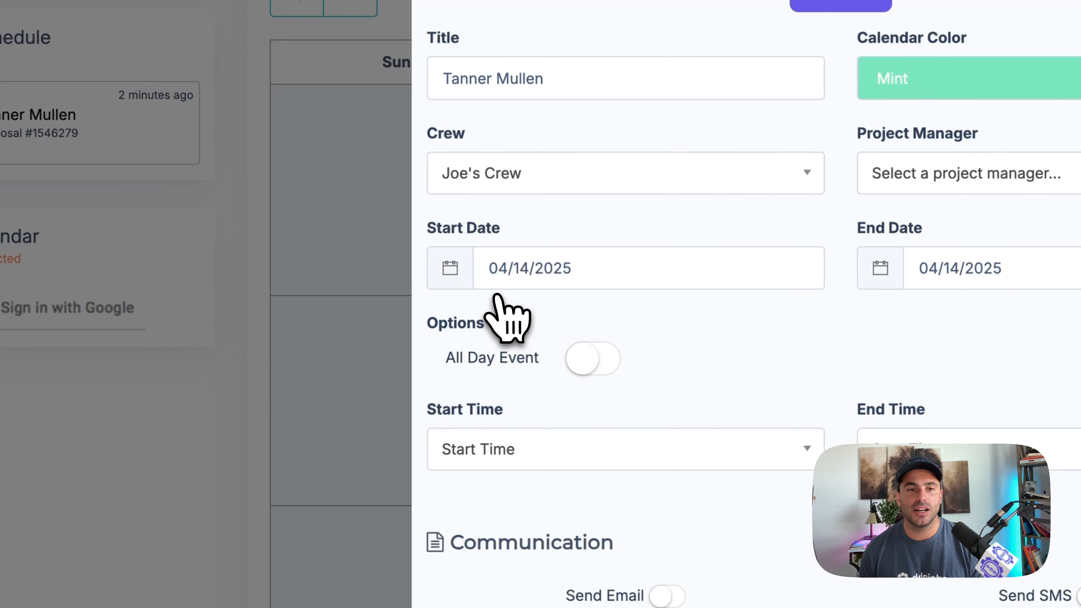
{"action": "left_click", "coordinate": [507, 266]}
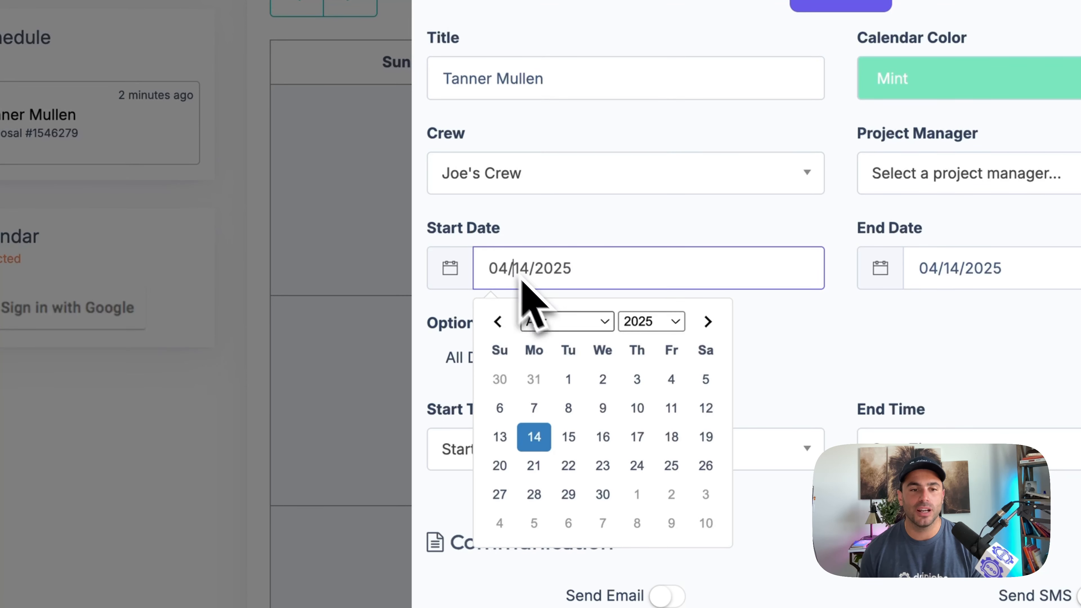
{"action": "left_click", "coordinate": [568, 465]}
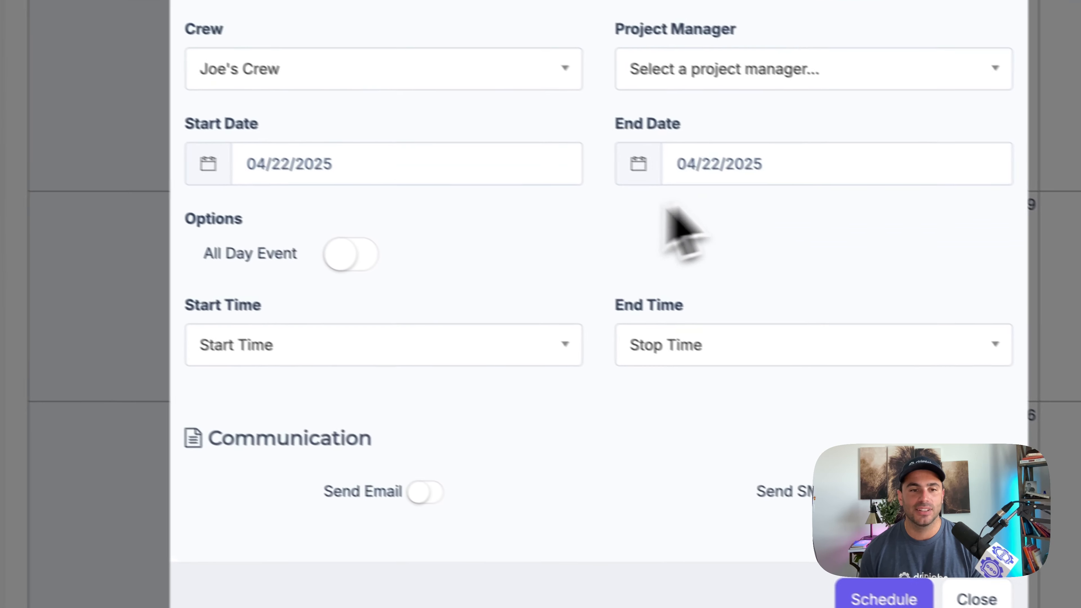
- Make the job an all-day event and enable both the email and SMS notifications to the customer
{"action": "left_click", "coordinate": [340, 251]}
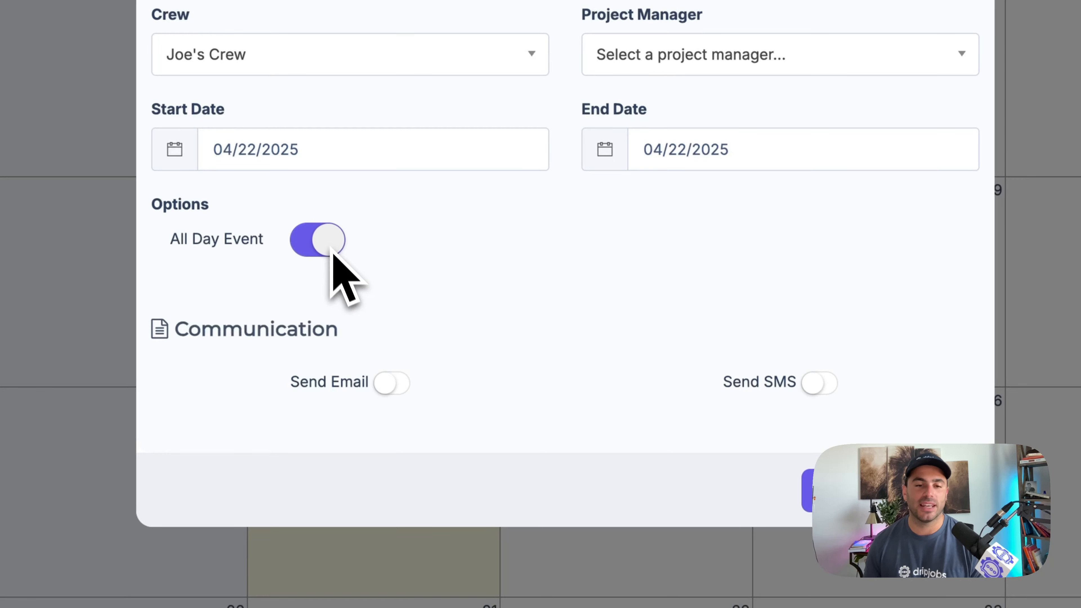
{"action": "left_click", "coordinate": [392, 392]}
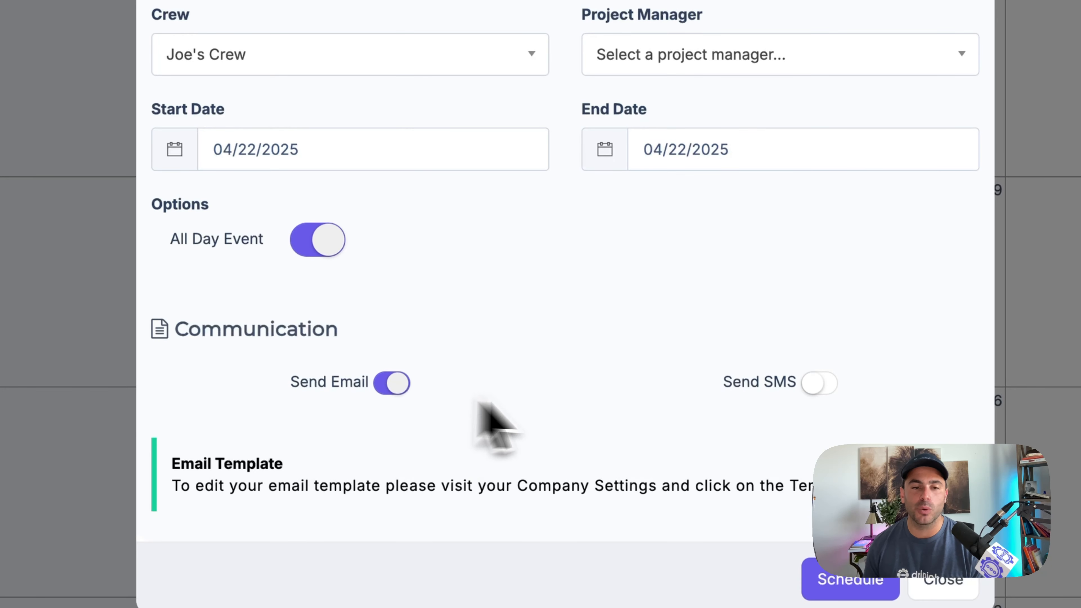
{"action": "left_click", "coordinate": [818, 391]}
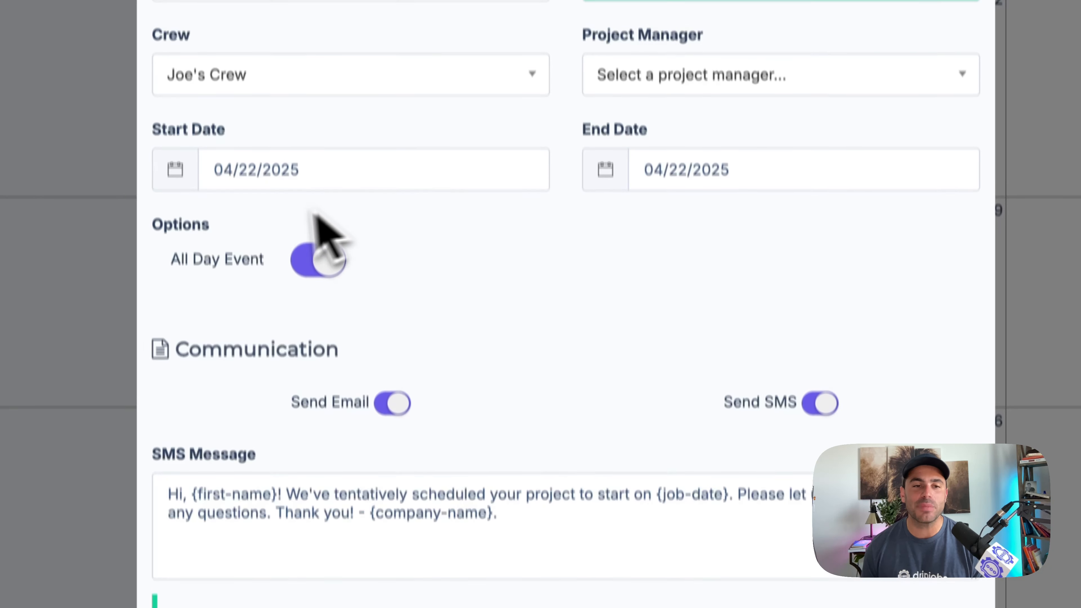
- Try to schedule the job with an end date of 04/18/2025
{"action": "left_click", "coordinate": [649, 223]}
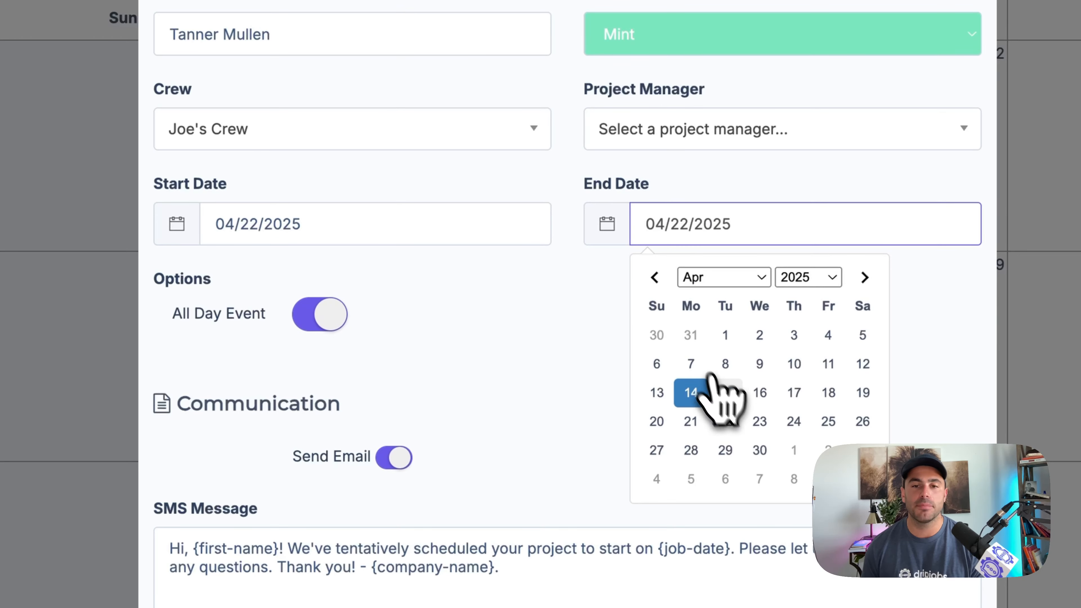
{"action": "left_click", "coordinate": [827, 392]}
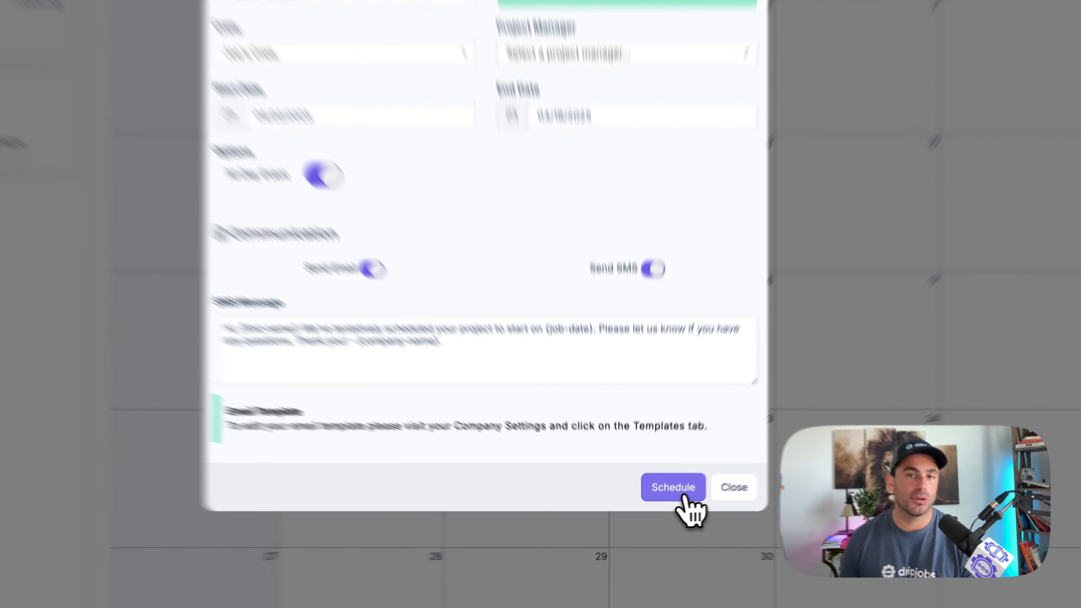
{"action": "left_click", "coordinate": [685, 498]}
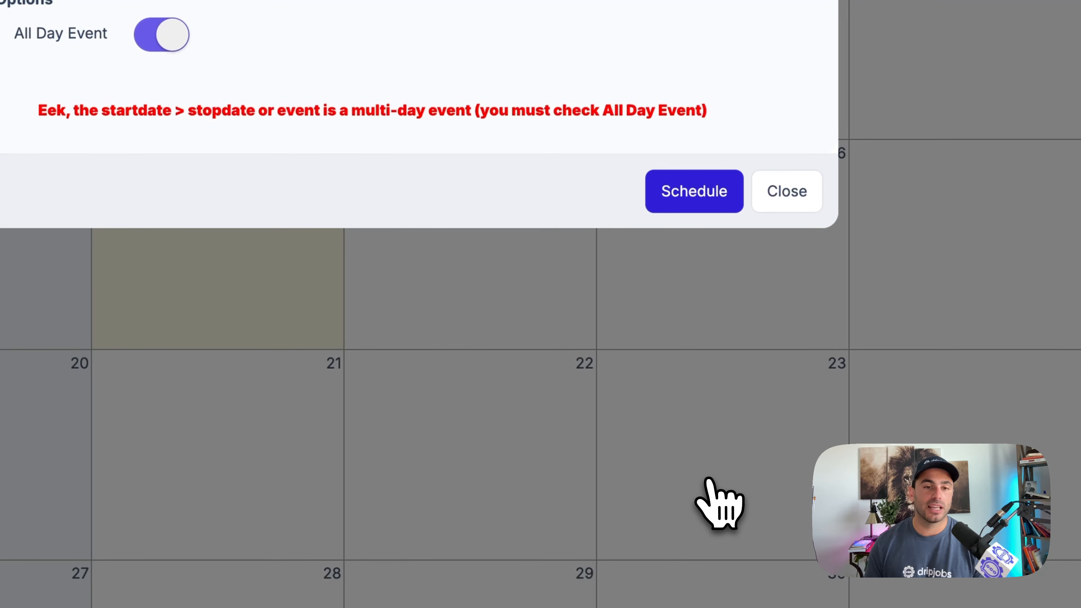
- Set the job's end date to 04/25/2025 and schedule the job
{"action": "left_click", "coordinate": [531, 43]}
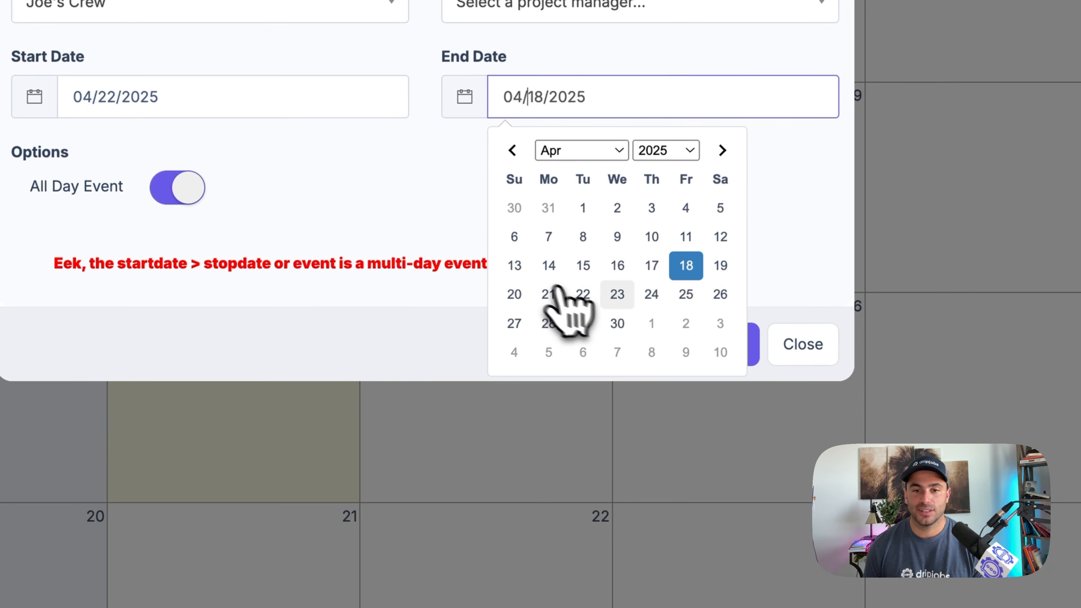
{"action": "left_click", "coordinate": [680, 239]}
{"action": "left_click", "coordinate": [720, 341]}
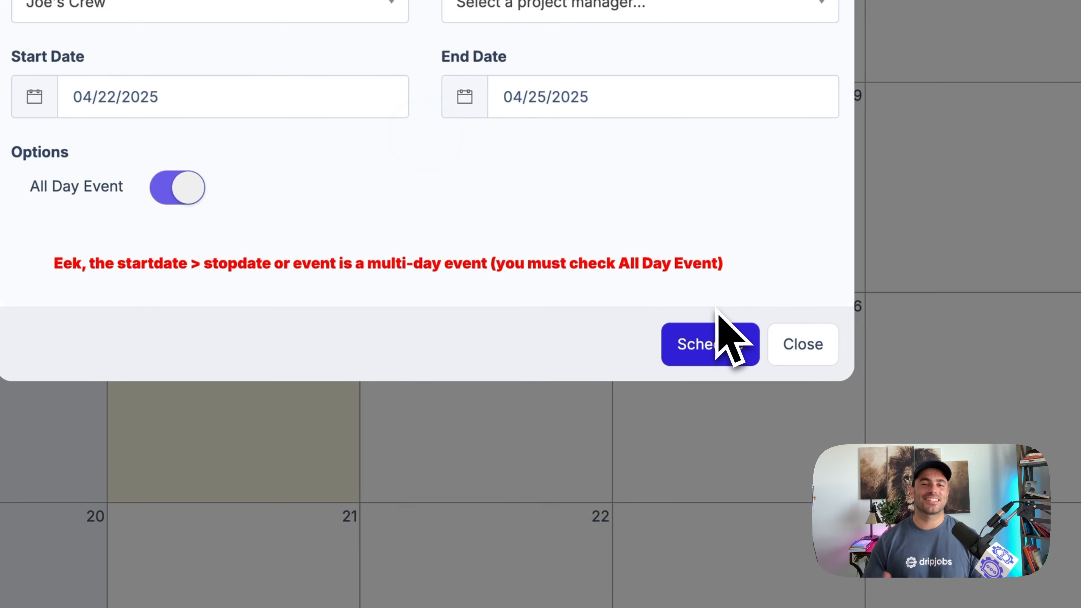
{"action": "left_click", "coordinate": [718, 311]}
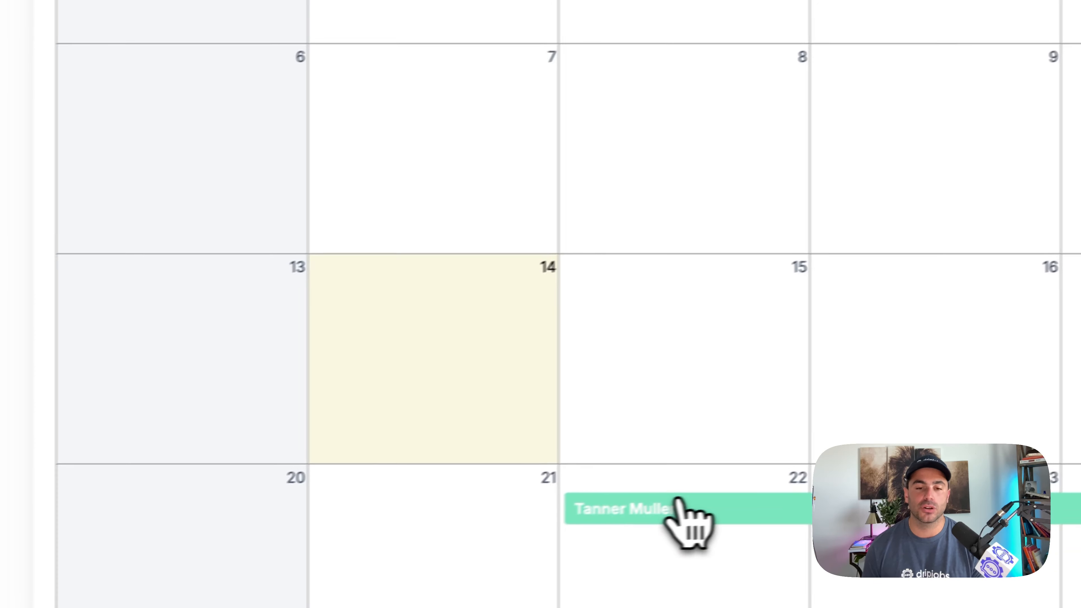
- View the deal details of the scheduled job on the April 22 calendar entry, and close them
{"action": "left_click", "coordinate": [465, 545]}
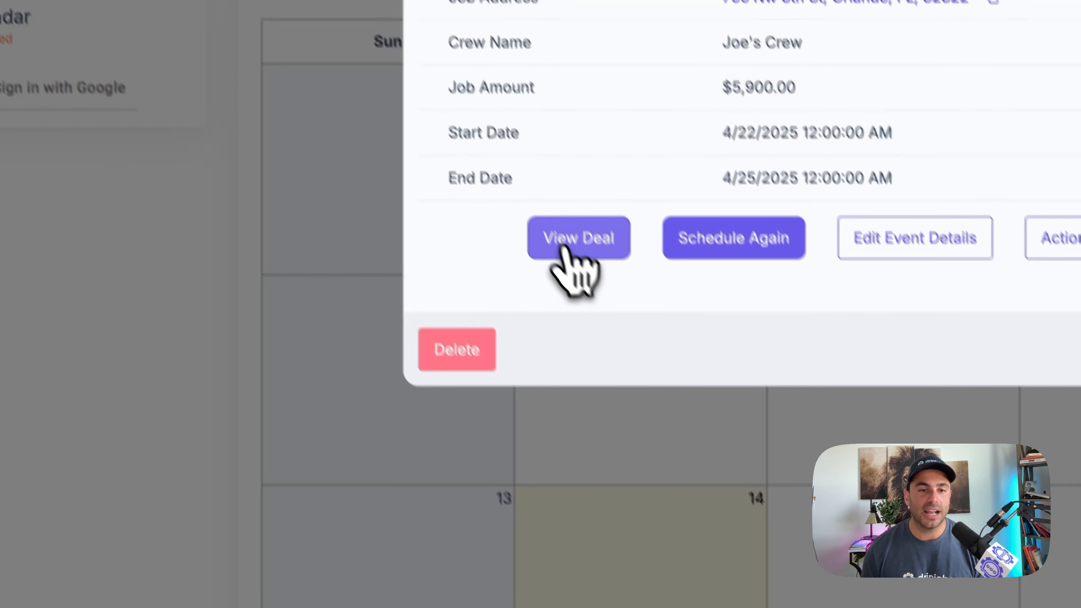
{"action": "left_click", "coordinate": [406, 7]}
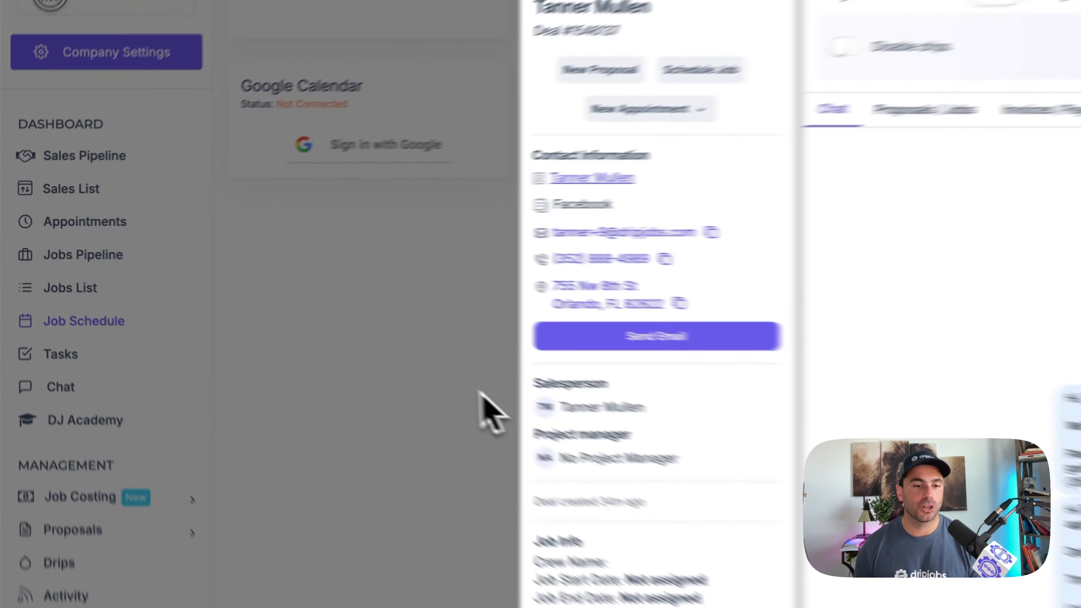
{"action": "left_click", "coordinate": [252, 317]}
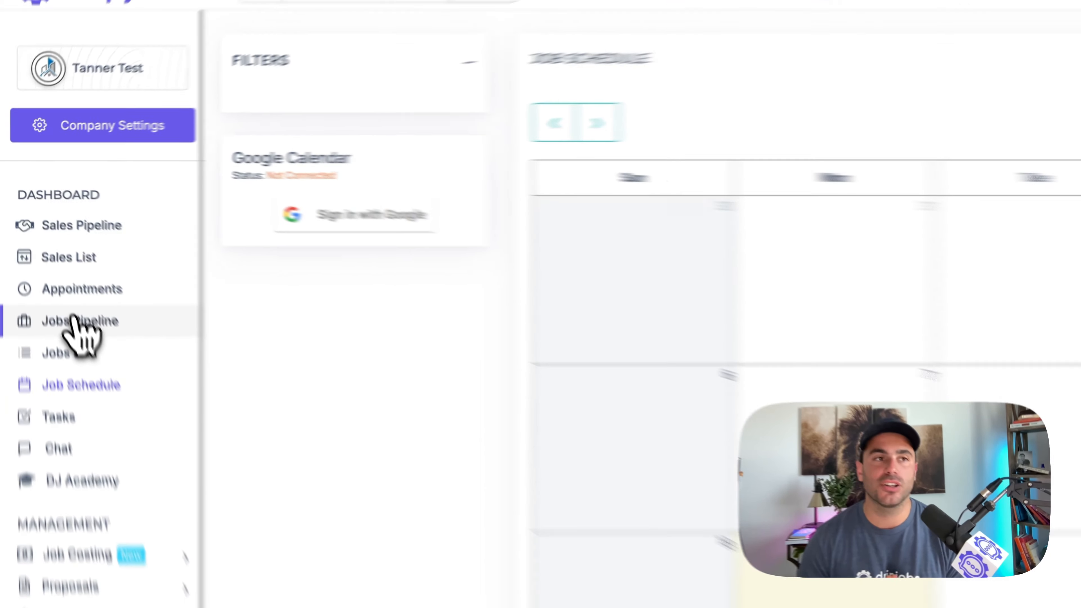
- Open the invoice of the Project Scheduled job from the jobs pipeline and review its payment request
{"action": "left_click", "coordinate": [90, 360]}
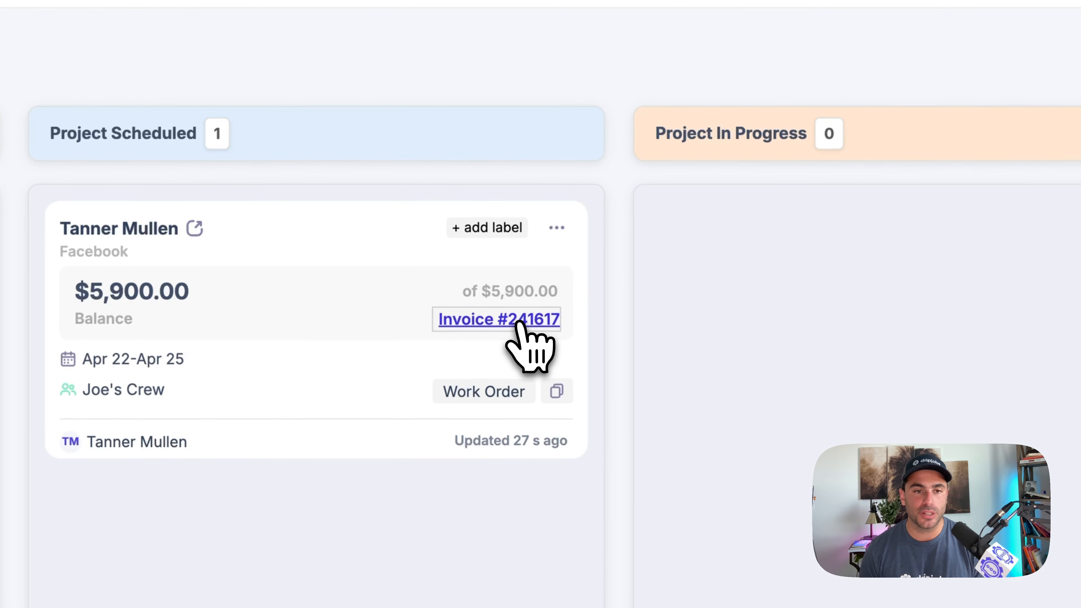
{"action": "left_click", "coordinate": [517, 324]}
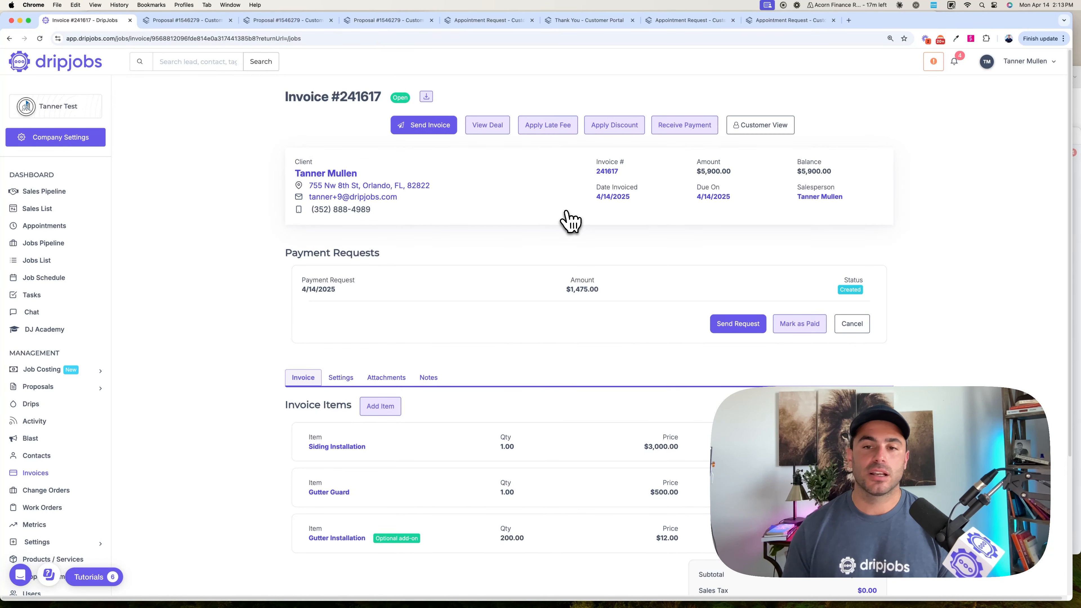
{"action": "scroll", "coordinate": [570, 221], "scroll_direction": "down", "scroll_amount": 1}
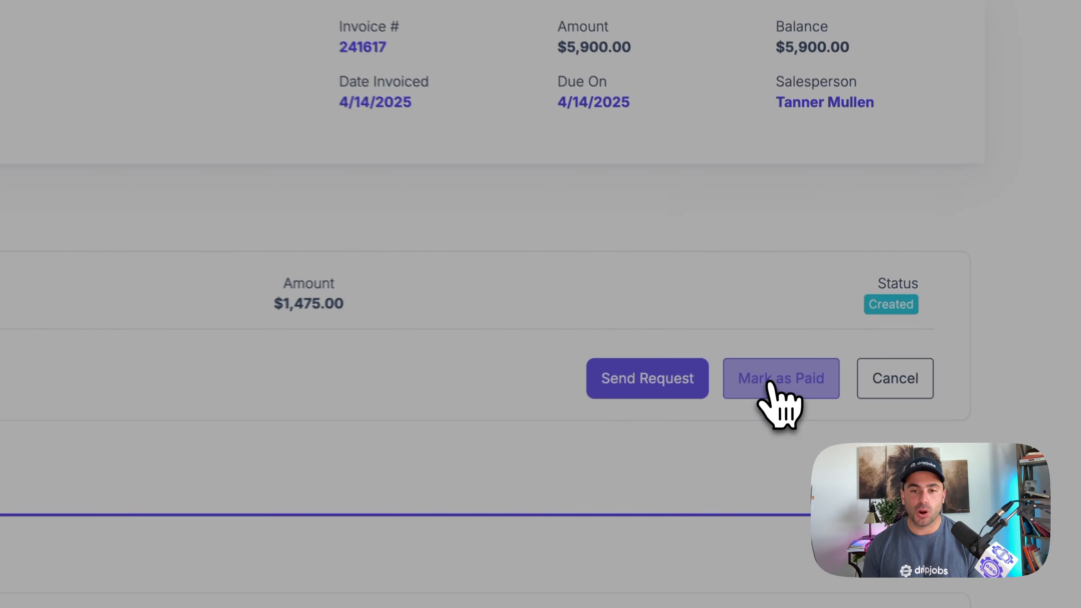
- Mark the $1,475.00 payment request as paid by check, flag it as a deposit payment and save it with an email receipt
{"action": "left_click", "coordinate": [799, 319]}
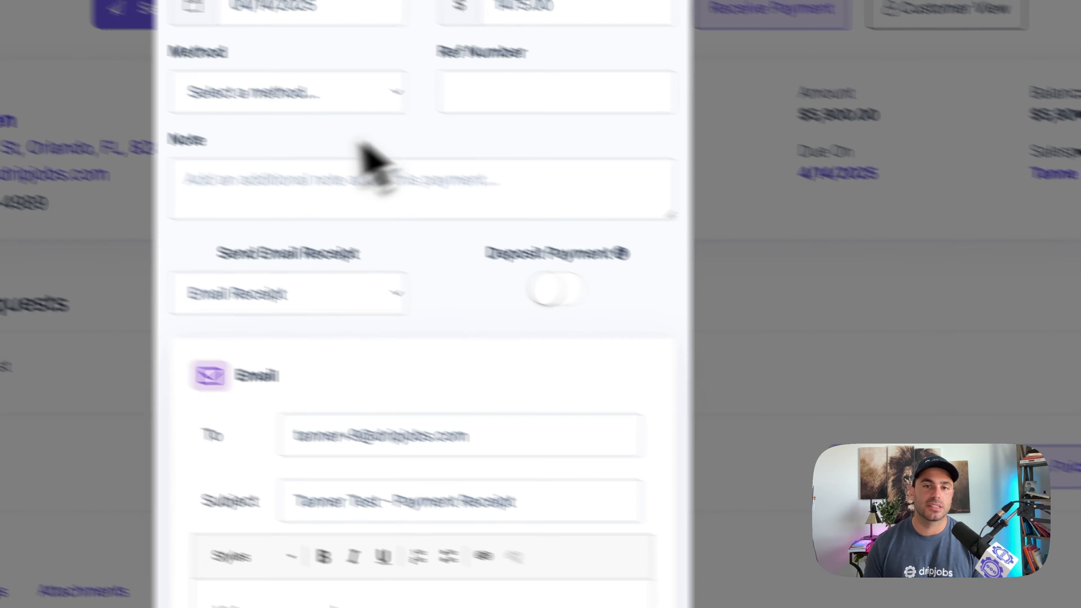
{"action": "left_click", "coordinate": [322, 107]}
{"action": "left_click", "coordinate": [294, 153]}
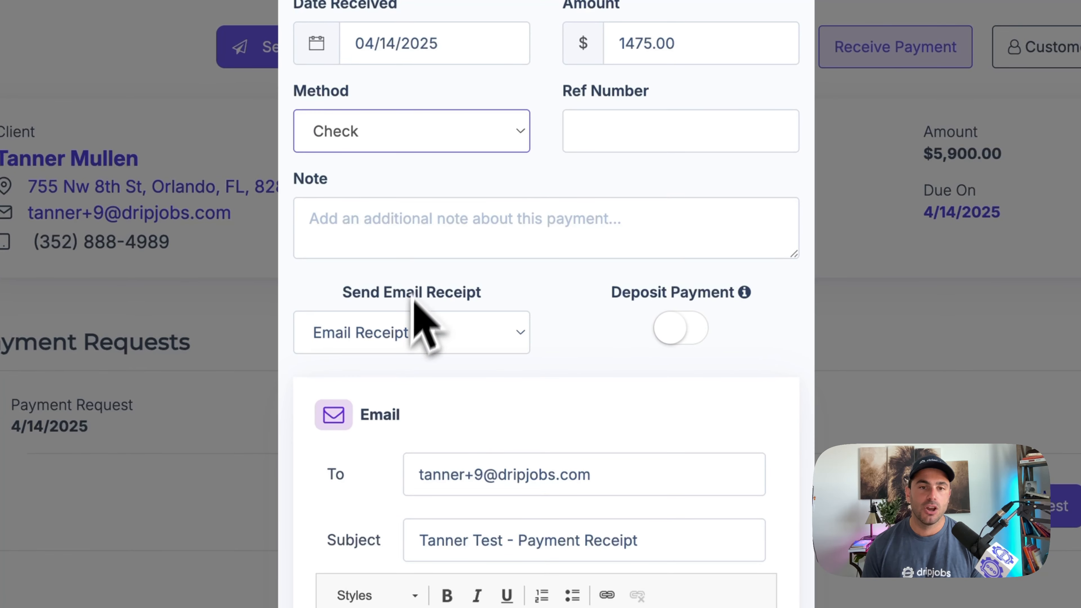
{"action": "left_click", "coordinate": [429, 305]}
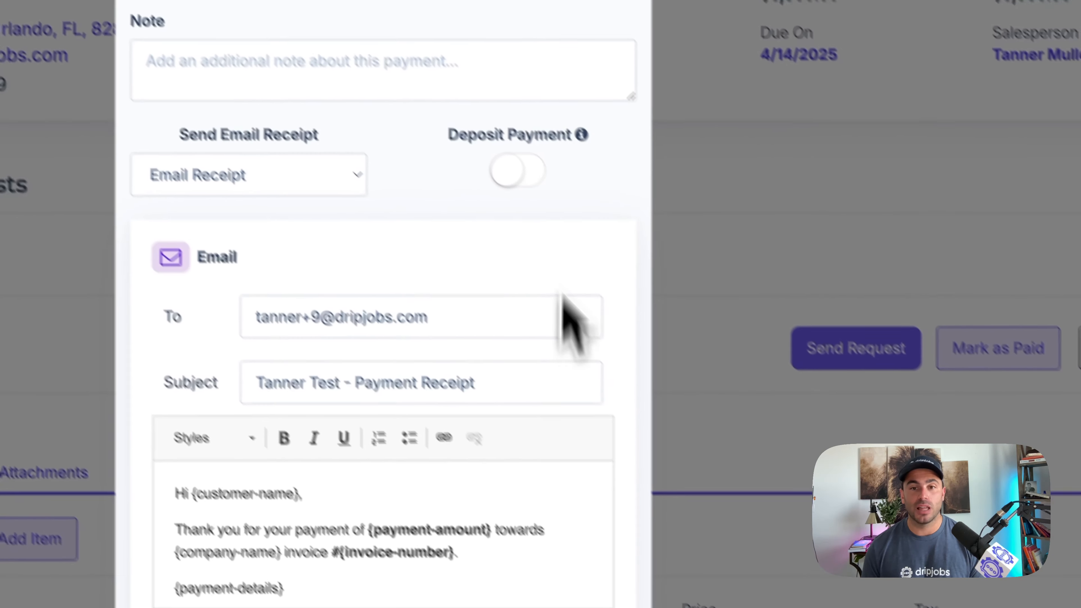
{"action": "left_click", "coordinate": [681, 328]}
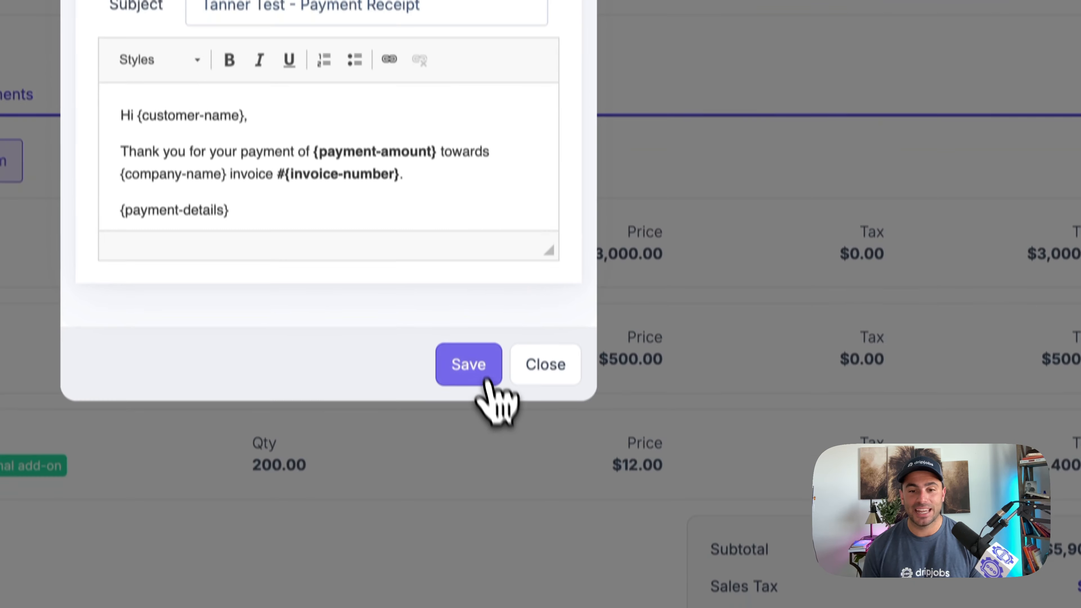
{"action": "left_click", "coordinate": [484, 373]}
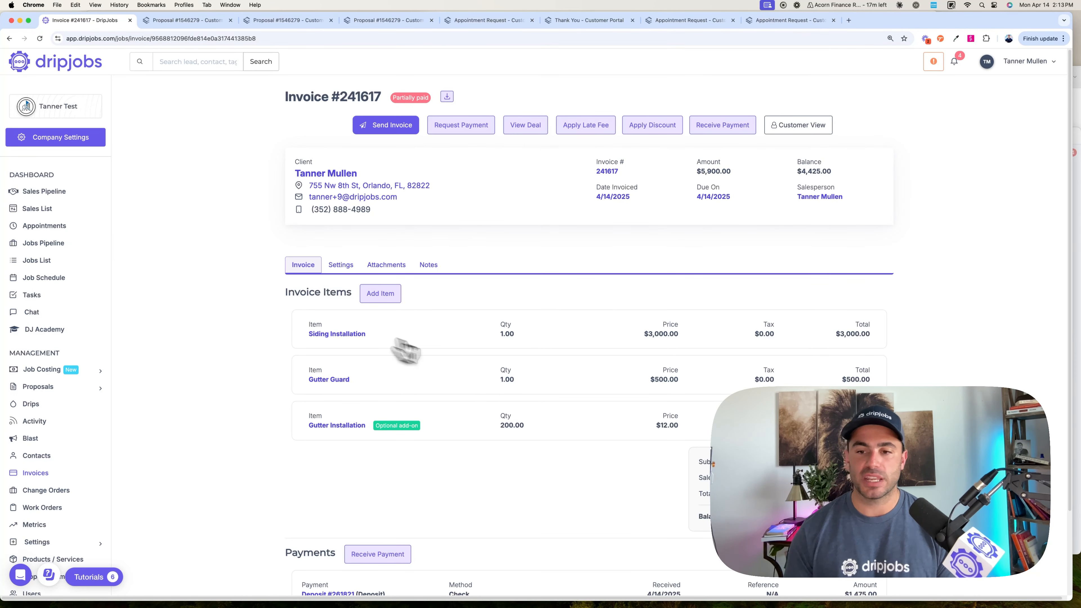
{"action": "scroll", "coordinate": [405, 350], "scroll_direction": "down", "scroll_amount": 2}
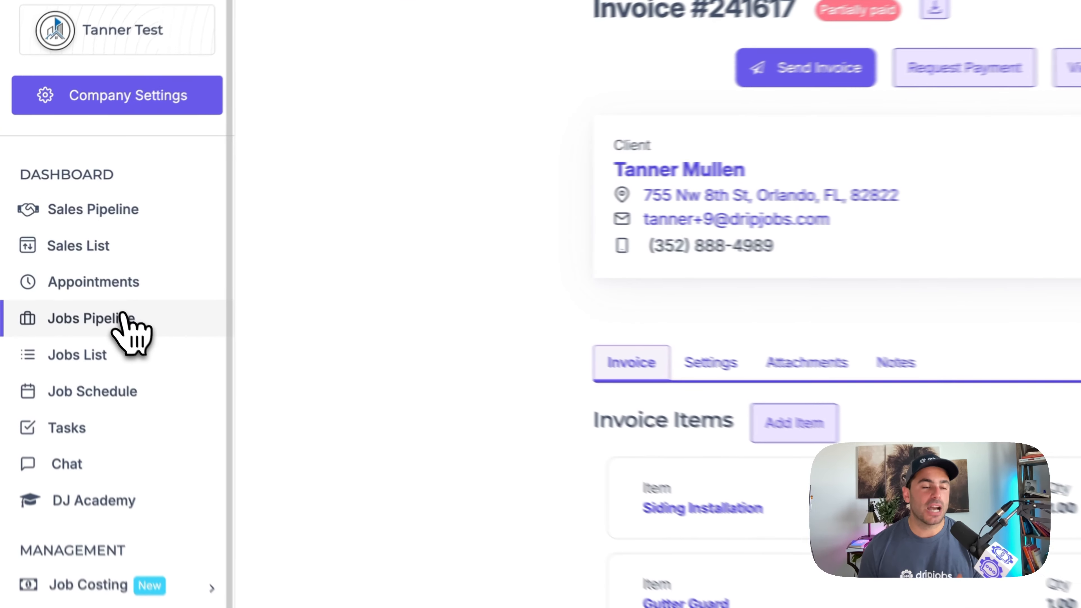
- Review the Update (Job Starting) drip in the Project In Progress stage of the jobs pipeline drips
{"action": "left_click", "coordinate": [121, 317]}
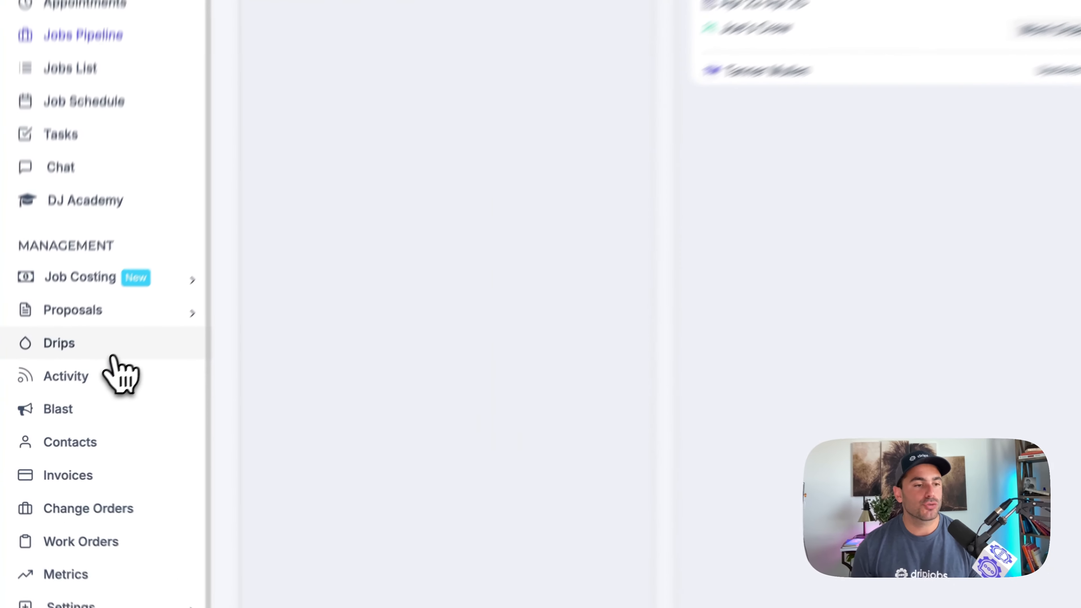
{"action": "left_click", "coordinate": [53, 407]}
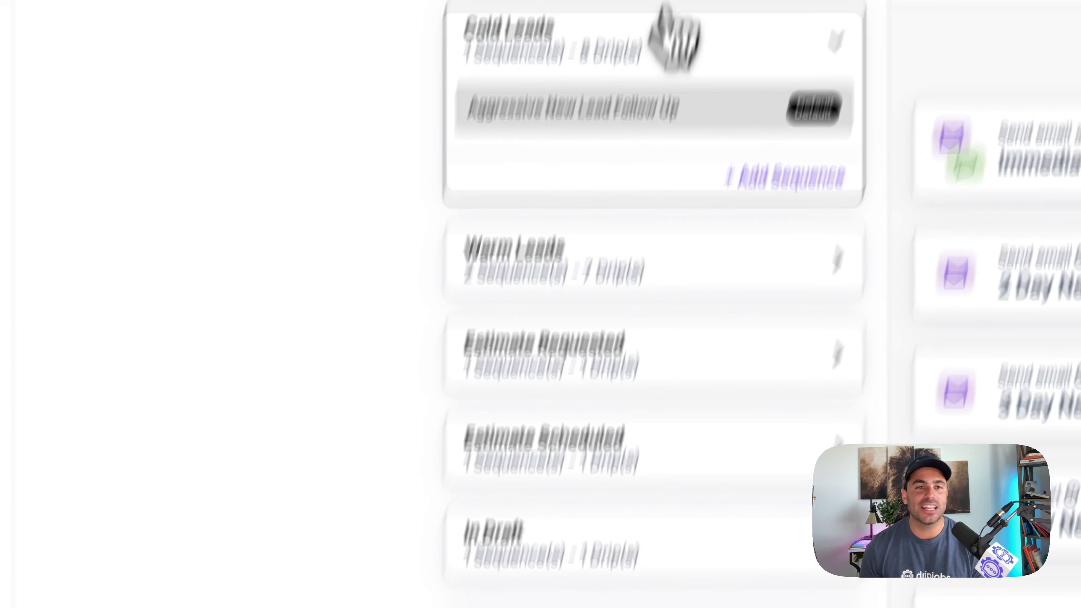
{"action": "left_click", "coordinate": [589, 155]}
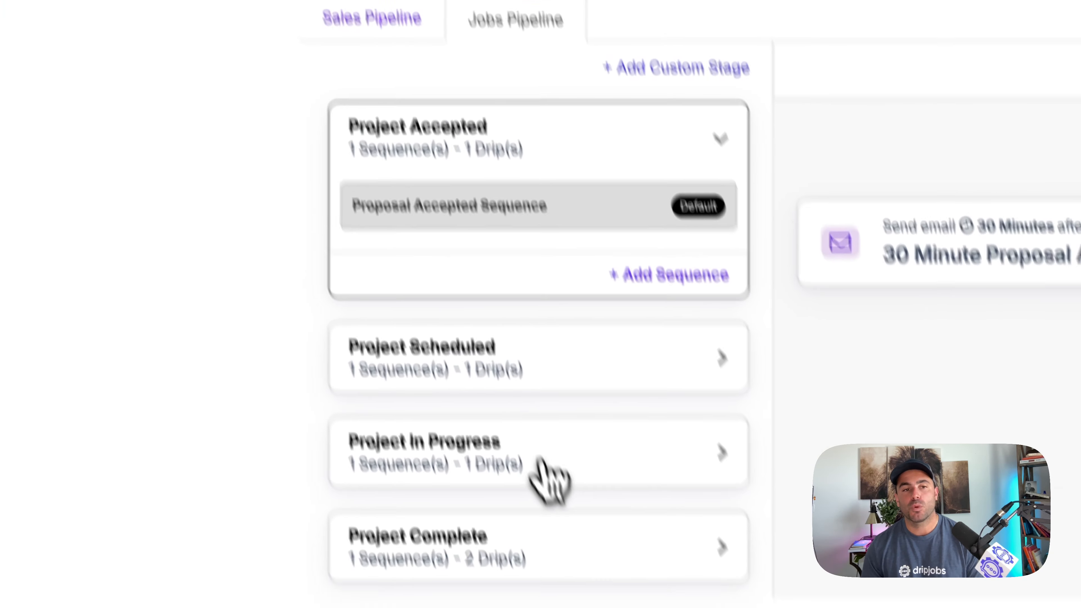
{"action": "left_click", "coordinate": [545, 469]}
{"action": "left_click", "coordinate": [430, 430]}
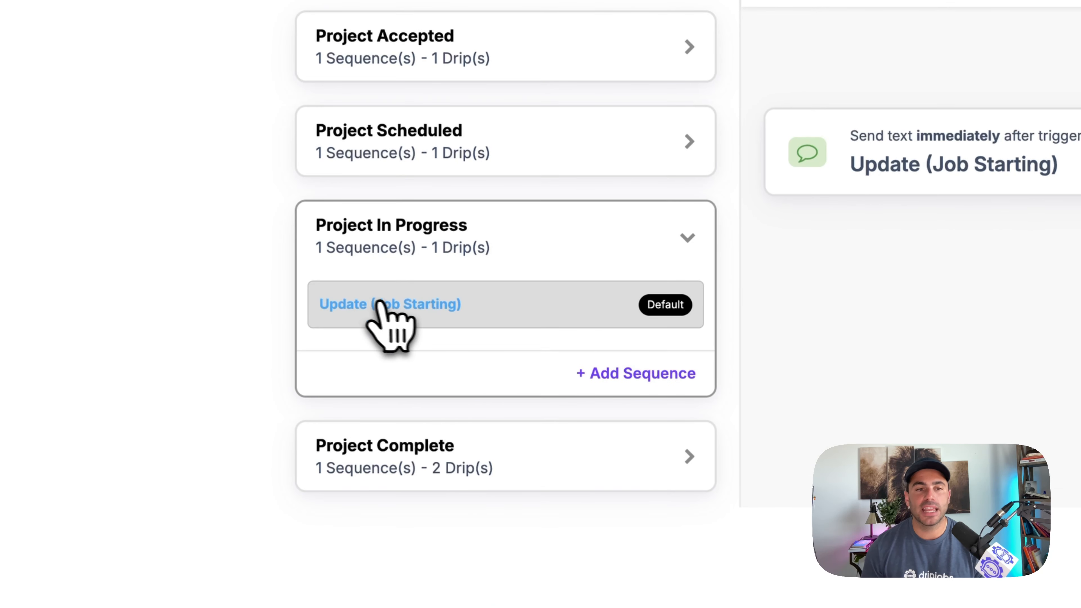
{"action": "left_click", "coordinate": [924, 179]}
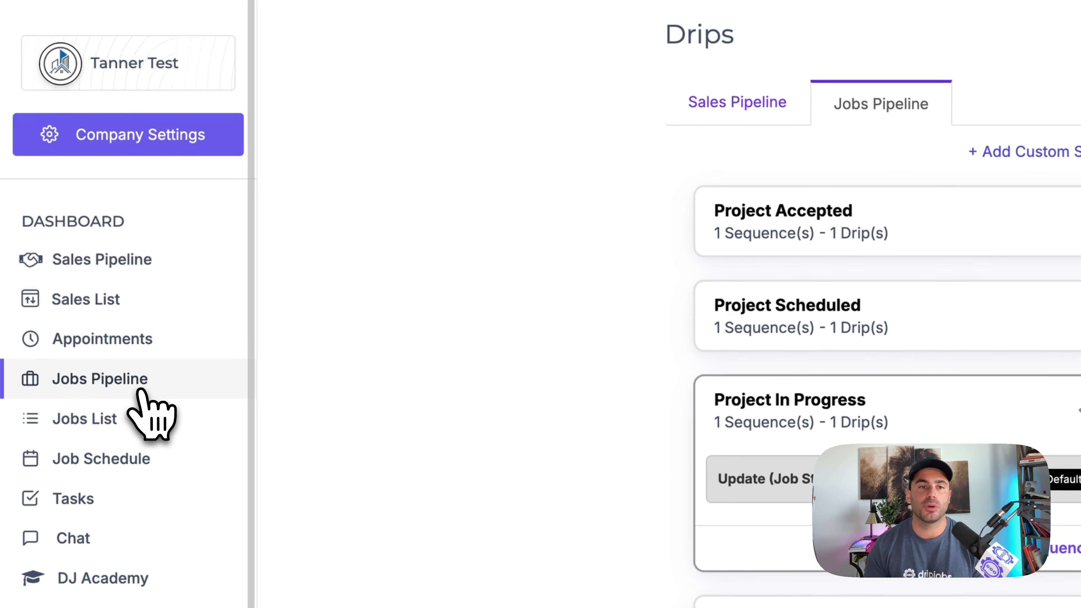
- Move the job from Project Scheduled to Project In Progress with the Update (Job Starting) drip sequence
{"action": "left_click", "coordinate": [140, 392]}
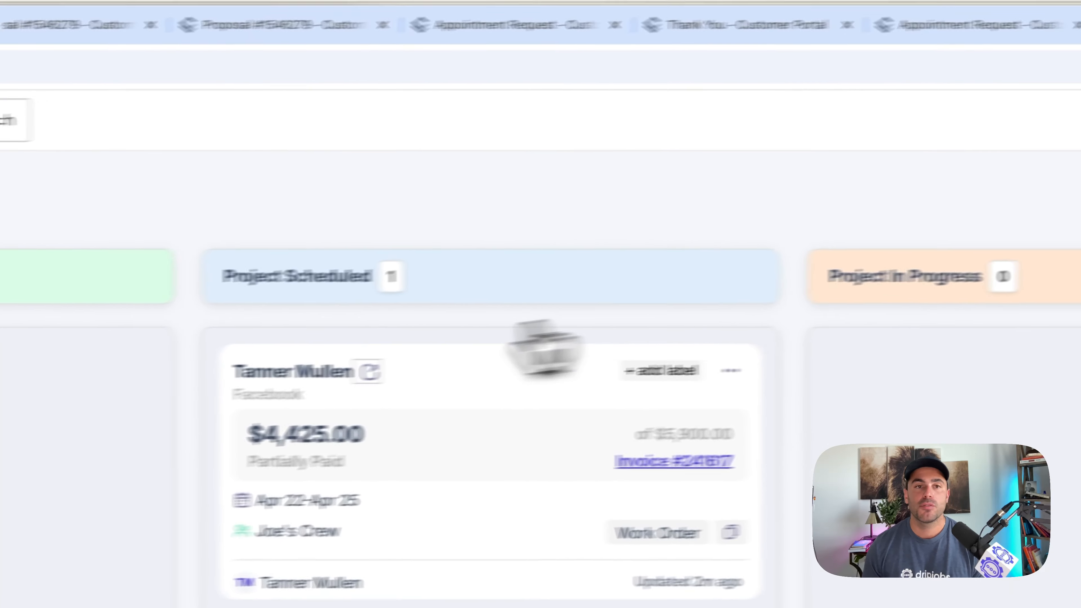
{"action": "left_click_drag", "start_coordinate": [545, 347], "coordinate": [872, 345]}
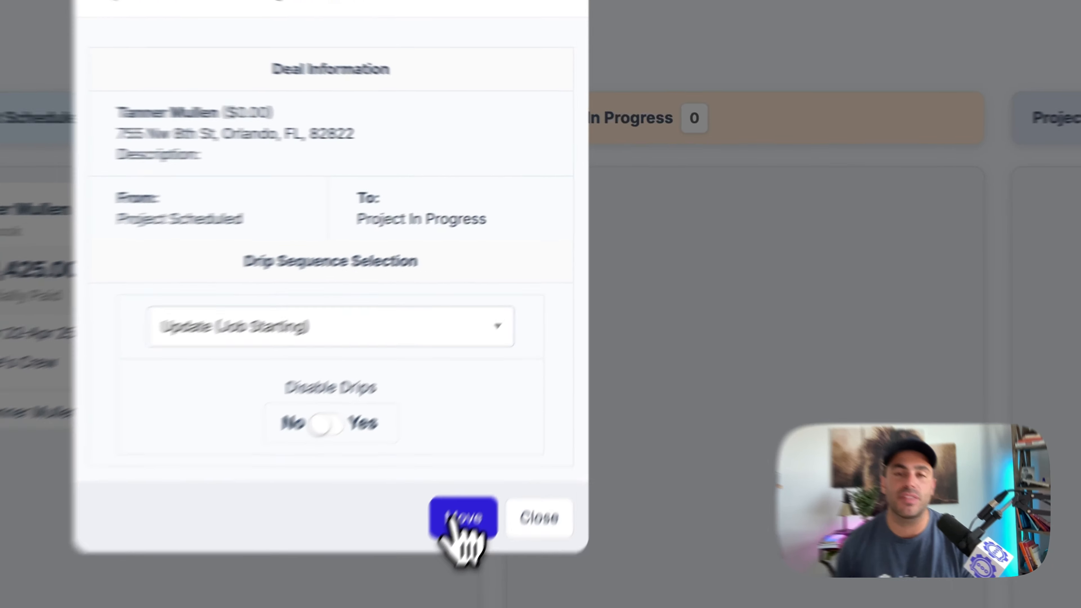
{"action": "left_click", "coordinate": [443, 538]}
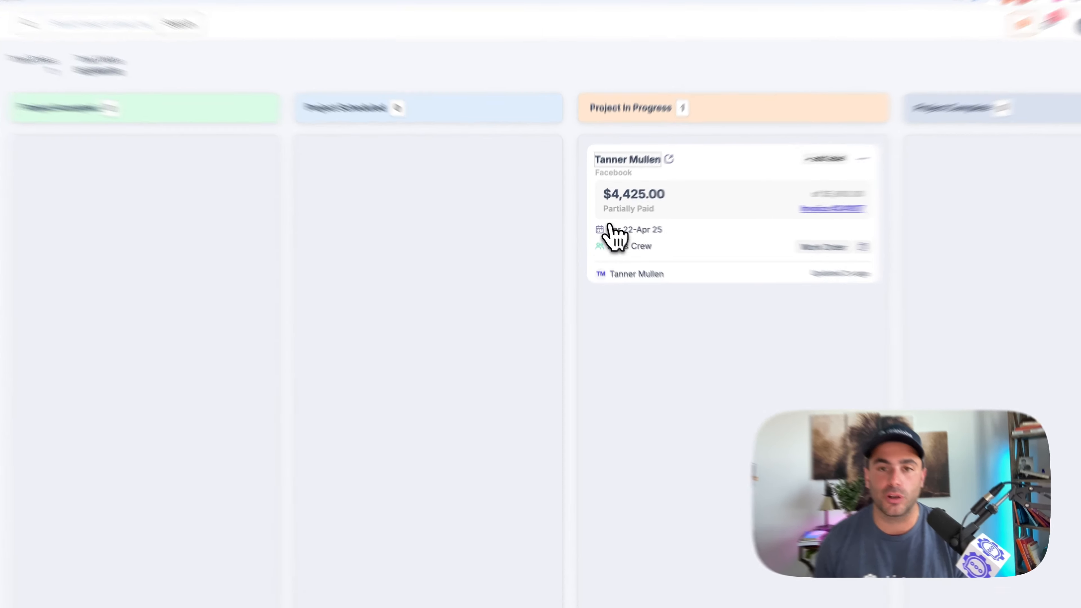
- Open the work order from the in-progress job's deal details and review its listed items
{"action": "left_click", "coordinate": [617, 170]}
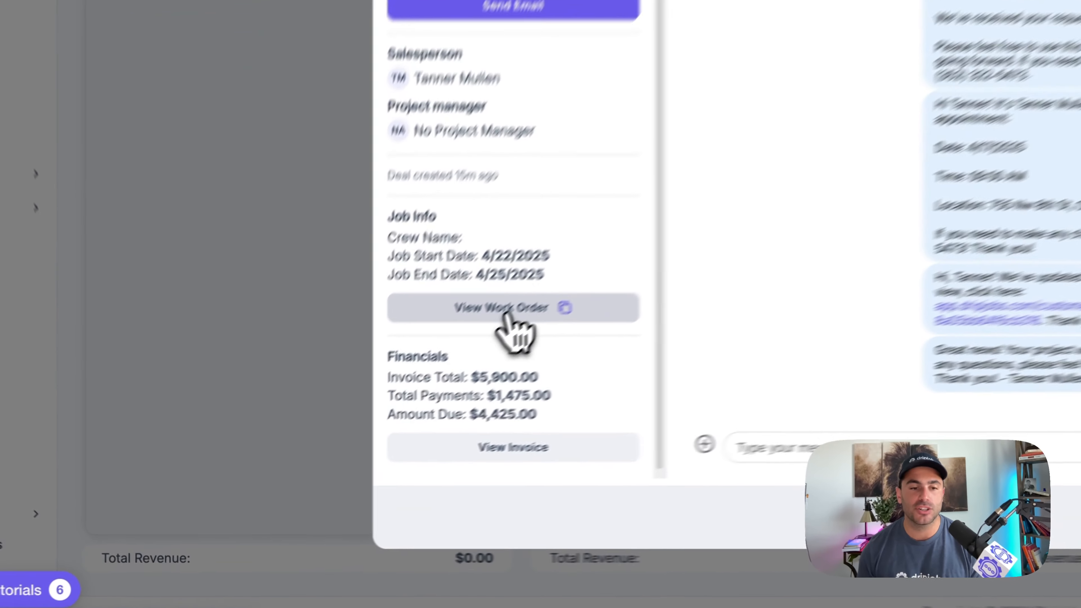
{"action": "left_click", "coordinate": [337, 439]}
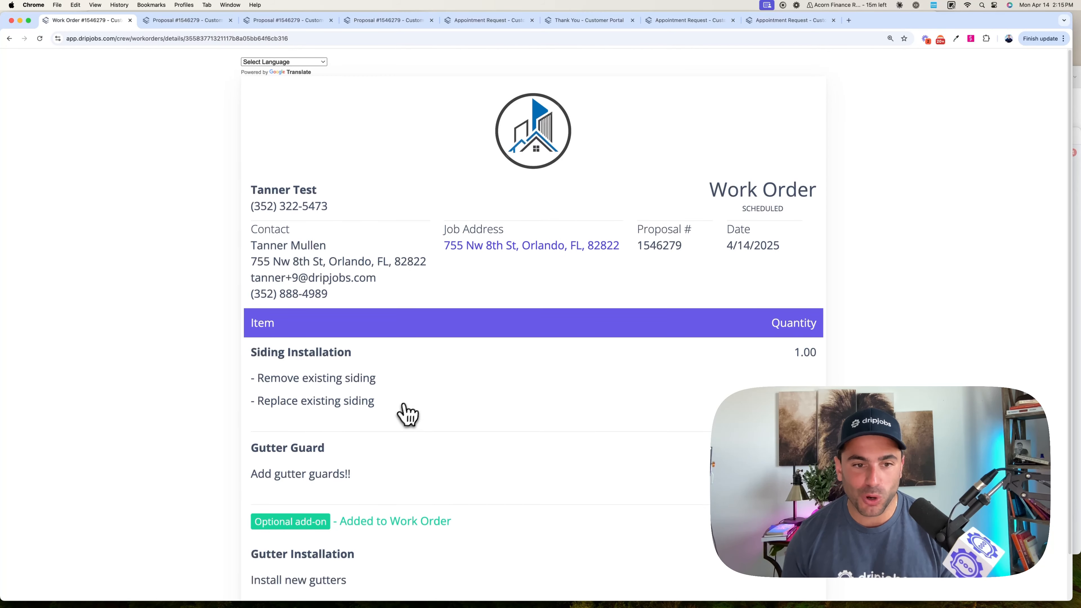
{"action": "scroll", "coordinate": [408, 412], "scroll_direction": "down", "scroll_amount": 1}
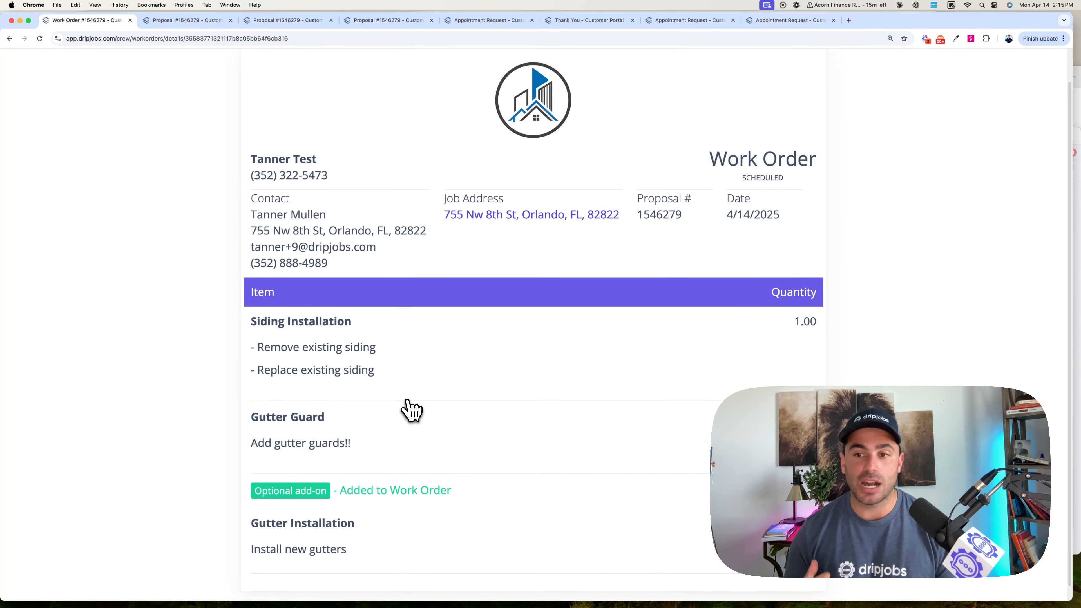
{"action": "scroll", "coordinate": [411, 410], "scroll_direction": "down", "scroll_amount": 1}
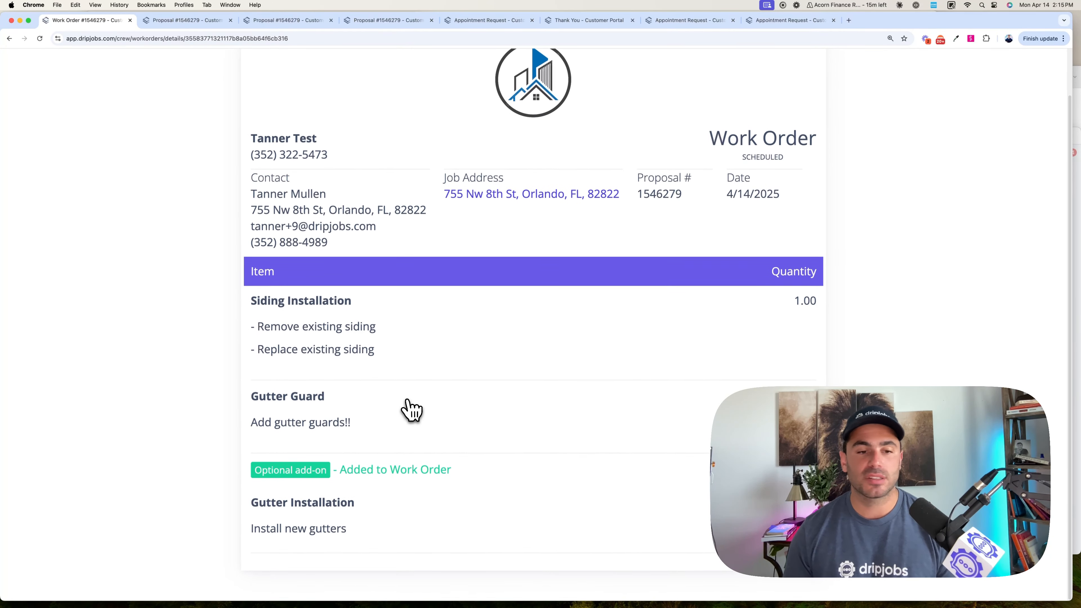
{"action": "scroll", "coordinate": [410, 408], "scroll_direction": "up", "scroll_amount": 2}
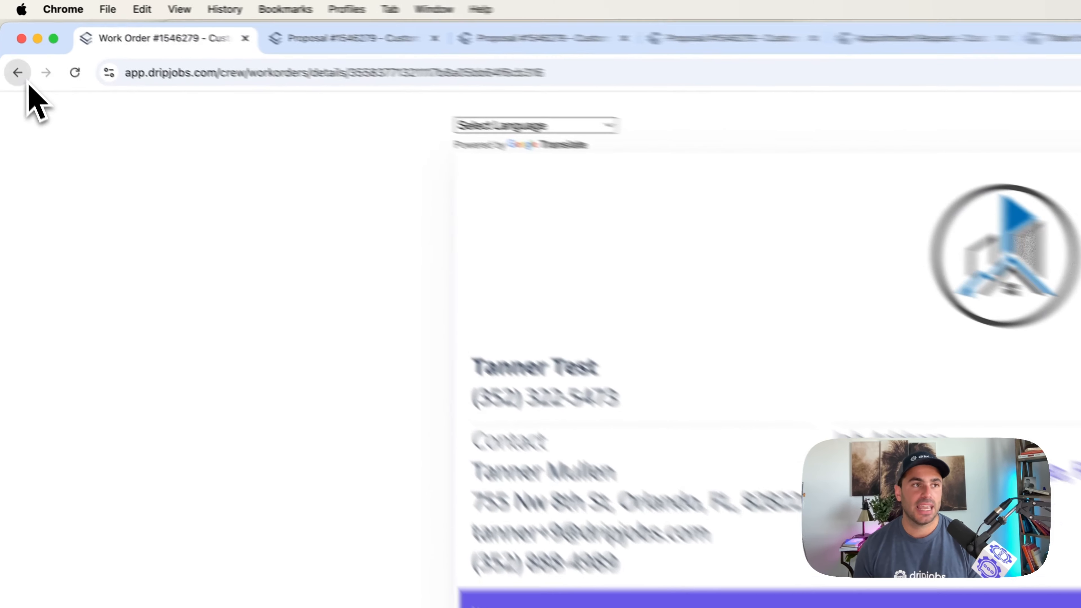
- Return to the jobs pipeline and copy the in-progress job's work order link
{"action": "left_click", "coordinate": [10, 39]}
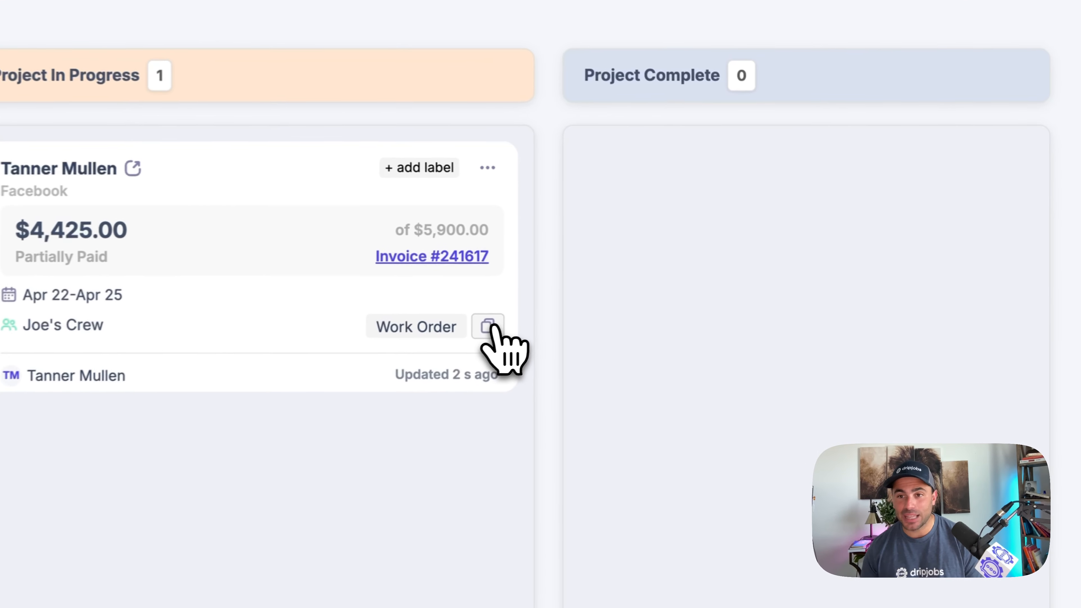
{"action": "left_click", "coordinate": [477, 330]}
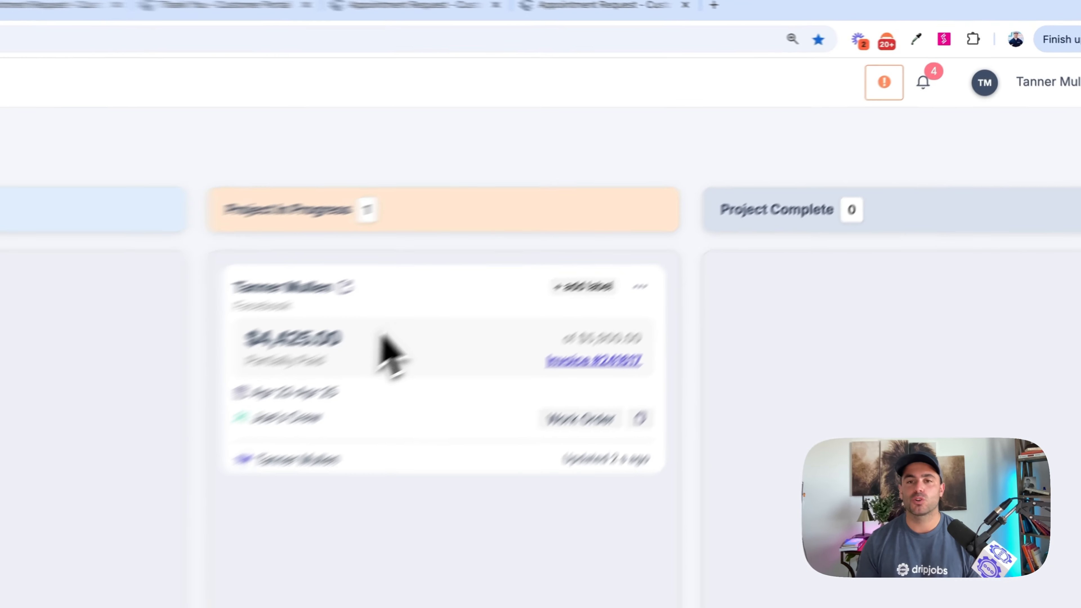
- Preview moving the job from Project In Progress to Project Complete with the Review Request drip sequence, and cancel the move
{"action": "left_click_drag", "start_coordinate": [672, 204], "coordinate": [723, 156]}
{"action": "left_click_drag", "start_coordinate": [372, 306], "coordinate": [736, 358]}
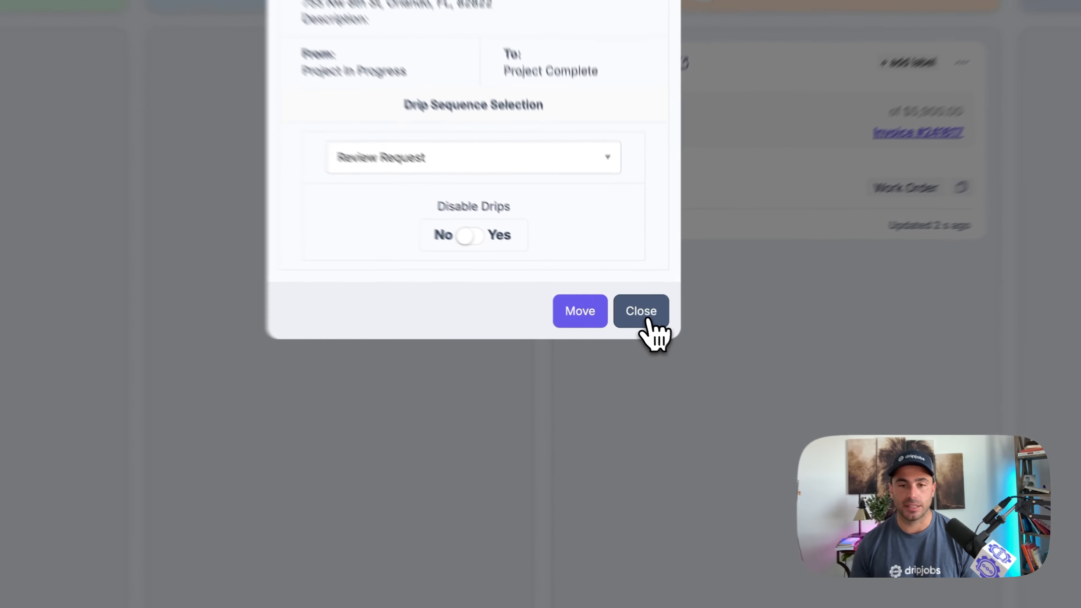
{"action": "left_click", "coordinate": [644, 318]}
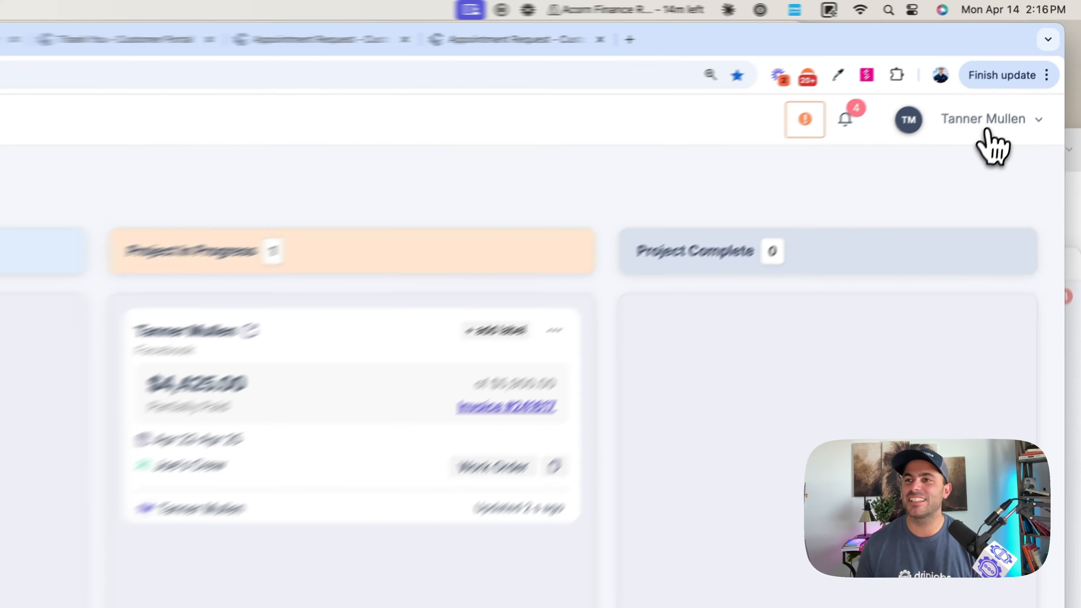
- View the feature suggestion page from the account options and return to the jobs pipeline
{"action": "left_click", "coordinate": [1030, 63]}
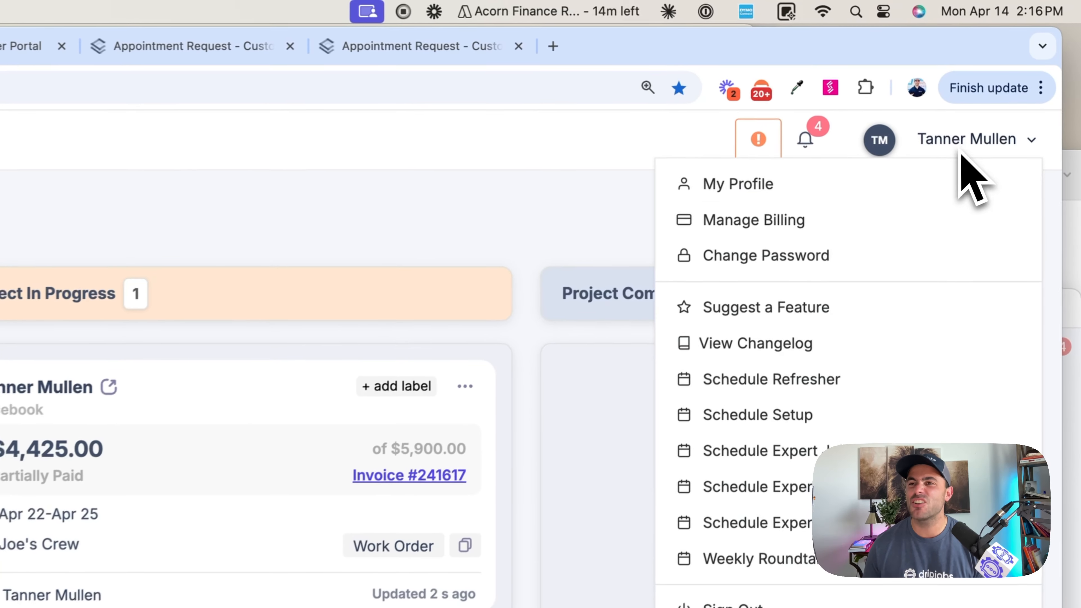
{"action": "left_click", "coordinate": [796, 307]}
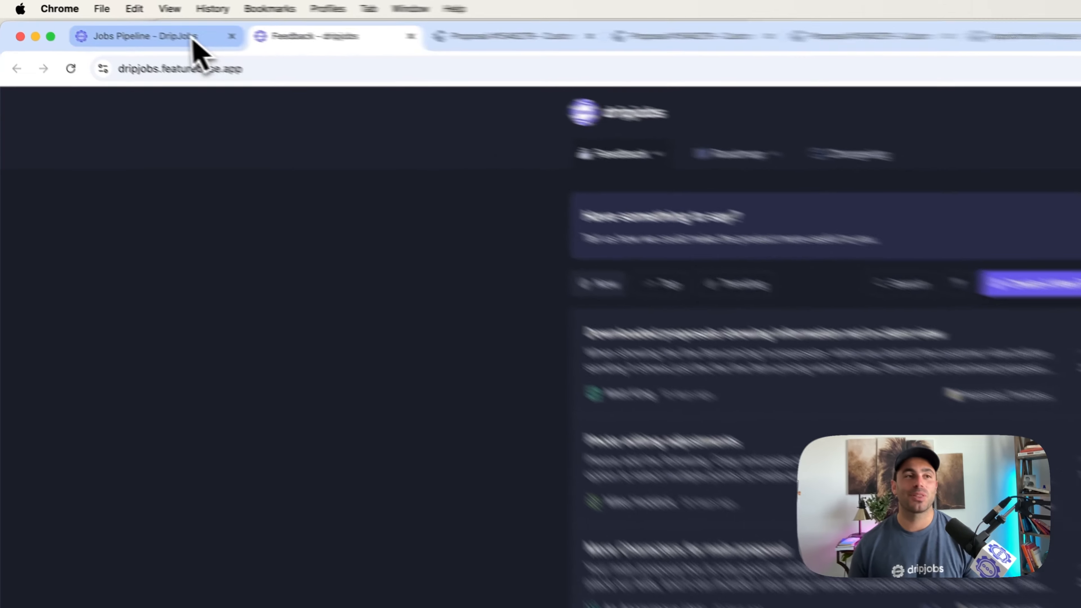
{"action": "left_click", "coordinate": [104, 20]}
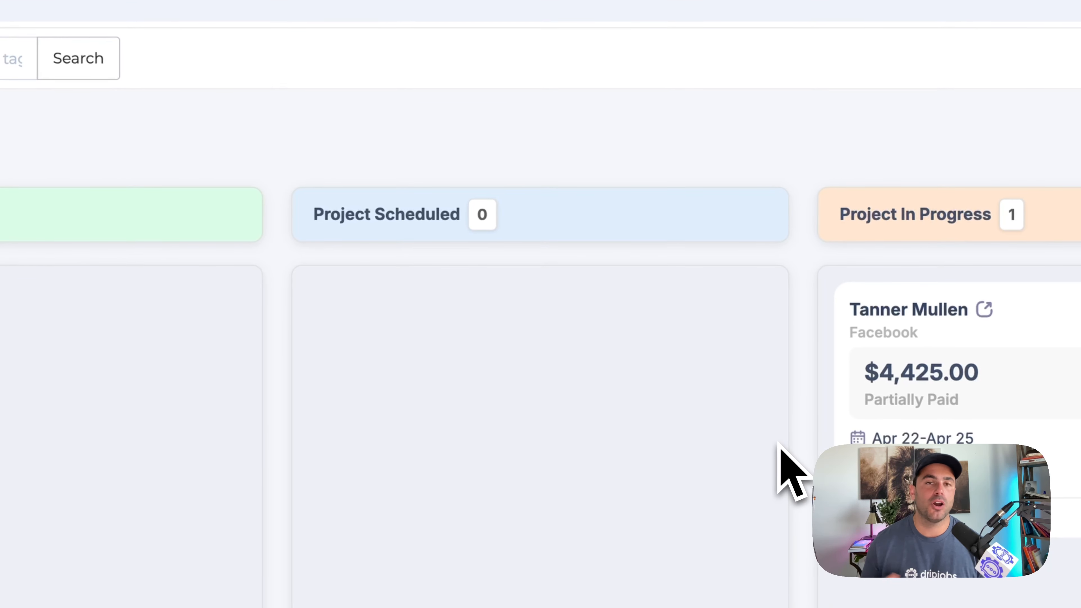